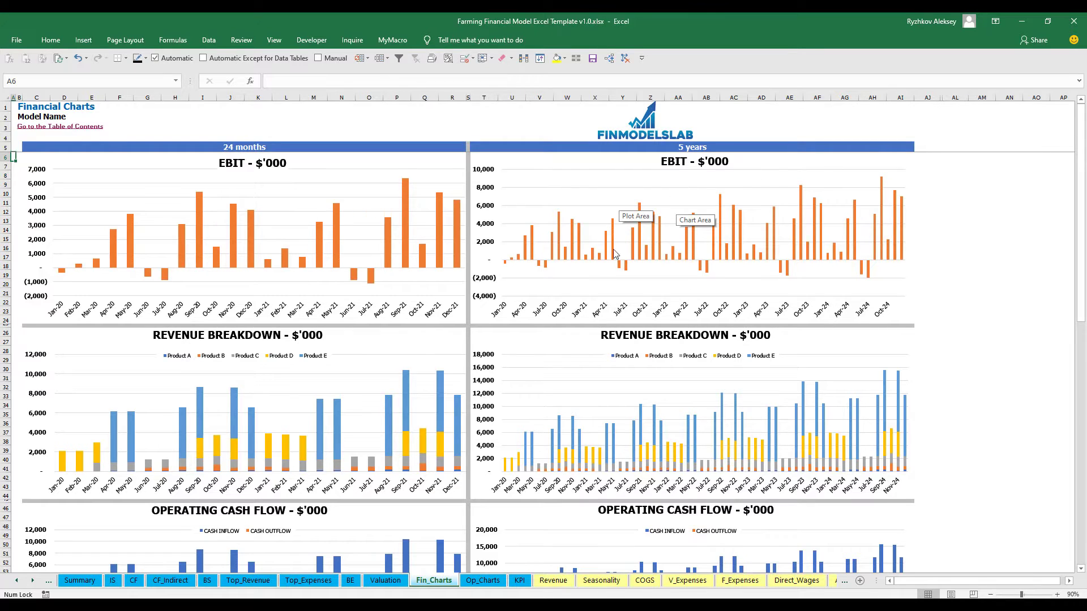
- Review the 24-month and 5-year charts on the Fin_Charts sheet and the operational charts on the Op_Charts sheet
click(1010, 247)
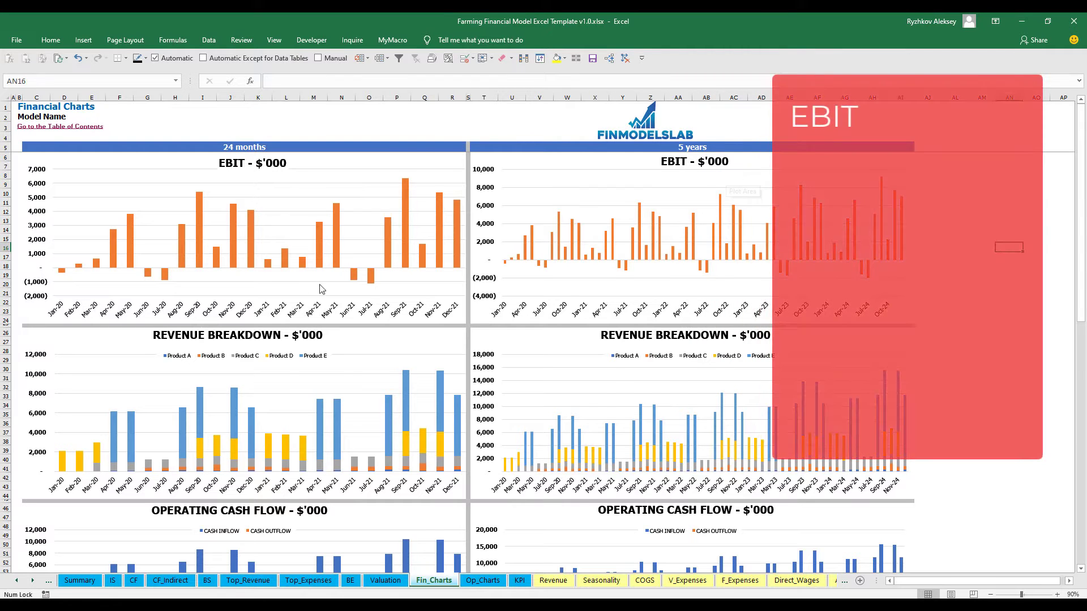
scroll(301, 310, down, 3)
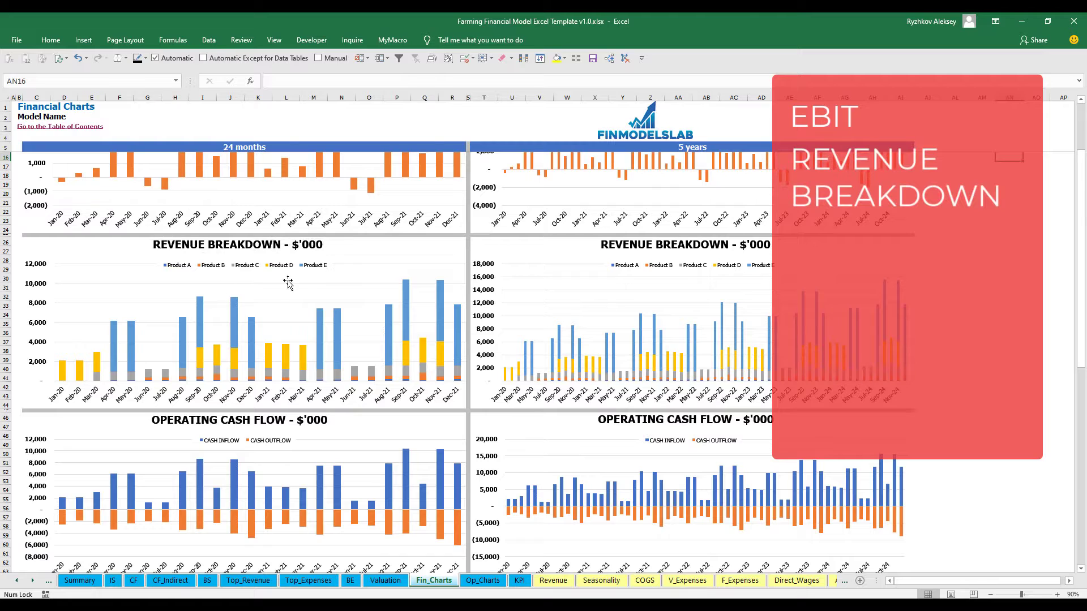
scroll(307, 283, down, 7)
scroll(307, 281, down, 3)
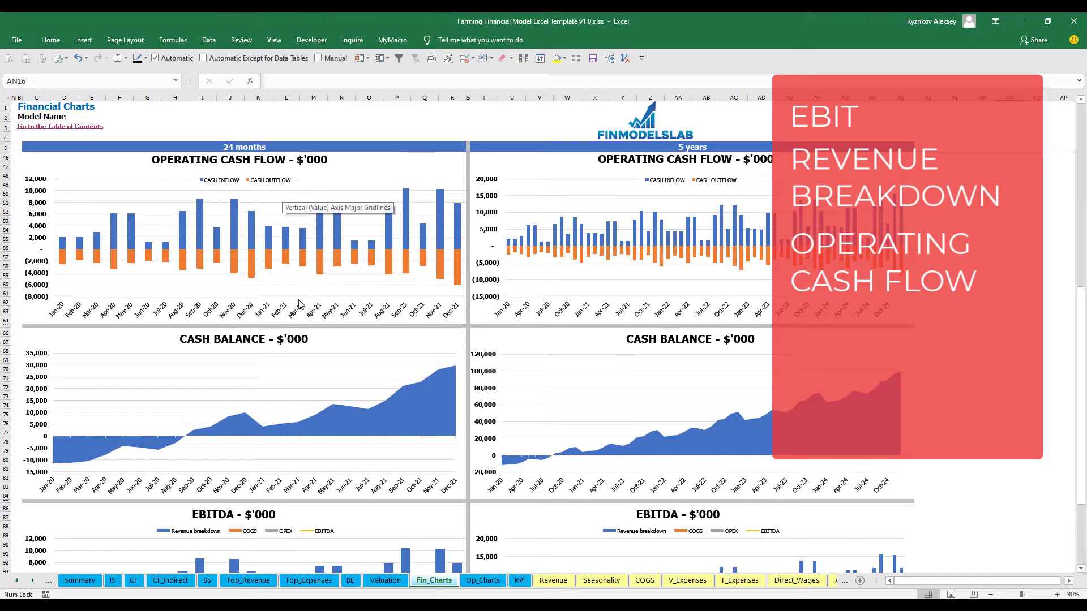
drag(1083, 285, 1083, 349)
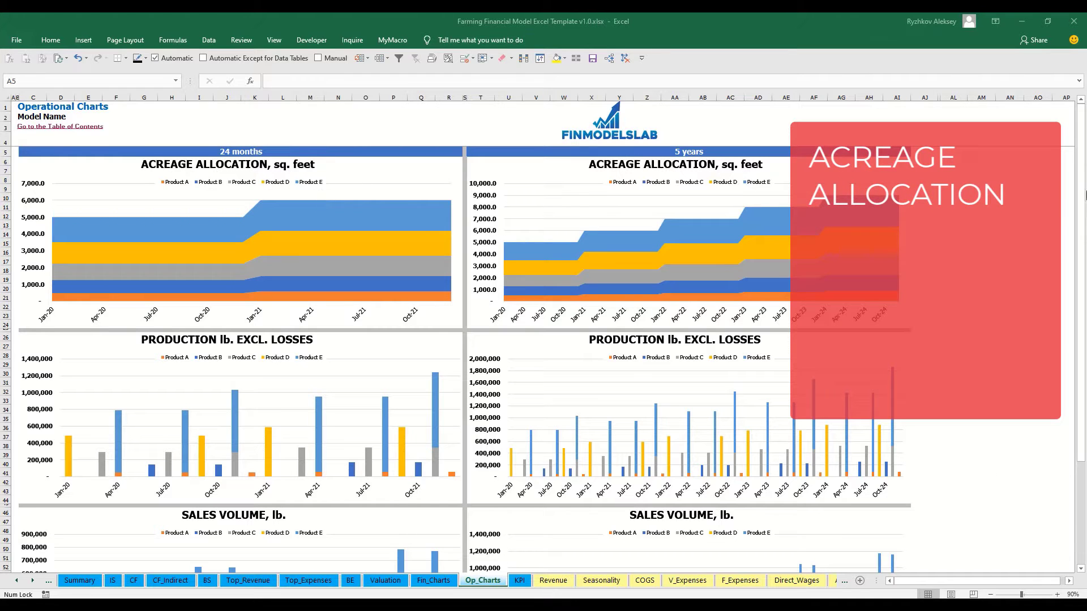
scroll(1083, 220, down, 5)
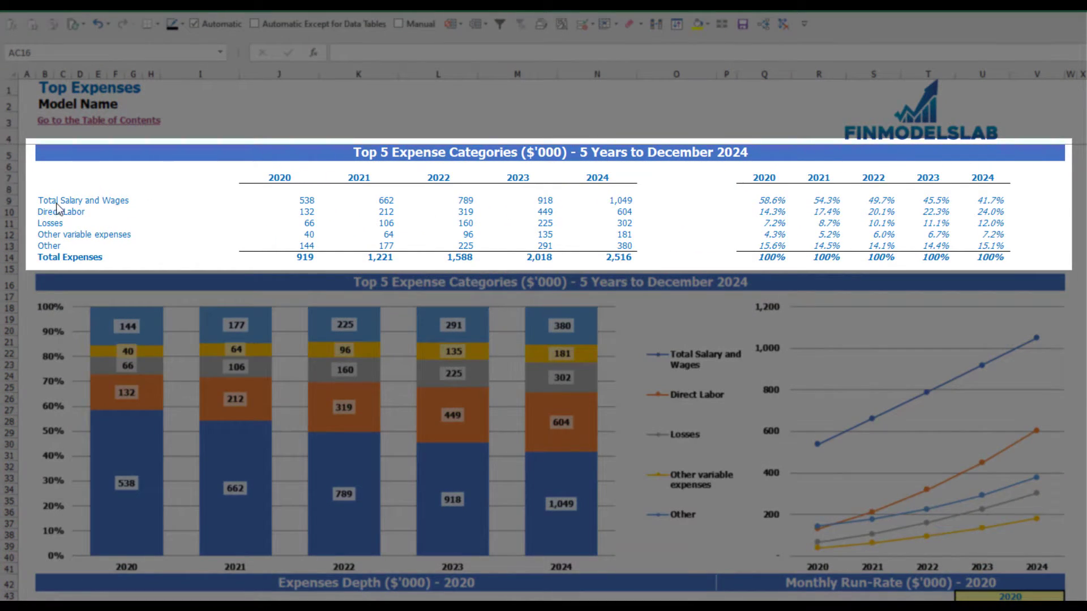
- Examine the Top 5 Expense Categories table on Top_Expenses: category names, yearly amounts, total expenses and percentage shares
drag(45, 201, 40, 236)
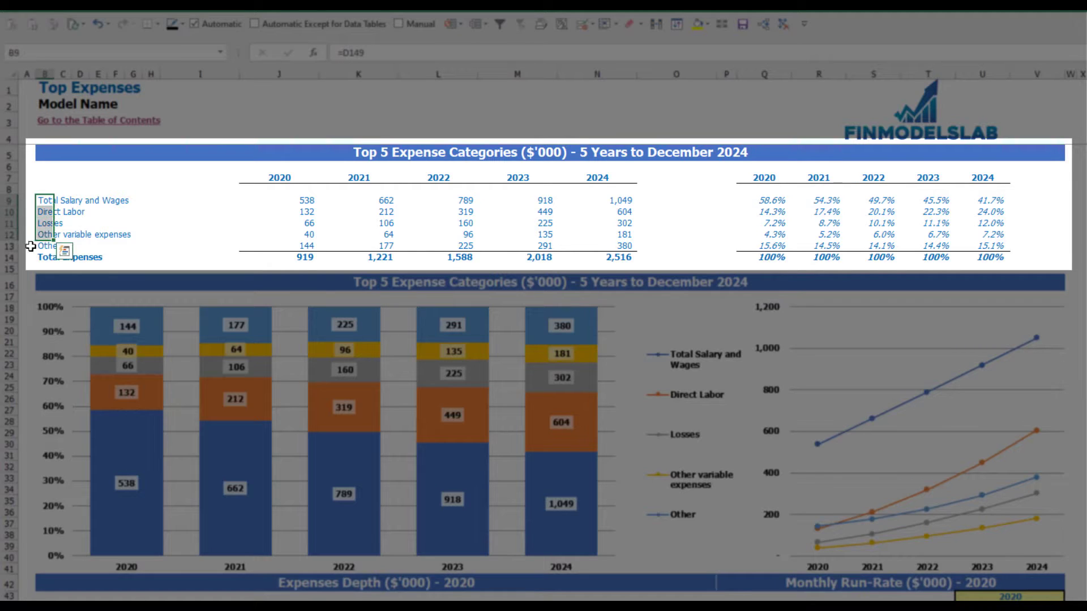
click(51, 246)
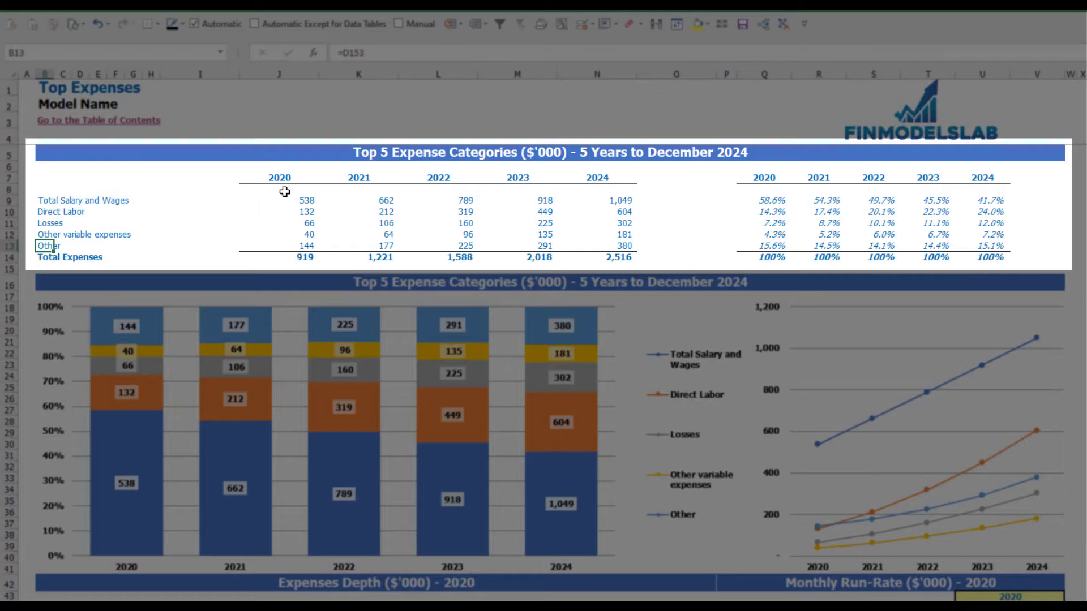
drag(279, 179, 582, 254)
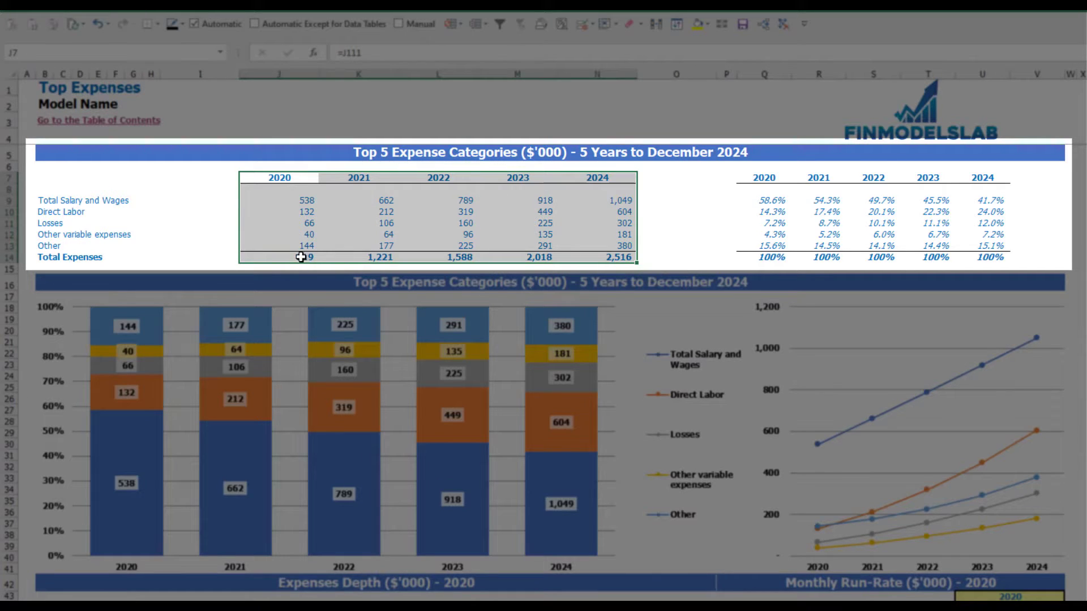
drag(300, 257, 594, 257)
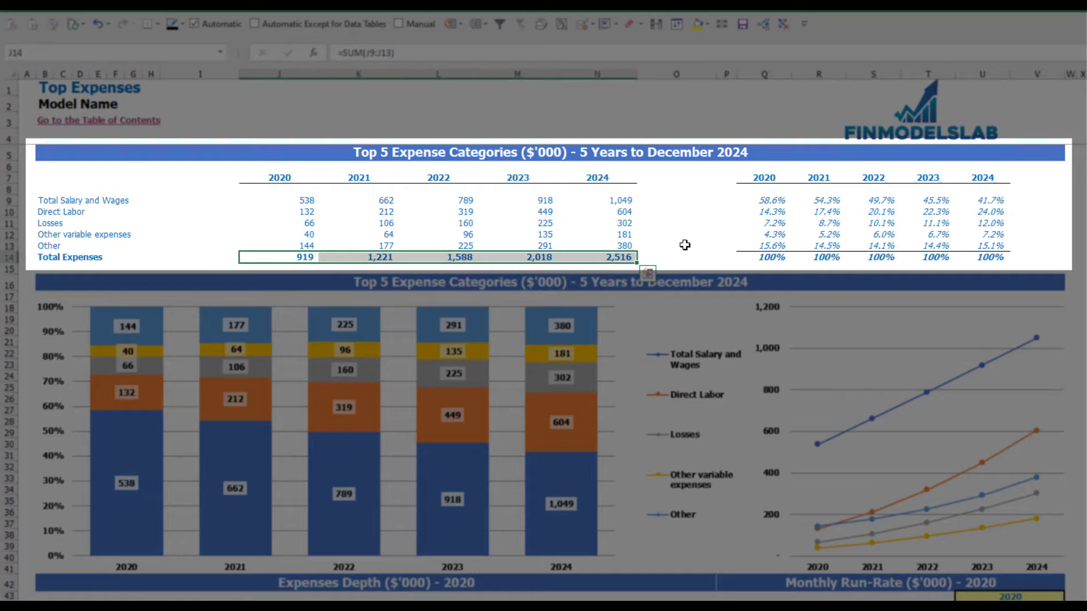
drag(765, 184, 994, 251)
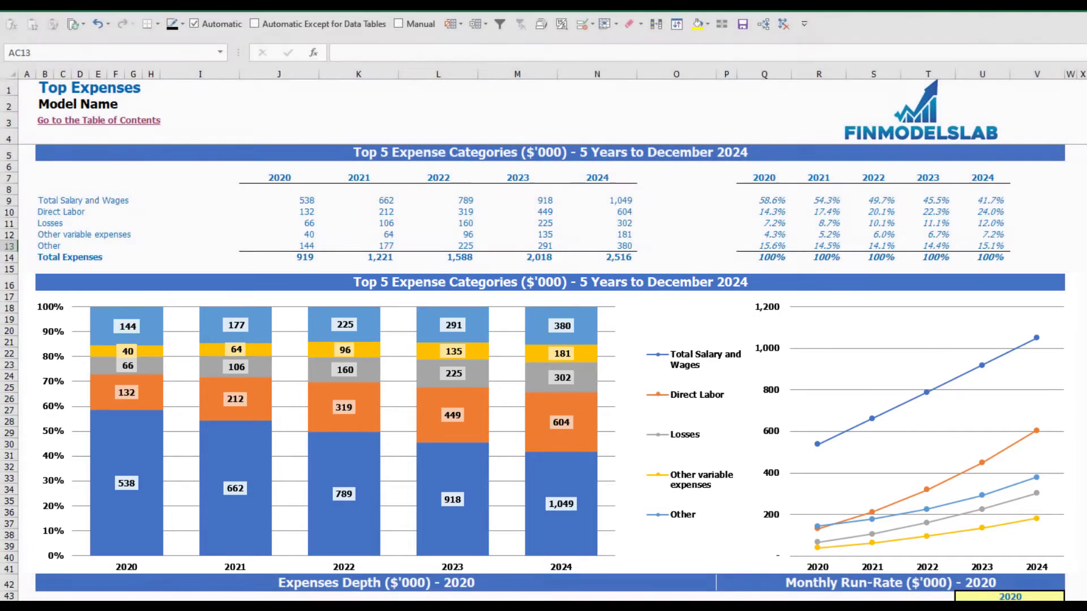
- Set the year for the Expenses Depth and Monthly Run-Rate charts on Top_Expenses to 2021
scroll(543, 374, down, 7)
scroll(963, 371, down, 3)
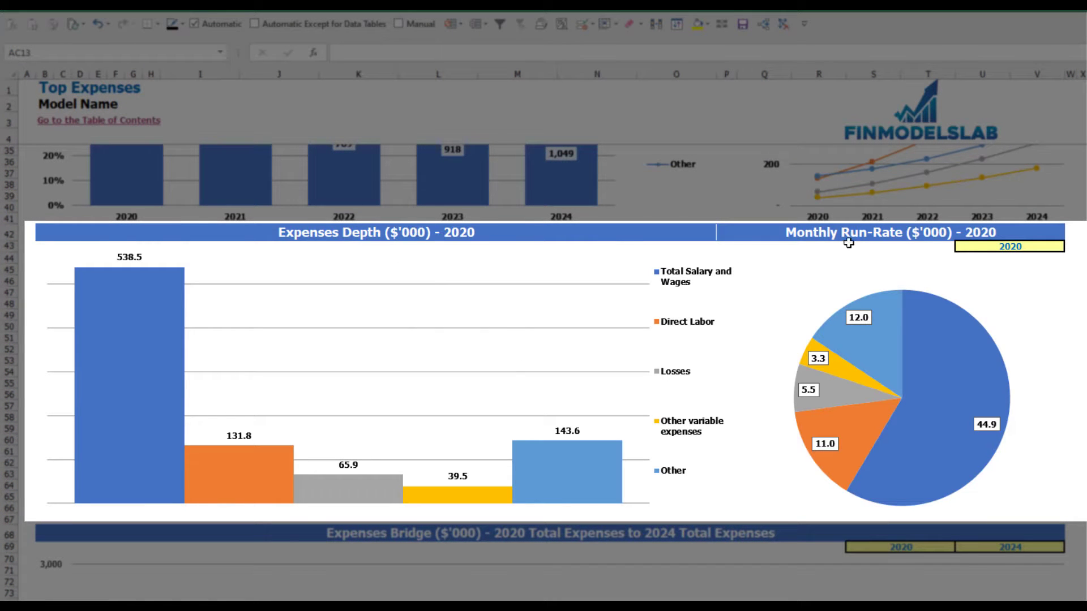
click(1051, 245)
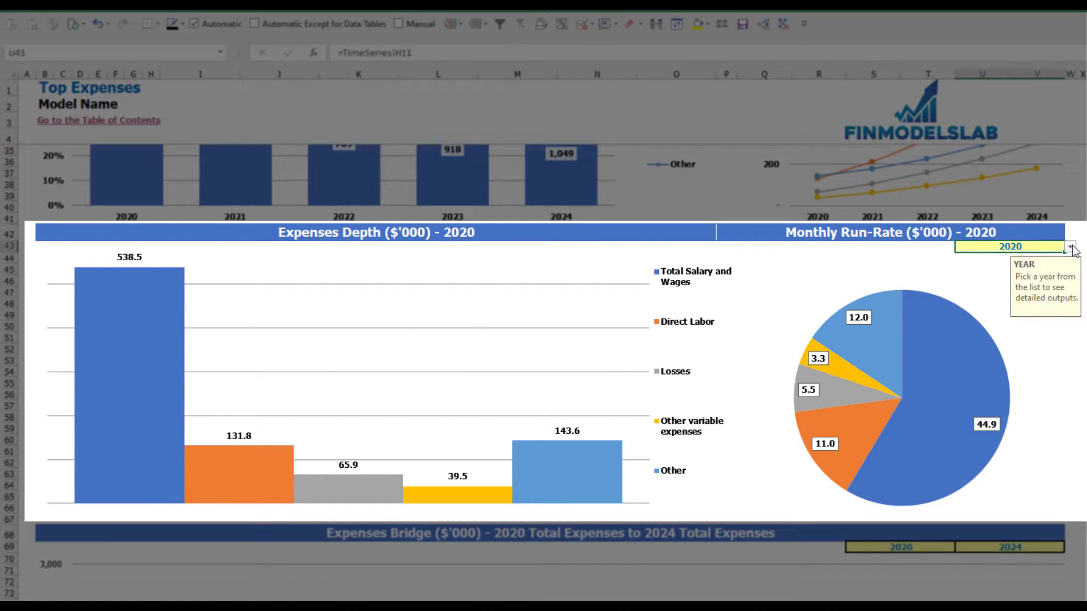
click(1070, 248)
click(972, 269)
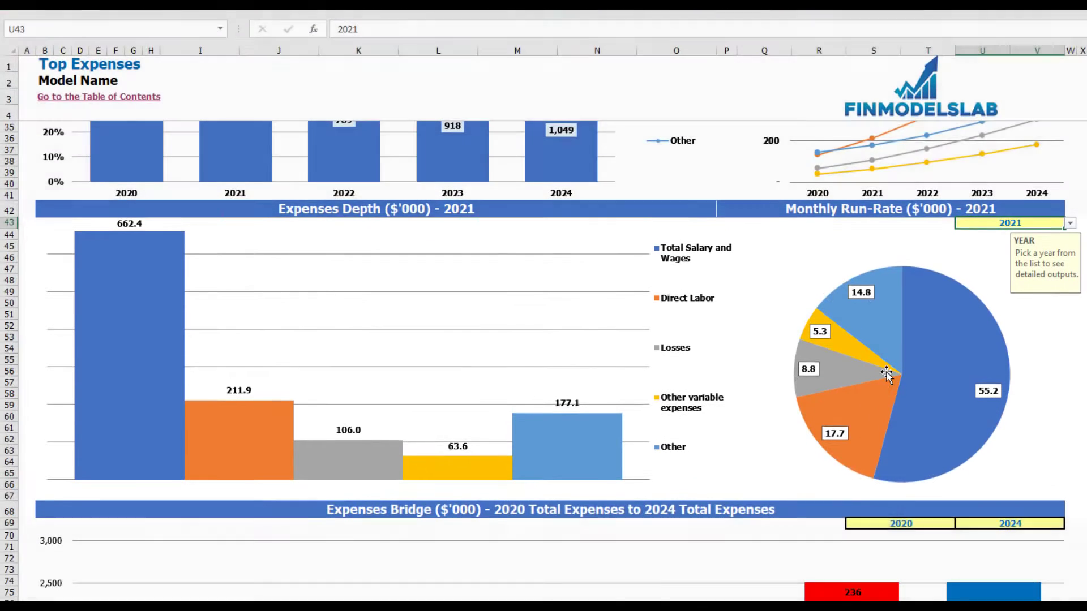
- Check the first-year and last-year choices of the Expenses Bridge chart without changing either year
mouse_move(887, 398)
scroll(886, 296, down, 7)
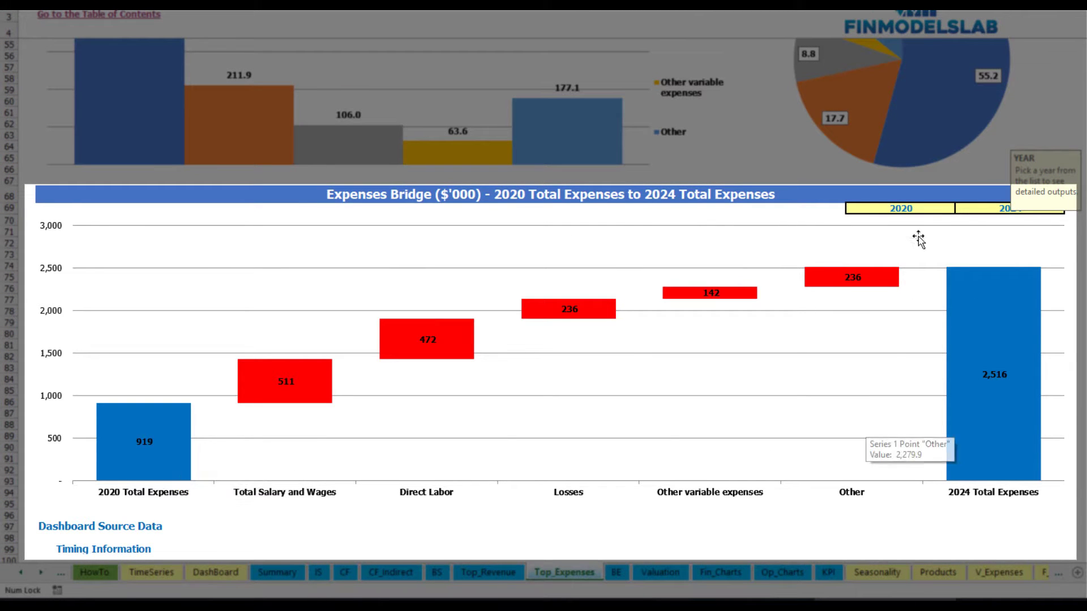
click(949, 208)
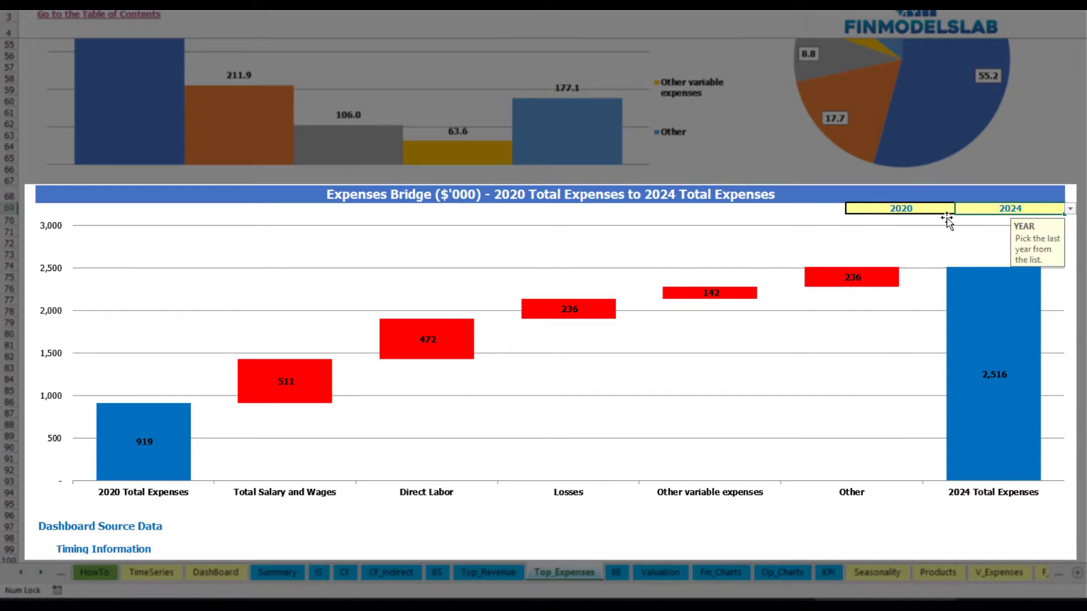
click(960, 209)
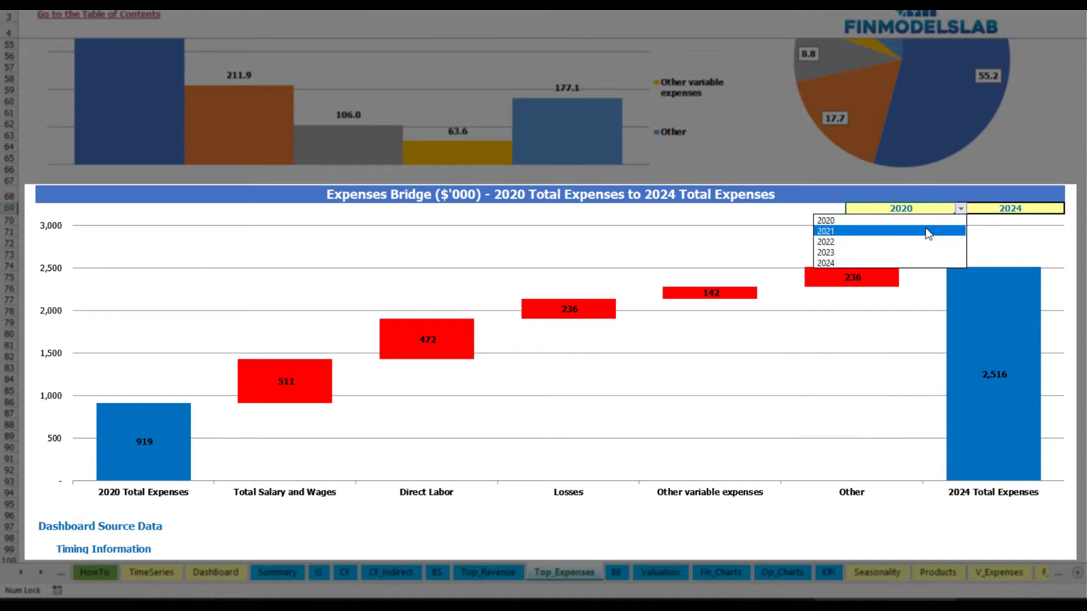
key(Escape)
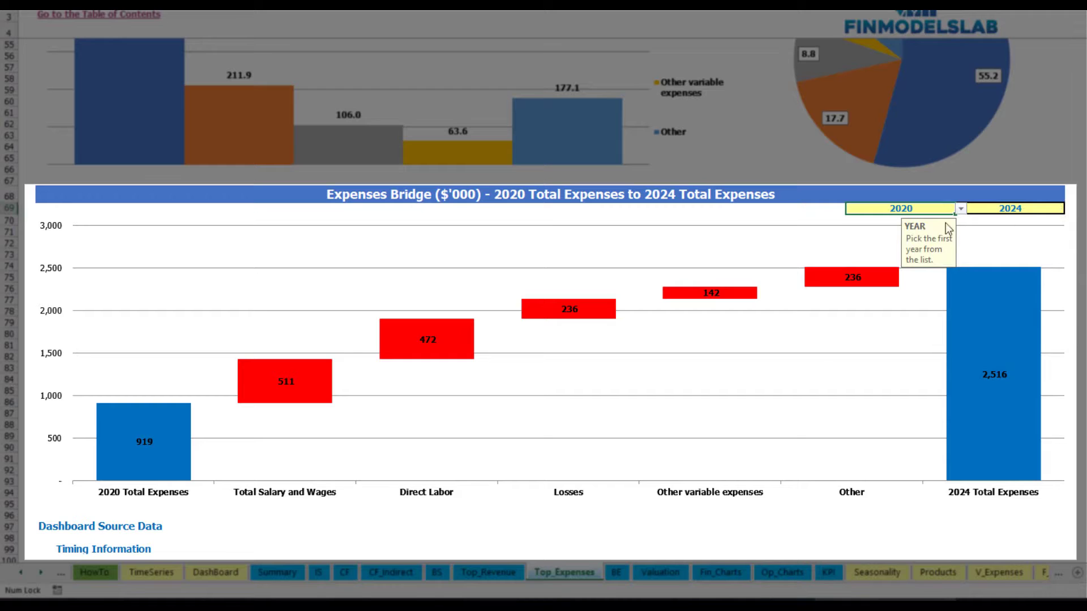
click(1049, 207)
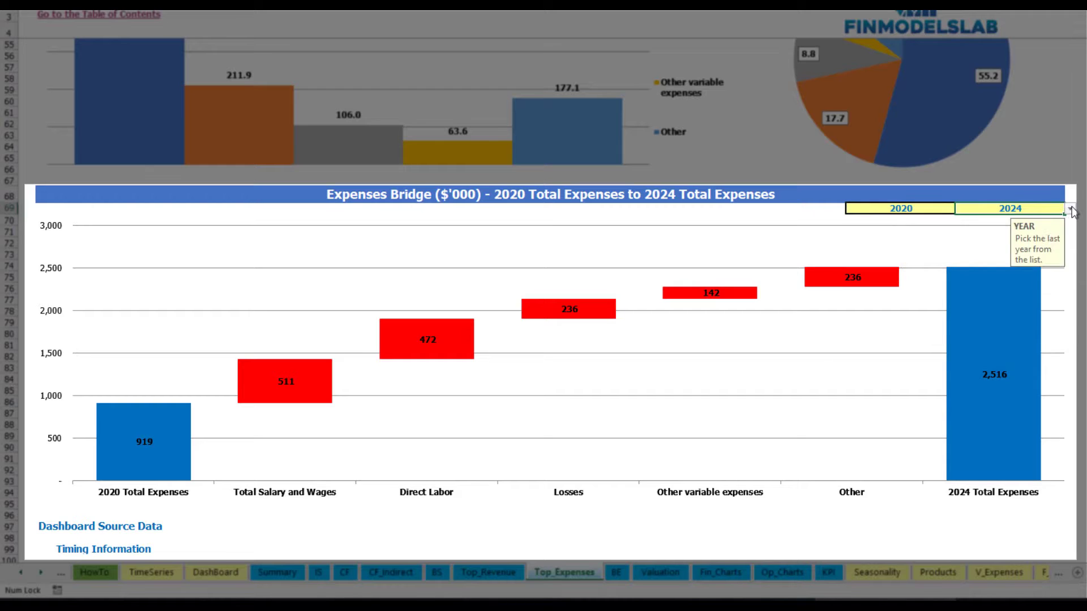
click(1071, 209)
key(Escape)
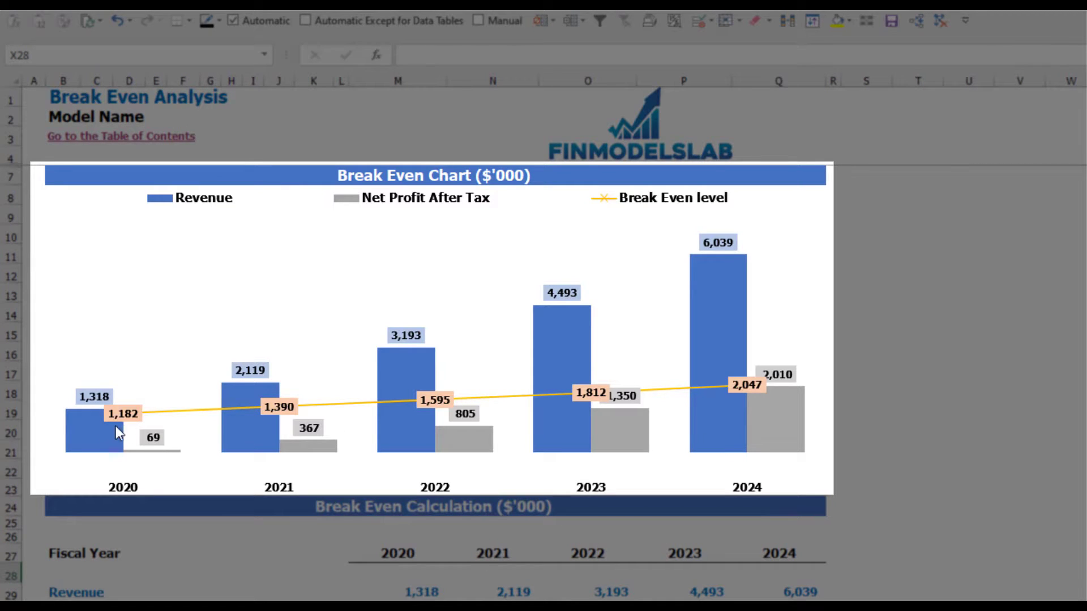
- Inspect the WACC calculation on the Valuation sheet: equity and loan costs, resource shares and weighted average cost of capital
mouse_move(113, 438)
mouse_move(253, 400)
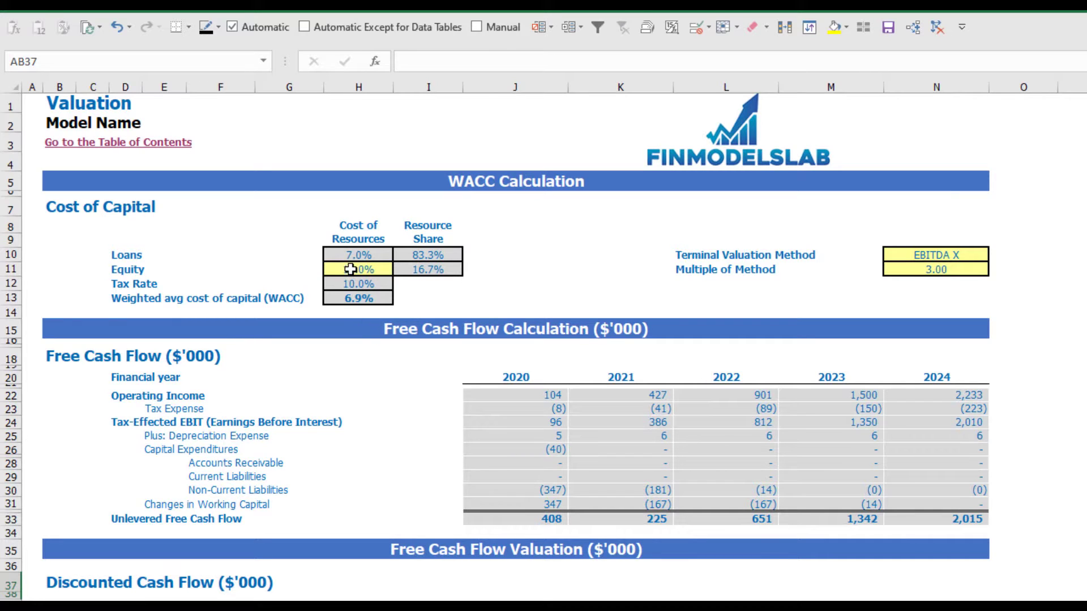
click(351, 270)
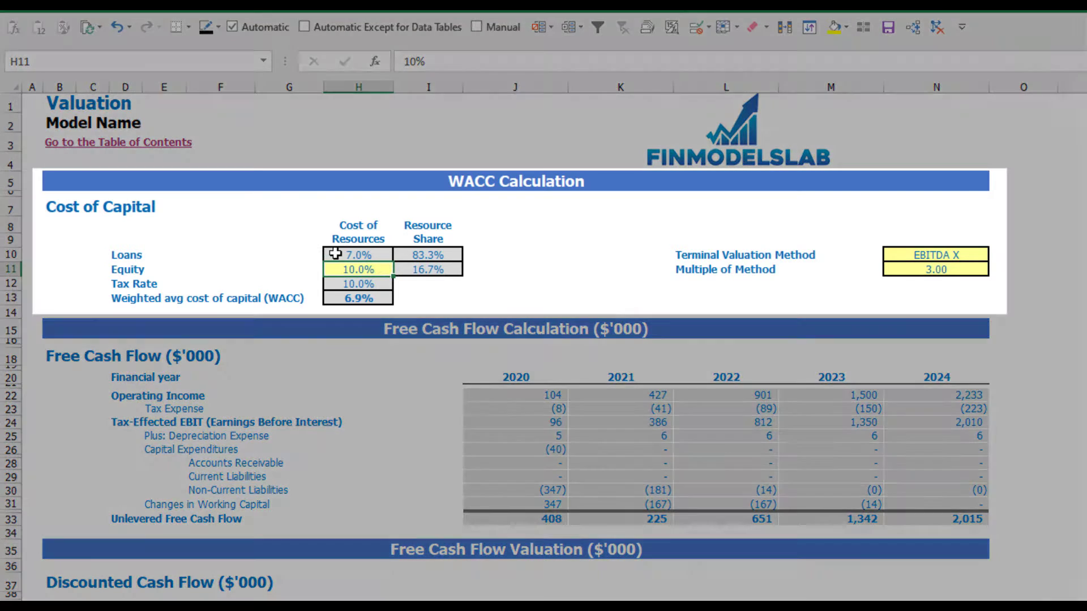
click(335, 253)
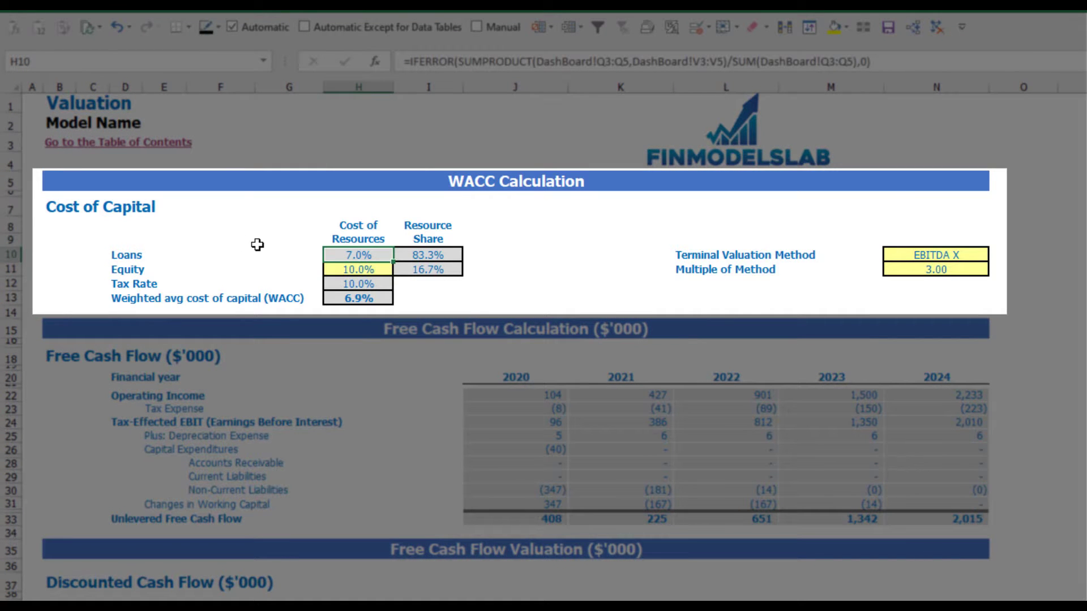
drag(427, 253, 427, 269)
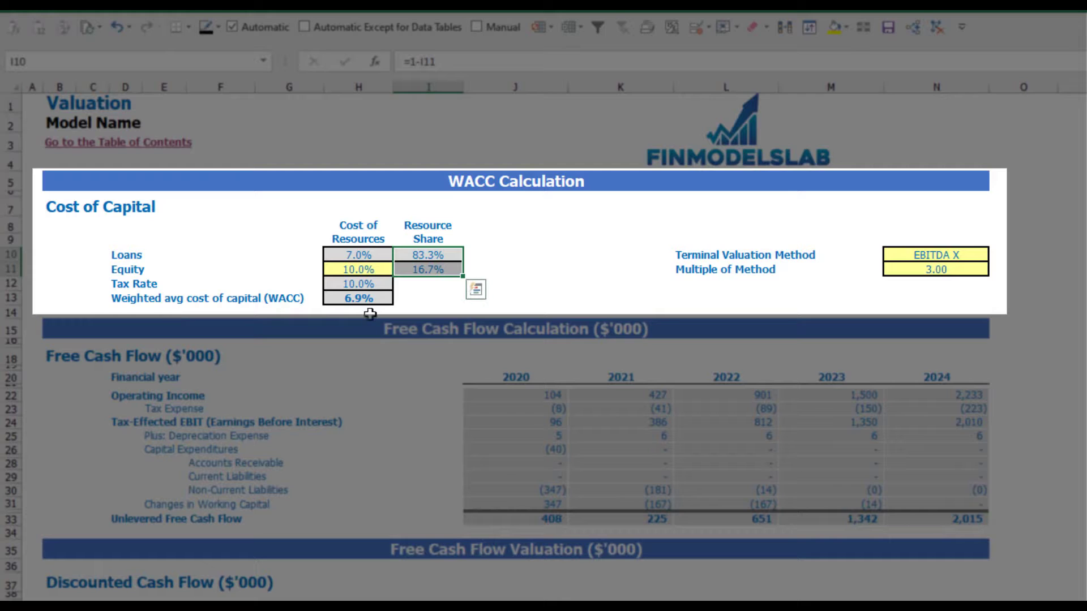
click(369, 296)
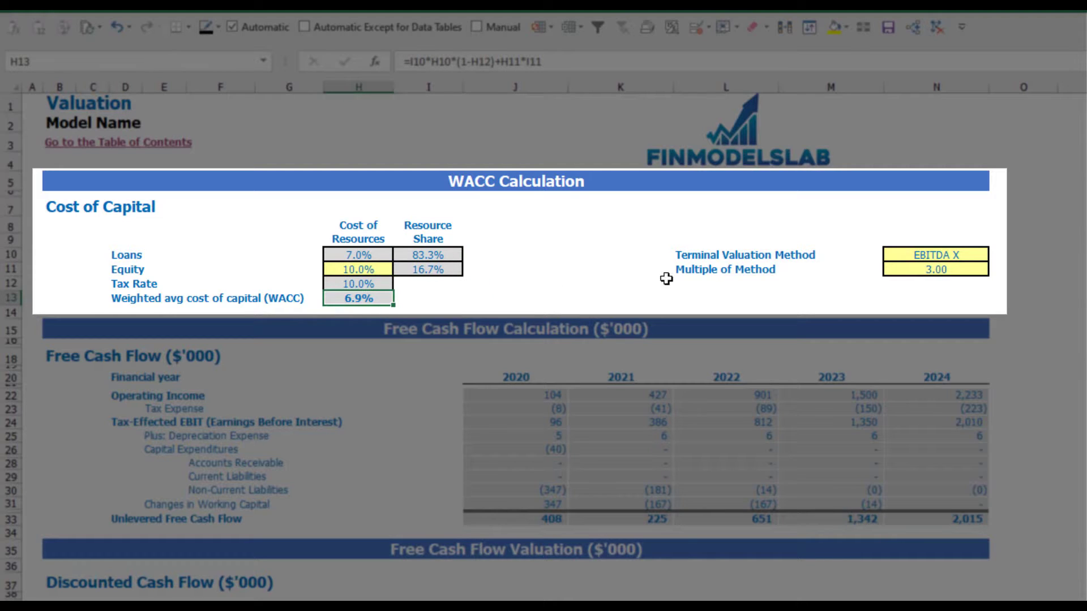
- Set the Terminal Valuation Method on the Valuation sheet to Revenue X and select the Multiple of Method cell
click(956, 256)
click(997, 255)
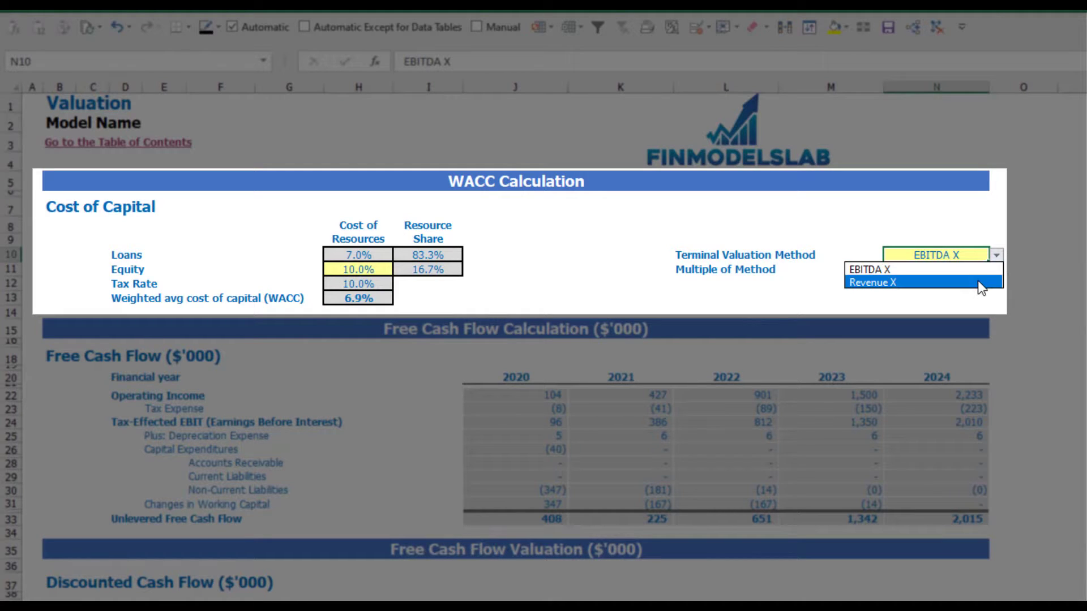
click(984, 282)
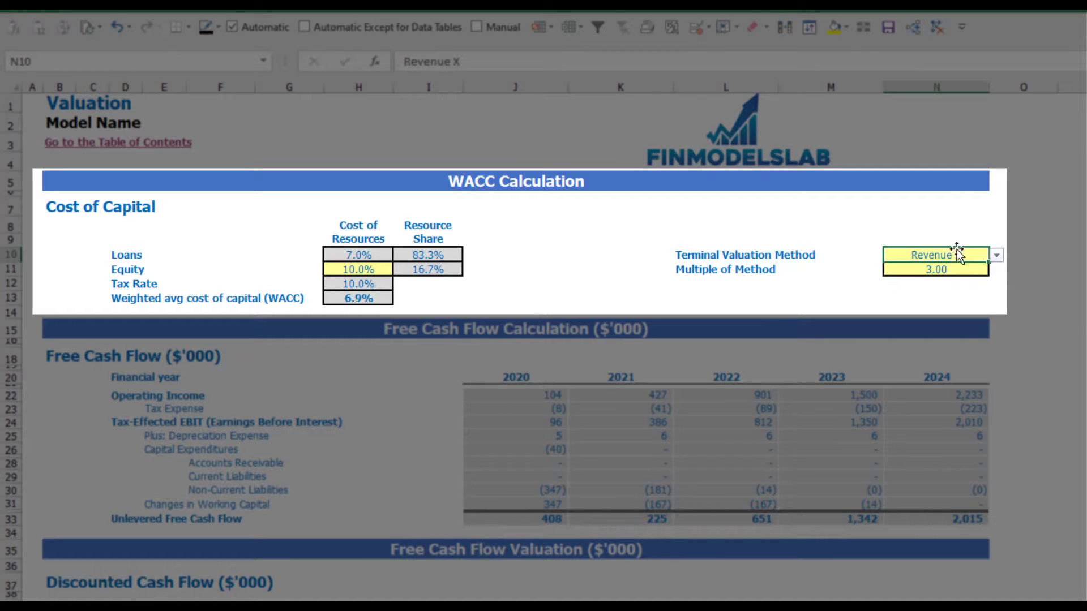
click(924, 269)
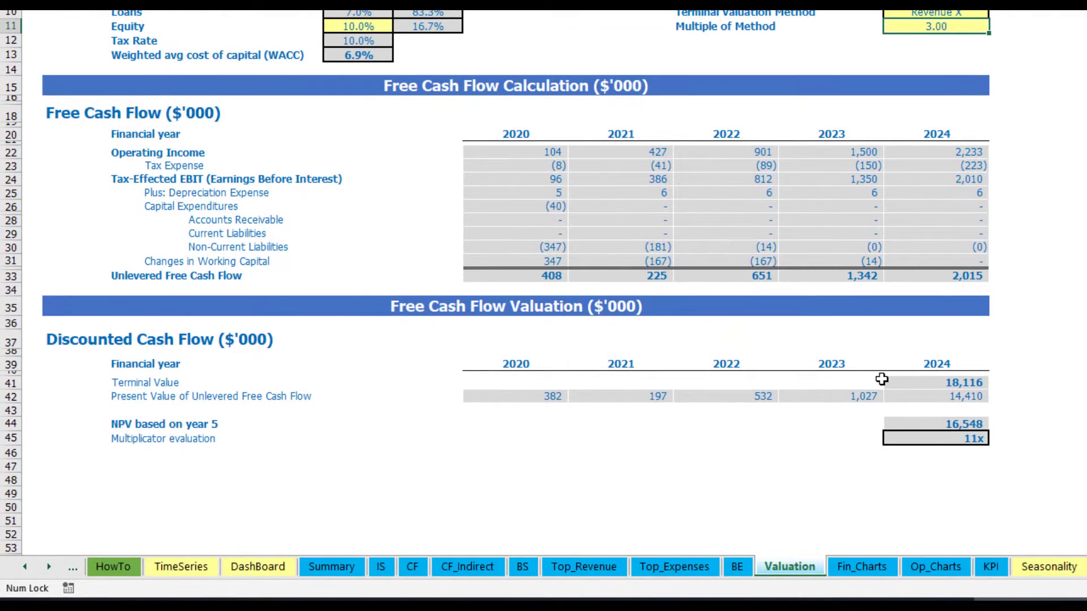
- Inspect the 2024 terminal value, the Unlevered Free Cash Flow row and the multiplicator evaluation
click(921, 382)
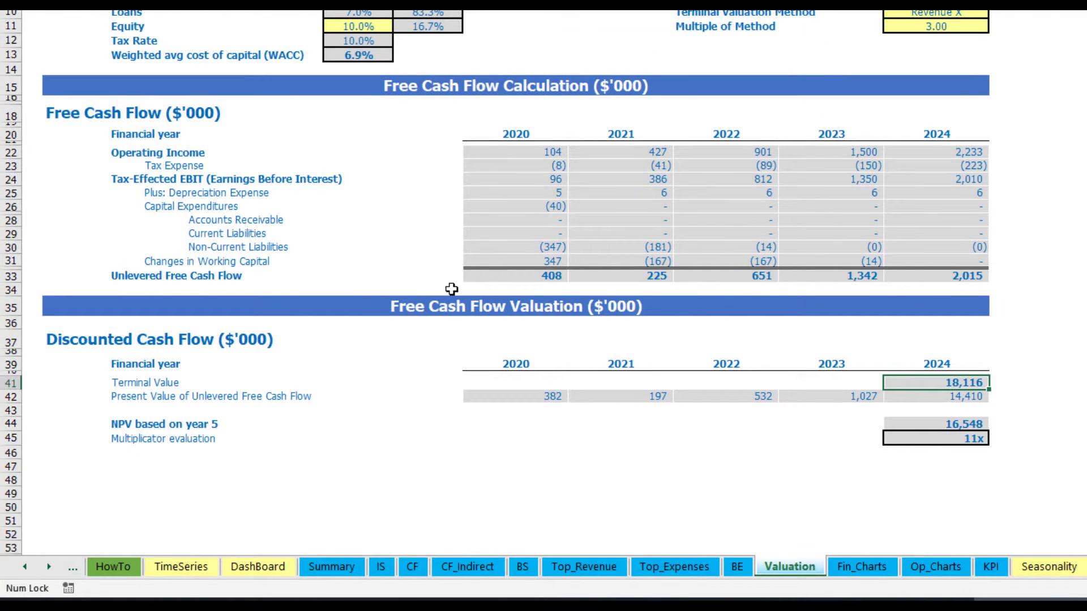
drag(498, 276, 934, 277)
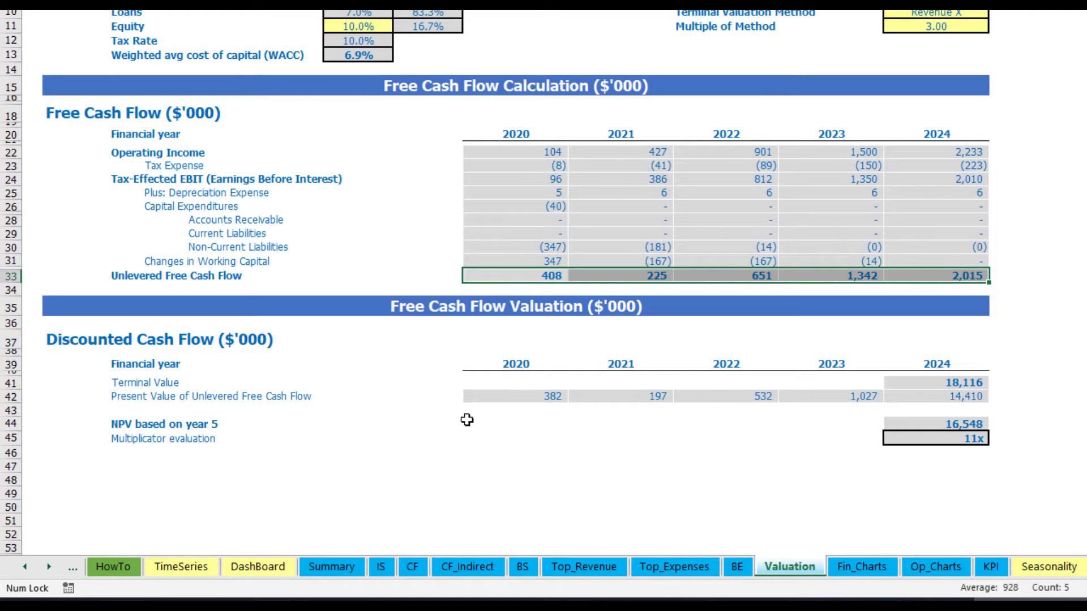
click(963, 440)
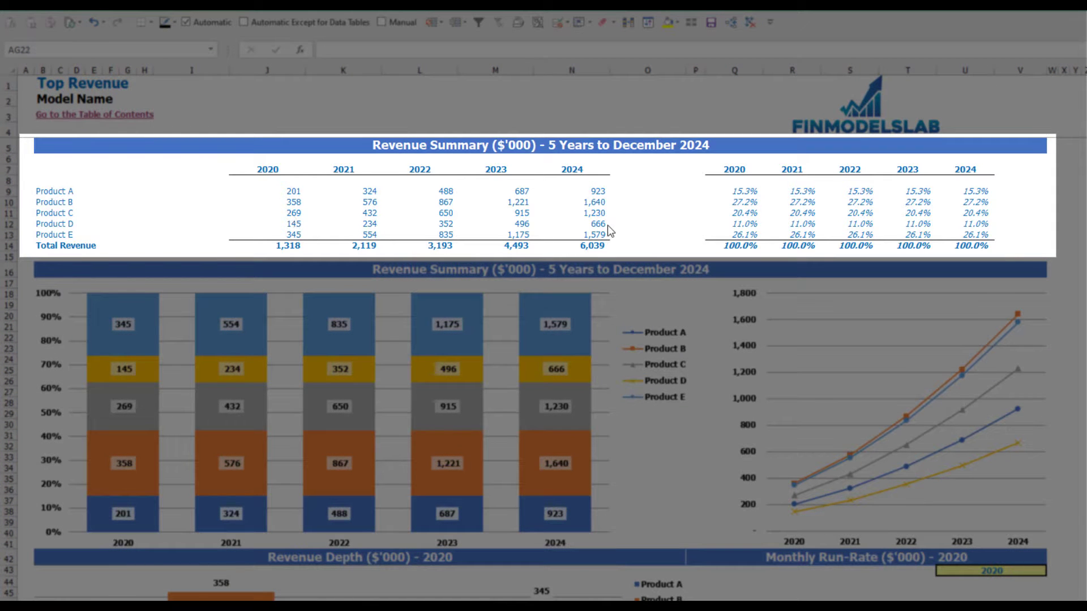
- Examine the yearly product amounts and percentage shares in the Revenue Summary table on the Top_Revenue sheet
drag(295, 191, 559, 245)
drag(747, 191, 974, 246)
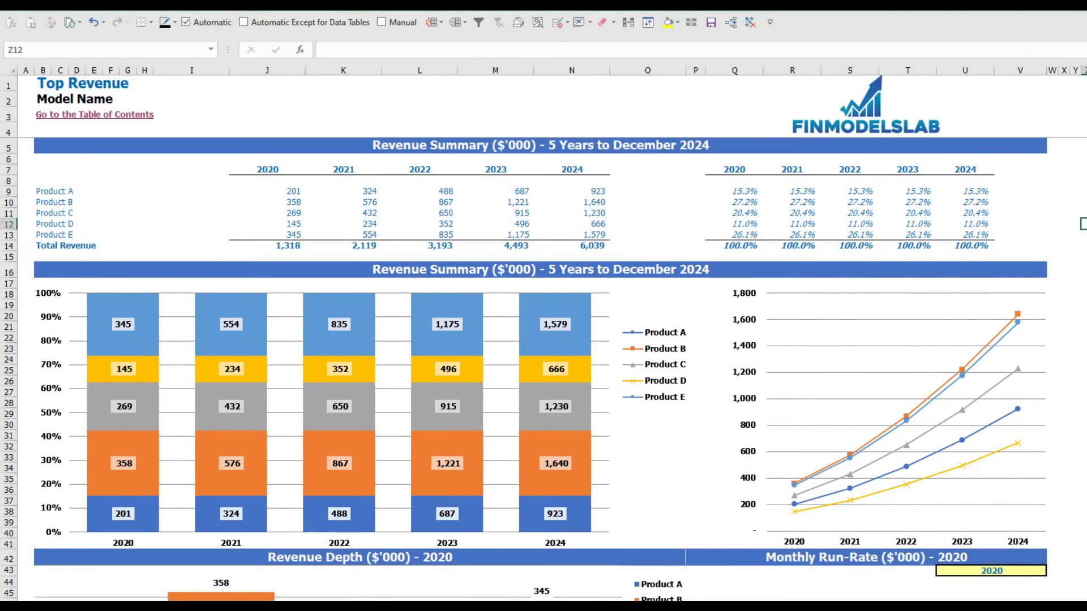
- Set the year for the Revenue Depth and Monthly Run-Rate charts on Top_Revenue to 2021
scroll(712, 347, down, 7)
scroll(832, 361, down, 3)
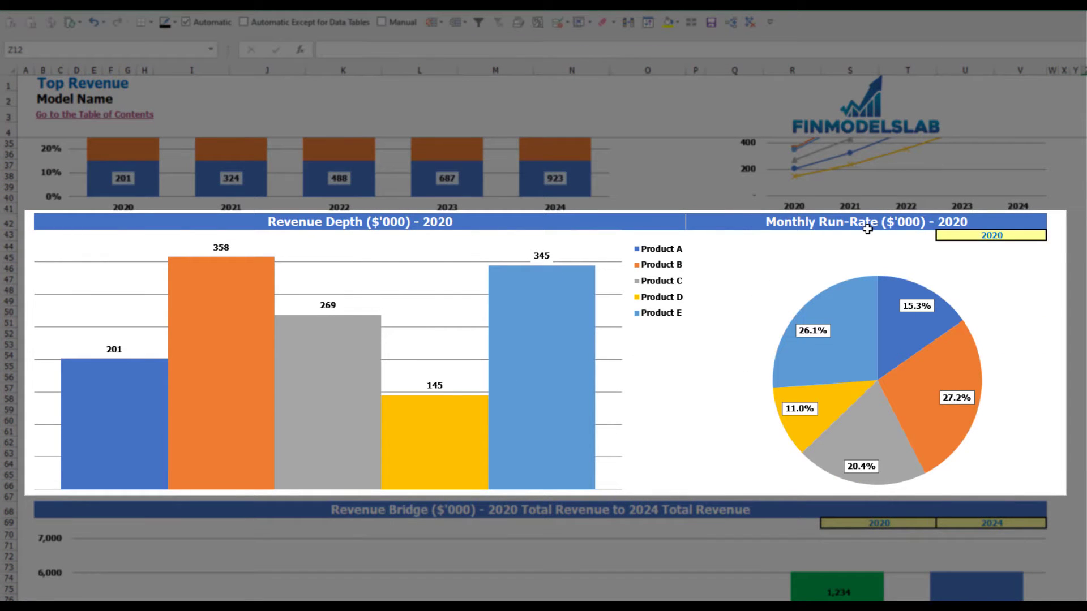
click(1035, 236)
click(1052, 236)
click(928, 250)
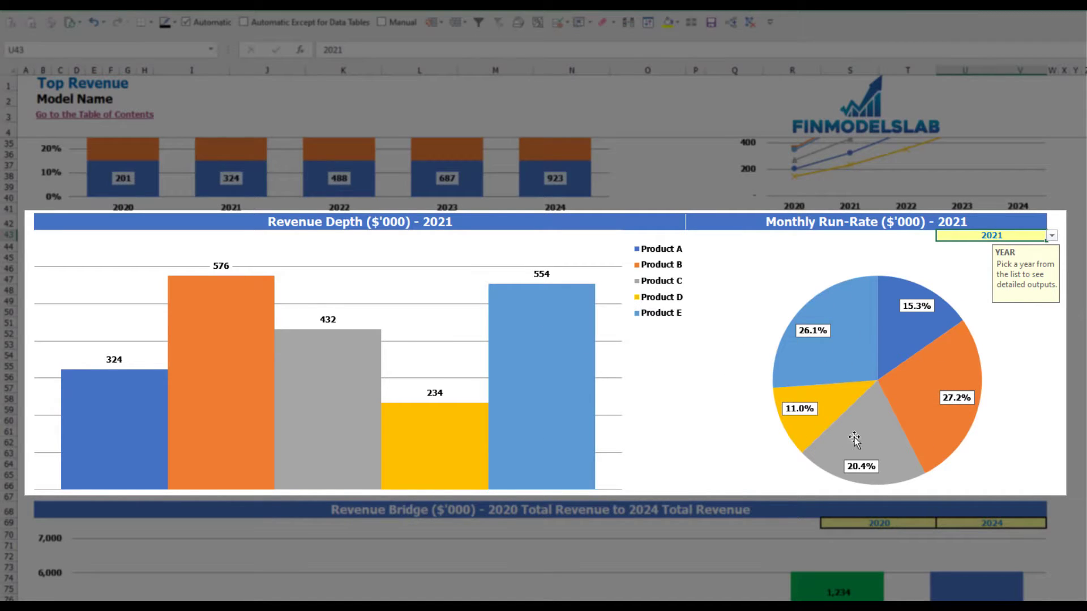
- View the Revenue Bridge chart comparing 2020 and 2024 total revenue, with the year prompt dismissed
scroll(878, 427, down, 7)
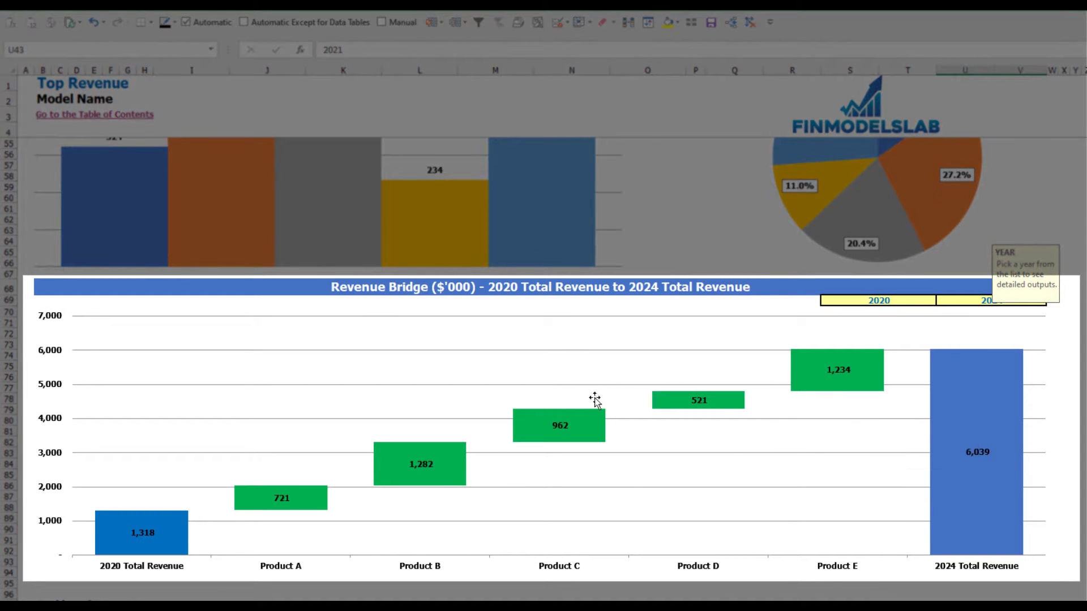
click(764, 462)
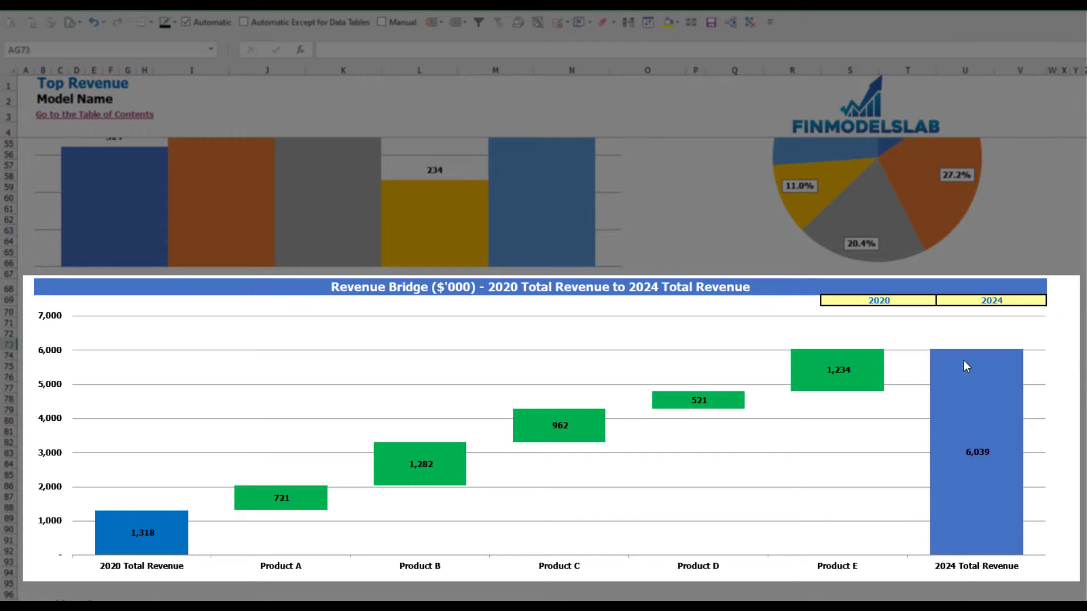
- View the year choices for the Revenue Bridge chart's start year and end year
click(929, 300)
click(941, 302)
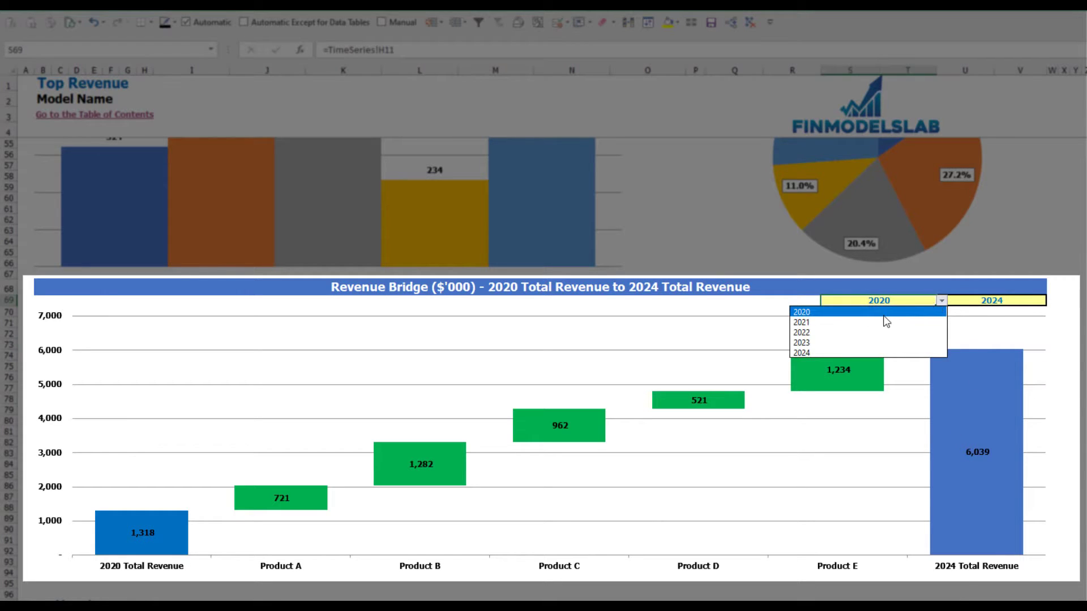
click(1030, 302)
click(1052, 301)
click(1052, 301)
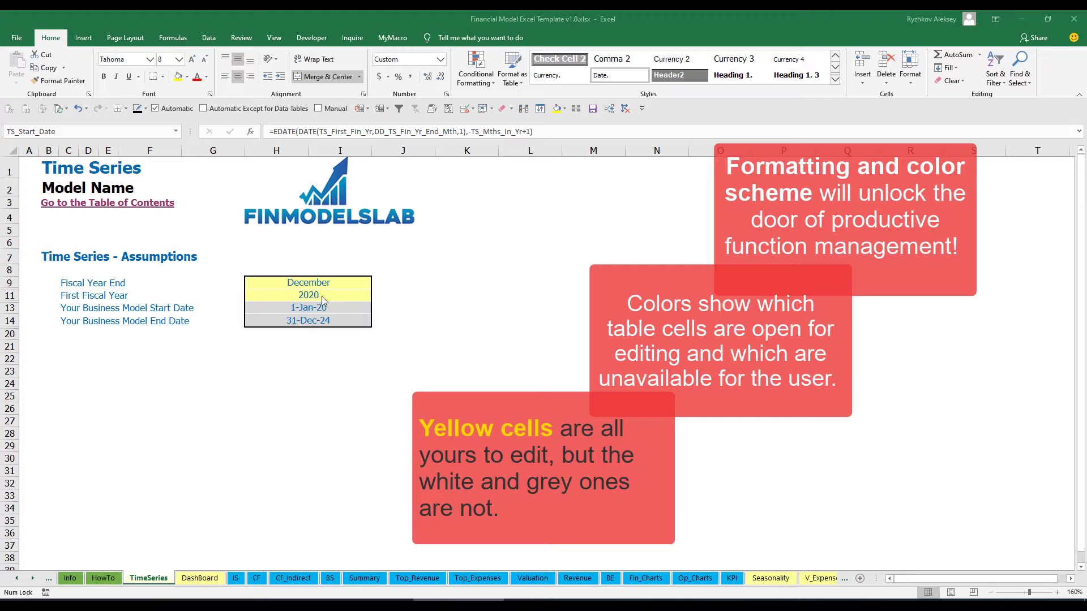
- Browse the workbook's sheets in both directions to review the colour coding of reports, instructions, inputs and calculations
drag(32, 577, 33, 578)
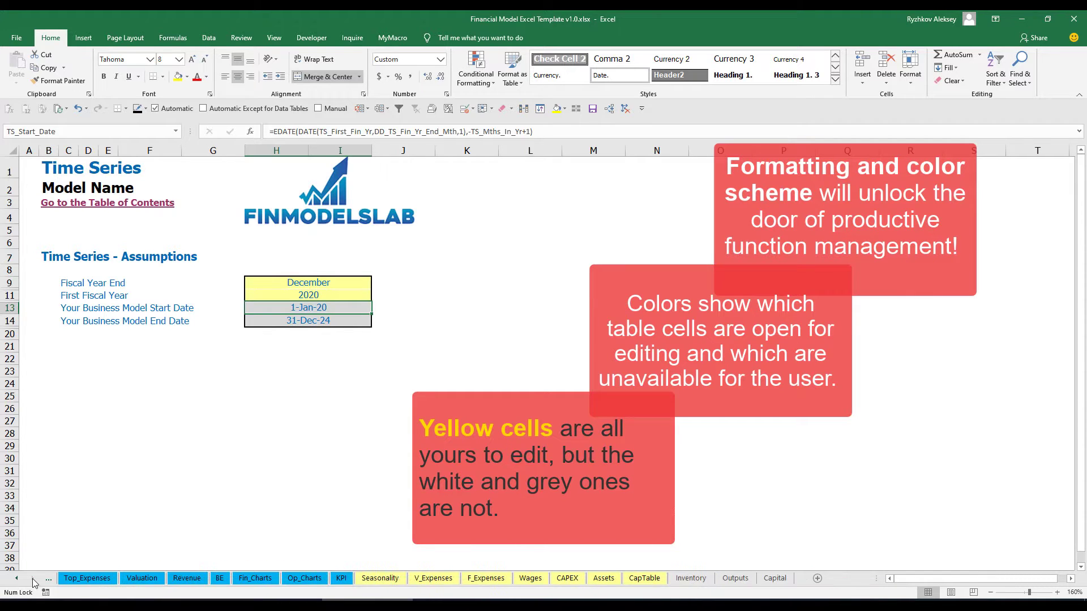
ctrl+click(17, 579)
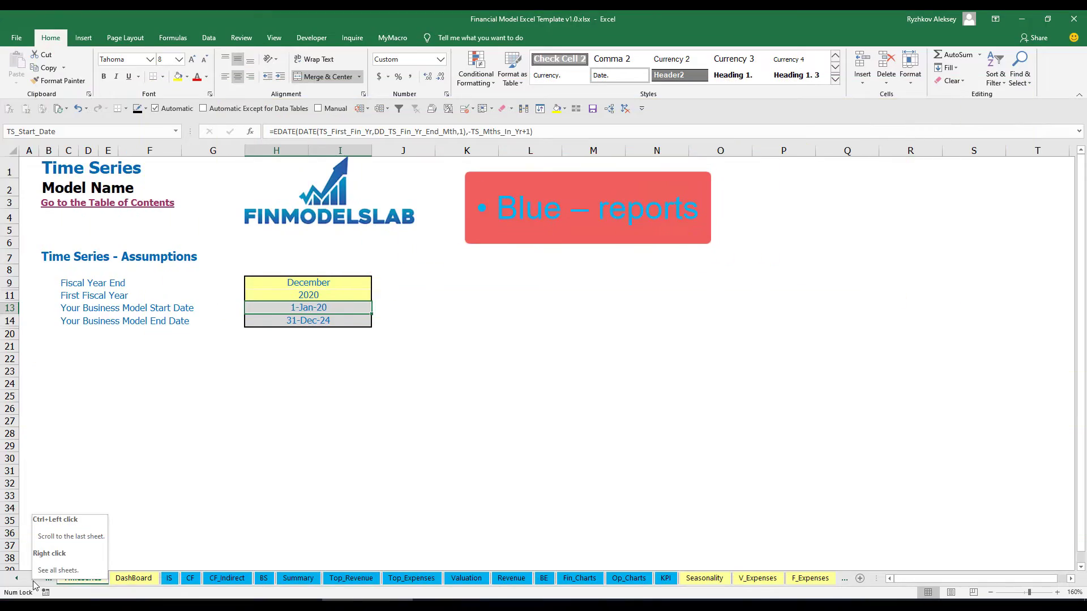
drag(34, 583, 33, 583)
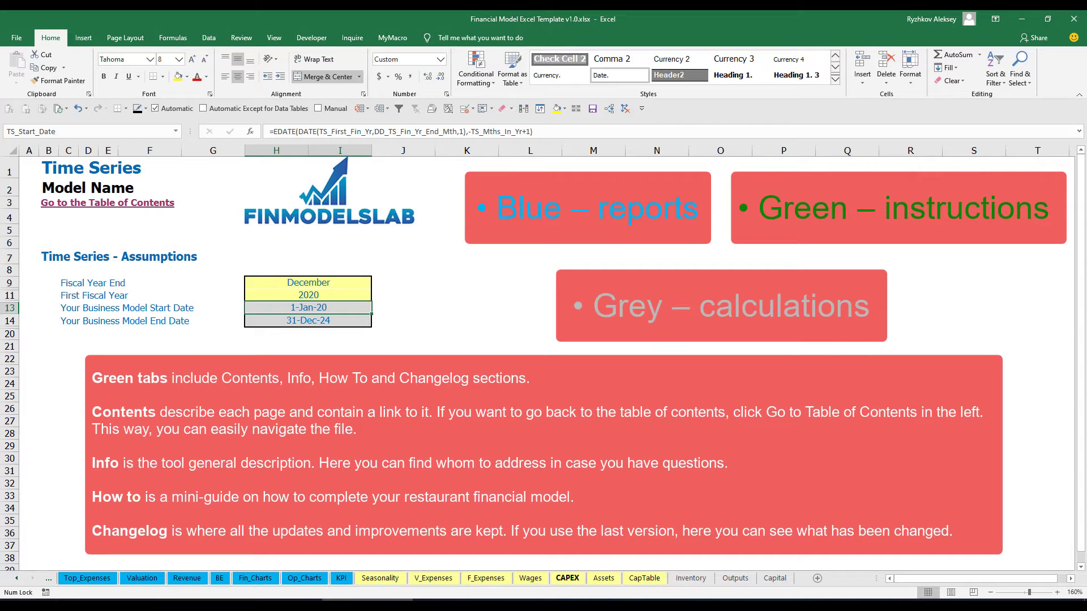
click(17, 579)
click(16, 583)
click(16, 583)
click(16, 583)
click(16, 584)
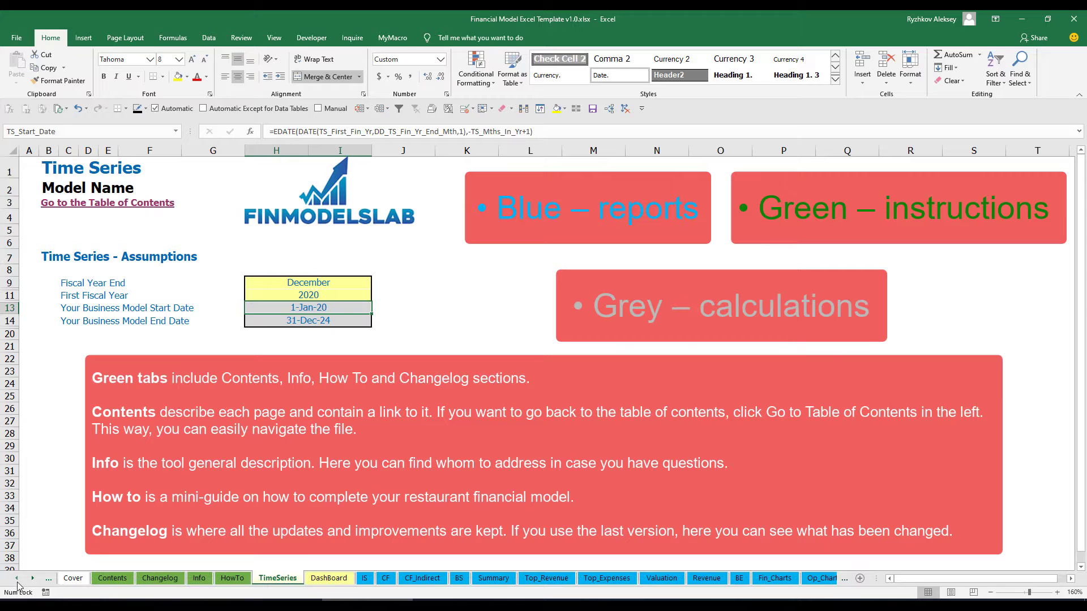
click(17, 583)
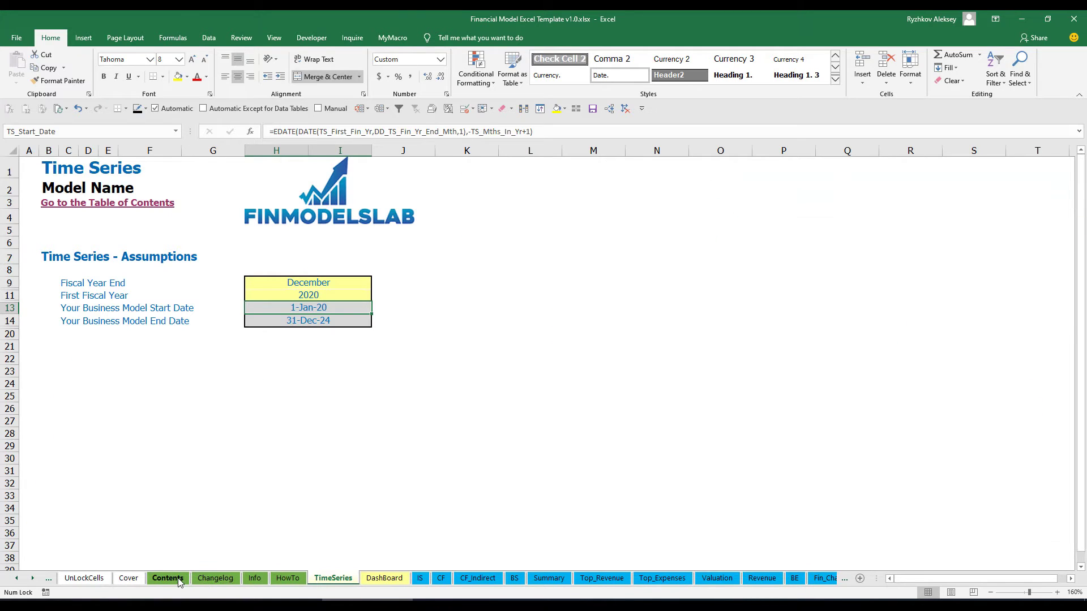
- Open the Contents sheet, follow its link to the Financial Statements Summary and return to the table of contents
click(168, 579)
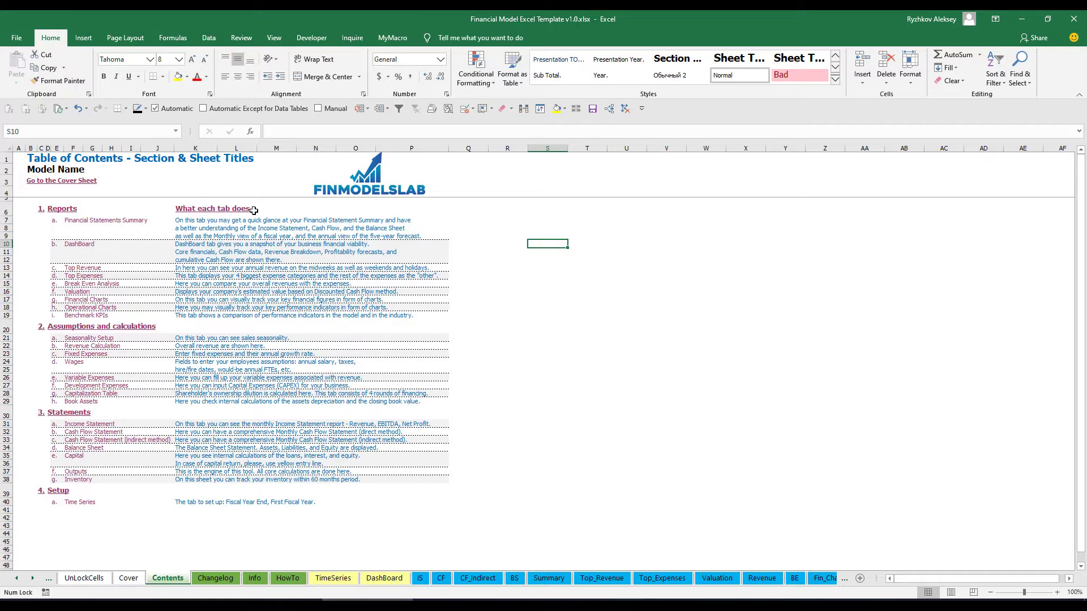
click(95, 225)
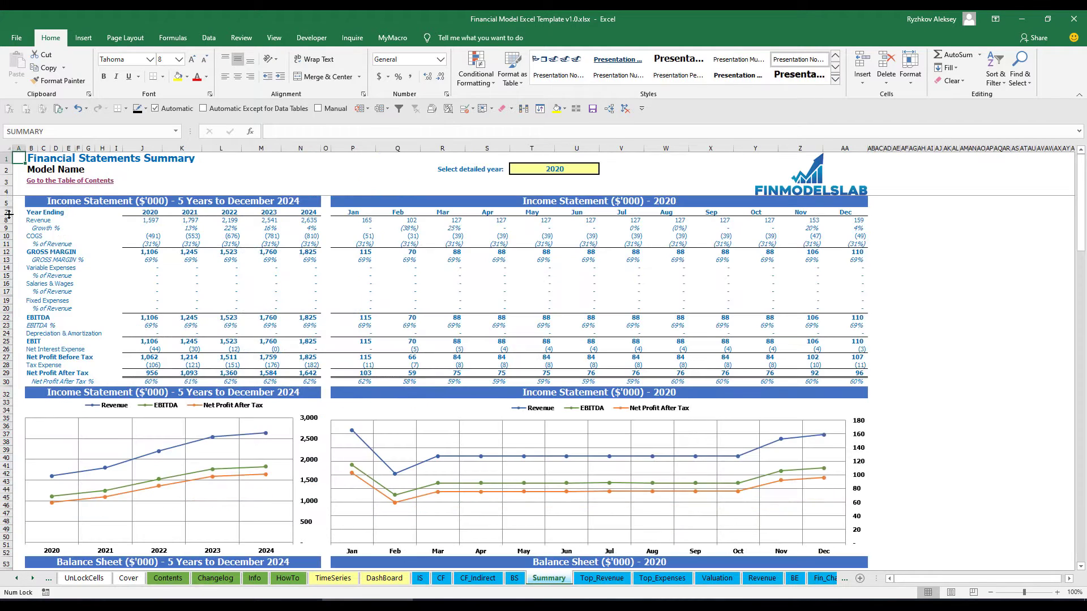
click(34, 183)
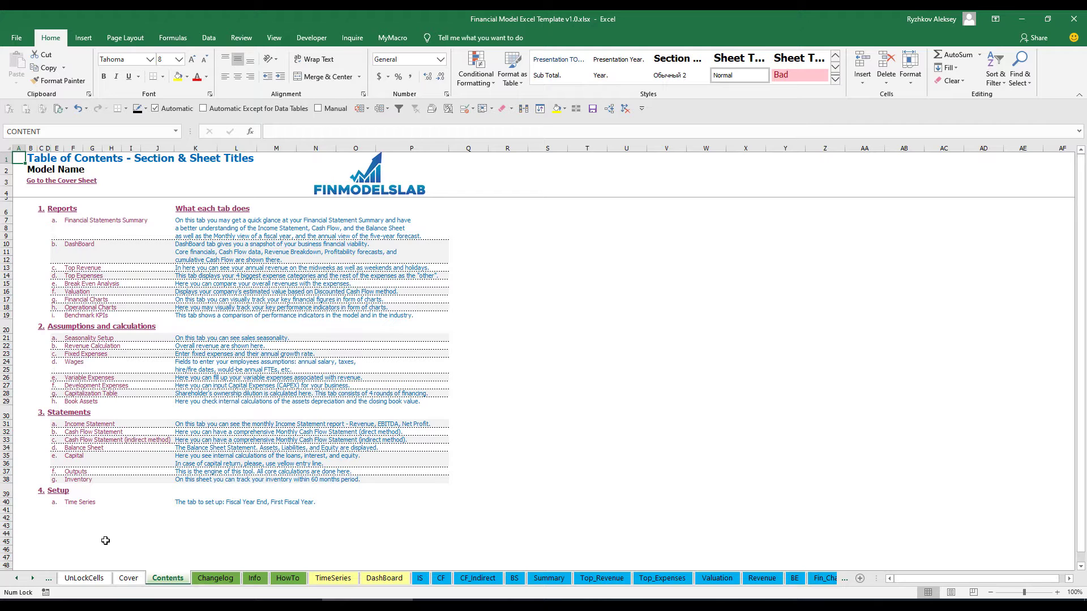
- Read through the HowTo sheet's guidance, from the overall business model principles through the assumption and expense sections, and follow a section link
click(285, 577)
scroll(111, 322, up, 20)
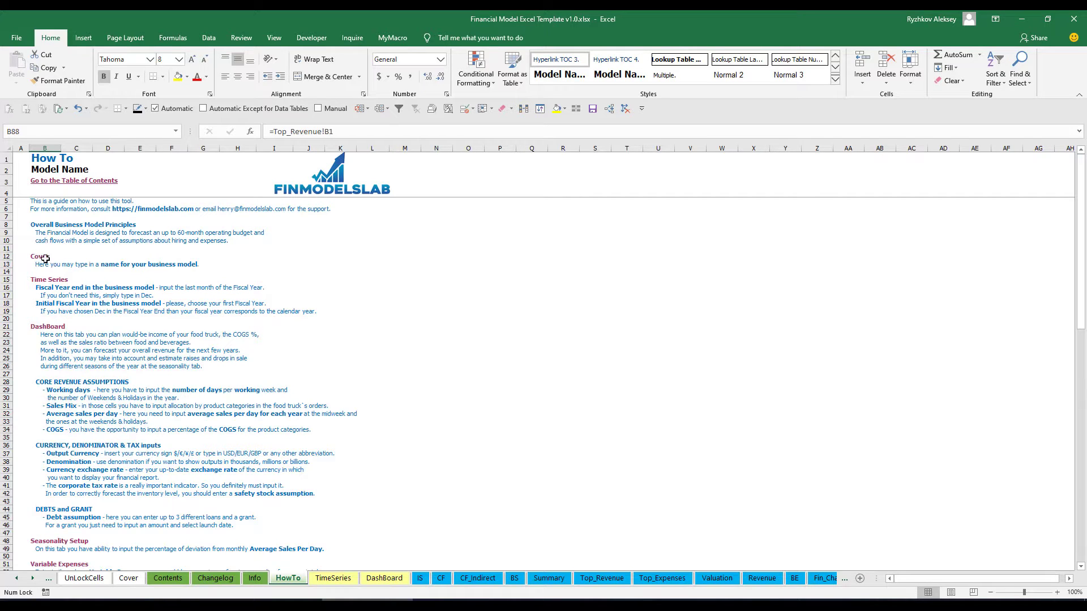
scroll(57, 390, down, 3)
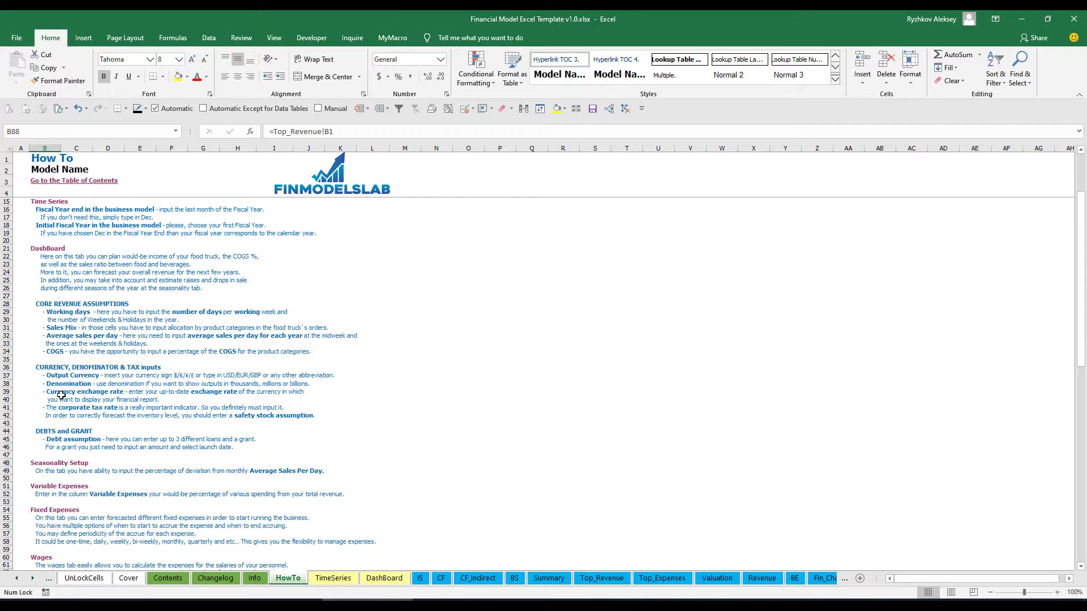
scroll(64, 424, down, 3)
scroll(56, 456, down, 6)
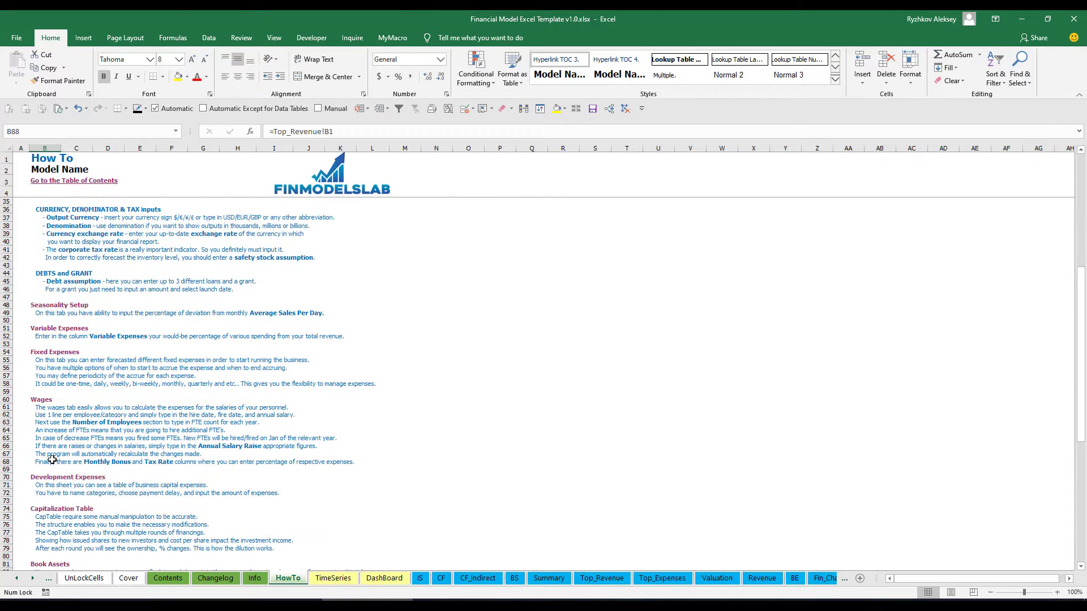
scroll(58, 456, up, 12)
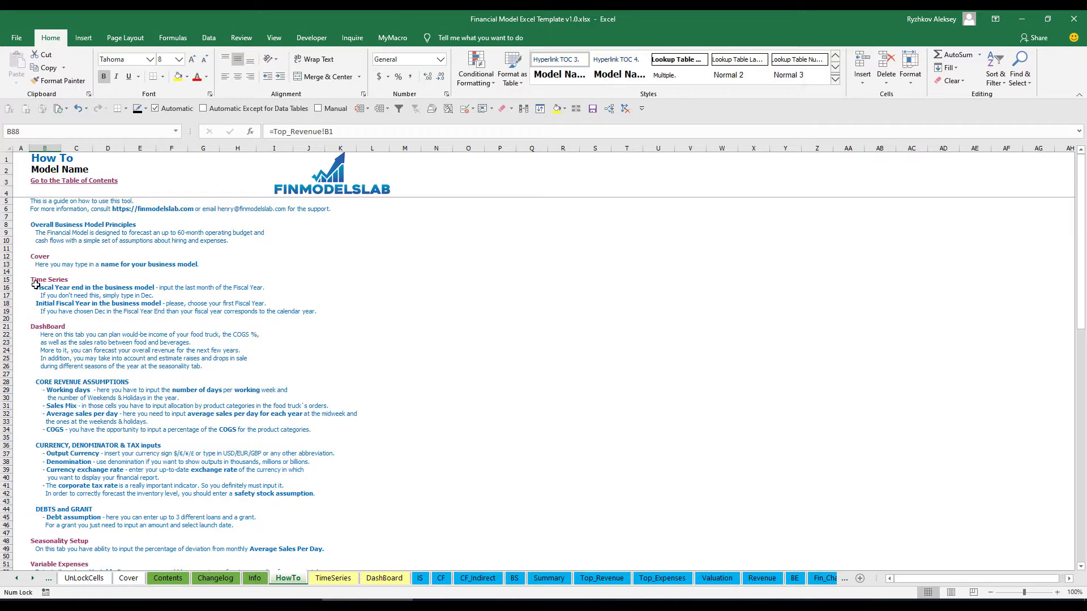
scroll(48, 323, down, 9)
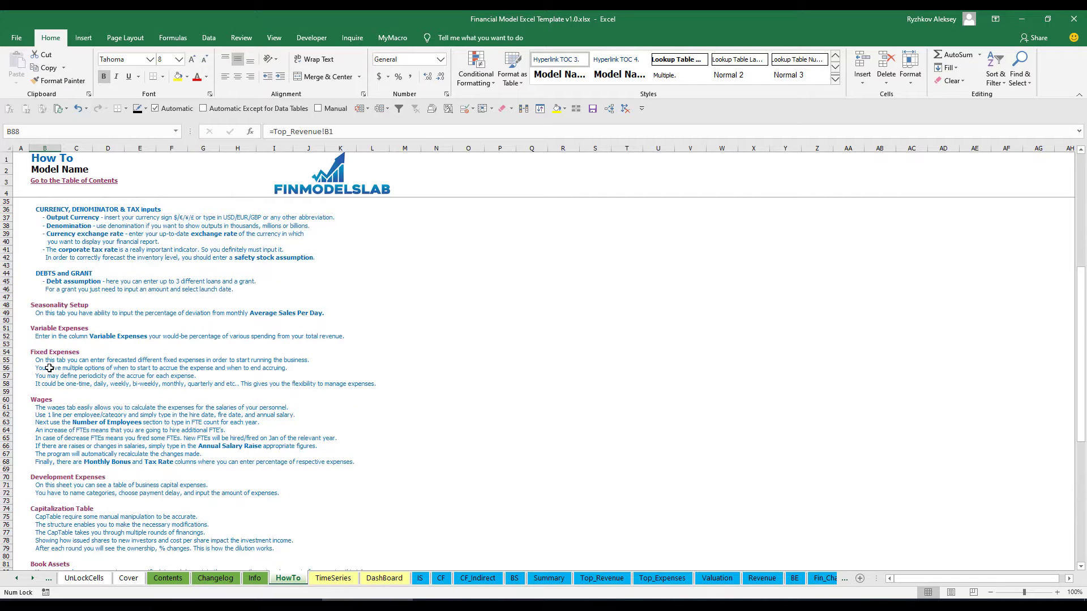
scroll(51, 331, down, 3)
click(40, 486)
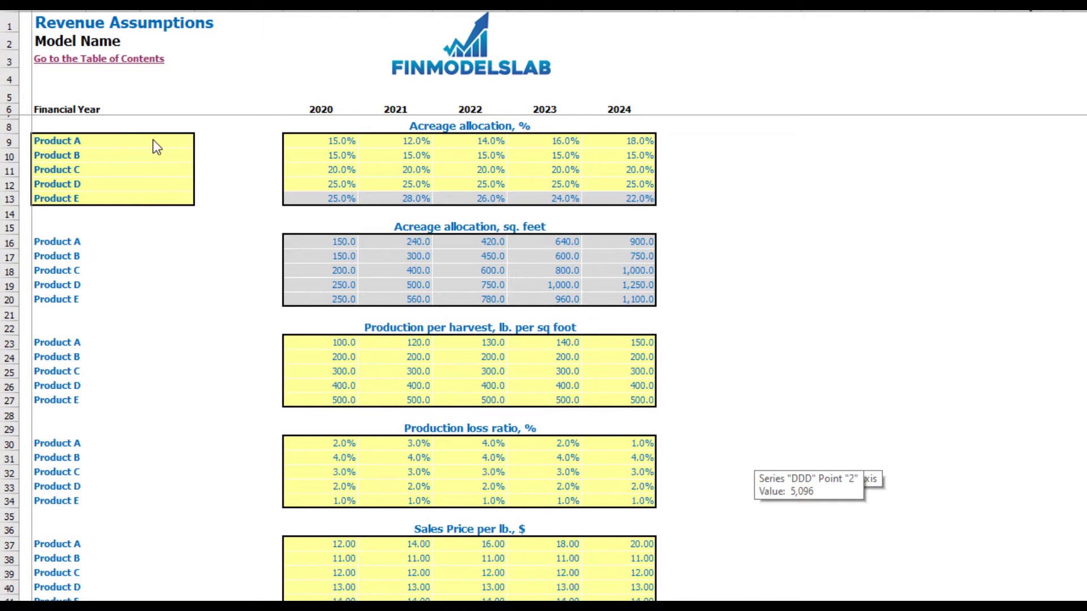
- Try renaming Product A to Tomato in the Revenue Assumptions product list, and undo the rename
drag(129, 142, 97, 205)
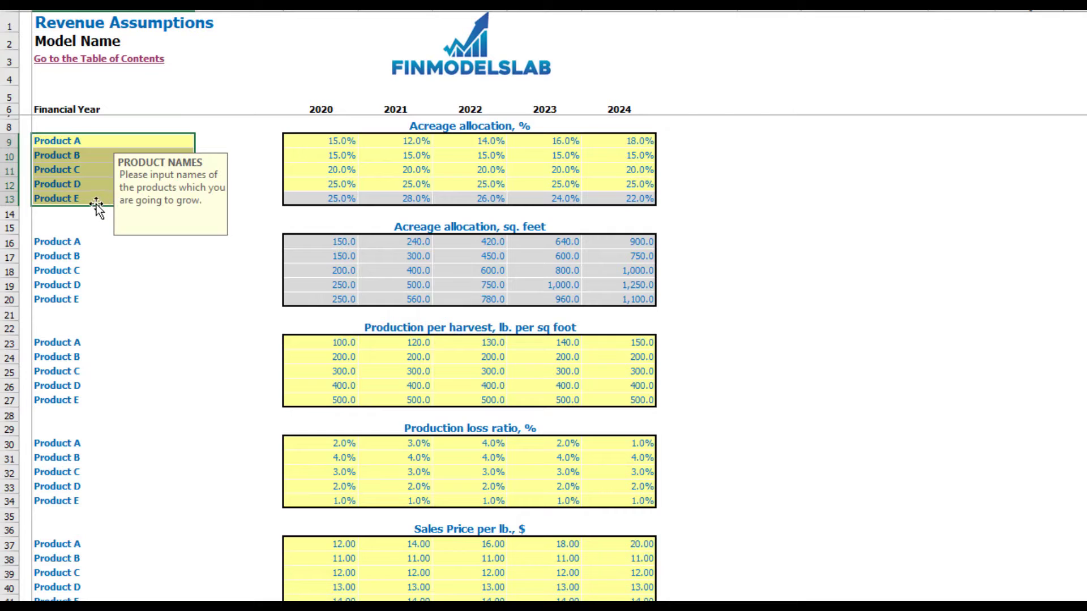
click(74, 139)
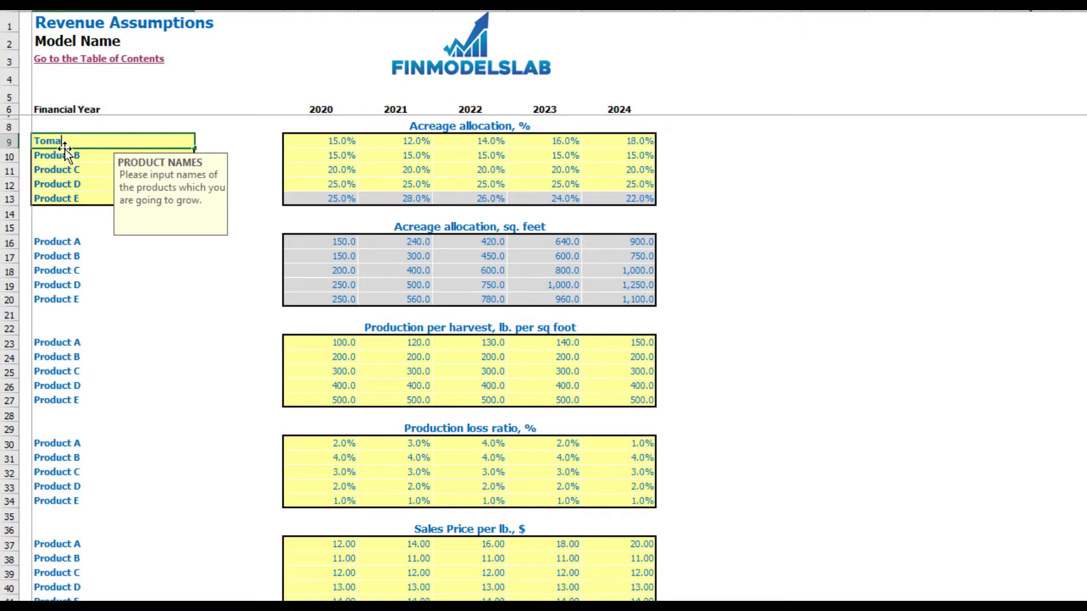
text(Tomato)
key(Return)
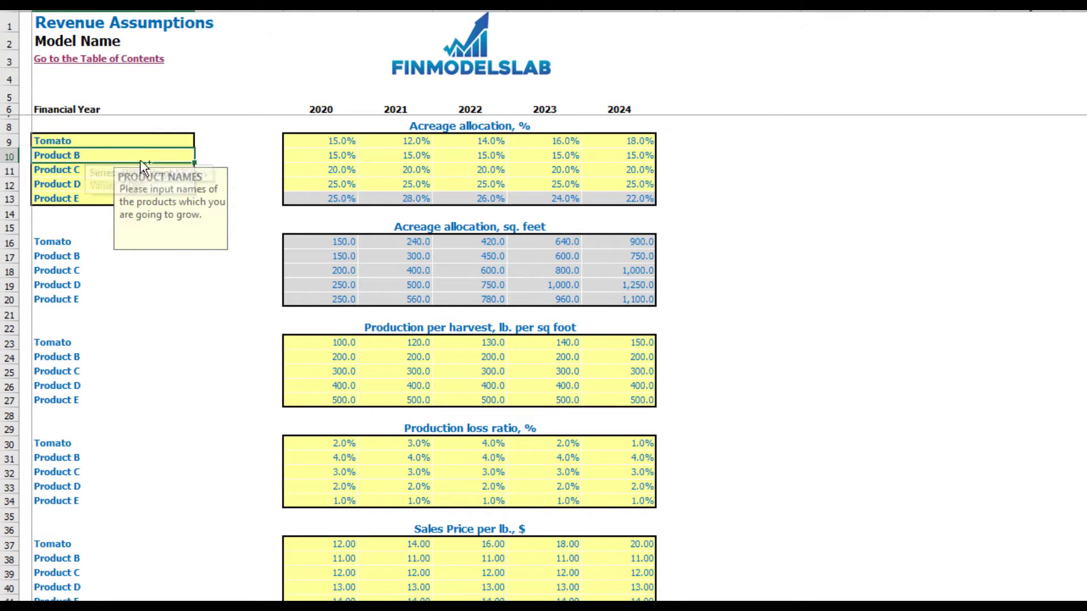
key(ctrl+z)
- Set Product A's acreage allocation for 2020 through 2024 to 10%, 12%, 15%, 18% and 20%
drag(325, 141, 599, 185)
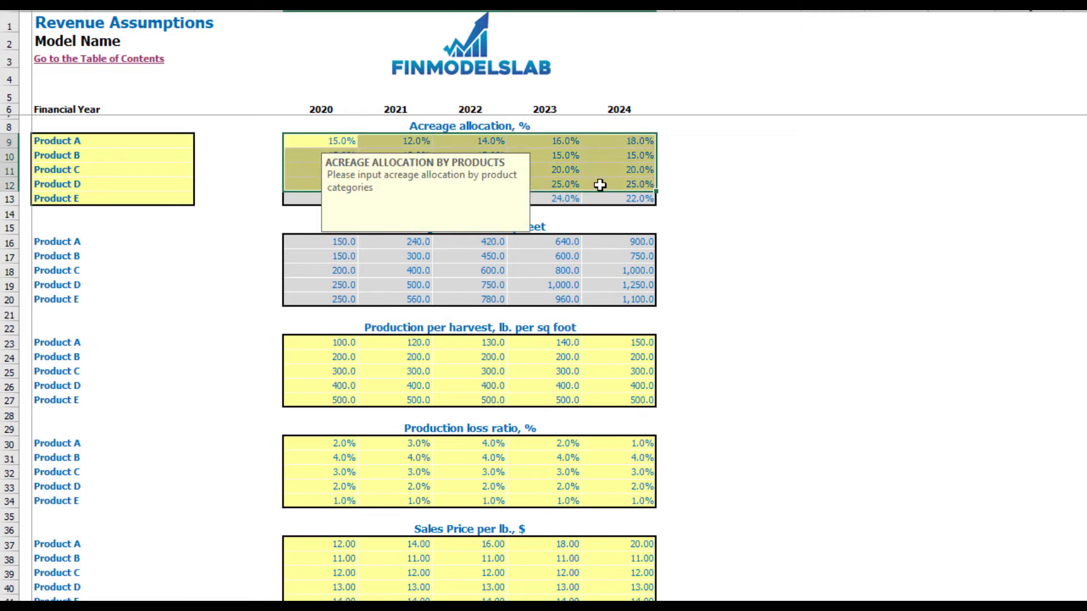
click(779, 176)
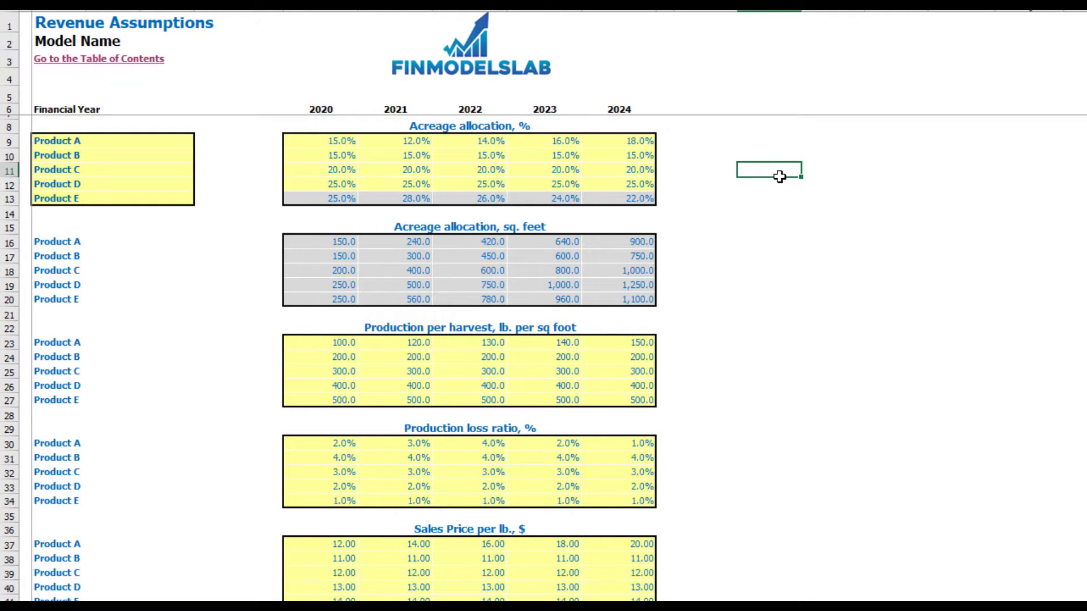
click(350, 143)
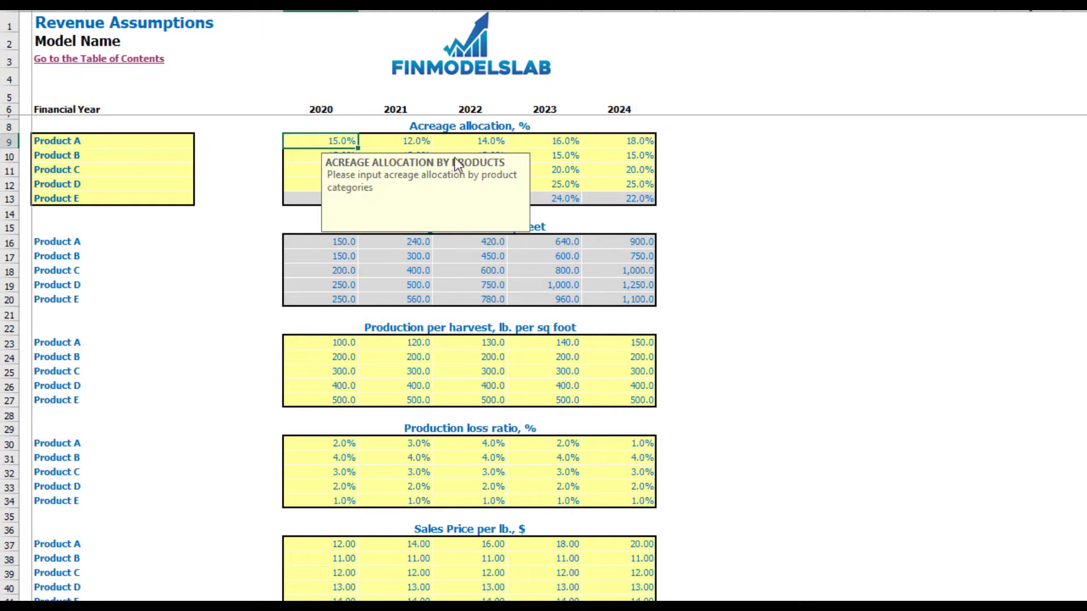
text(10)
key(Tab)
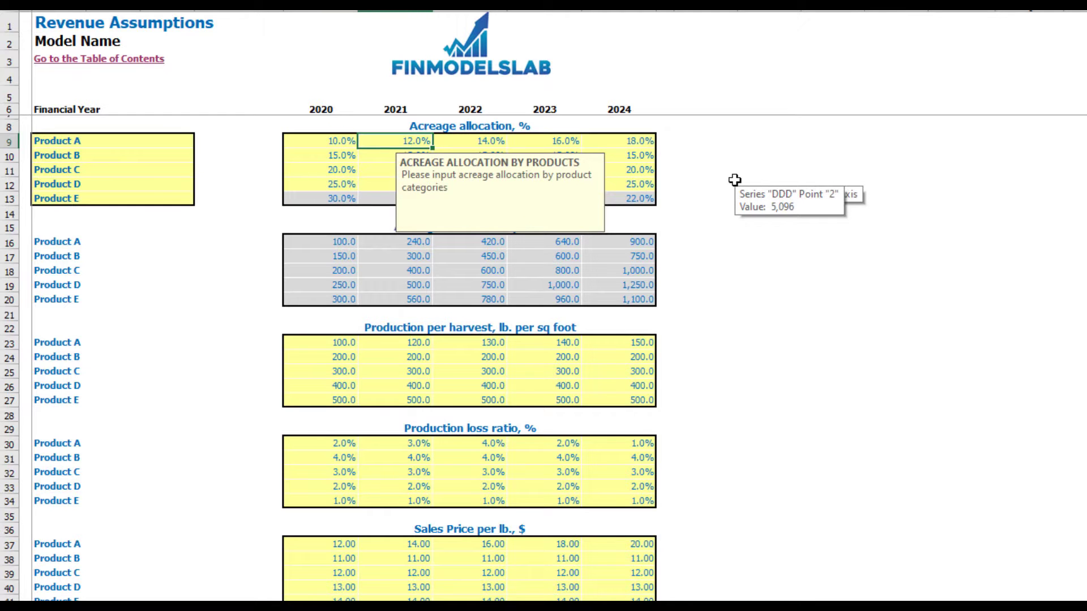
text(12)
key(Tab)
text(1)
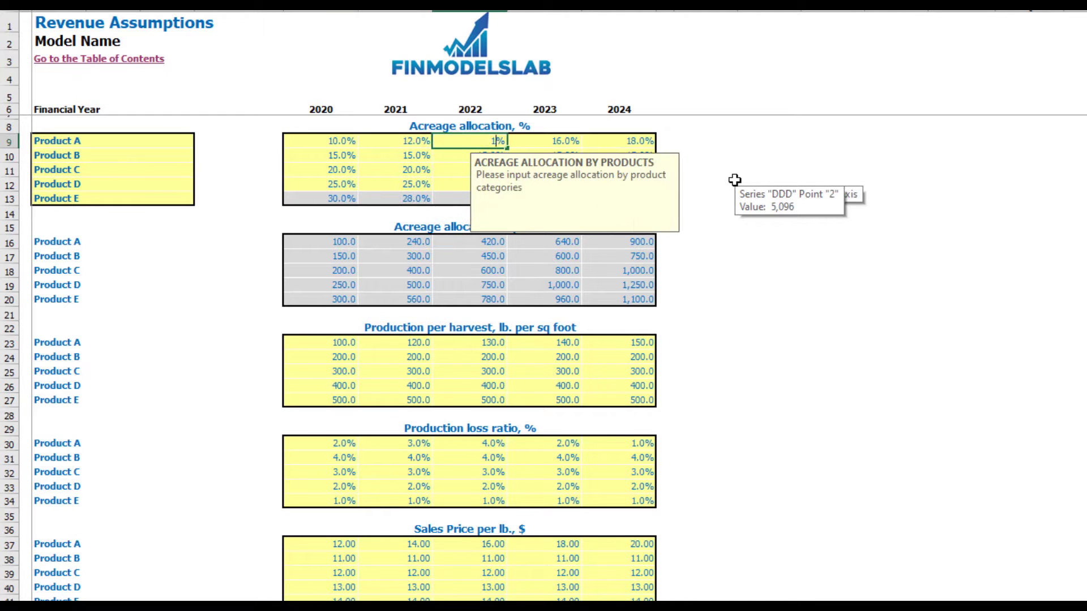
text(5)
key(Tab)
text(18)
key(Tab)
text(20)
key(Return)
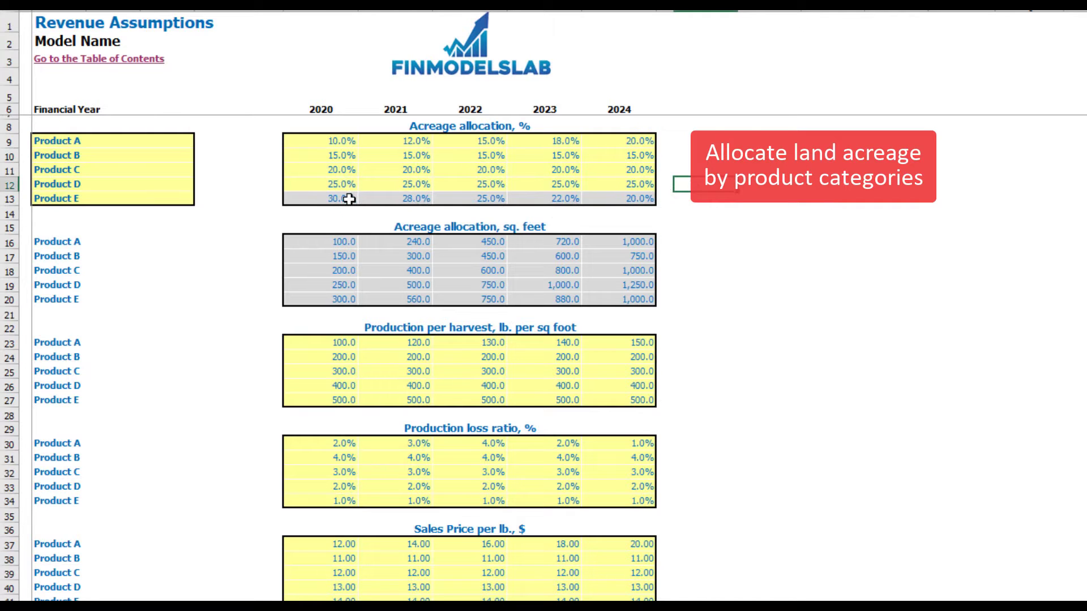
- Inspect the formula behind Product E's 2020 acreage allocation percentage
click(348, 198)
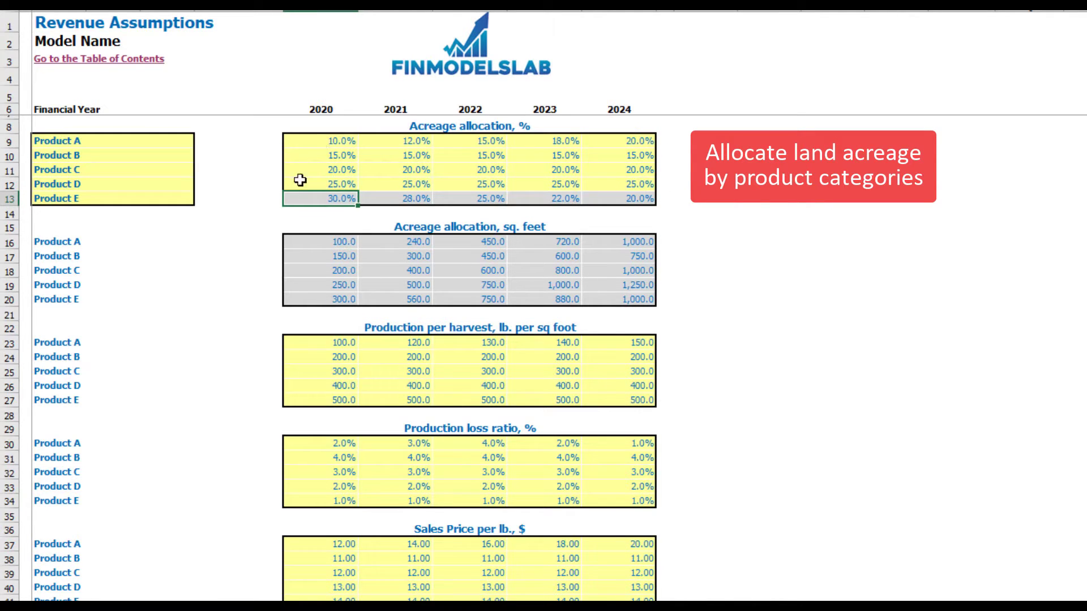
key(F2)
key(Escape)
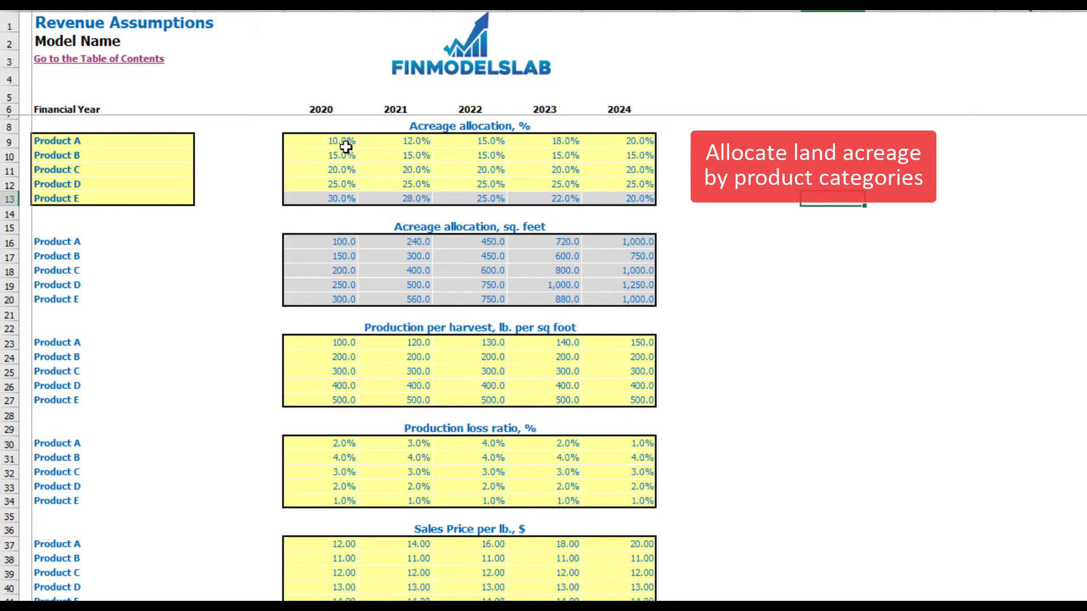
- Set Product A's 2020 acreage allocation to 90% to test over-allocating the land
click(343, 144)
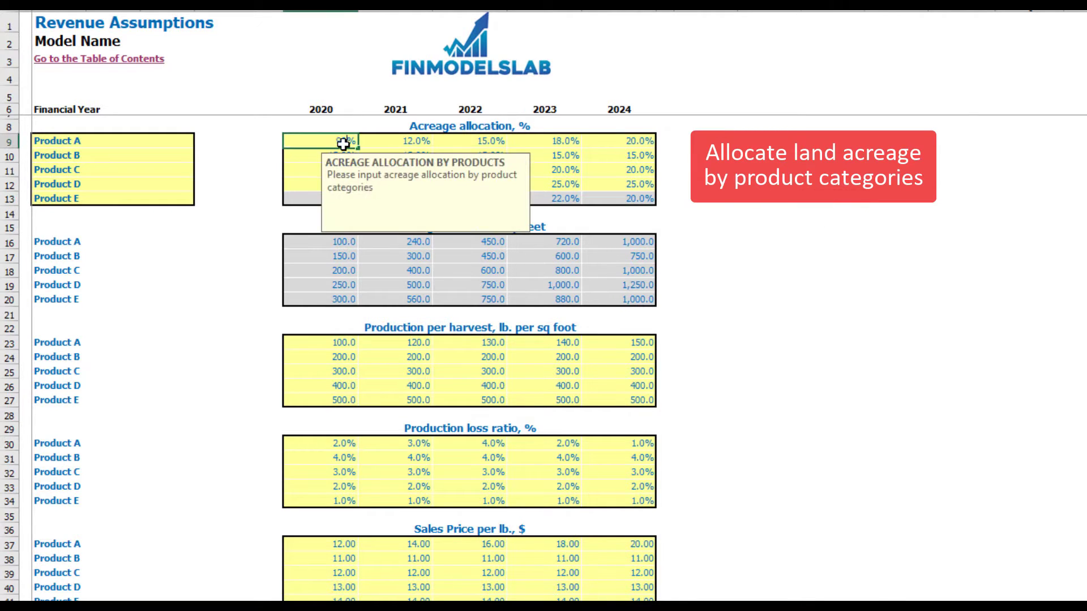
text(90)
key(Return)
key(Return)
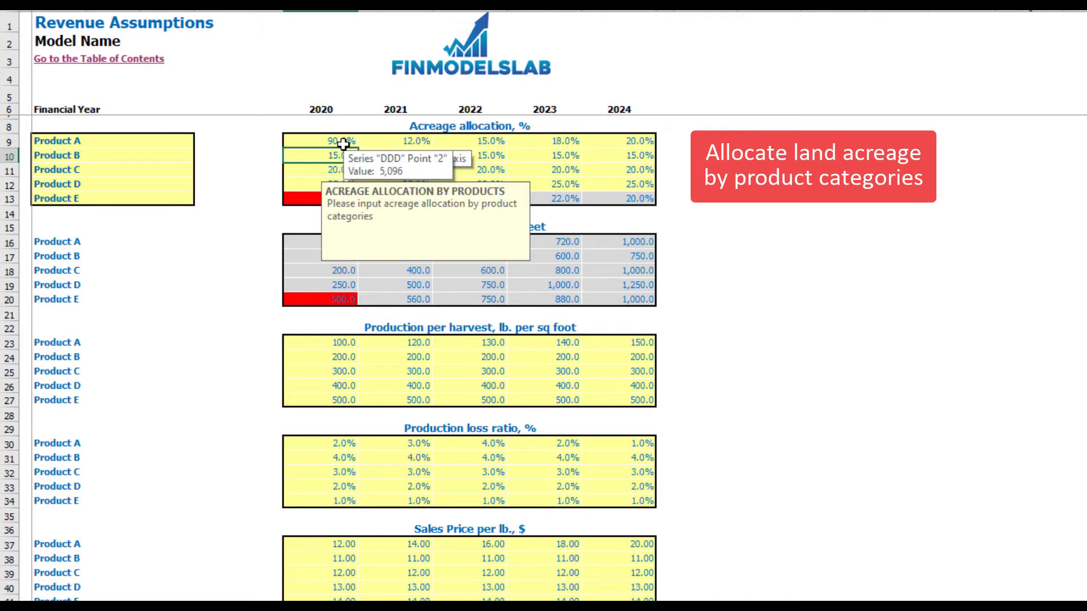
- Check how Product E's 2020 acreage percentage is calculated with the allocations exceeding the available land
click(940, 387)
click(342, 196)
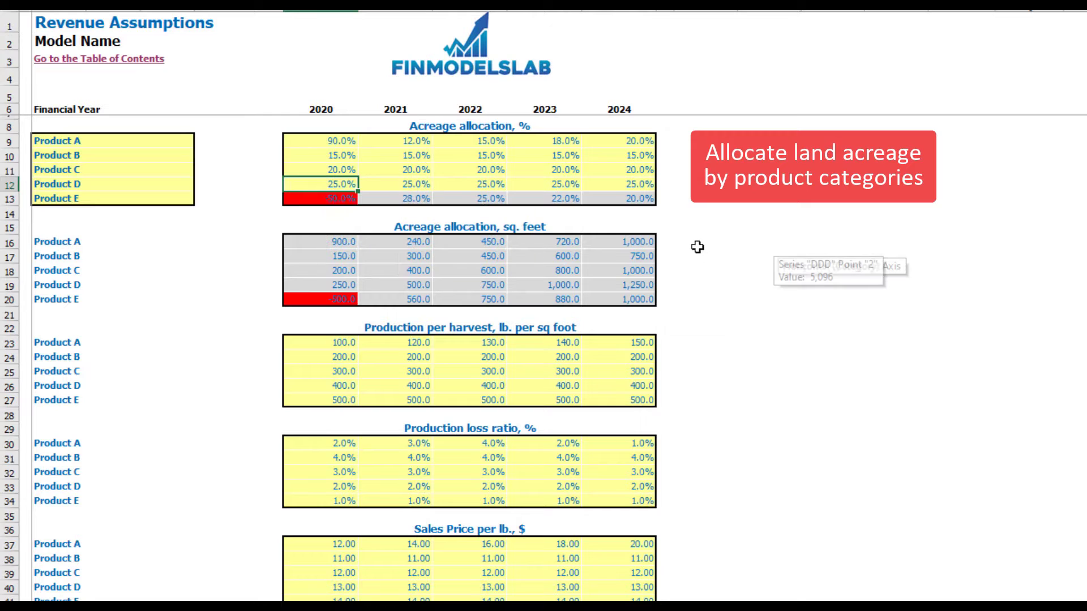
key(F2)
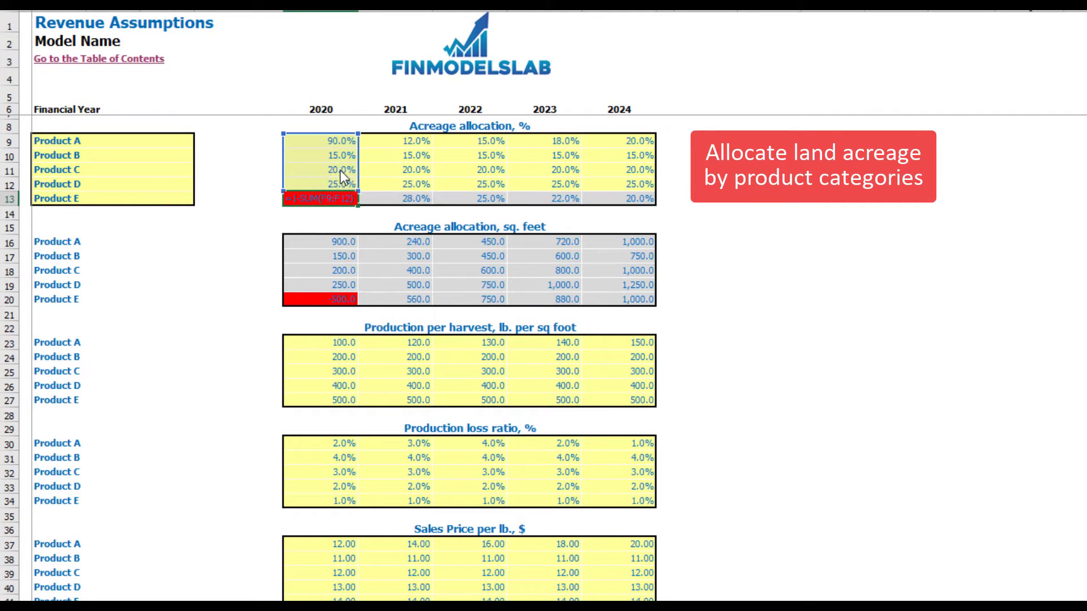
key(Escape)
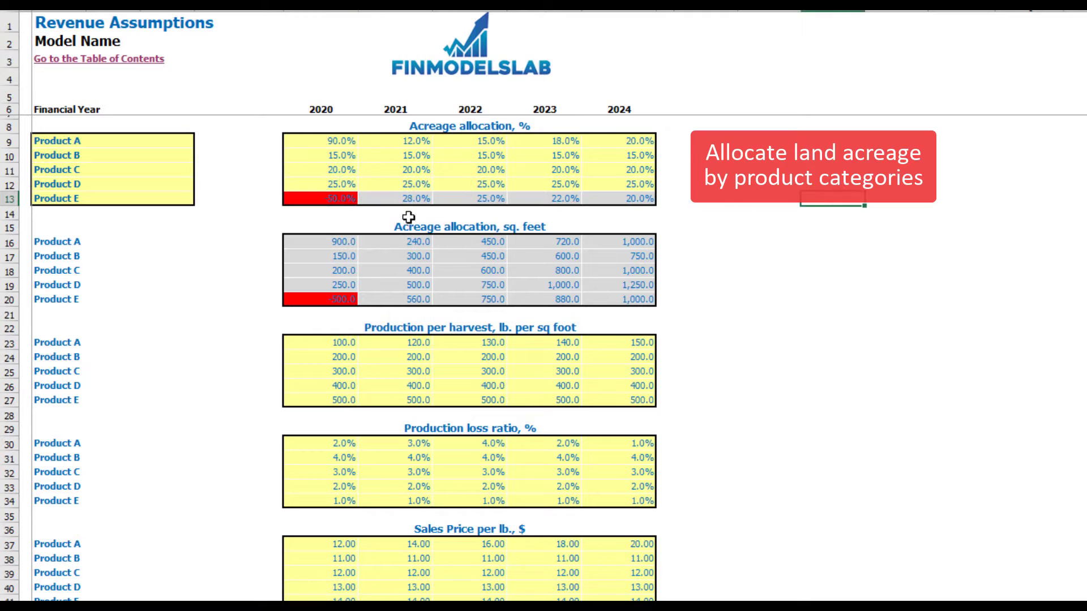
click(336, 198)
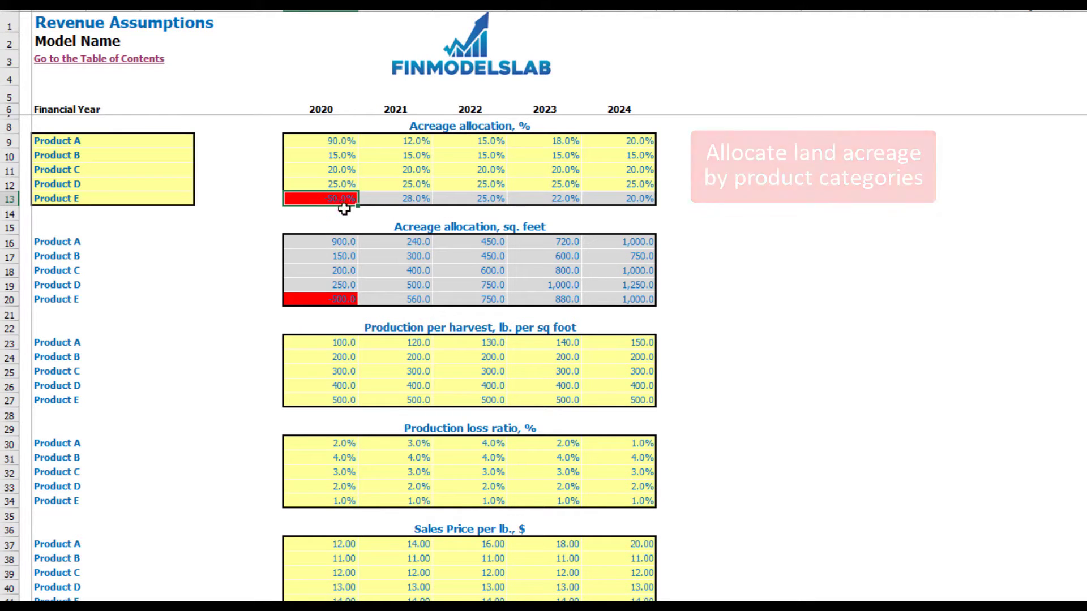
- Set Product A's 2020 acreage allocation to 10%
click(341, 145)
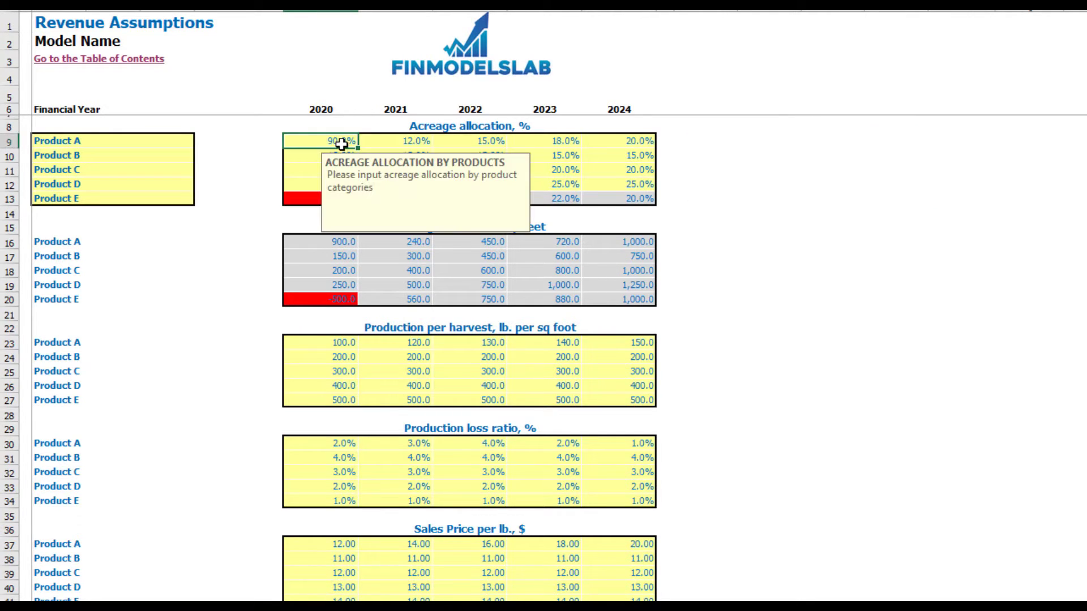
text(10)
key(Return)
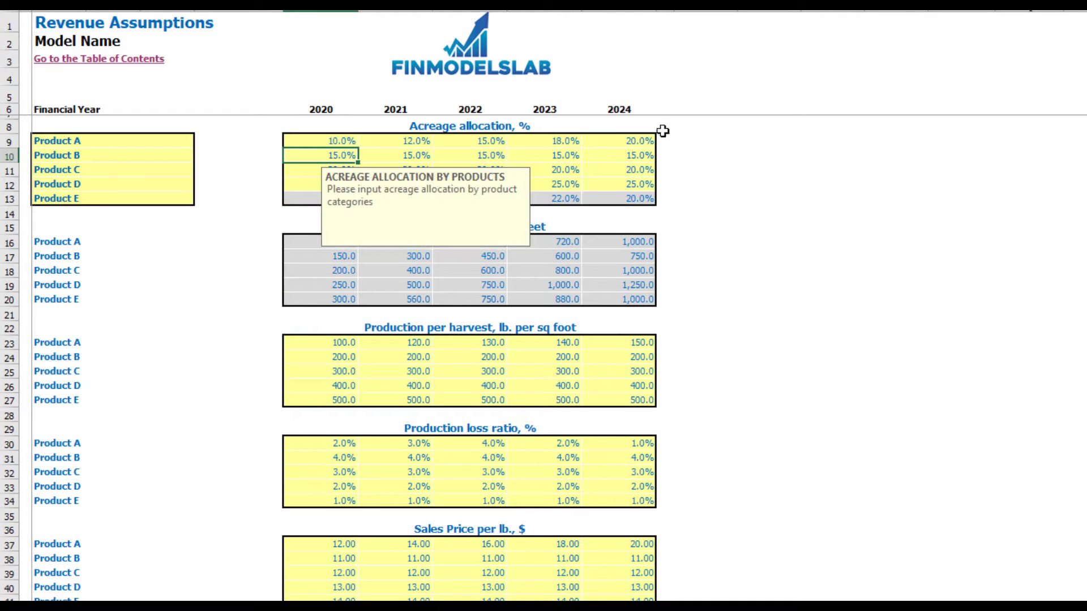
- Review the acreage allocation table in square feet and the formula behind the production per harvest heading
click(756, 205)
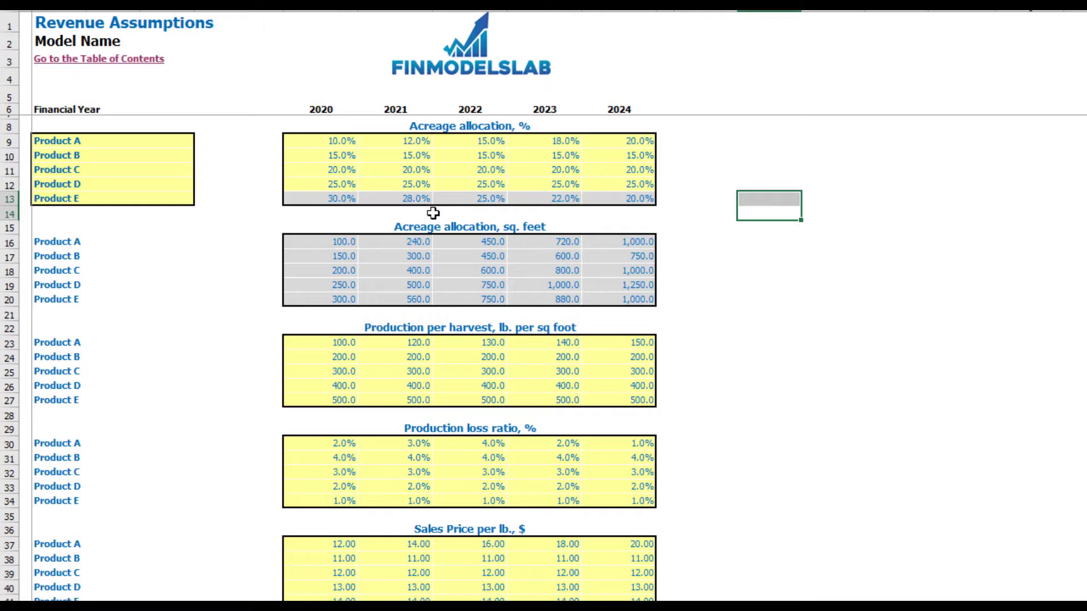
drag(325, 245, 640, 299)
click(832, 229)
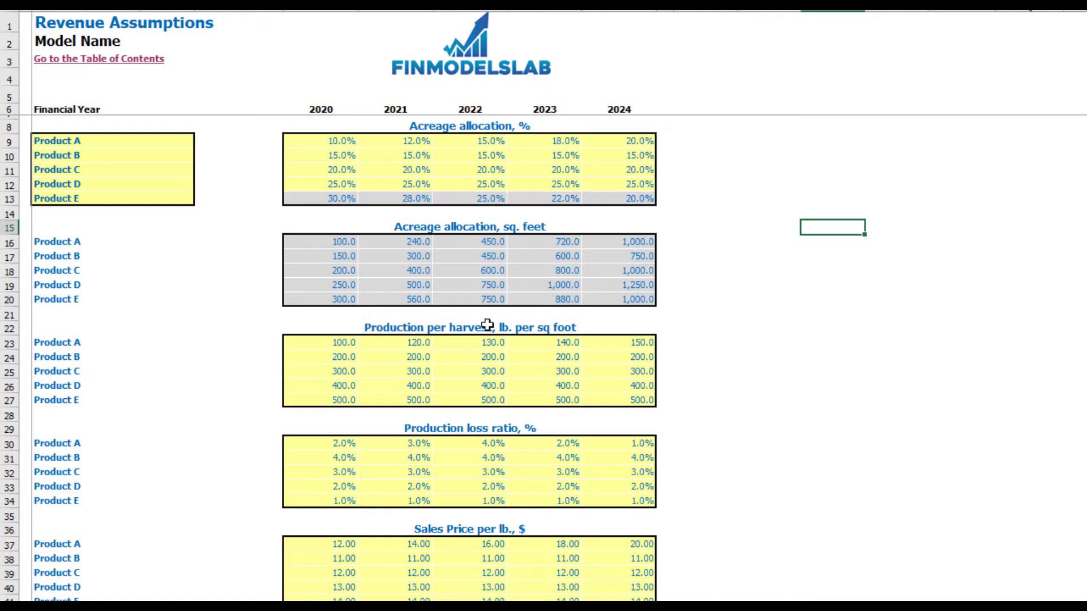
click(516, 328)
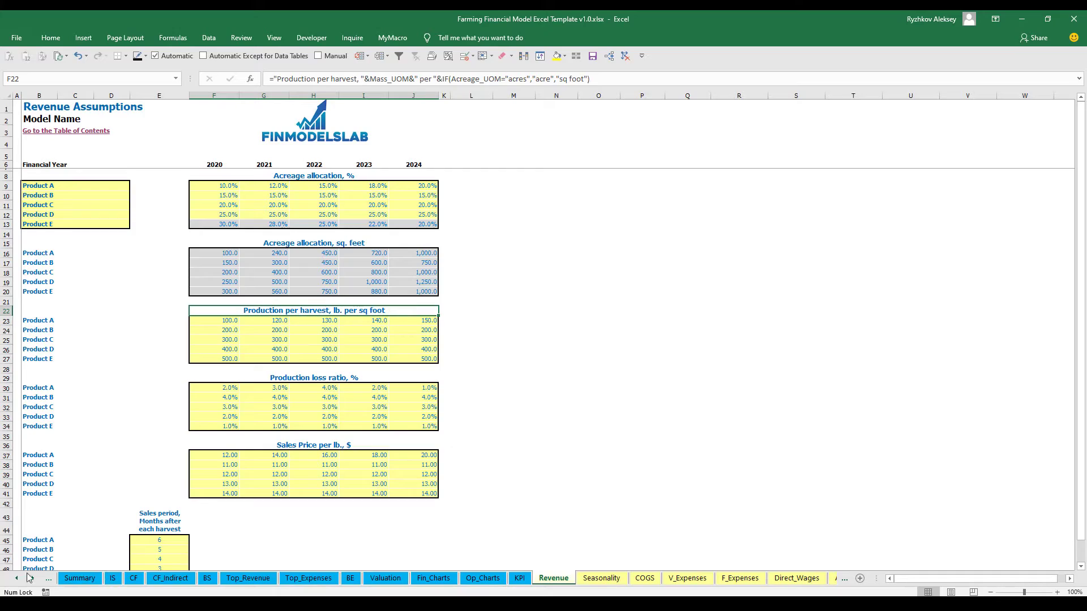
- On the DashBoard sheet, set the acreage units to acres and mass units to kg, and check the Revenue sheet headings
click(17, 579)
click(134, 578)
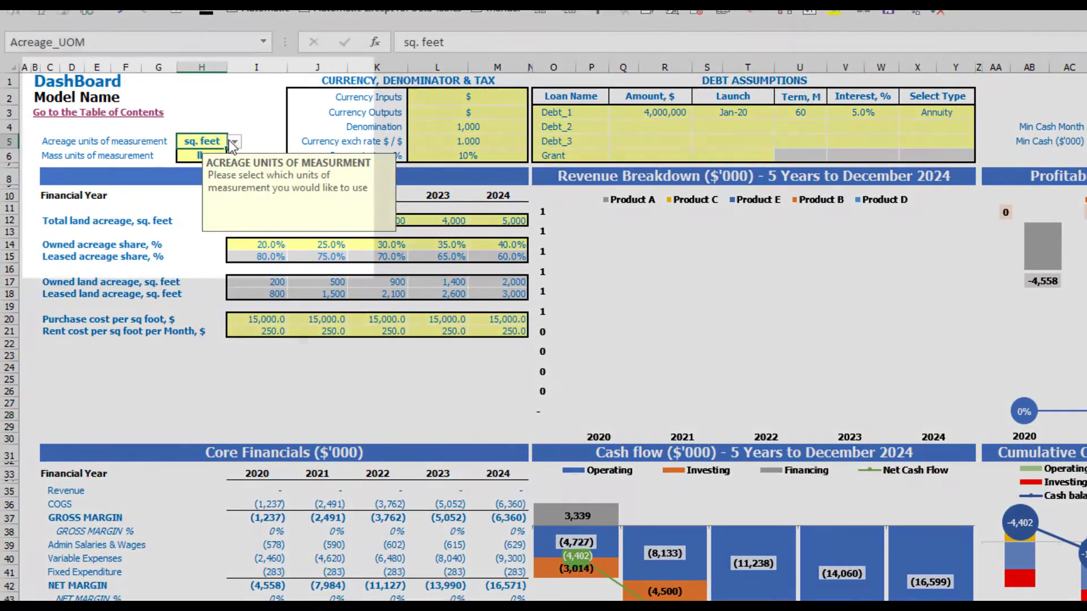
click(234, 142)
click(191, 156)
click(192, 157)
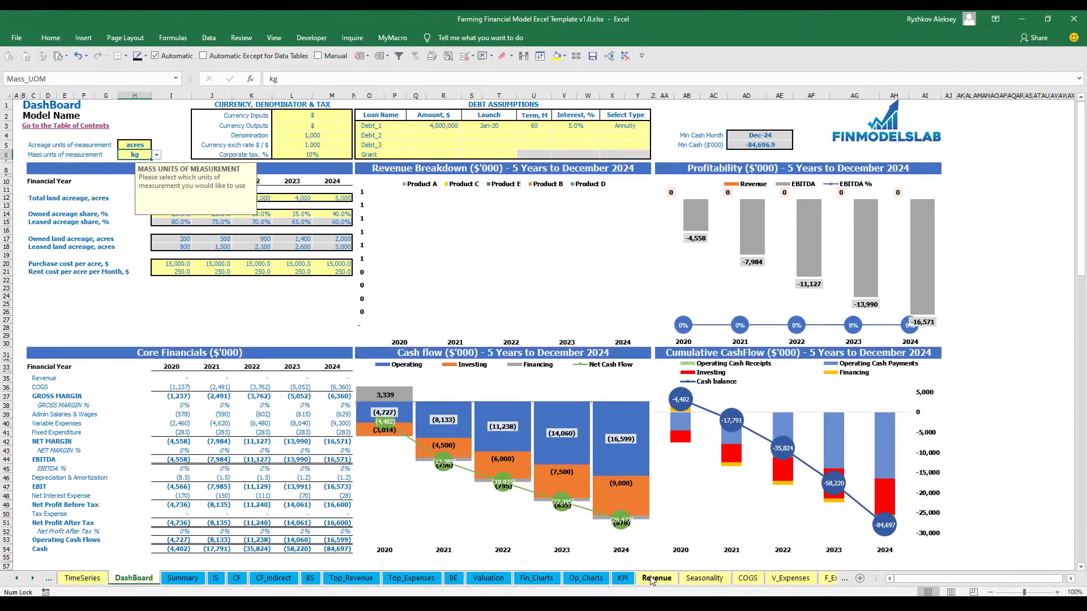
click(692, 600)
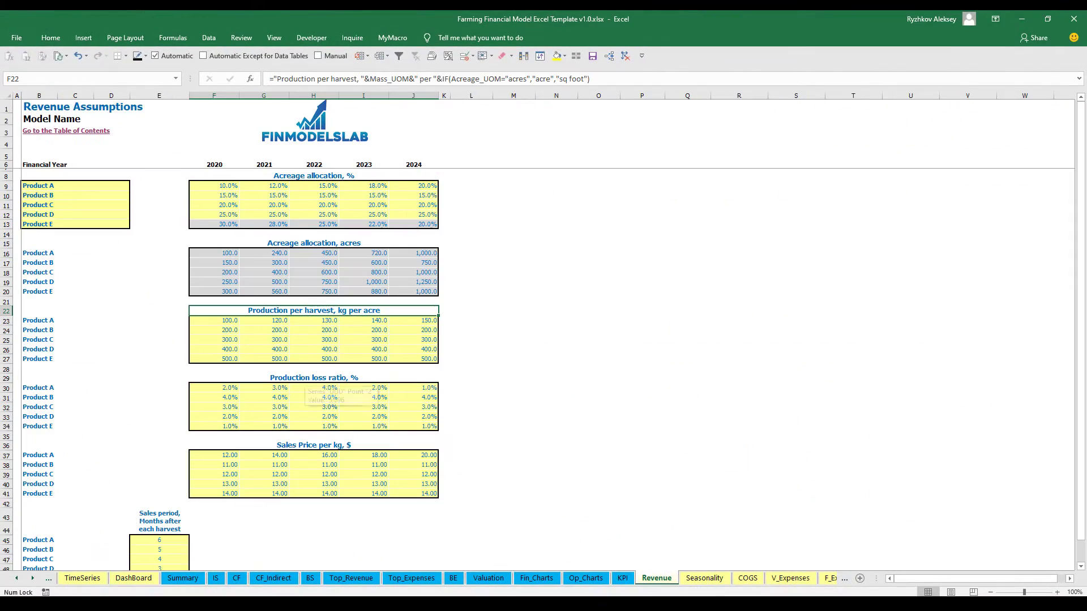
- Set the DashBoard acreage units to sq. feet and mass units to lb., and return to the Revenue sheet
click(132, 578)
click(143, 141)
click(165, 141)
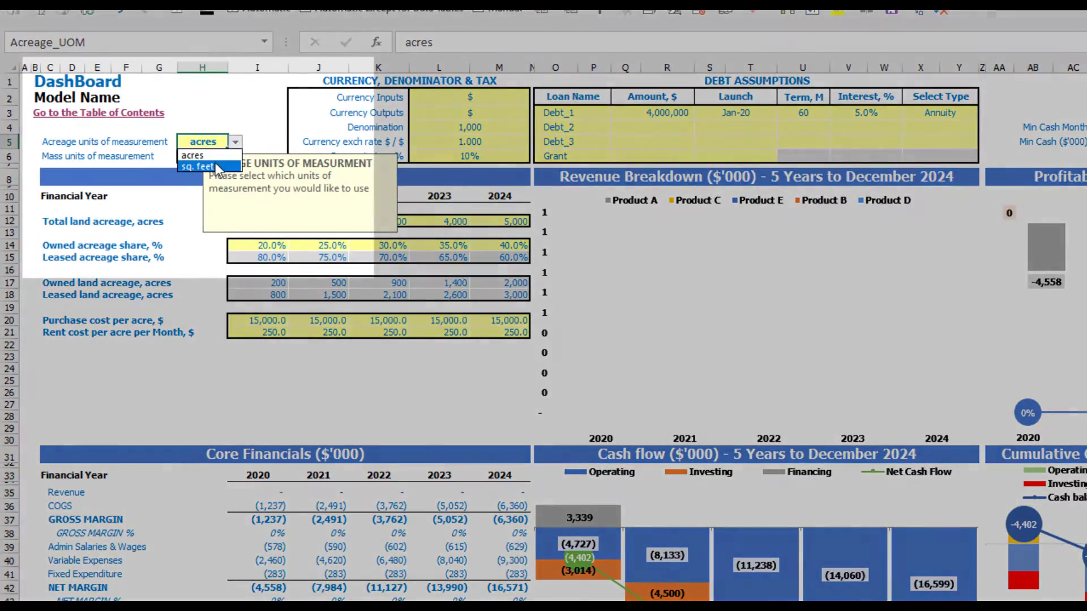
click(198, 167)
click(202, 156)
click(234, 156)
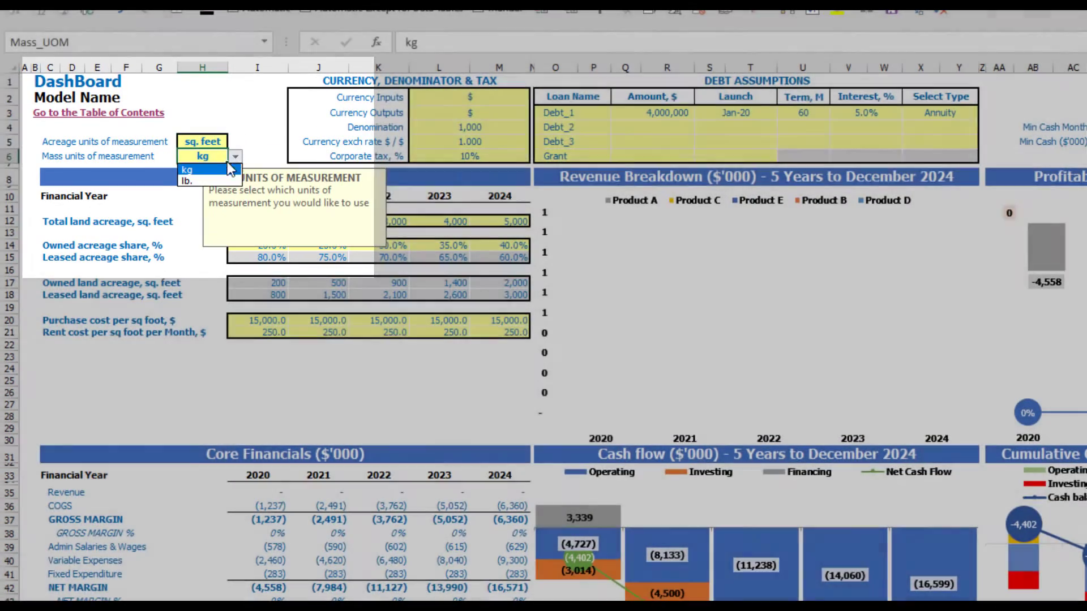
click(200, 180)
click(922, 577)
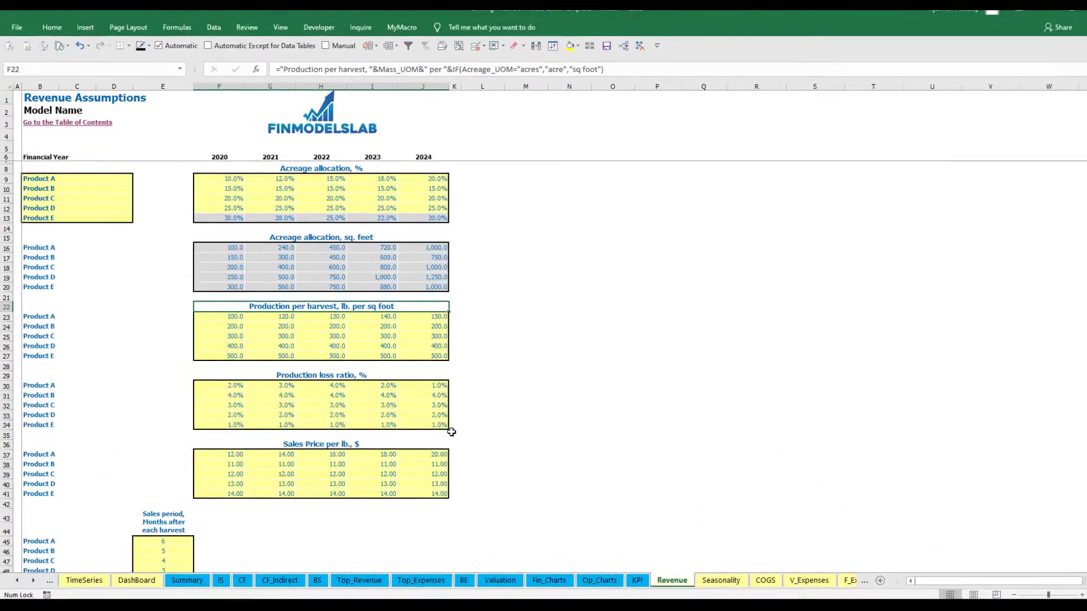
- Set Product A's production per harvest to 110 for 2021, 120 for 2022, 140 for 2023 and 160 for 2024
click(317, 257)
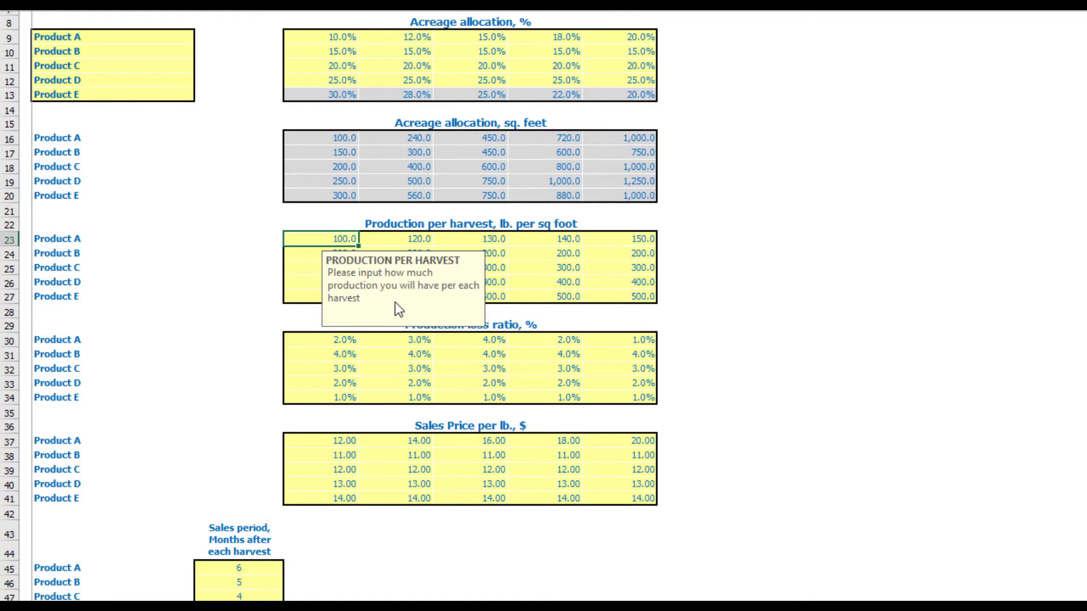
key(Tab)
text(110)
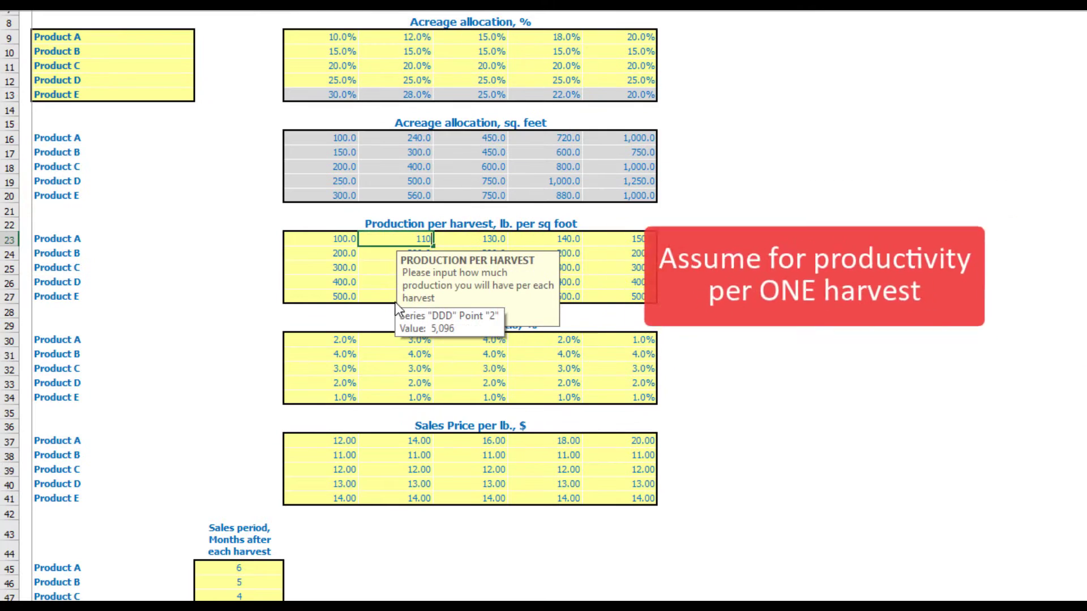
key(Tab)
text(120)
key(Tab)
text(140)
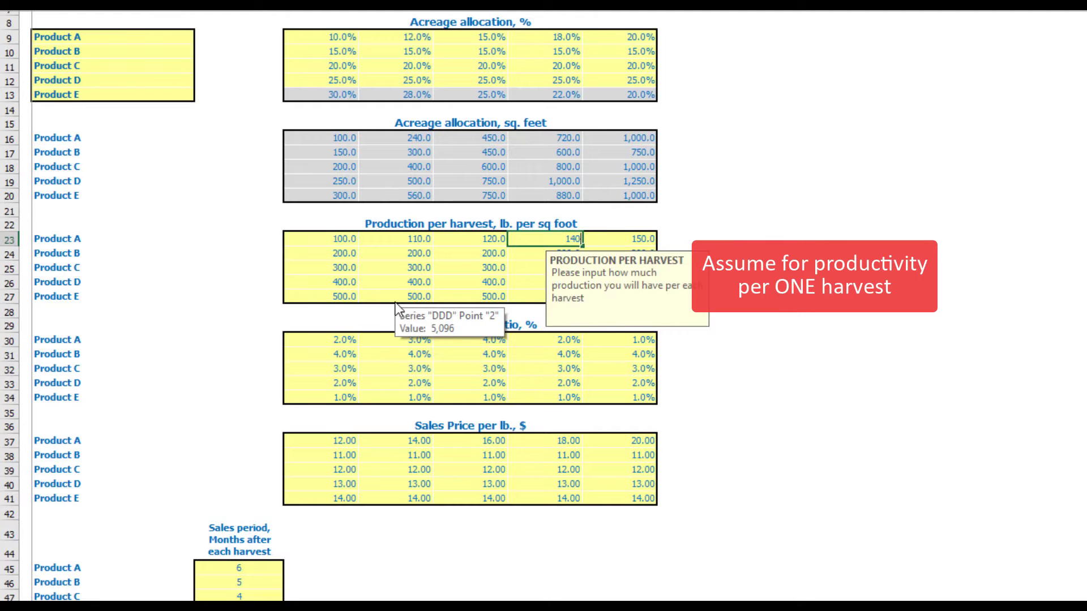
key(Tab)
text(160)
key(Return)
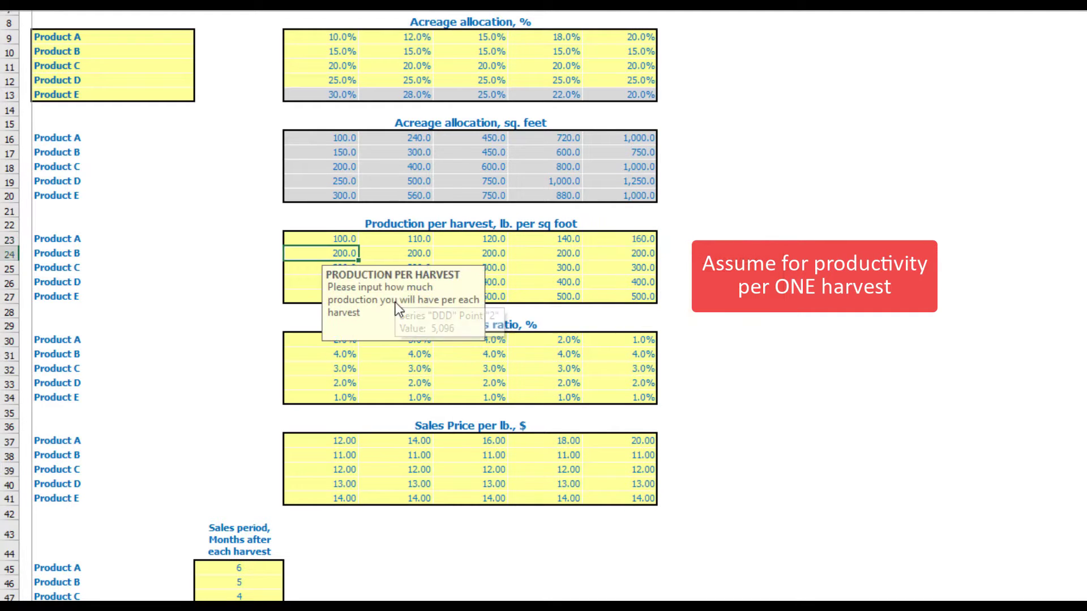
- Review the production per harvest heading and the production loss ratio inputs
click(753, 226)
click(587, 220)
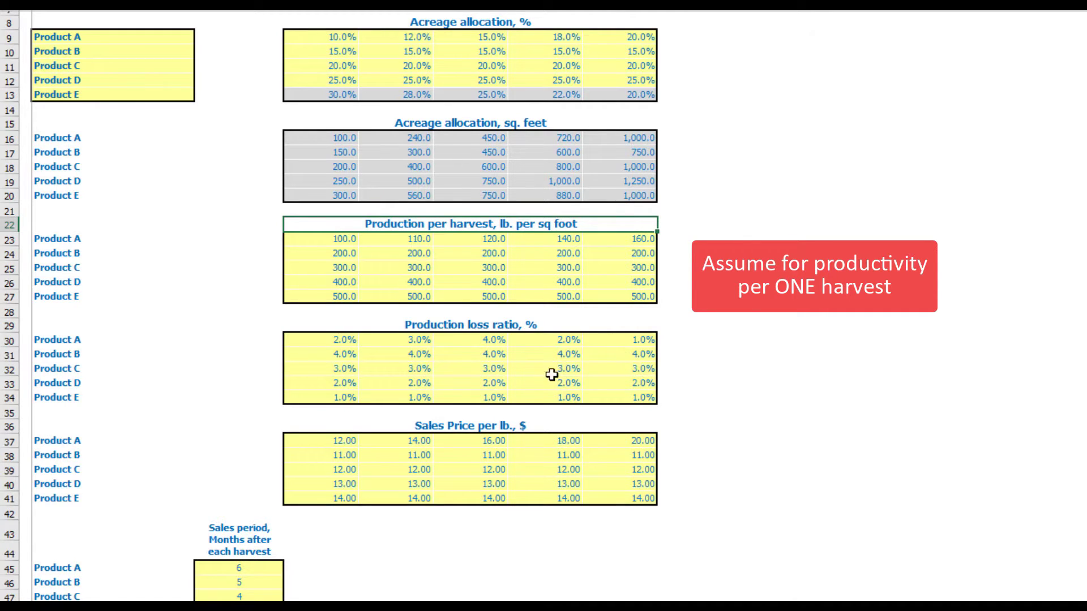
drag(318, 347, 651, 400)
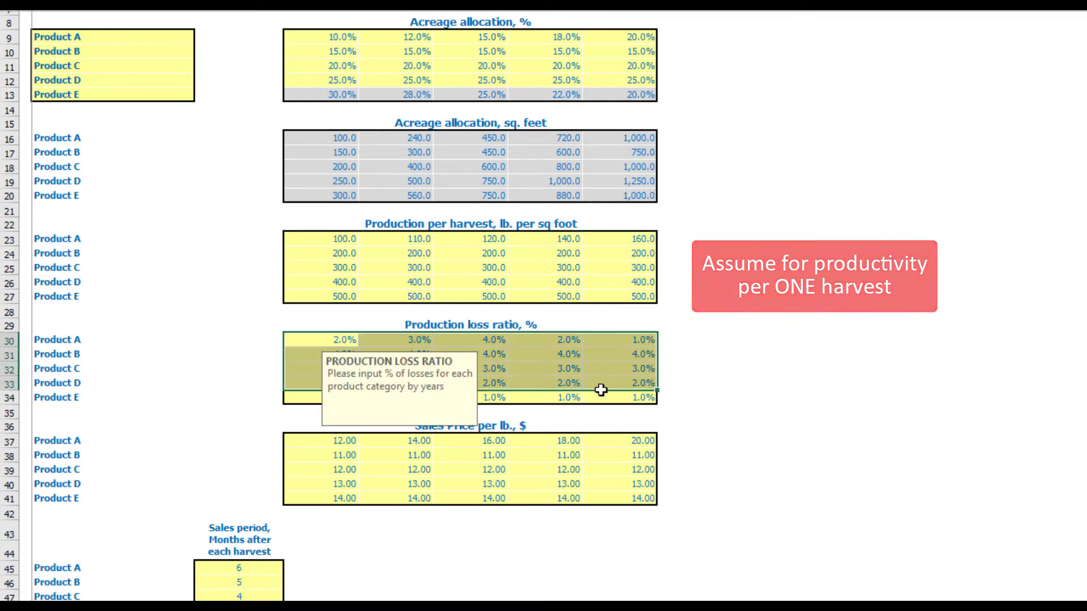
click(815, 299)
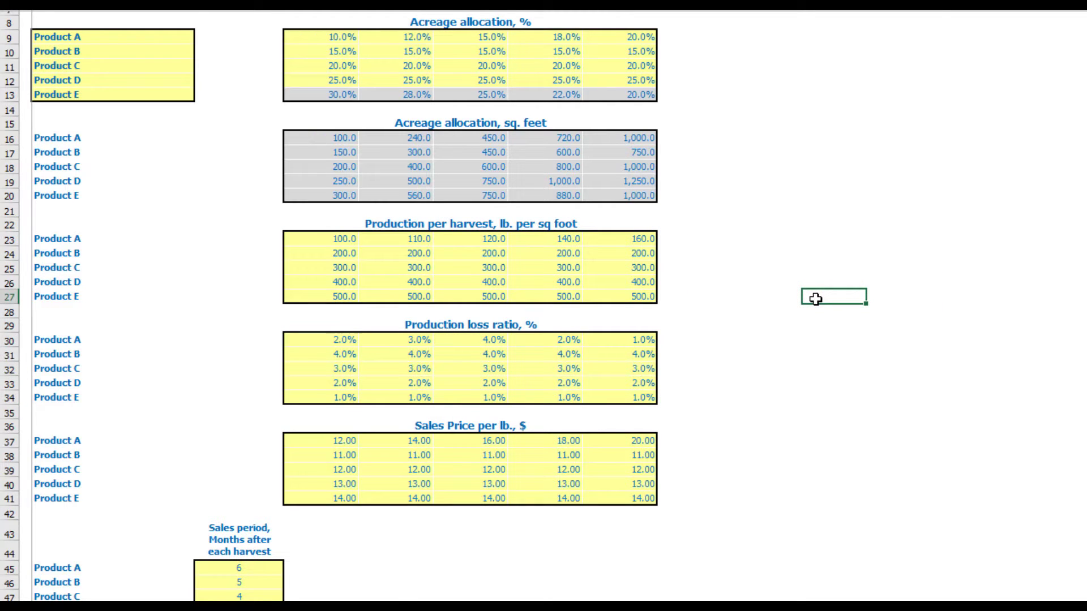
- Set Product A's production loss ratio to 4%, 5%, 6%, 7% and 8% for 2020 through 2024
click(325, 345)
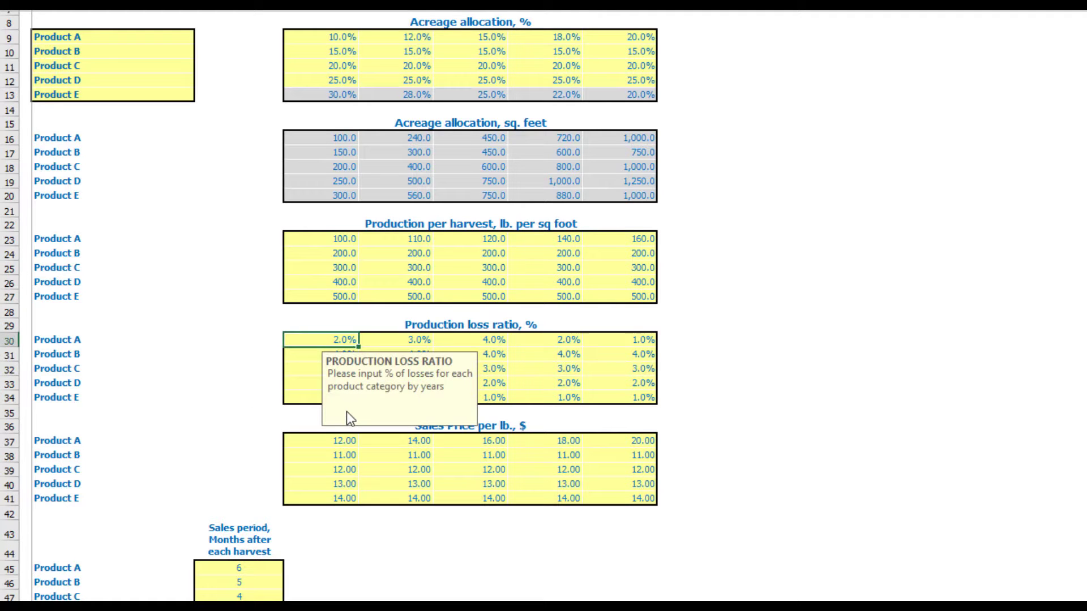
key(Right)
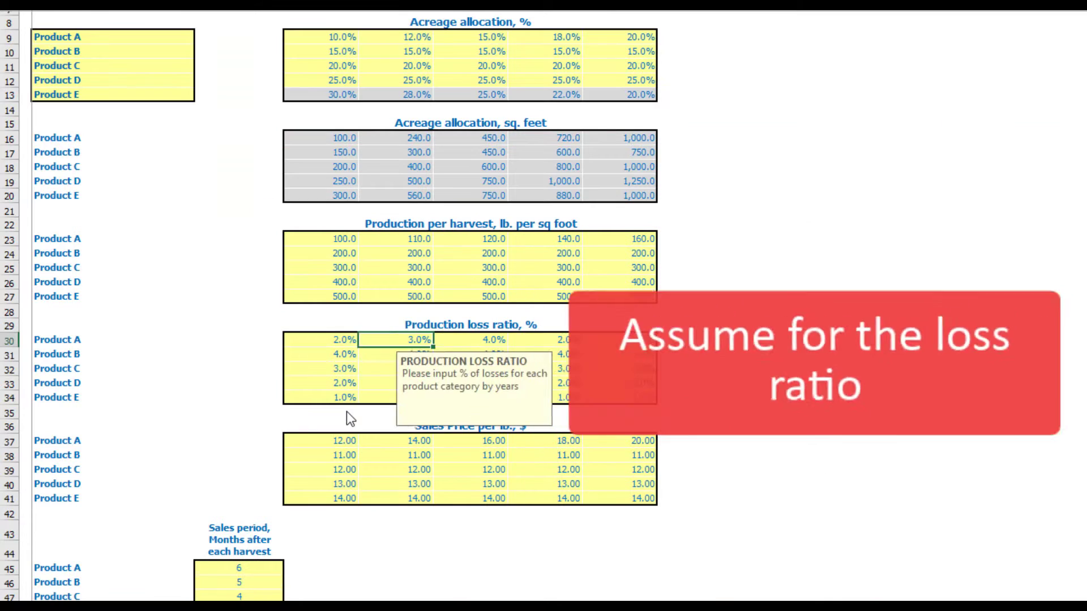
key(Left)
text(4)
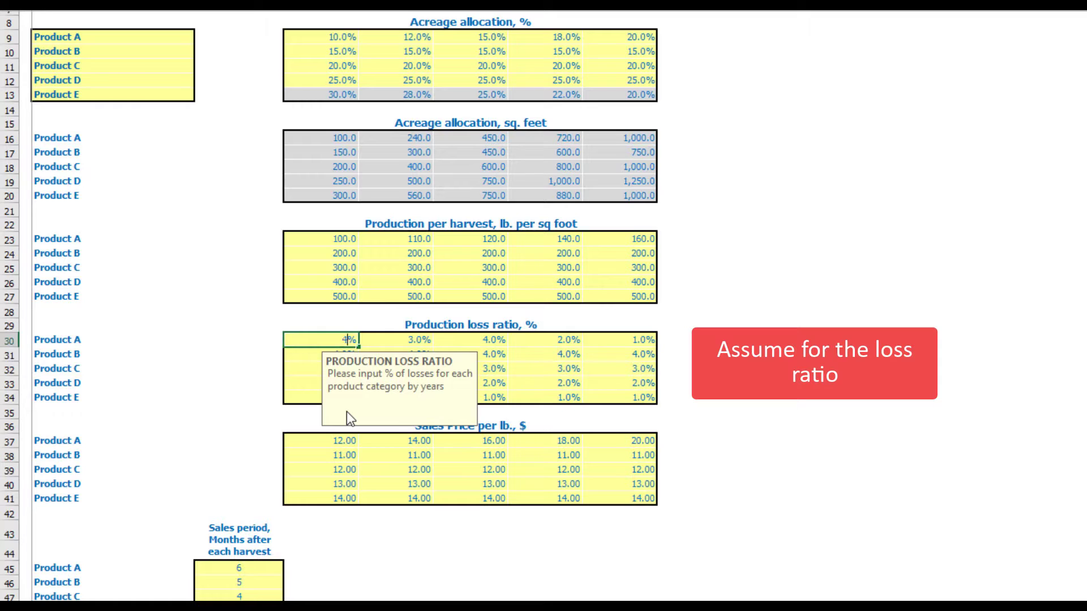
key(Right)
text(5)
key(Right)
text(6)
key(Right)
text(7)
key(Tab)
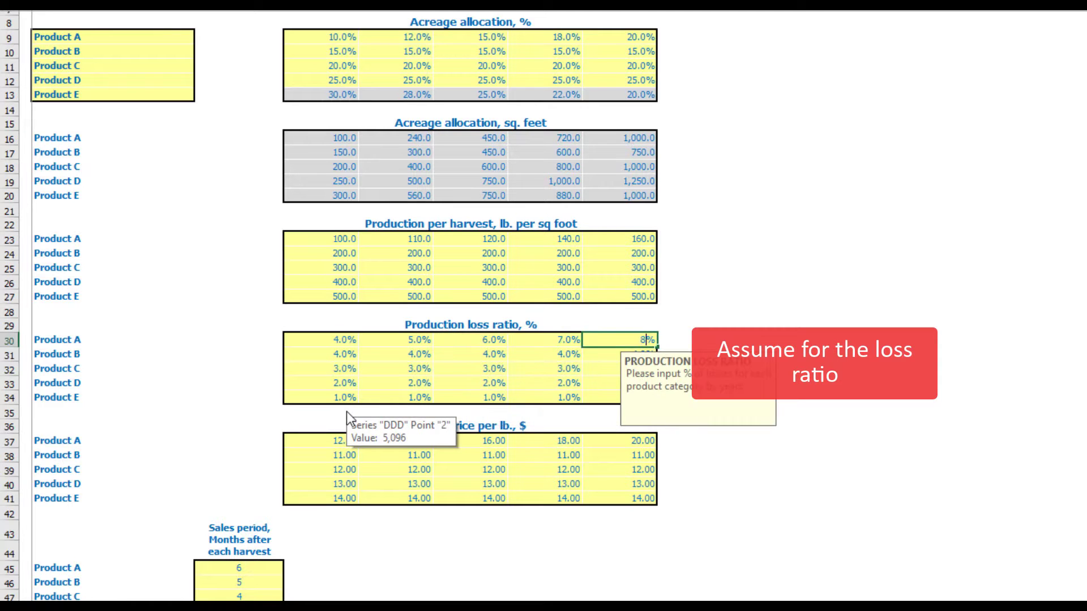
text(8)
key(Return)
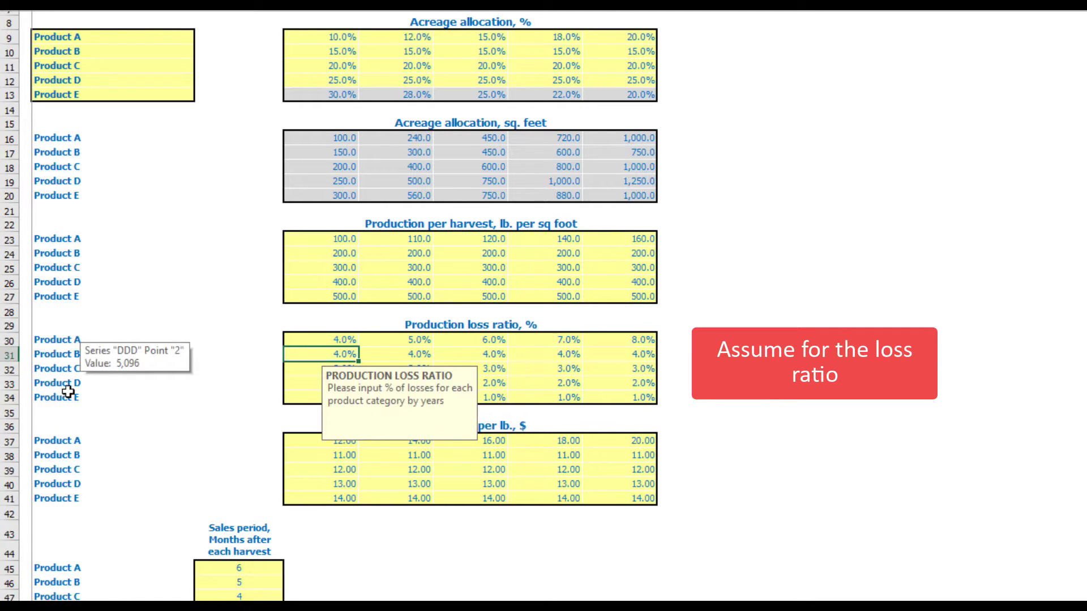
- Select the whole production loss ratio table to review the inputs for all five products
click(339, 340)
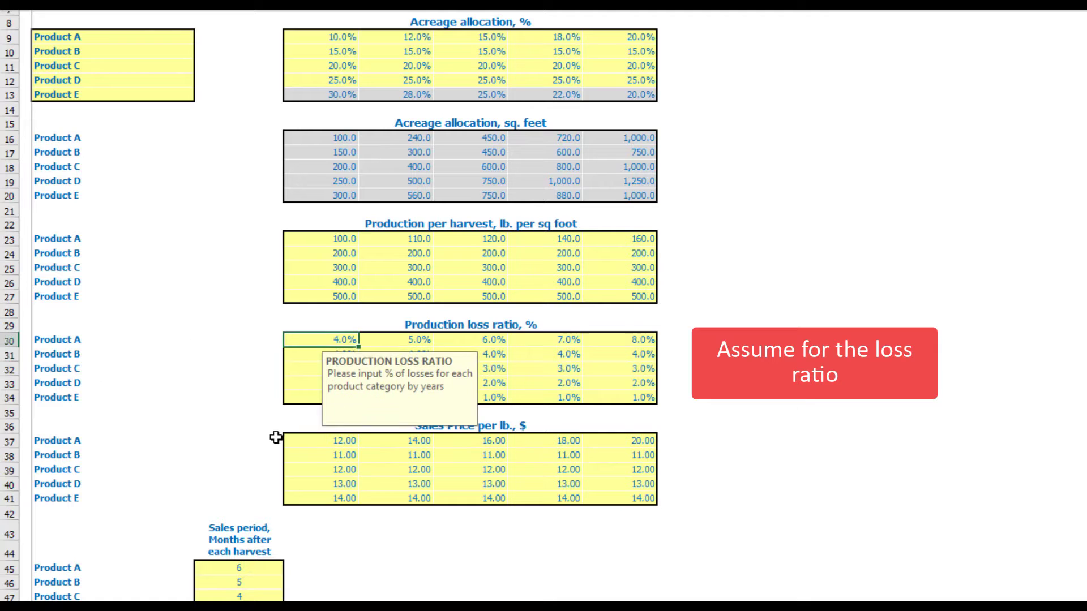
key(ctrl+shift+Right)
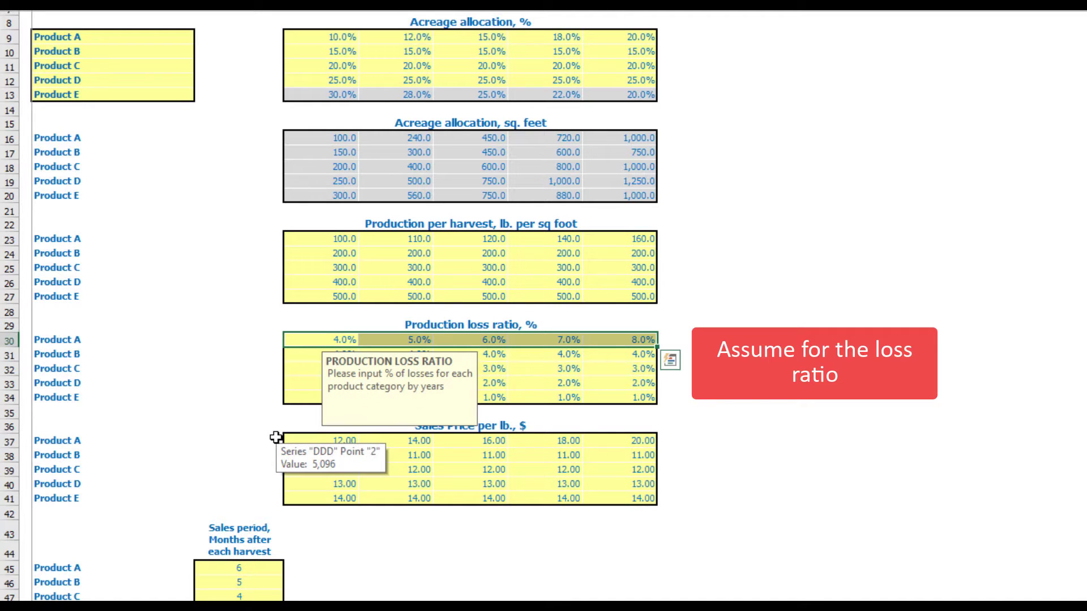
key(ctrl+shift+Down)
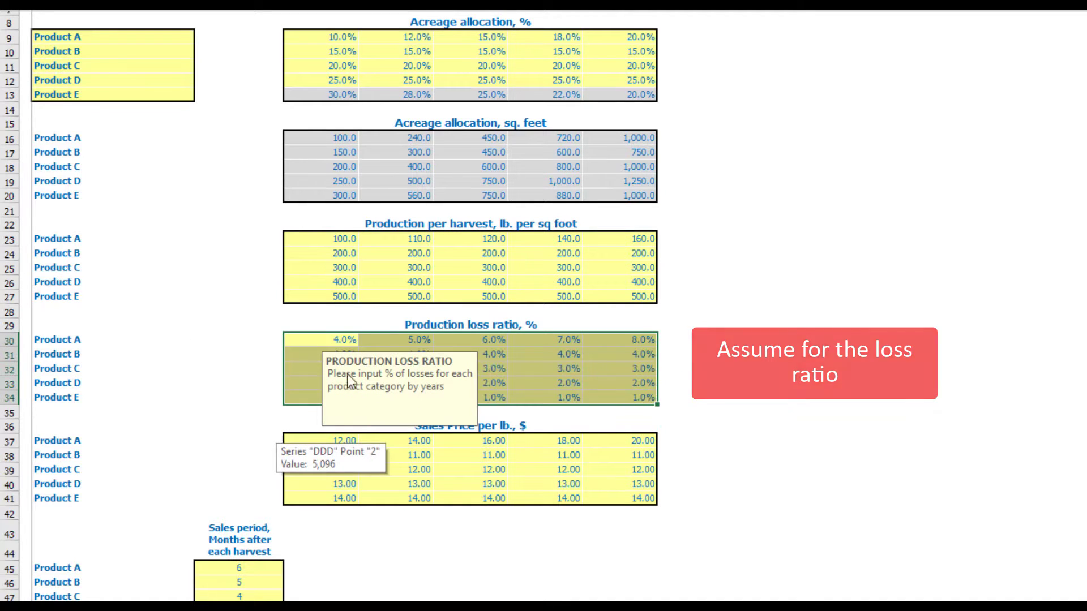
click(1019, 180)
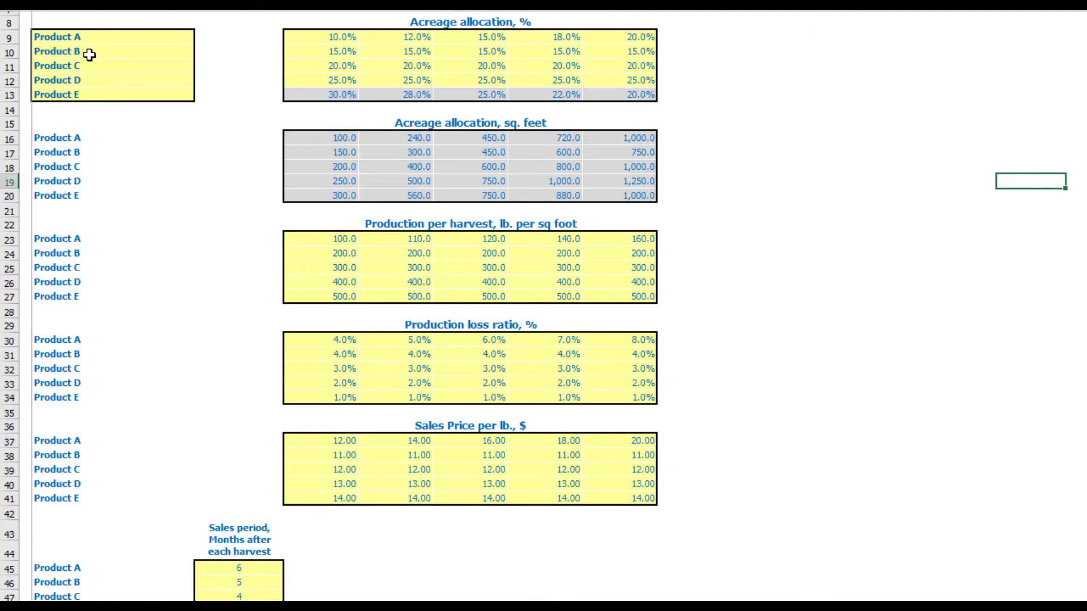
- Clear the Product D and Product E names and Product D's acreage allocation percentages for all years
drag(85, 82, 102, 94)
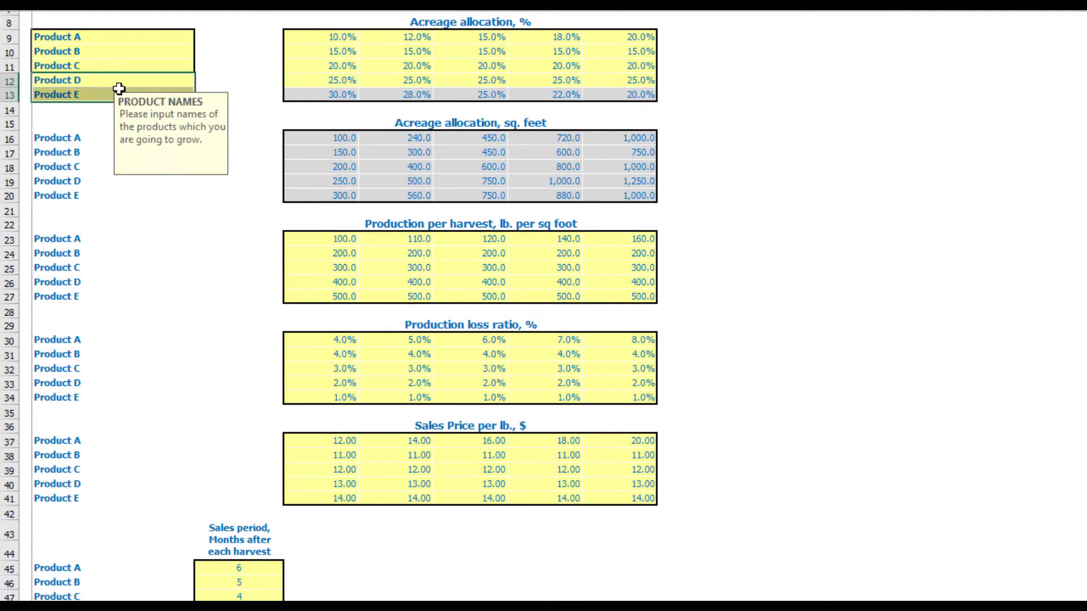
key(Delete)
drag(340, 80, 621, 81)
key(Delete)
- Set the 2020 acreage allocation to 50% for Product A and 25% each for Product B and Product C
drag(340, 51, 327, 68)
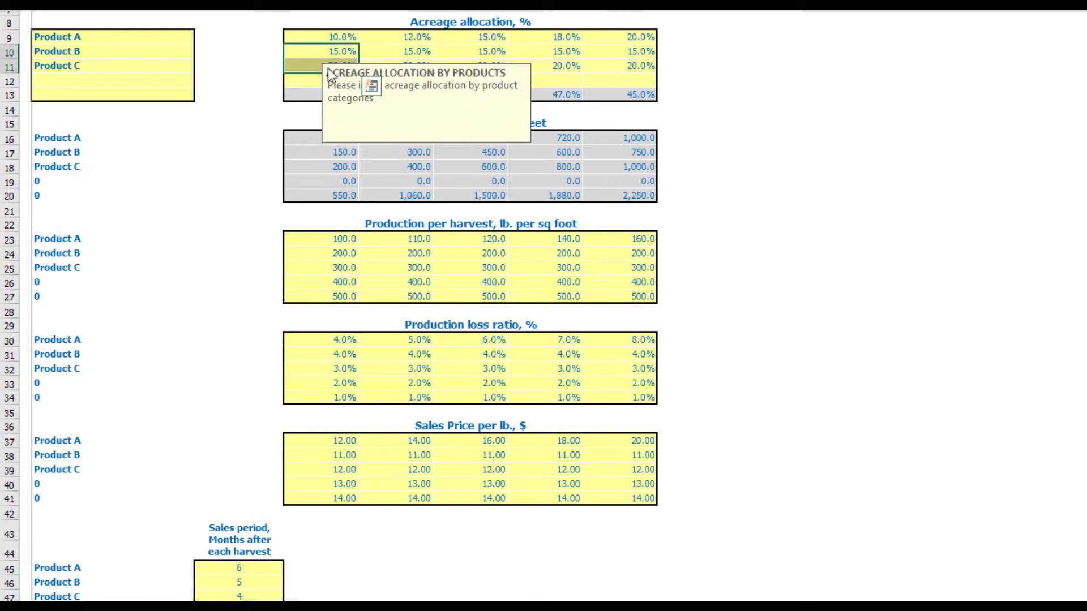
click(340, 36)
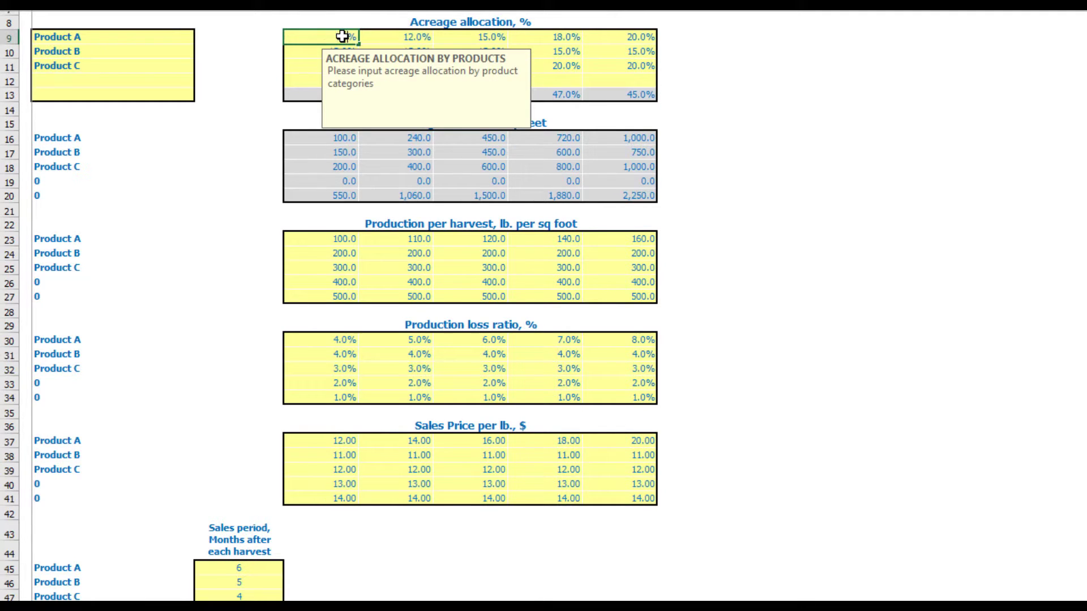
text(50)
key(Return)
text(25)
key(Return)
text(25)
key(Return)
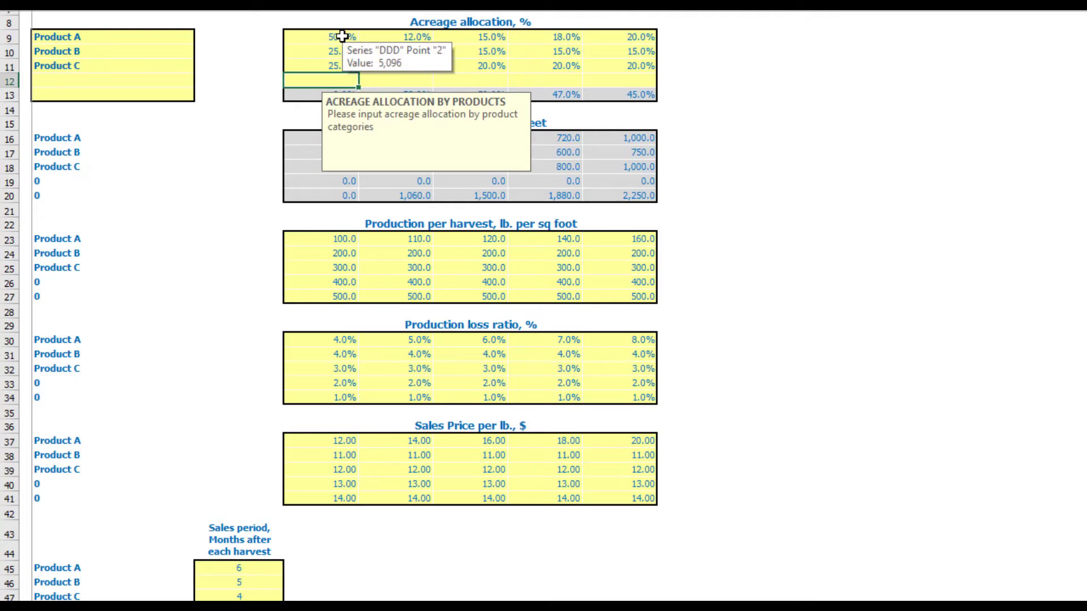
- Copy the 2020 acreage allocations of Products A, B and C to the years 2021 through 2024
click(342, 36)
key(shift+Down)
key(shift+Down)
key(ctrl+c)
key(Right)
key(shift+Right)
key(shift+Right)
key(shift+Right)
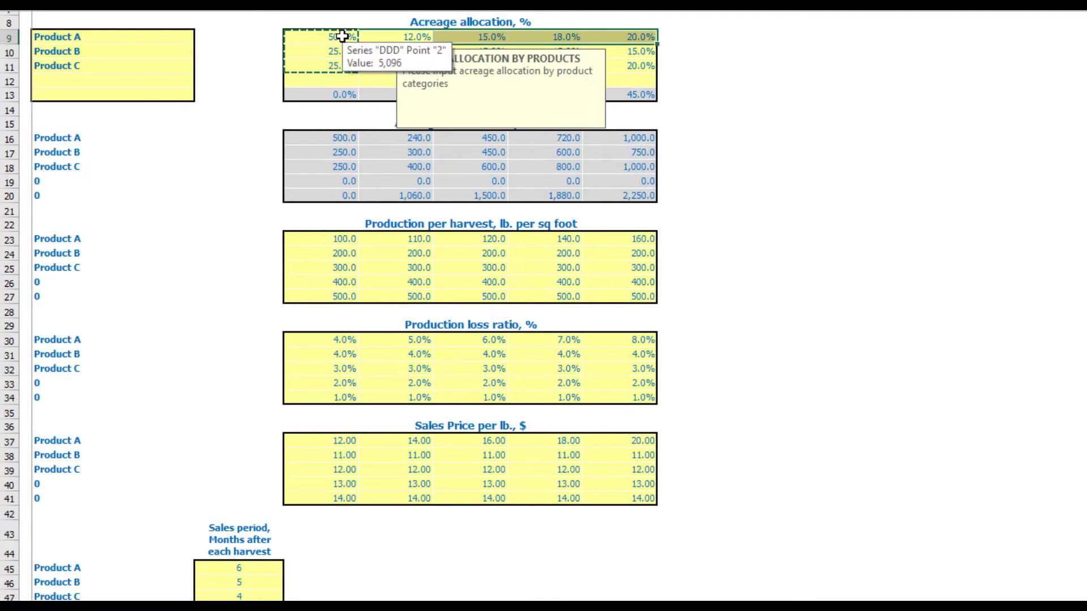
key(ctrl+v)
click(833, 325)
key(Escape)
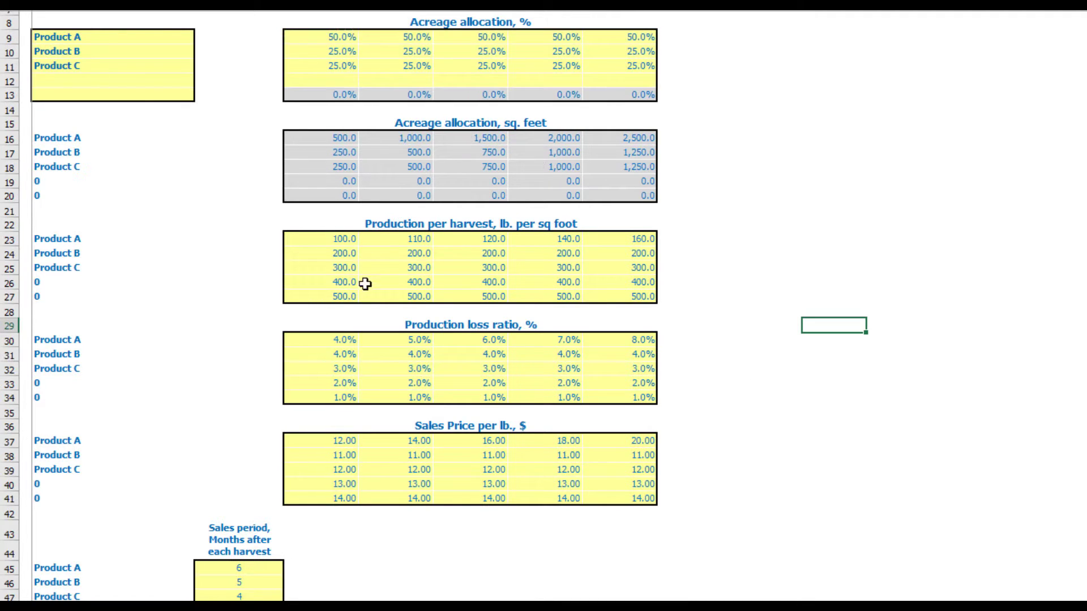
- Clear the production per harvest and production loss ratio values of the two unnamed products
drag(341, 287, 626, 297)
key(Delete)
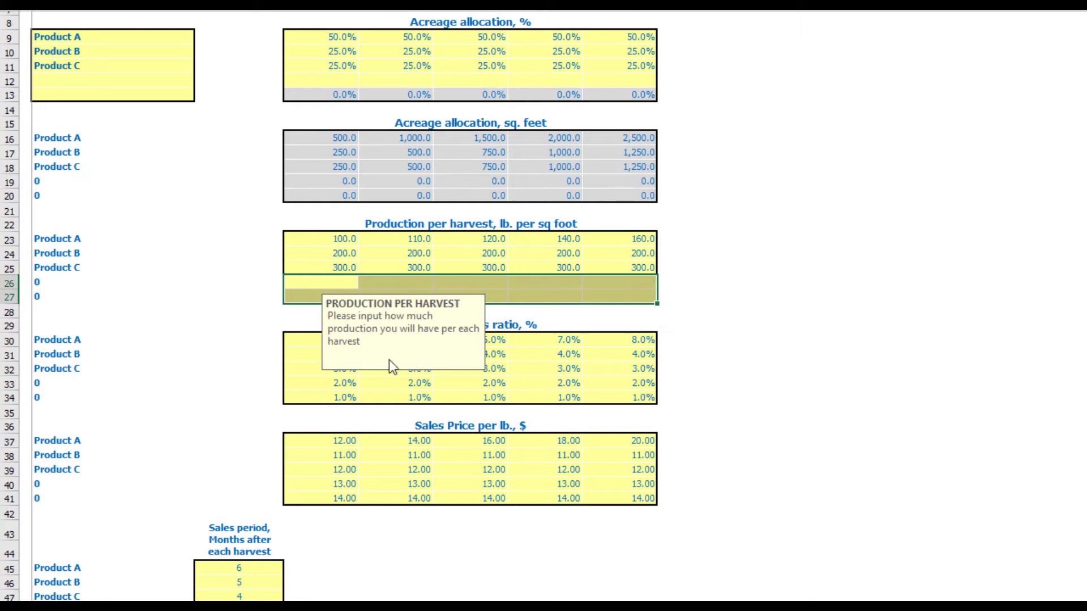
drag(336, 384, 638, 400)
key(Delete)
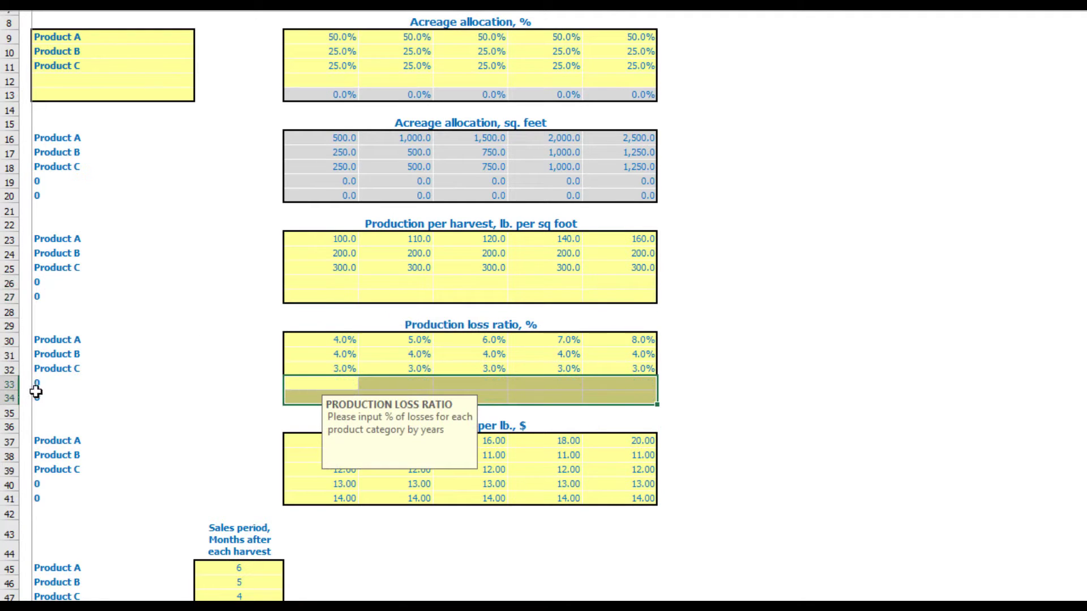
- Undo all the clearing and acreage allocation changes back to the original five products, A through E
key(ctrl+z)
key(ctrl+z)
key(ctrl+z)
key(ctrl+z)
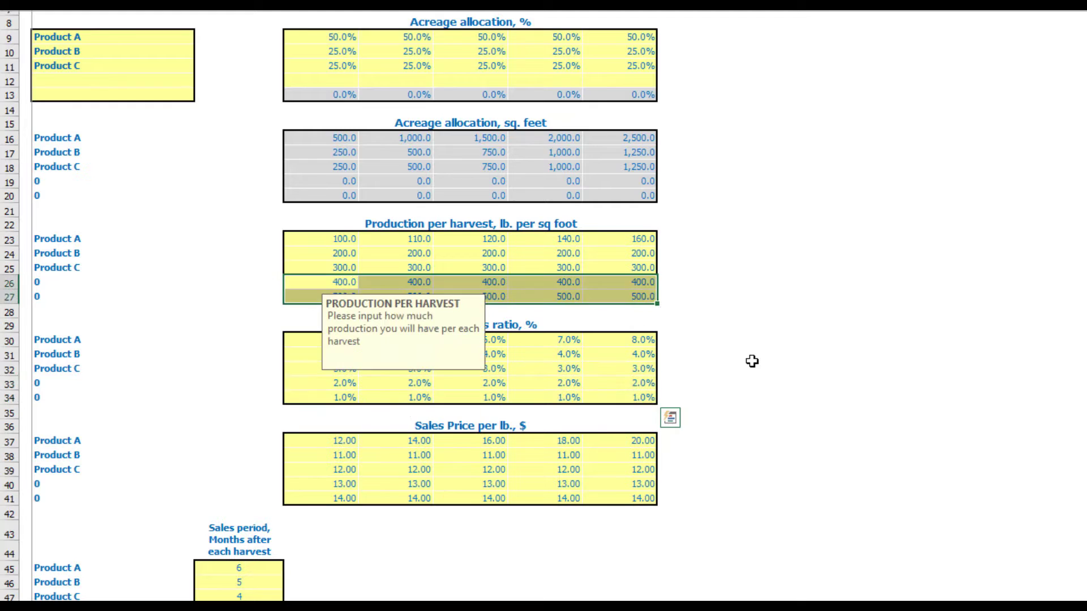
key(ctrl+z)
key(ctrl+z)
key(ctrl+z)
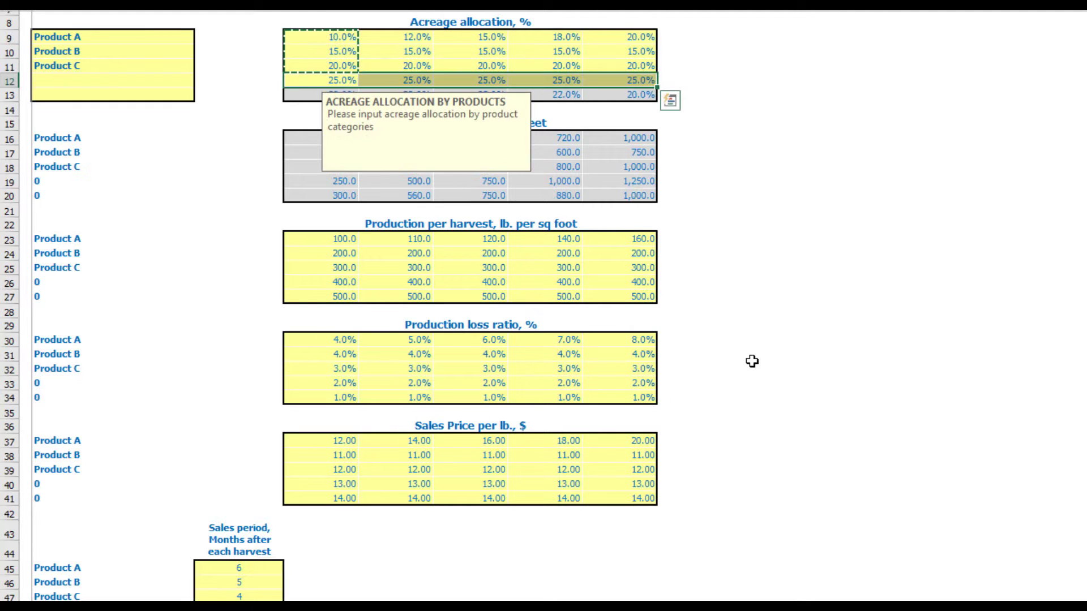
click(820, 311)
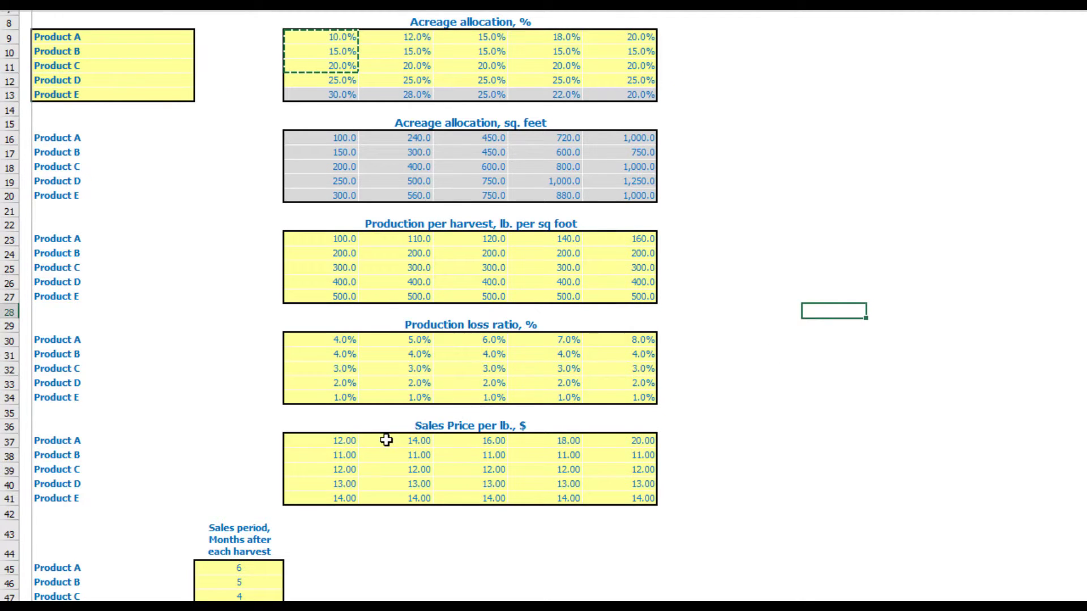
- Set Product A's sales price per lb. to $10, 15, 20, 25 and 30 for the years 2020 through 2024
scroll(386, 440, down, 3)
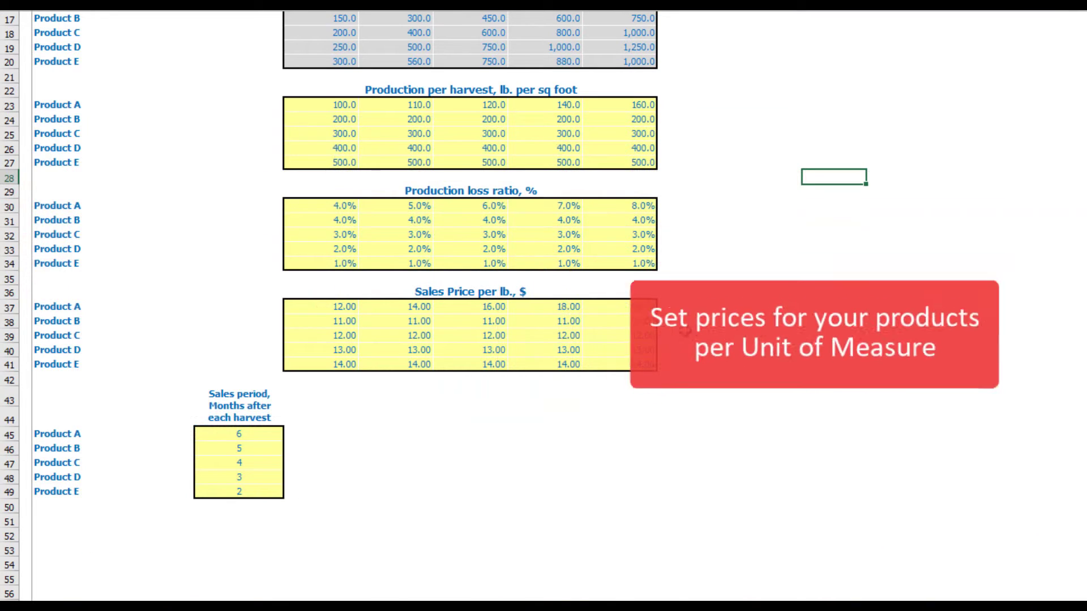
click(338, 308)
text(10)
key(Tab)
text(15)
key(Tab)
text(20)
key(Tab)
text(25)
key(Tab)
text(30)
key(Return)
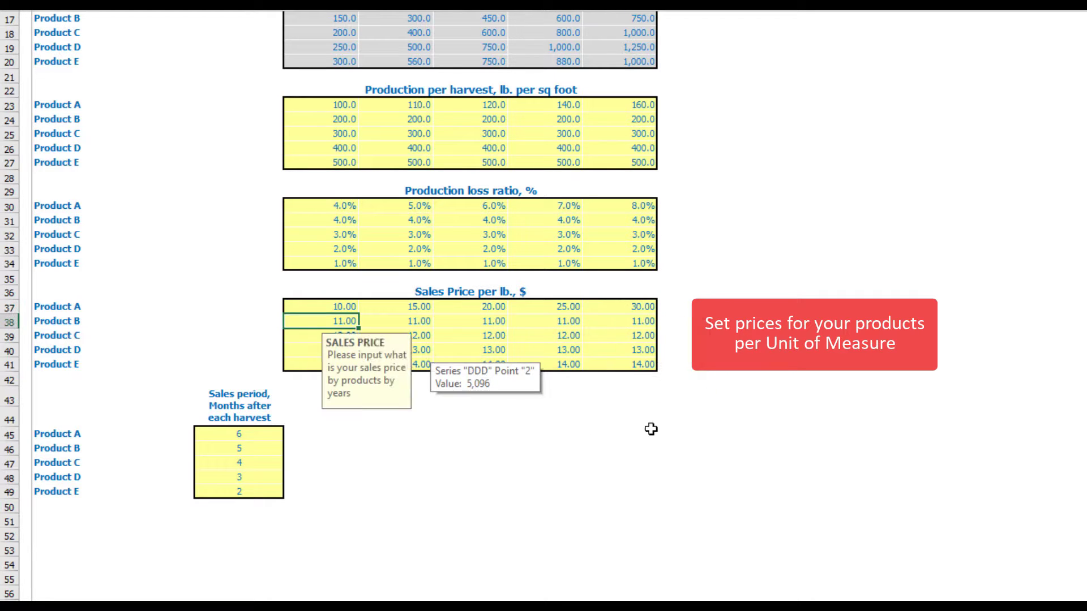
click(591, 449)
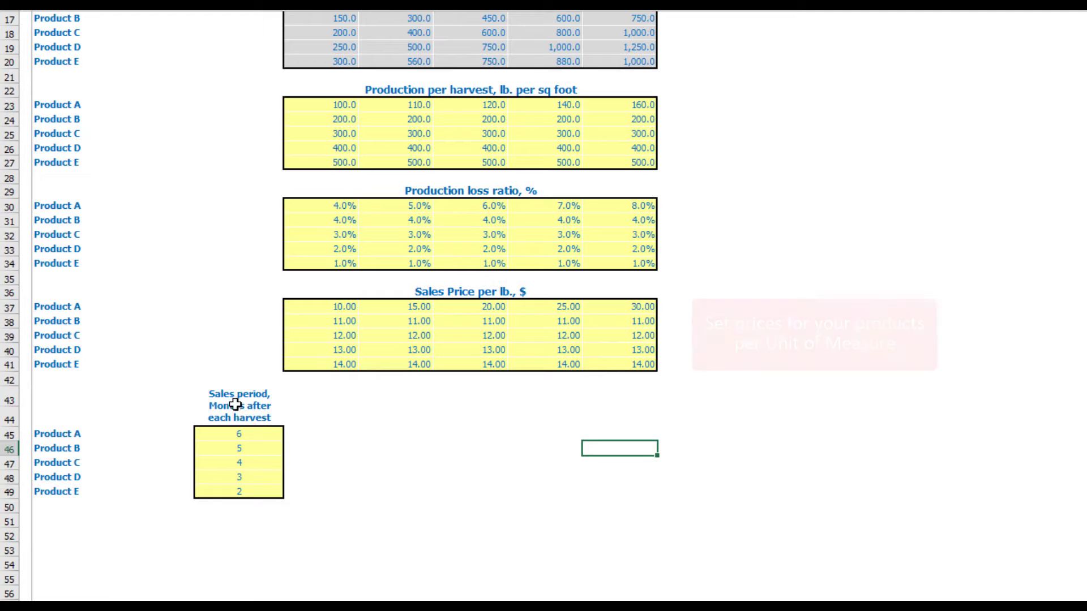
- Set Product A's sales period after each harvest to 1 month
click(252, 434)
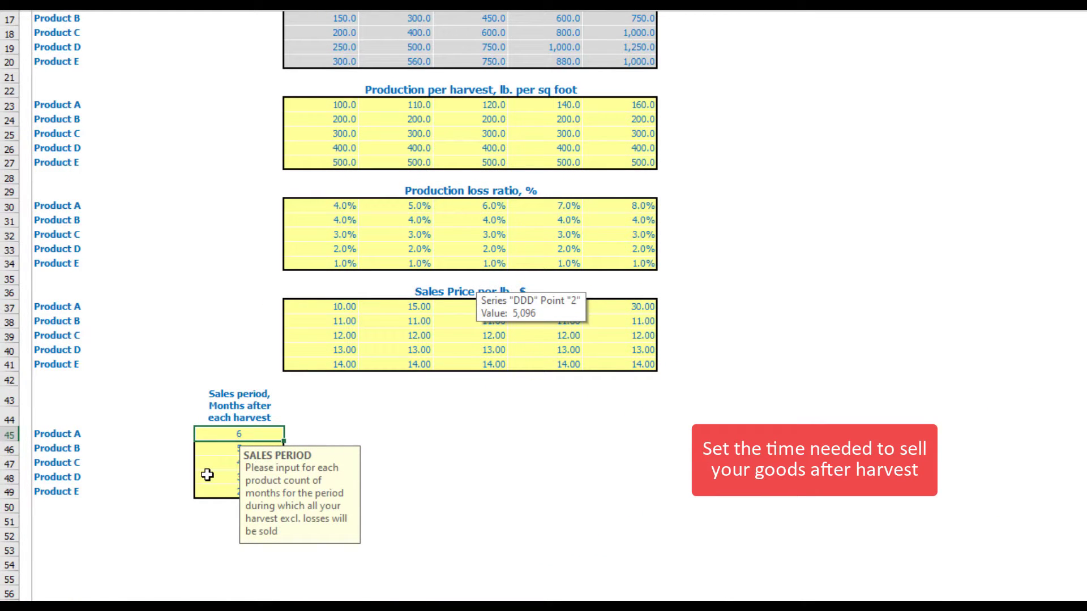
text(1)
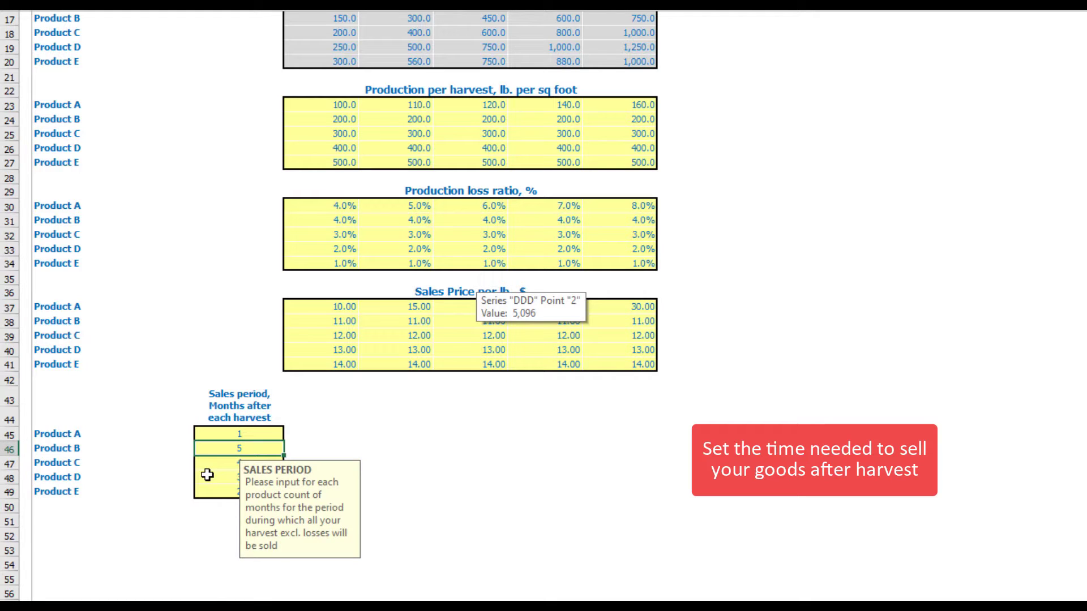
drag(359, 402, 283, 407)
click(281, 409)
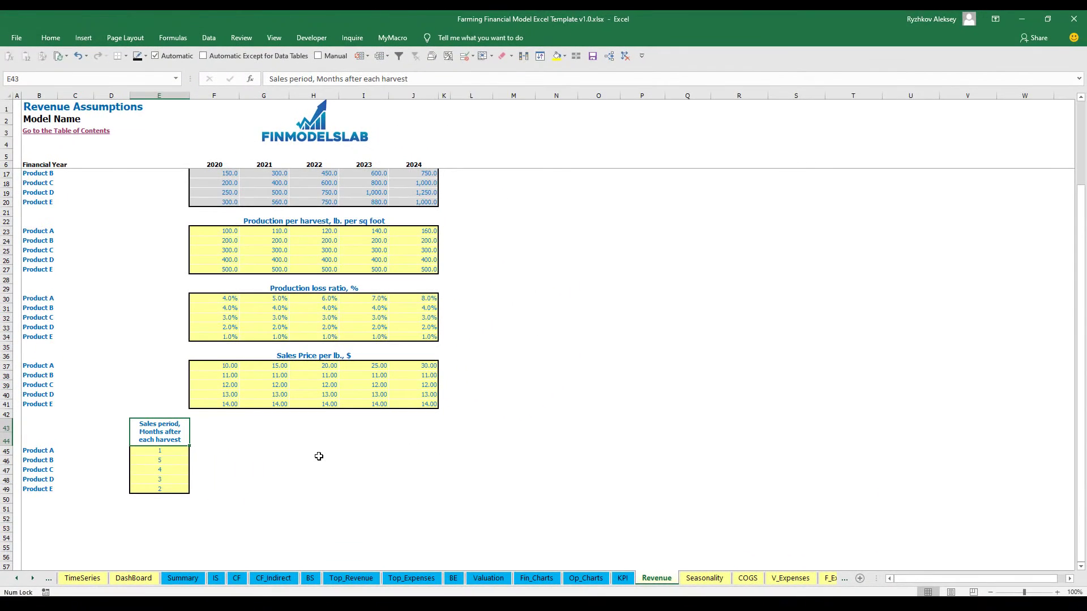
- Open the Seasonality sheet and select the product names in the harvest schedule
scroll(313, 461, up, 3)
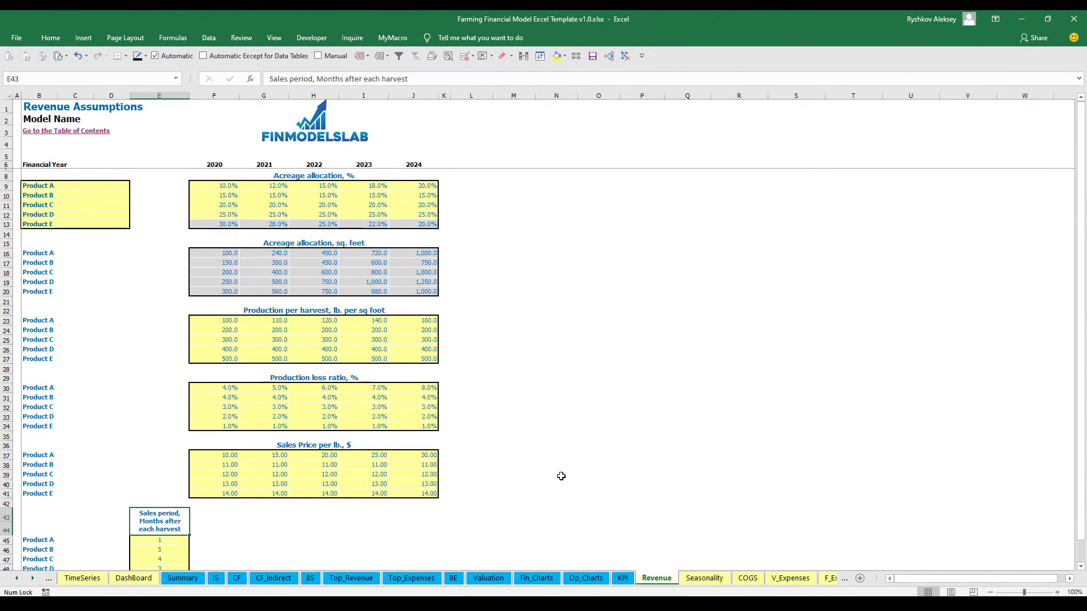
click(704, 578)
click(392, 382)
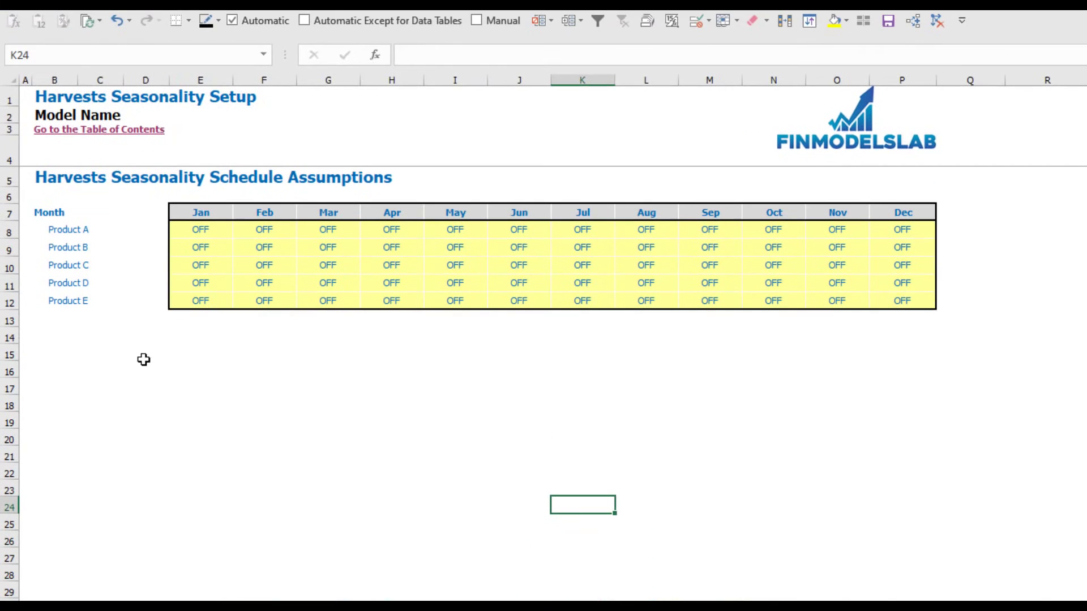
drag(71, 232, 59, 298)
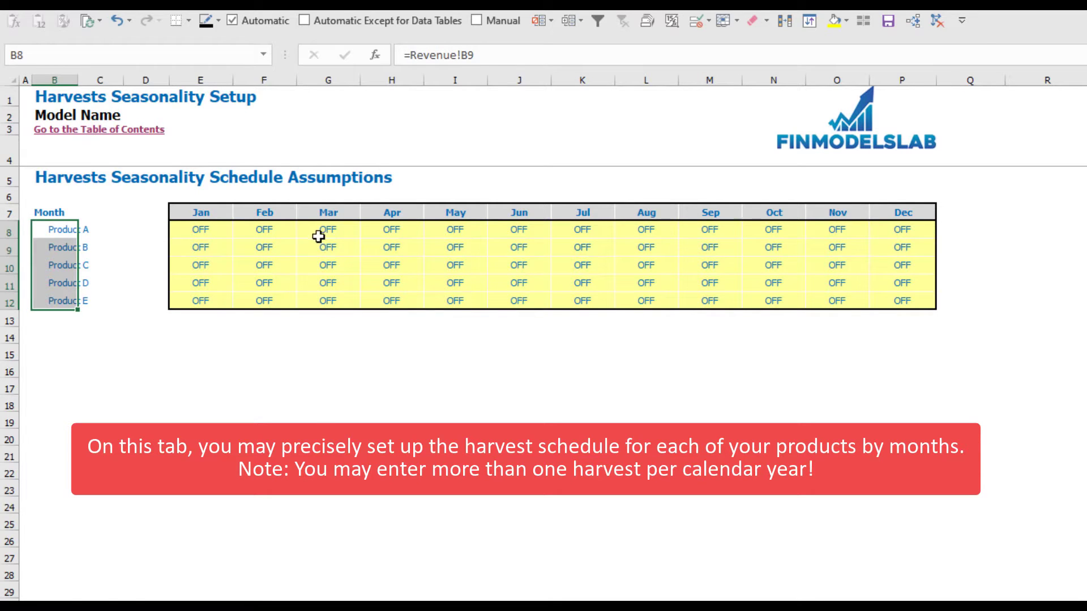
- Set Product A's harvest selector to ON for March and August in the seasonality schedule
click(345, 230)
click(367, 230)
click(340, 250)
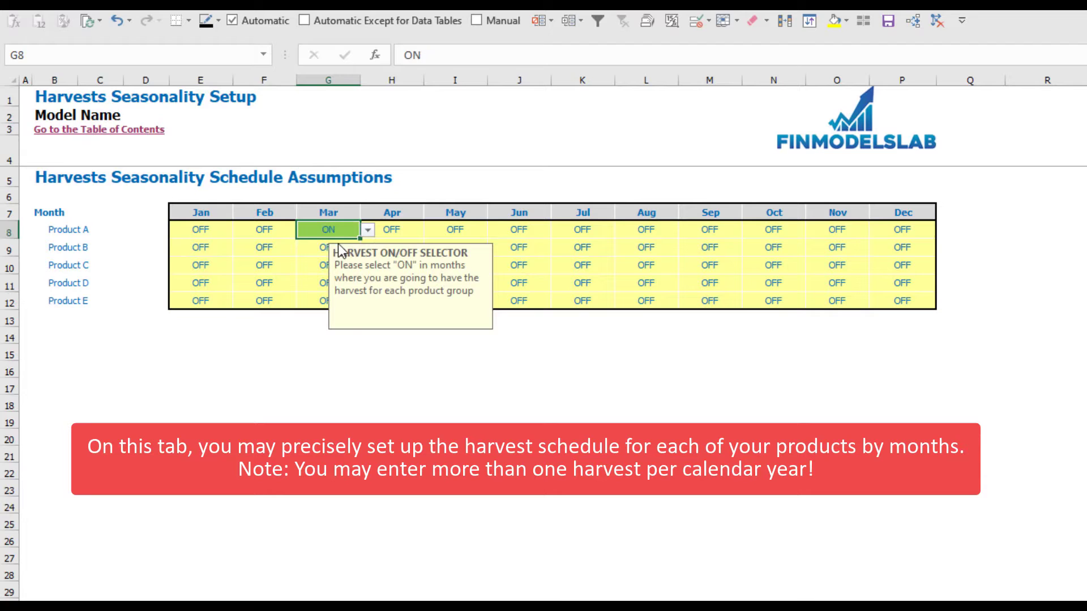
click(320, 386)
click(330, 227)
click(661, 227)
click(686, 230)
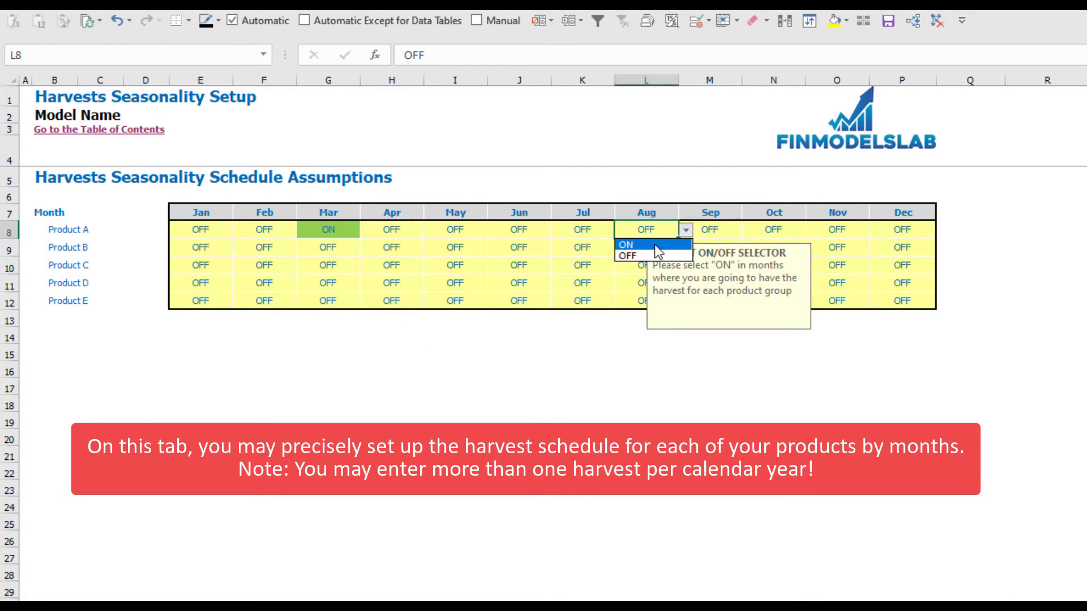
click(630, 247)
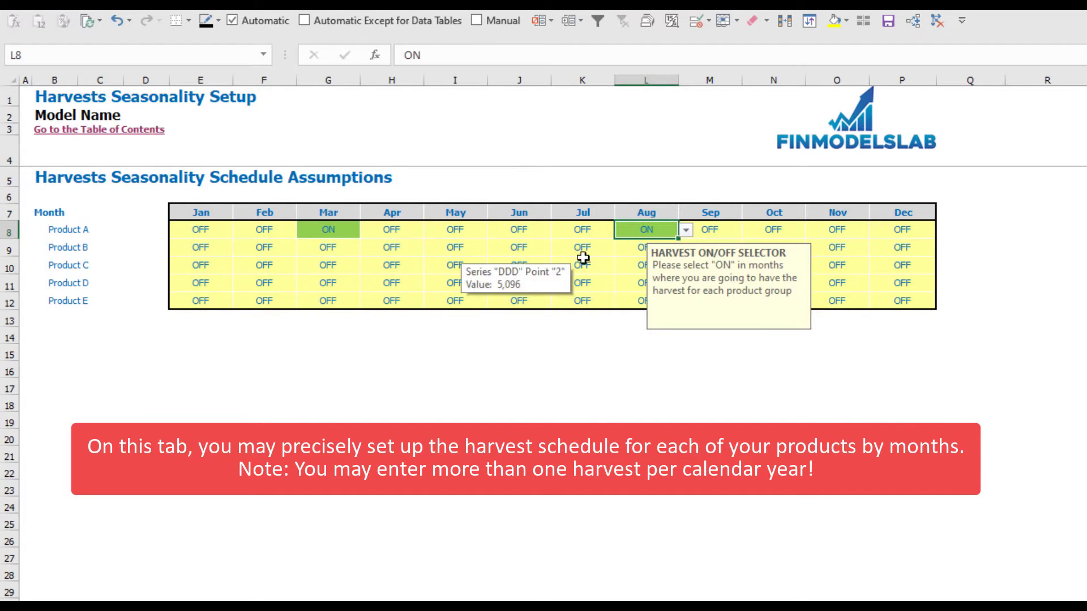
- Set Product B's harvest selector to ON for May
click(467, 251)
click(494, 248)
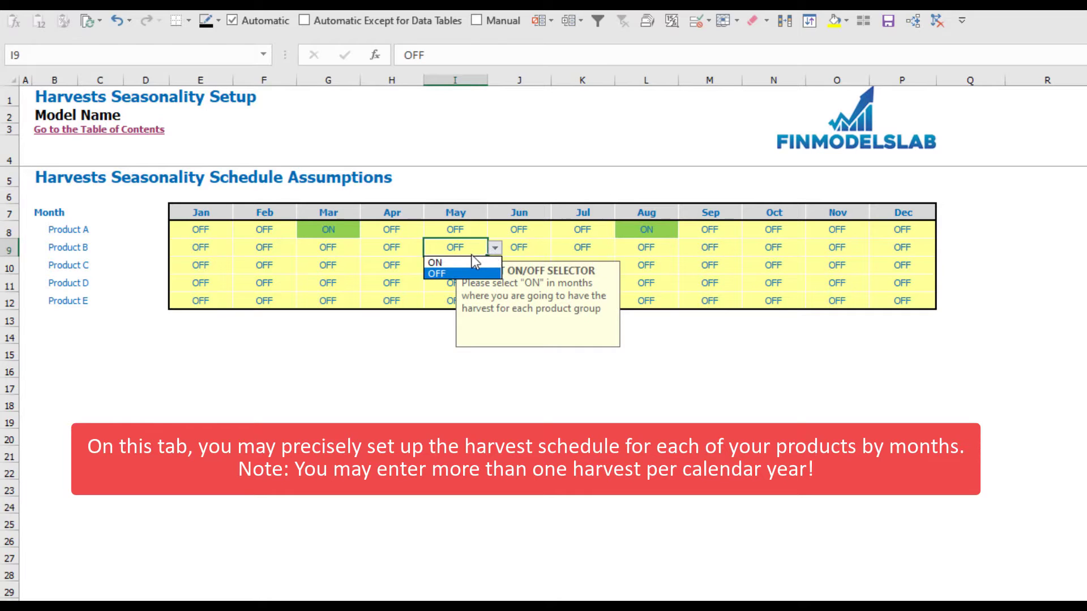
click(437, 263)
click(379, 353)
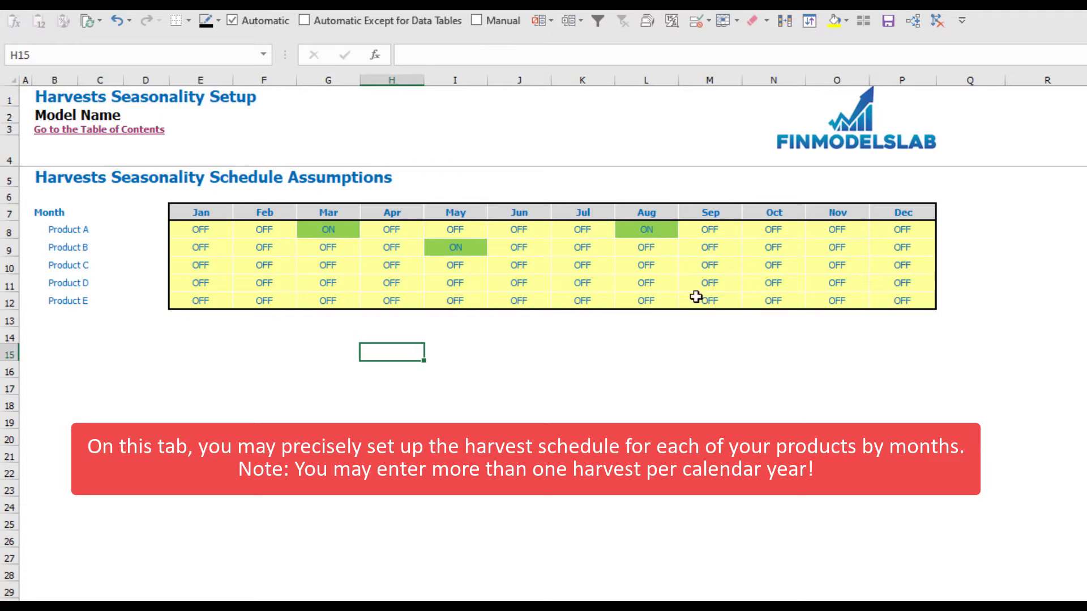
- Set Product D's harvest selector to ON for October
click(782, 283)
click(813, 283)
click(785, 301)
click(686, 385)
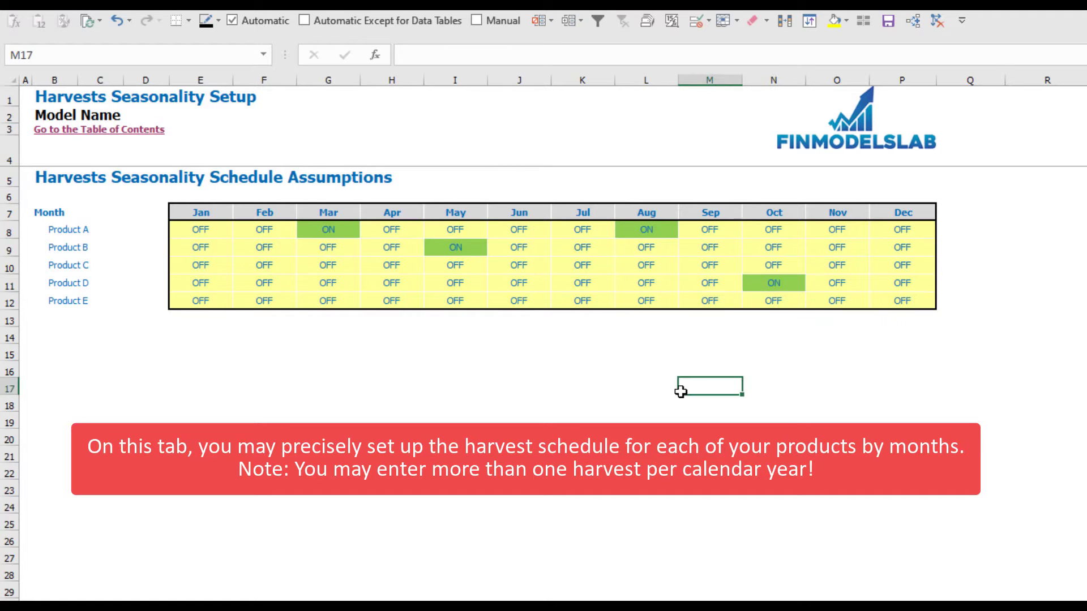
- Set Product B's May harvest selector back to OFF
click(461, 249)
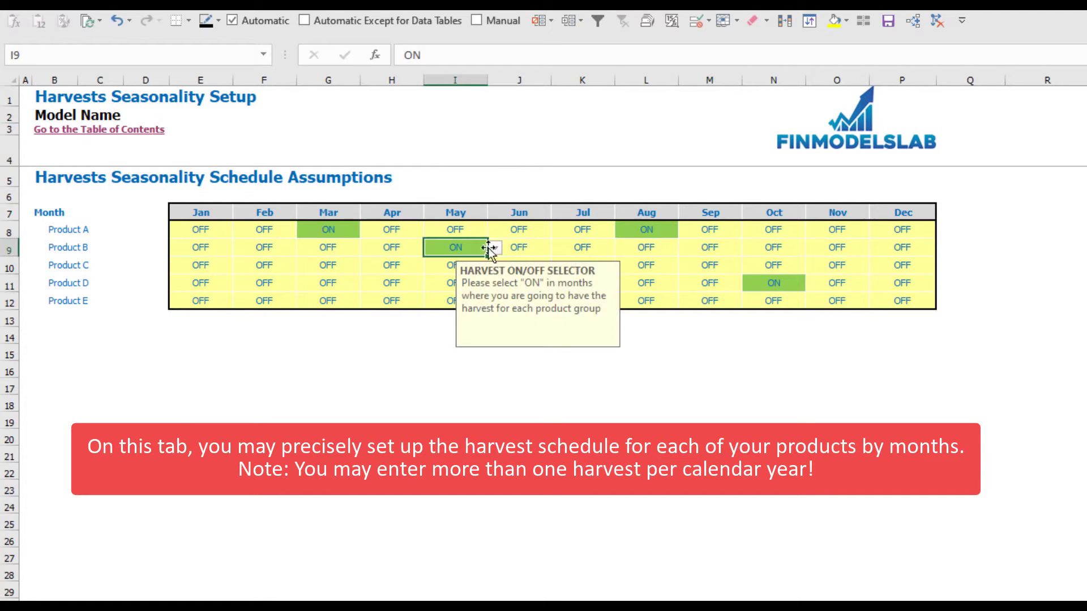
click(495, 248)
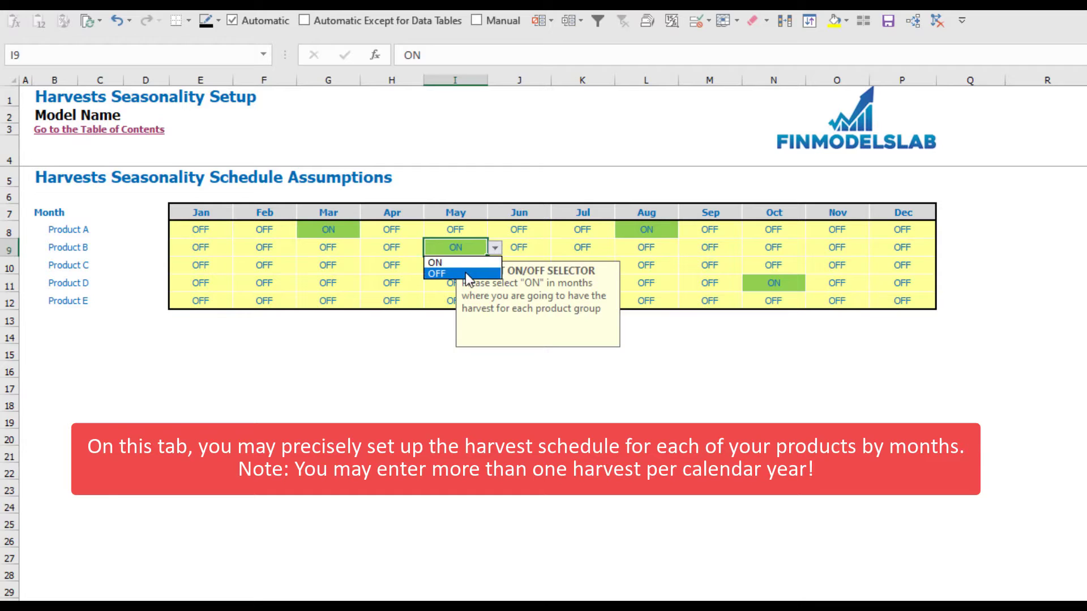
click(468, 275)
click(413, 354)
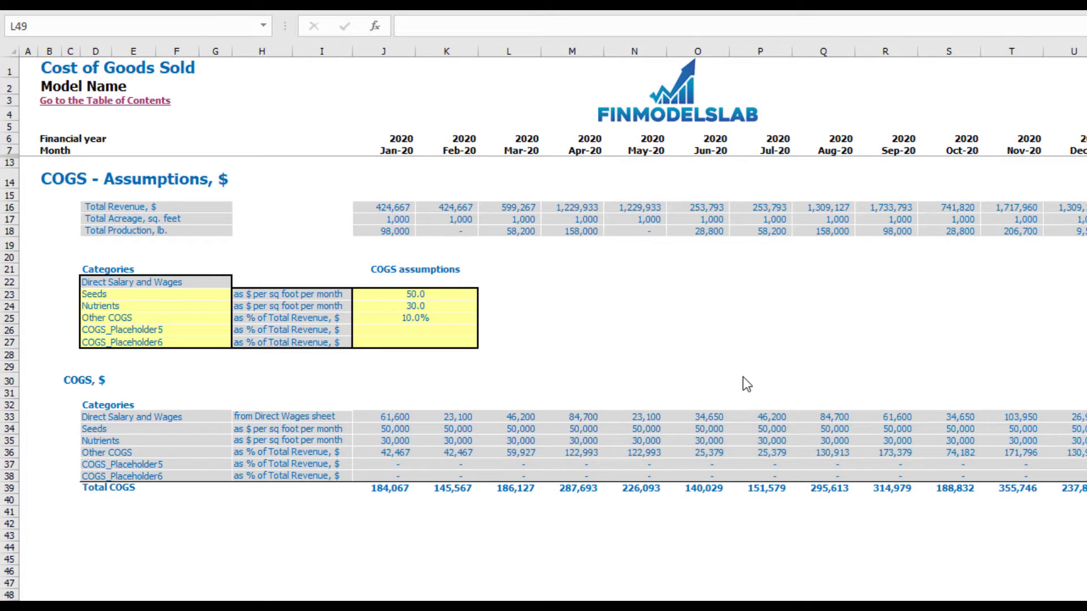
- Examine the Direct Salary and Wages category on the COGS sheet and its monthly formulas from January through September 2020
click(93, 279)
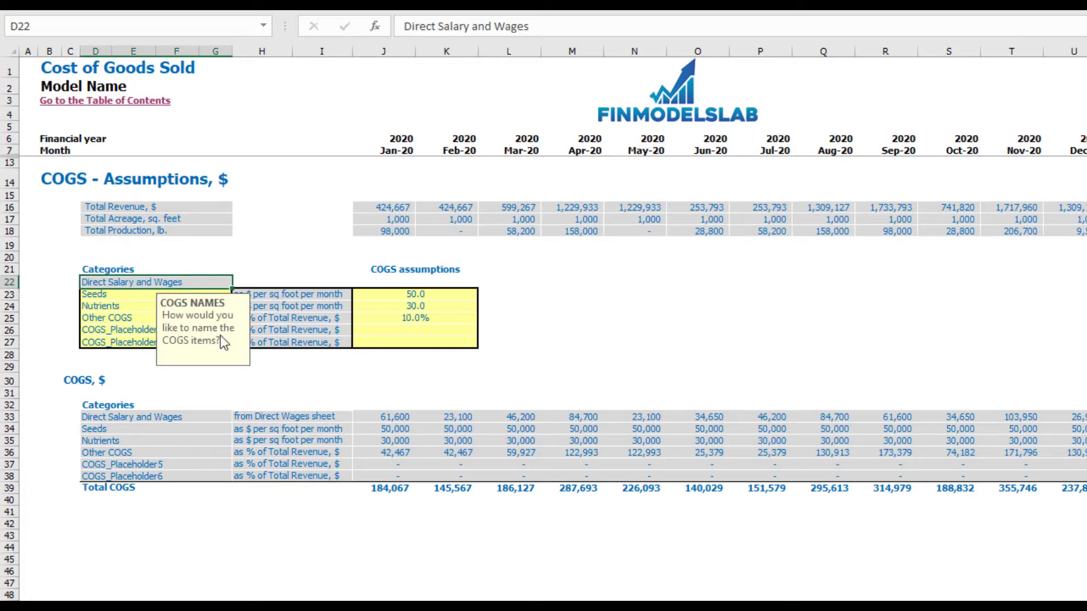
click(360, 420)
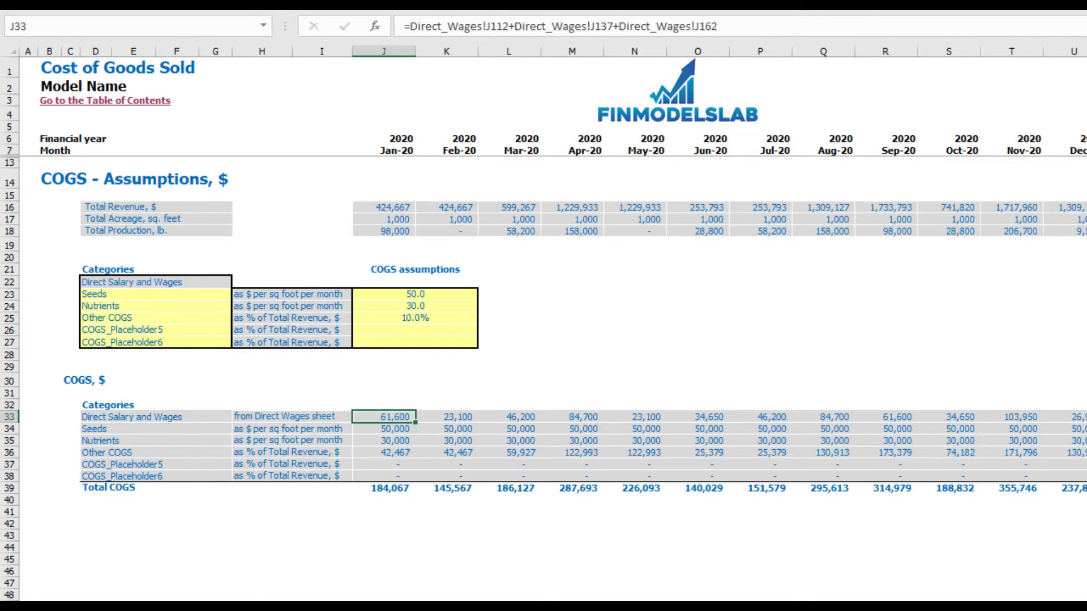
click(623, 338)
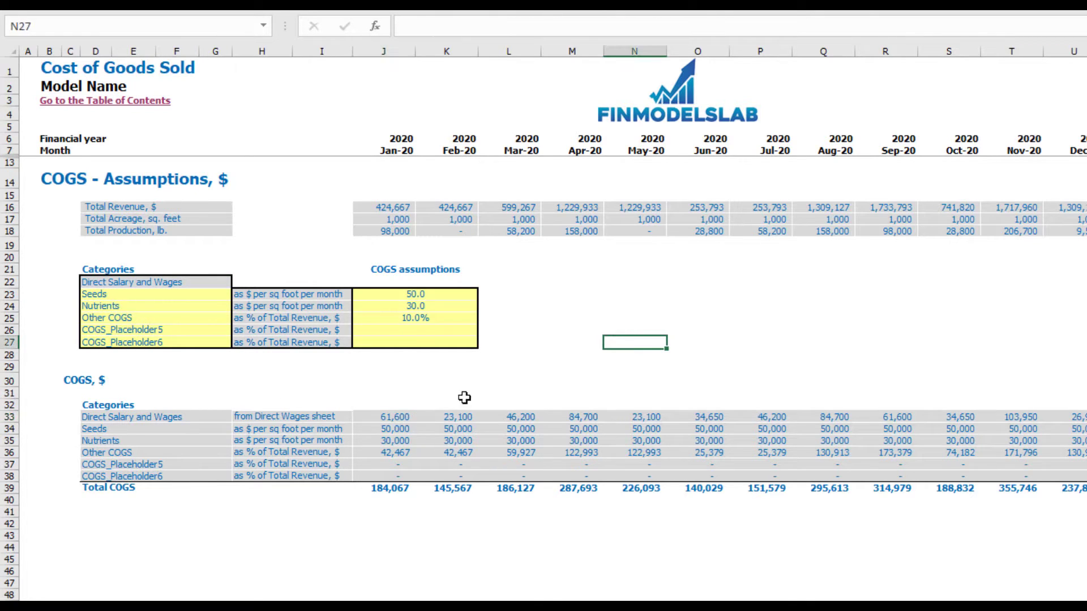
click(394, 416)
key(Right)
key(Right)
key(Right)
key(Right)
key(Right)
key(Right)
key(Right)
key(Right)
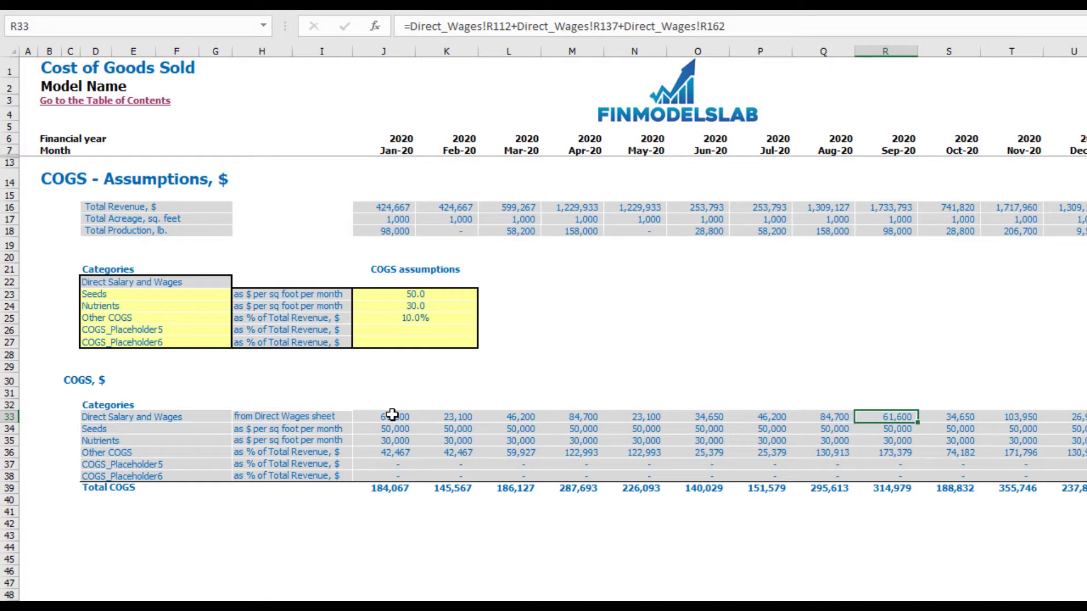
- Review the editable COGS category names, including Seeds, Nutrients and Other COGS
drag(146, 294, 126, 344)
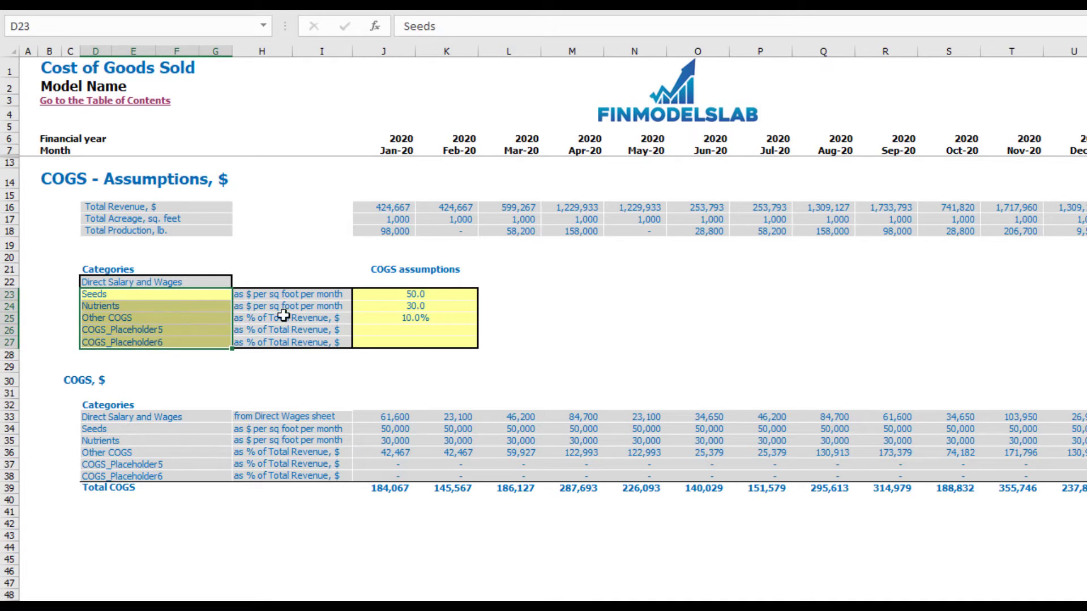
click(157, 298)
click(125, 306)
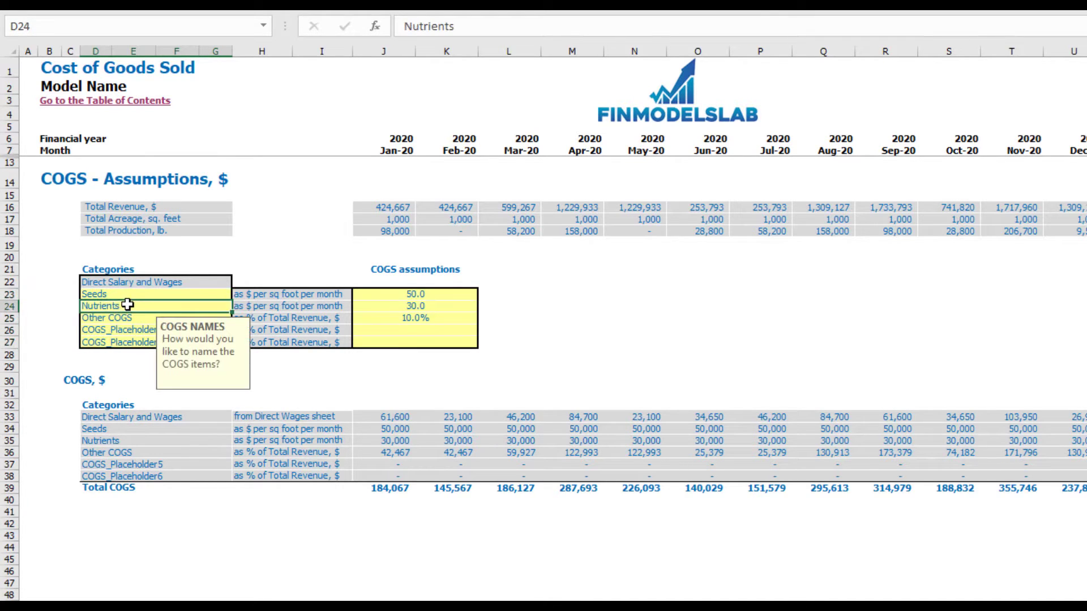
click(134, 293)
click(133, 308)
click(133, 319)
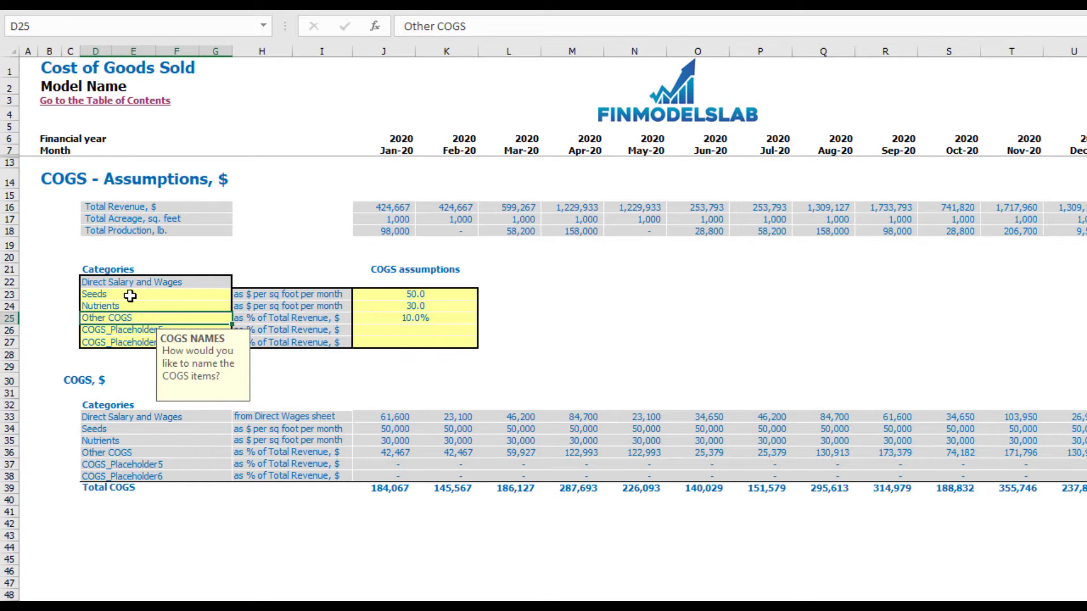
- Try renaming the Seeds category to Type A and Nutrients to Type B, and undo both renames
click(131, 296)
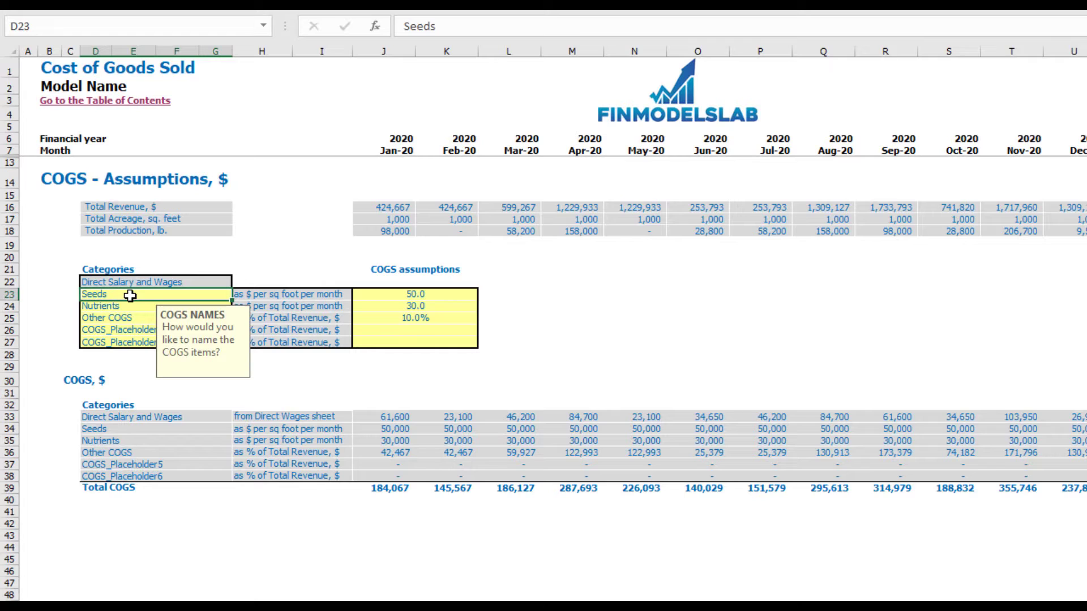
text(T)
key(Return)
text(Type A)
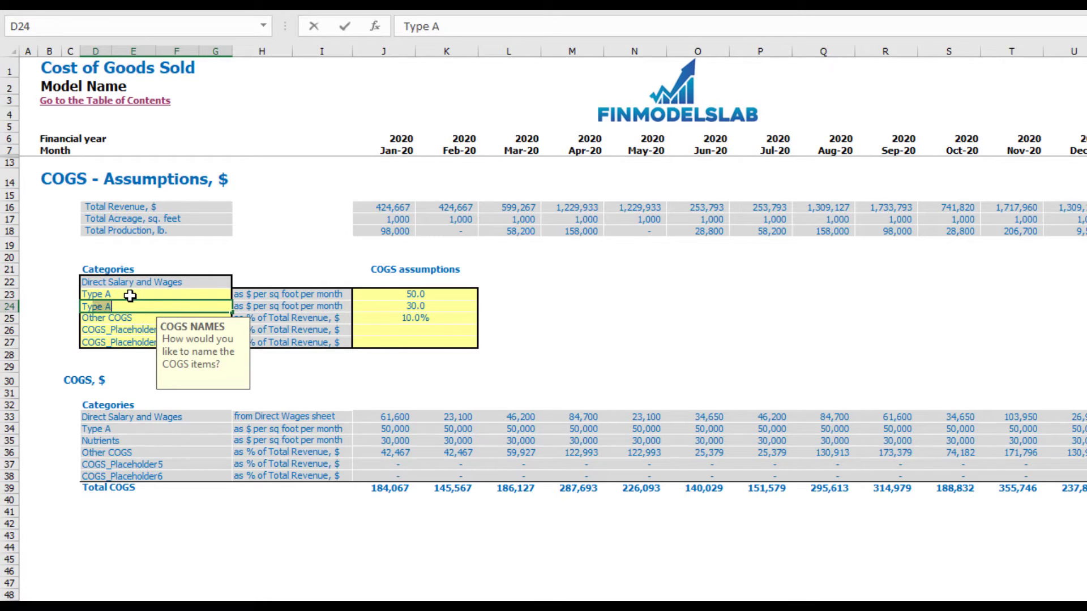
key(Return)
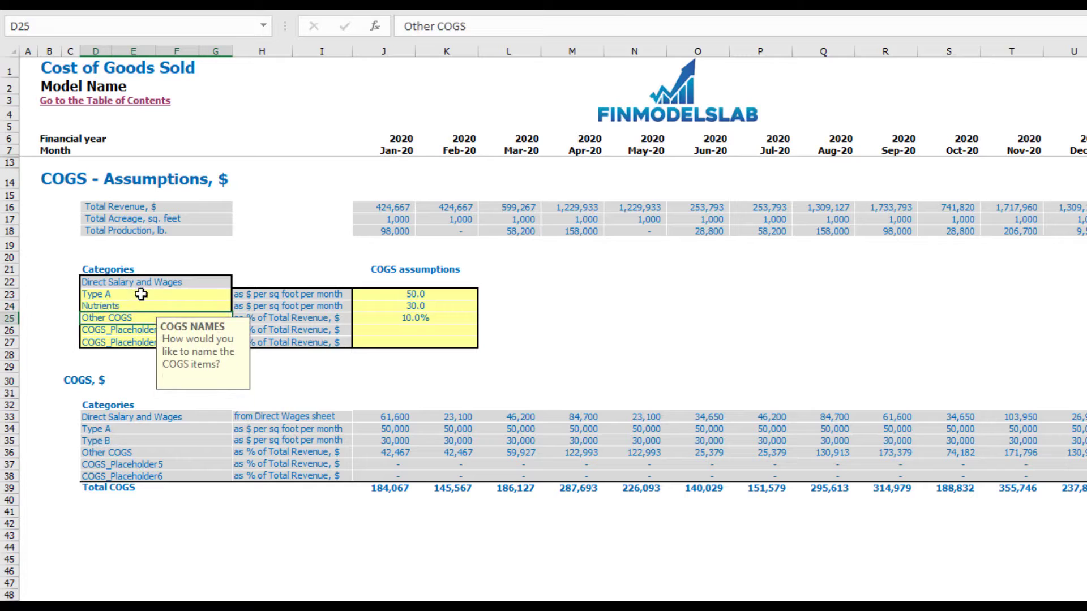
key(ctrl+z)
key(ctrl+z)
click(606, 300)
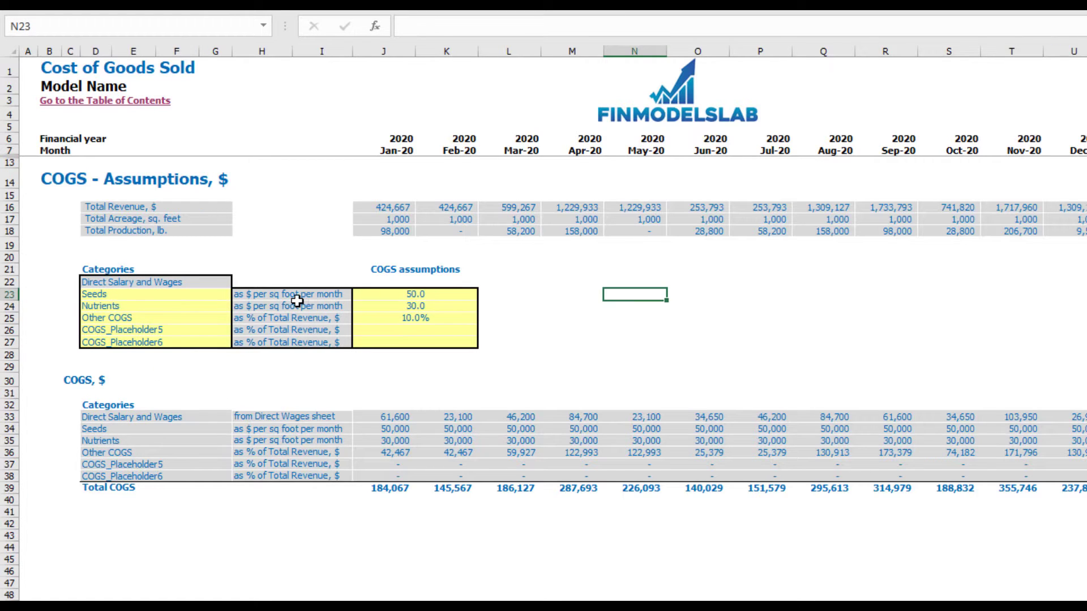
- Examine the calculation bases of Seeds and Other COGS and the assumption values for Seeds and Nutrients
click(277, 299)
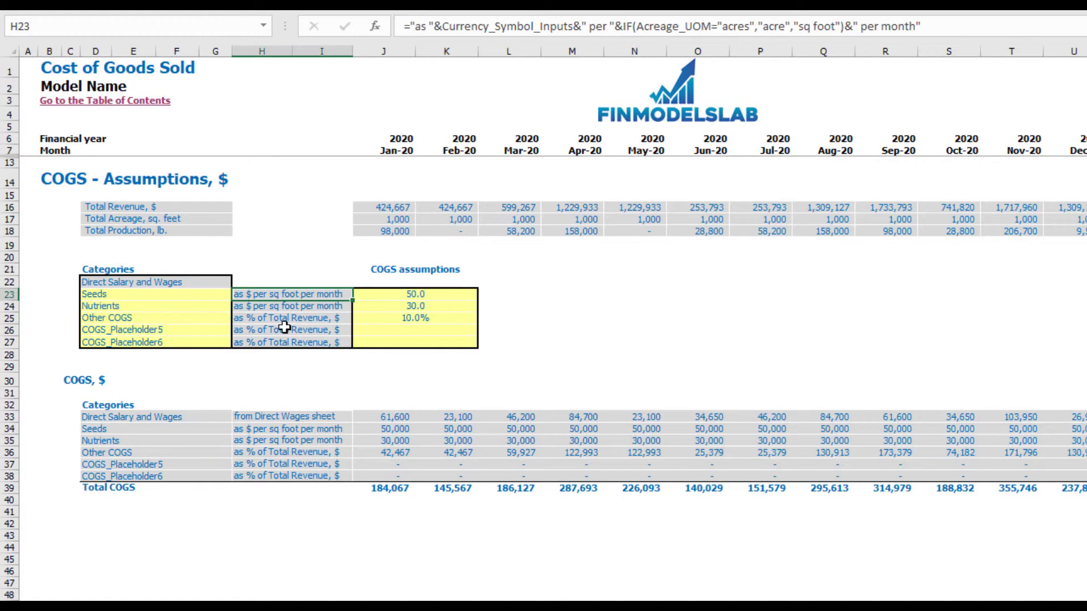
click(282, 318)
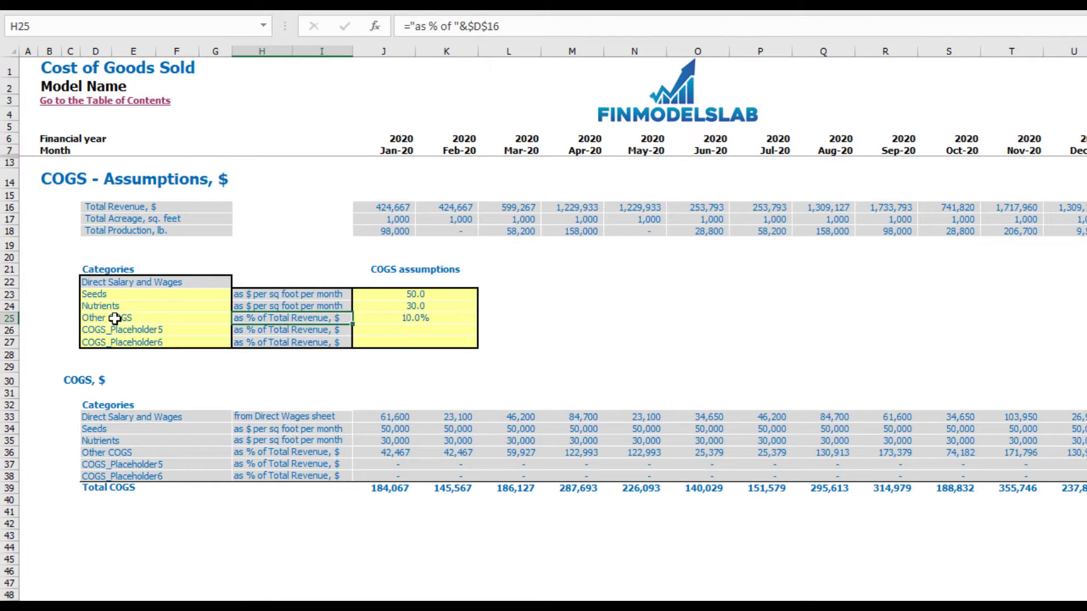
click(115, 294)
click(405, 294)
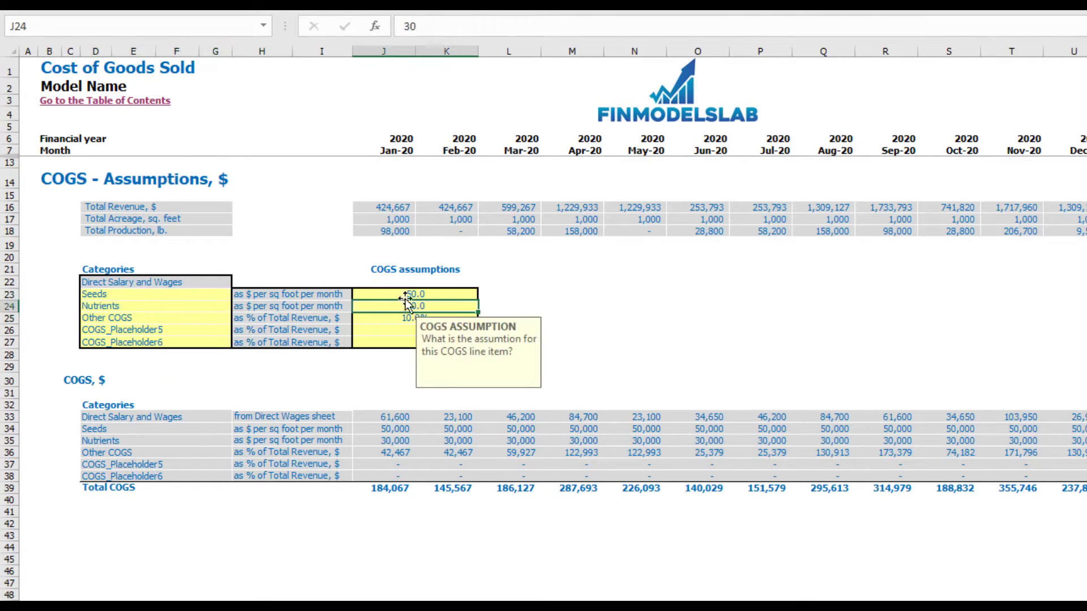
- Set the Seeds COGS assumption to 20 and rename the Other COGS category to Seeds
text(20)
key(Return)
key(Return)
click(171, 314)
text(Seeds)
key(Return)
- Try a 5% of Total Revenue assumption for the third editable COGS category, and undo it
click(452, 318)
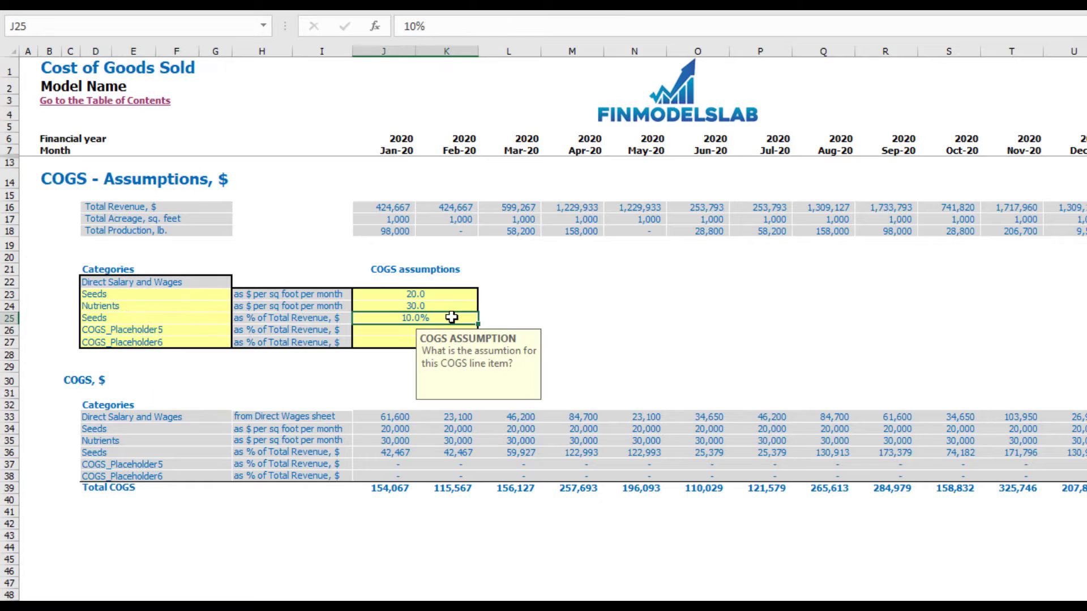
text(5%)
key(Return)
key(ctrl+z)
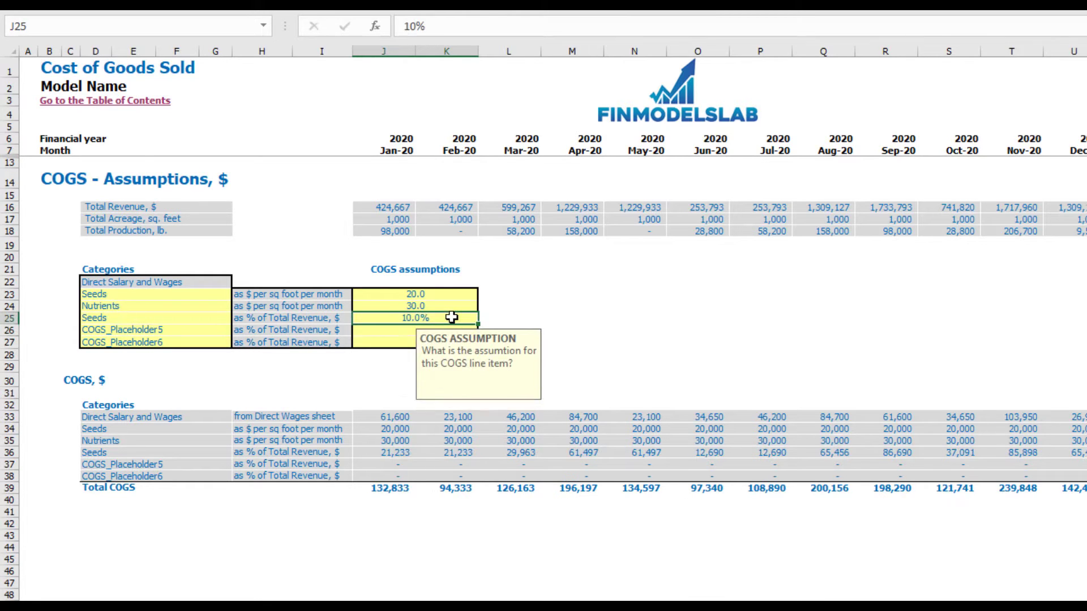
- Review the monthly Total Revenue, Total Acreage and Total Production rows that drive the COGS calculations
click(9, 208)
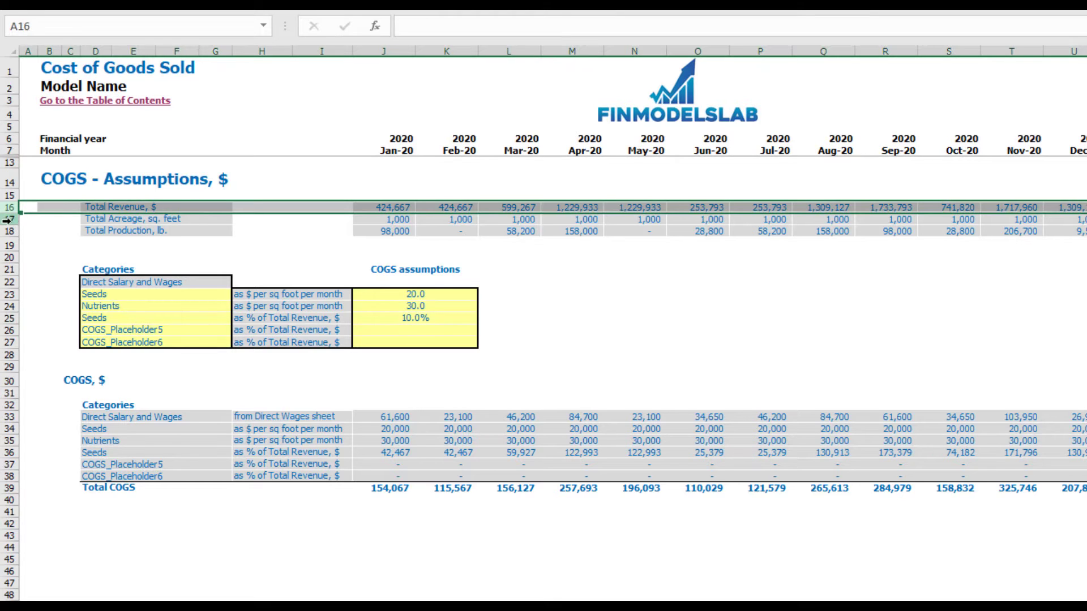
click(9, 220)
click(9, 231)
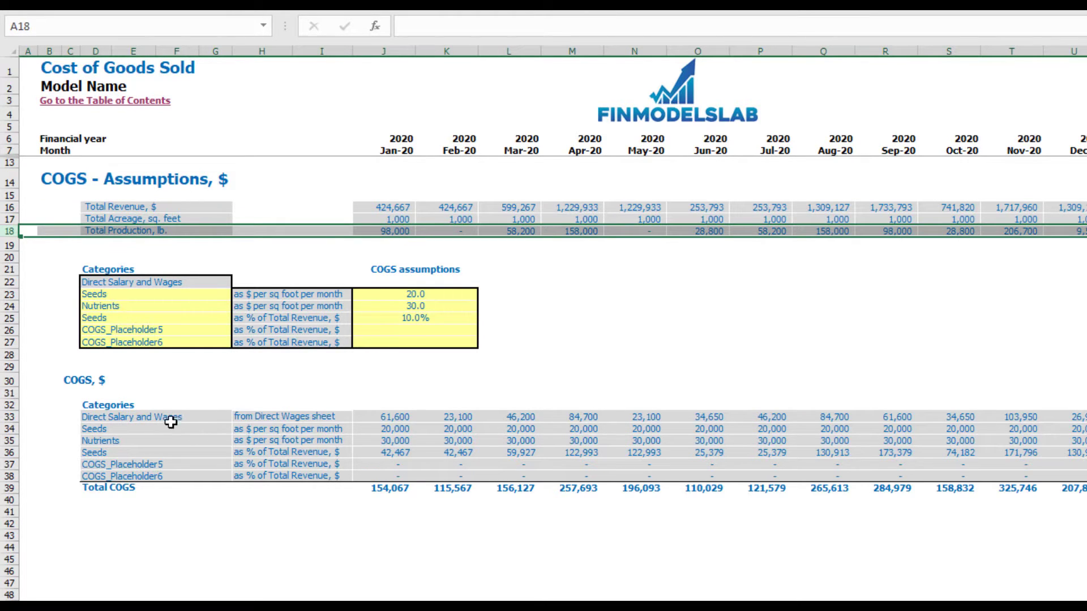
- Compare the calculated COGS categories with the COGS lines on the income statement sheet
drag(161, 419, 173, 474)
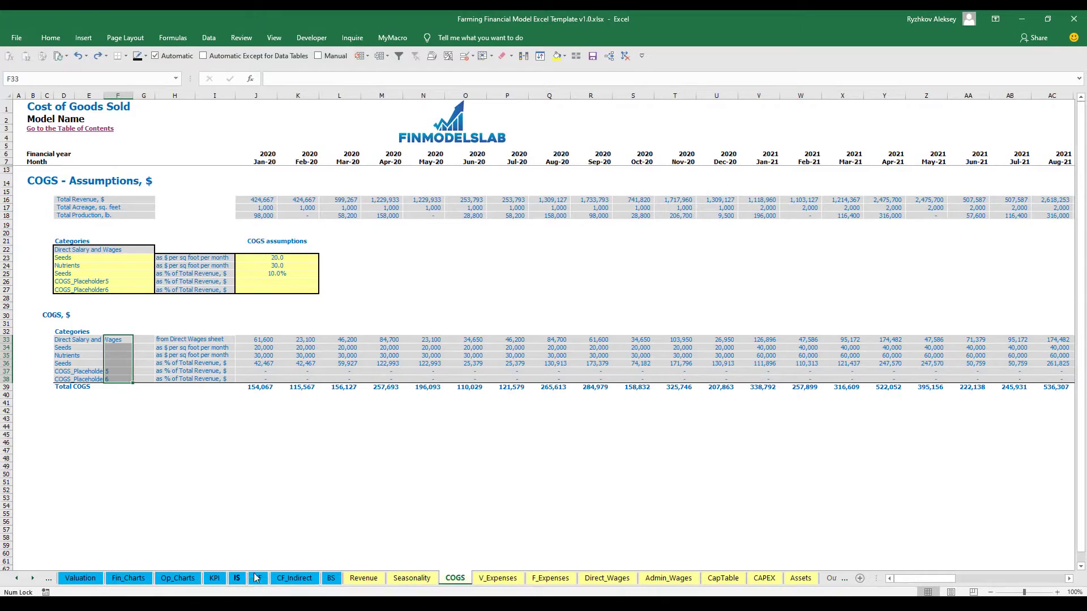
click(237, 578)
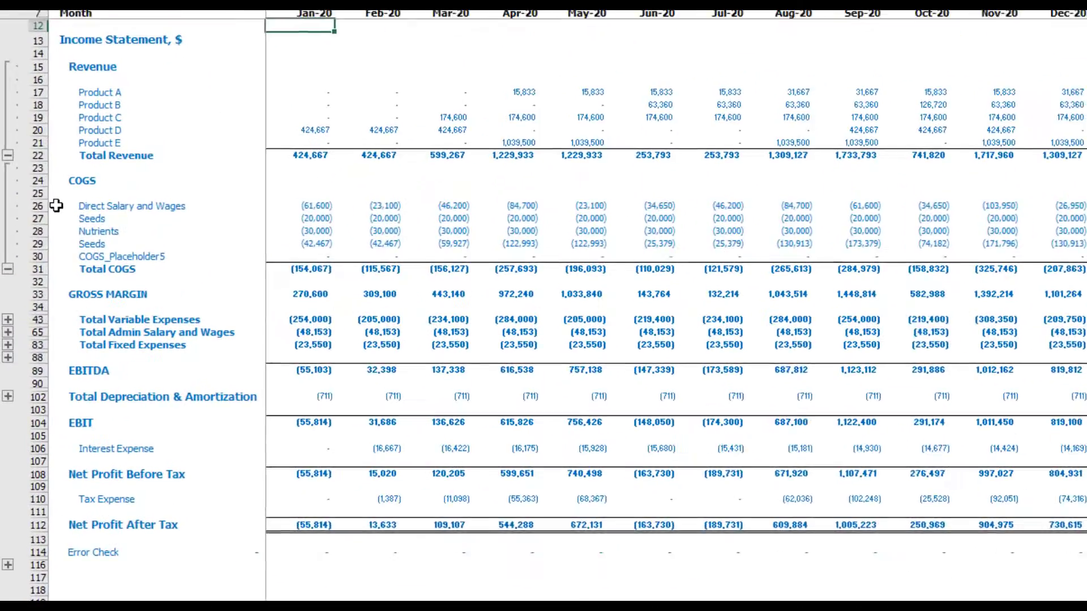
drag(38, 199, 46, 254)
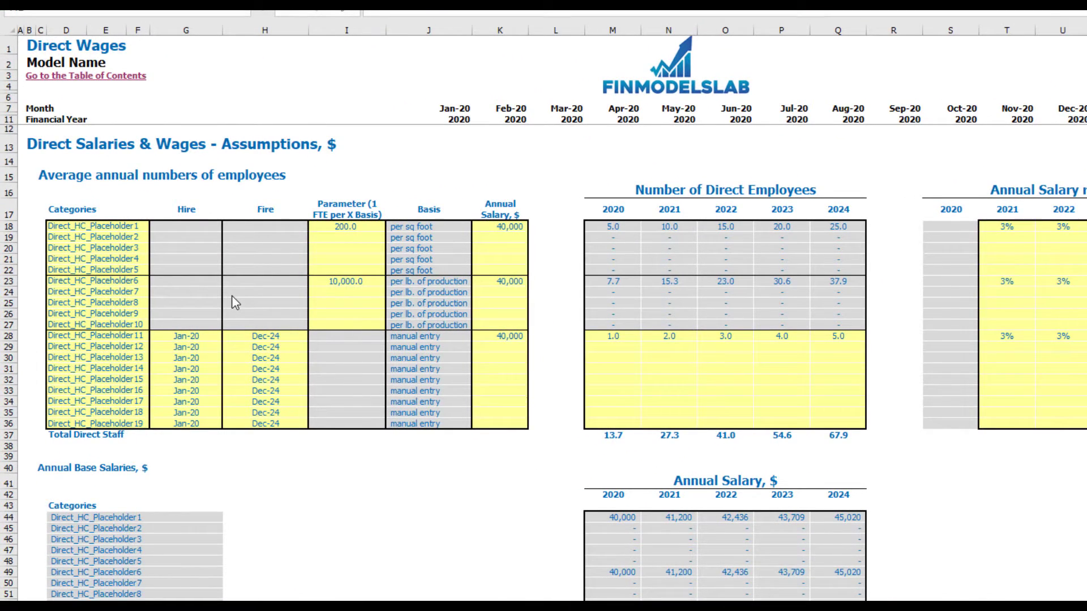
- Examine the direct staff categories on the Direct Wages sheet and the per sq foot basis of the first five
drag(93, 228, 91, 425)
click(278, 449)
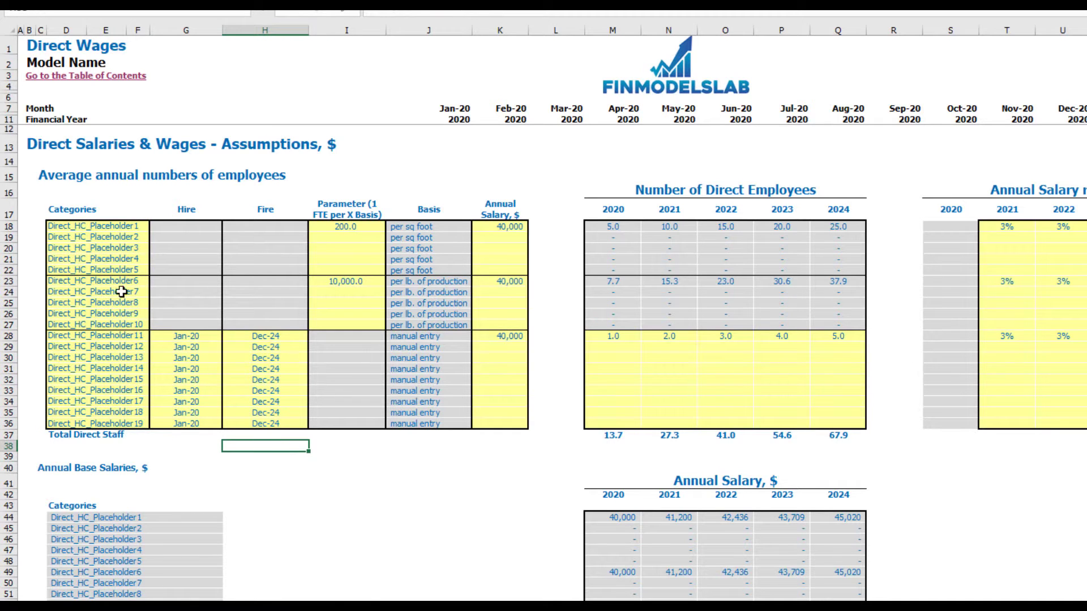
drag(106, 223, 114, 271)
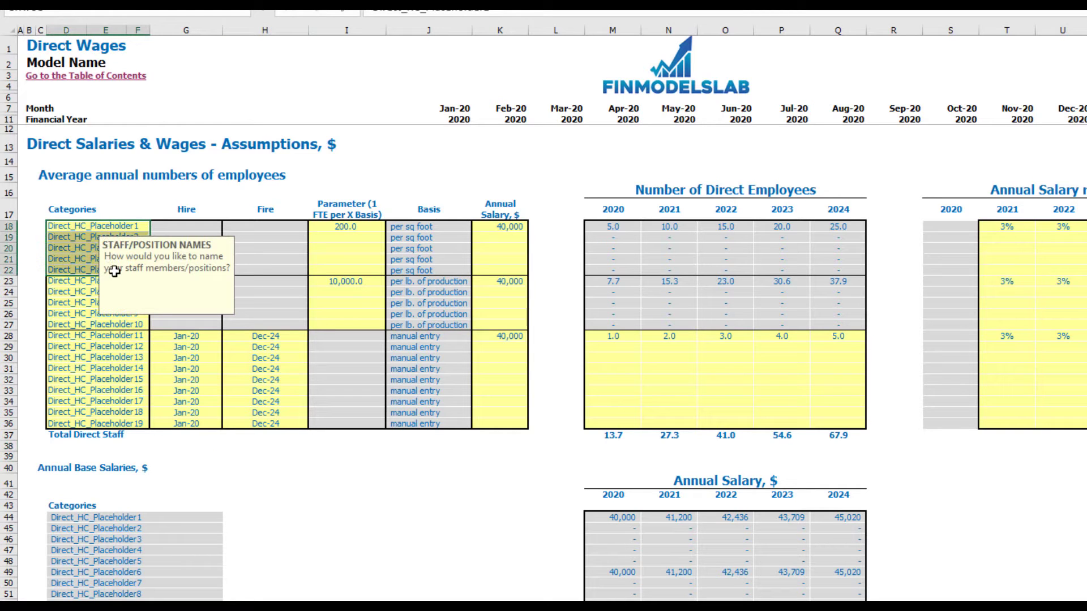
click(294, 499)
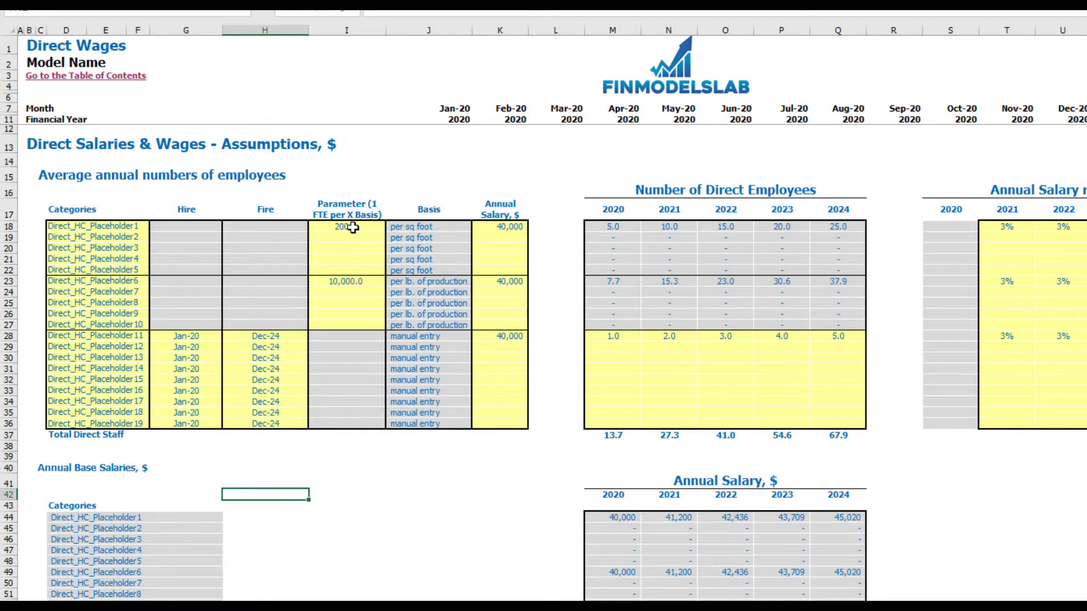
drag(391, 227, 406, 271)
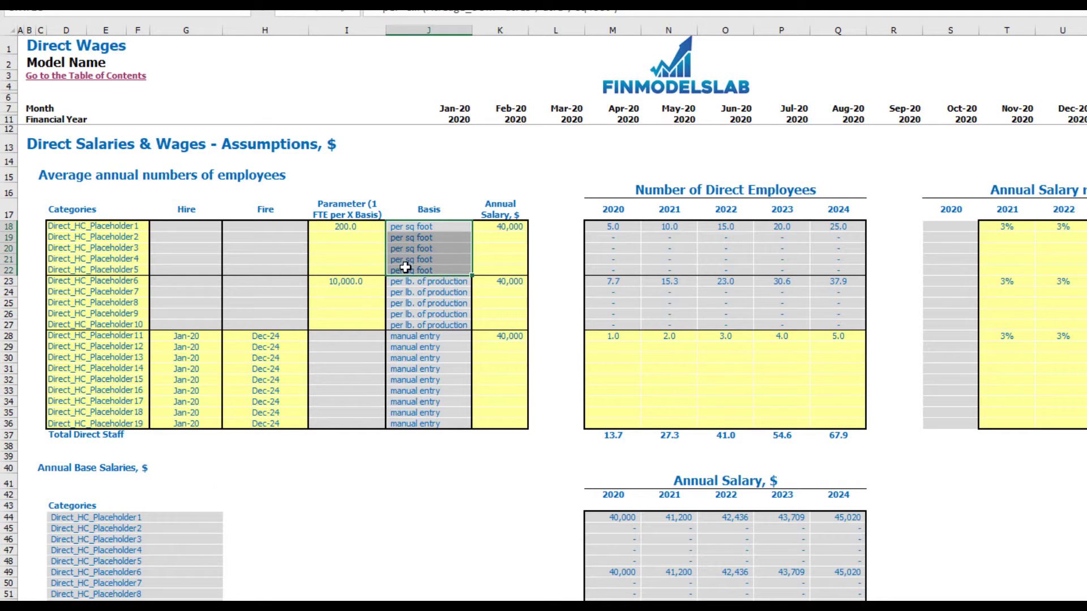
click(411, 181)
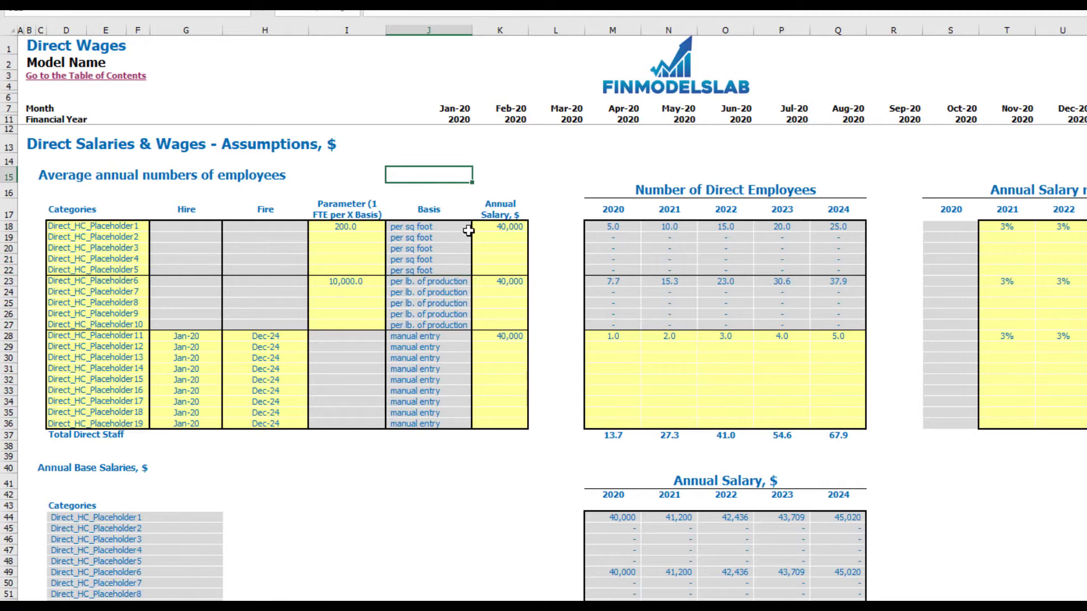
- Set the FTE parameter of Direct_HC_Placeholder2 to 150 per sq foot and review the employee numbers for 2020 to 2024
click(363, 228)
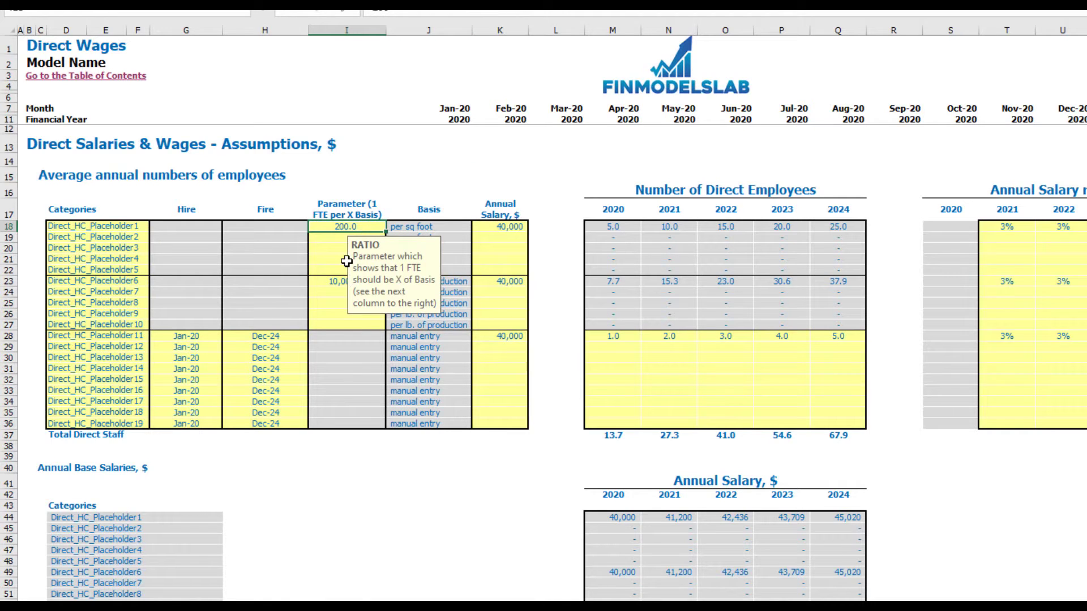
key(Down)
key(Return)
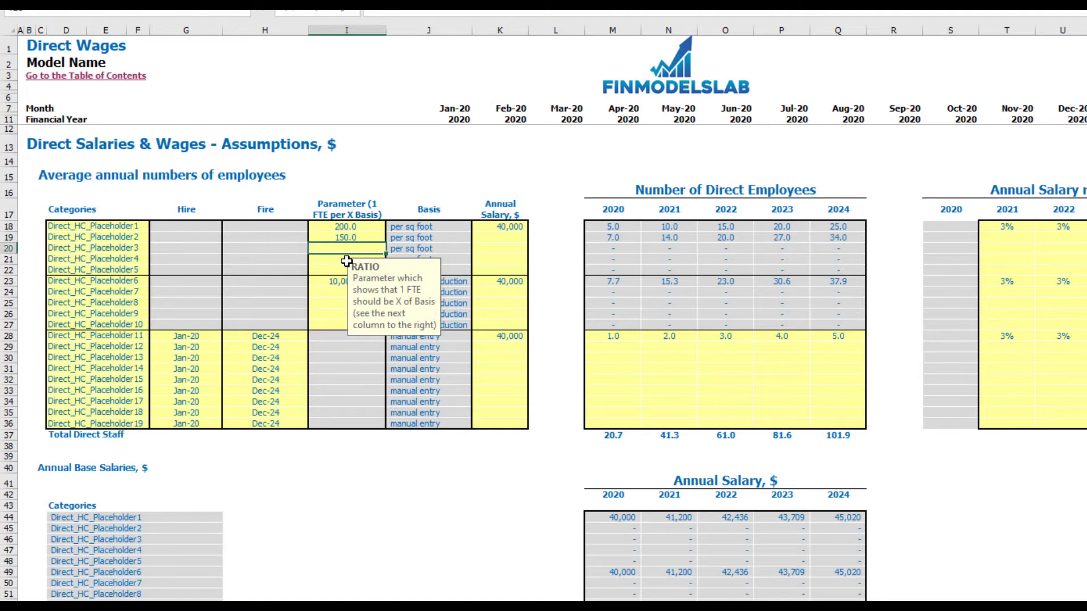
click(406, 229)
click(419, 164)
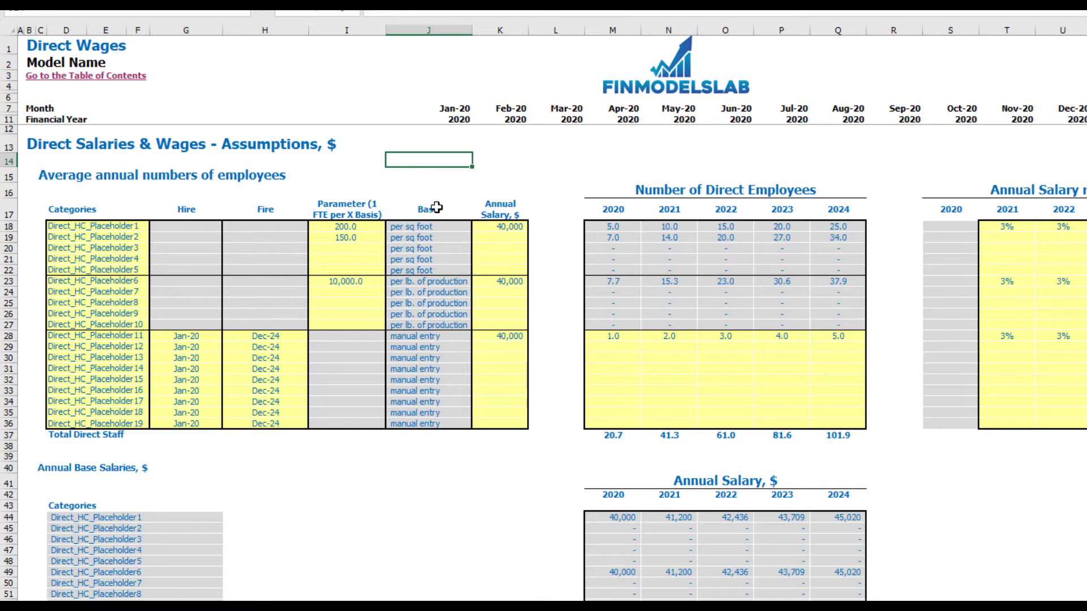
drag(610, 229, 841, 238)
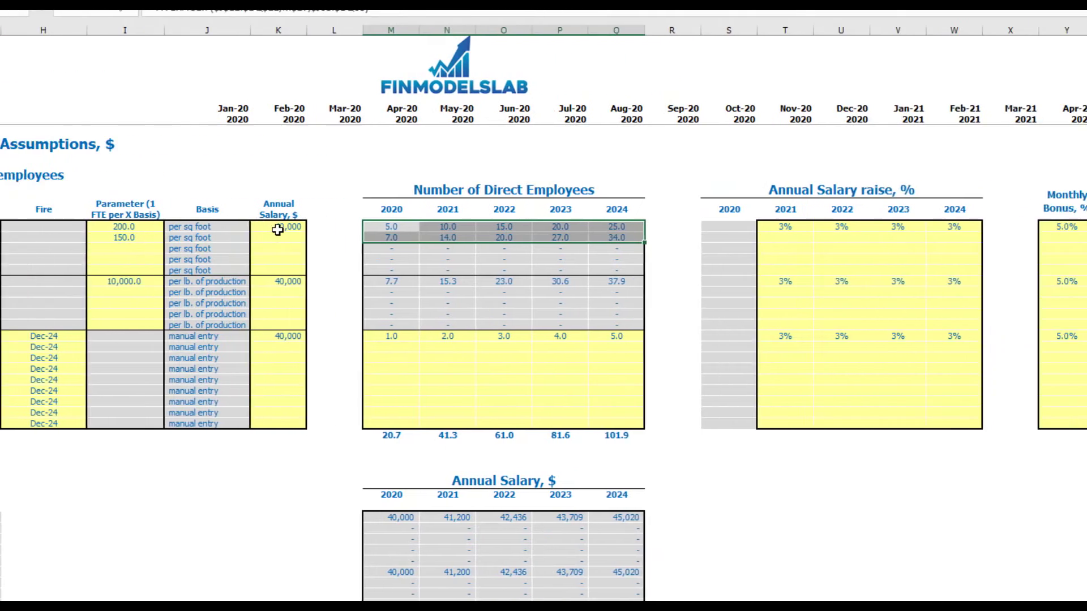
- Set the annual salary of Direct_HC_Placeholder2 to 20,000
click(506, 227)
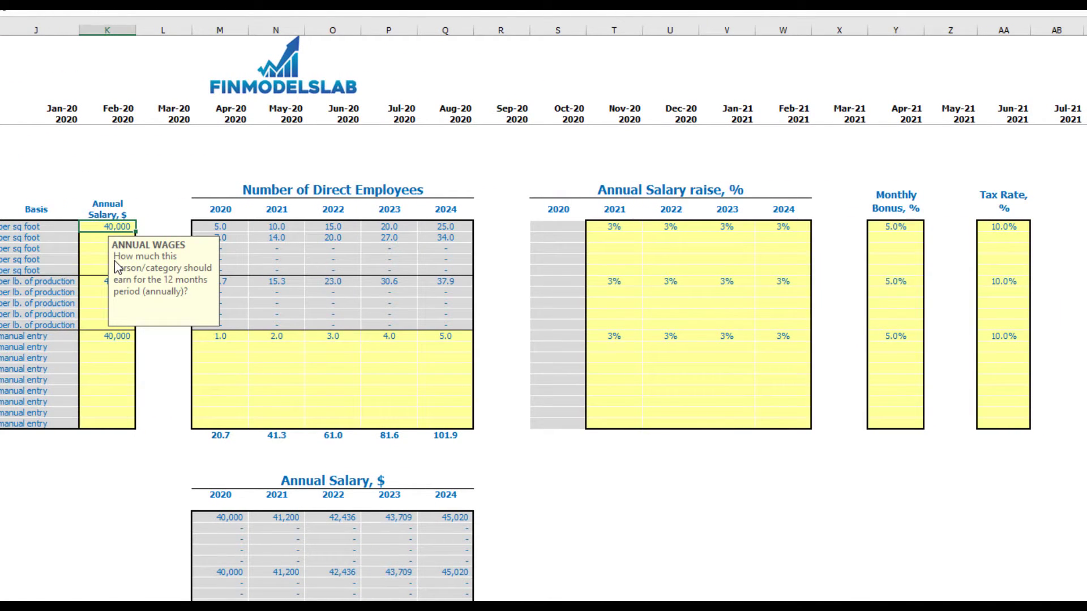
key(Down)
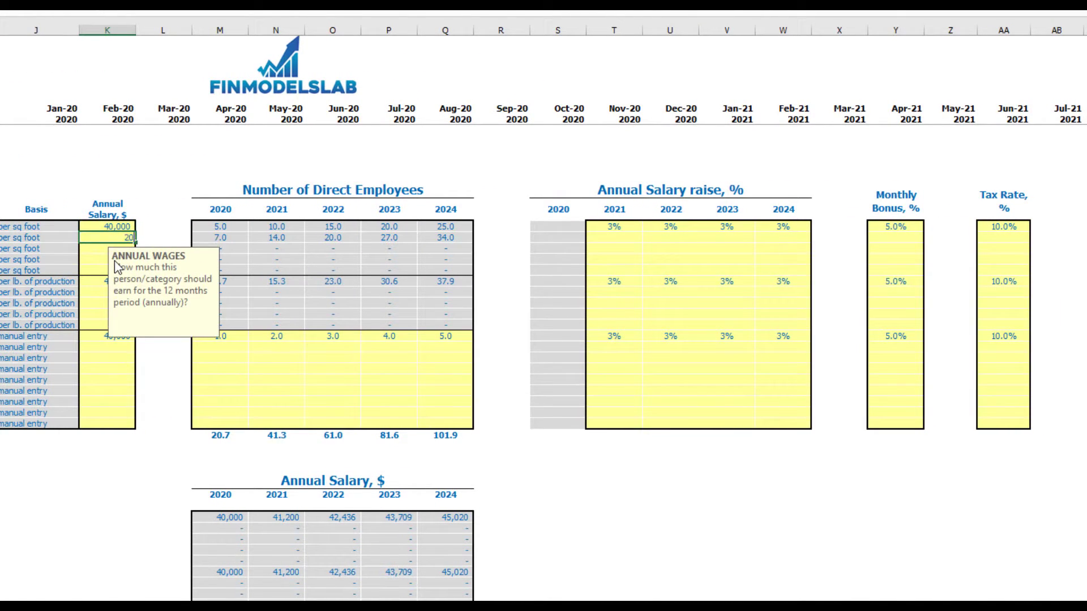
key(Return)
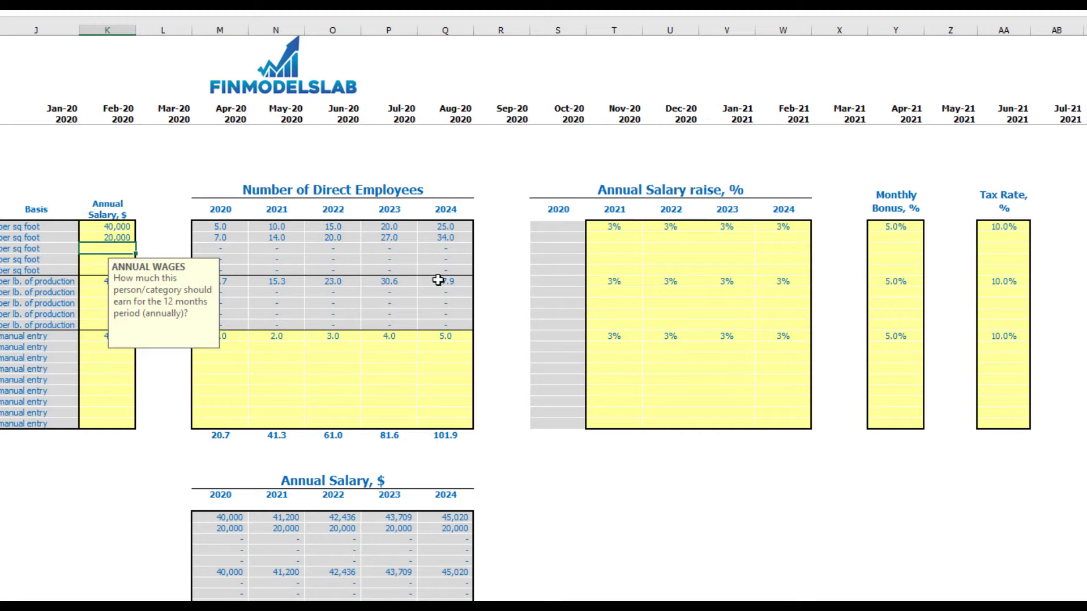
- Set a 5% annual salary raise for Direct_HC_Placeholder2 in each year from 2021 to 2024
click(617, 237)
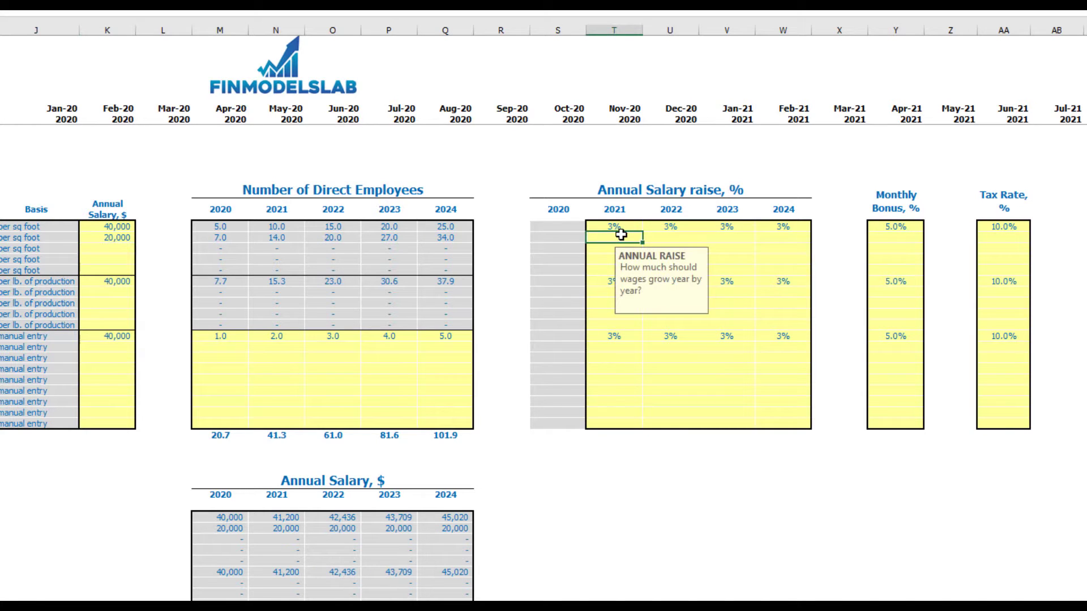
key(ctrl+c)
key(Right)
key(shift+Right)
key(shift+Right)
key(ctrl+v)
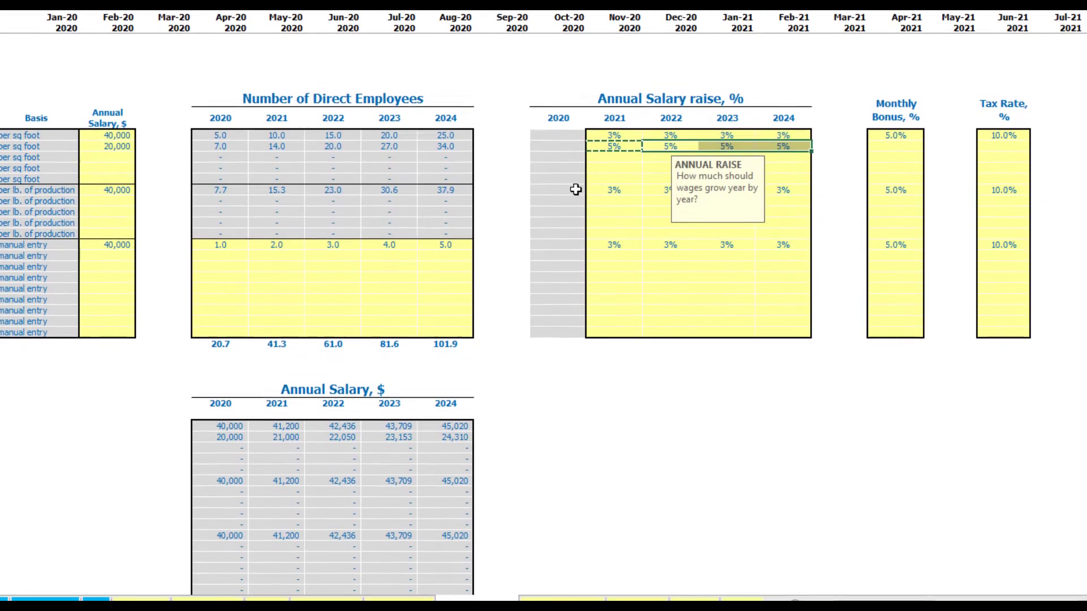
- Review the yearly salaries of the first two direct staff categories against their base salaries and raise percentages
click(599, 451)
drag(225, 430, 456, 437)
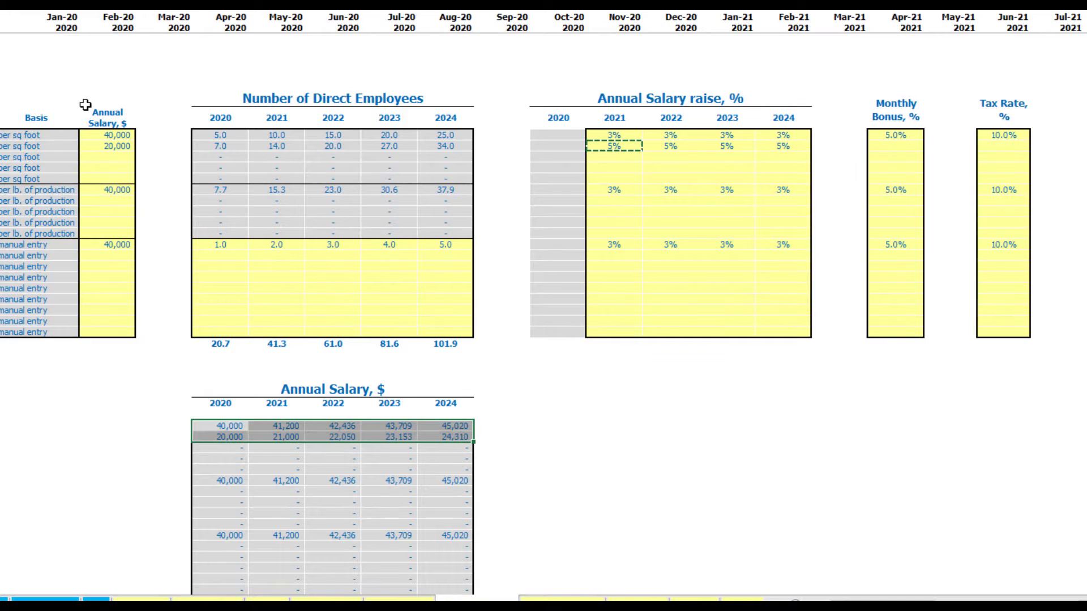
click(116, 139)
drag(619, 136, 796, 145)
click(645, 443)
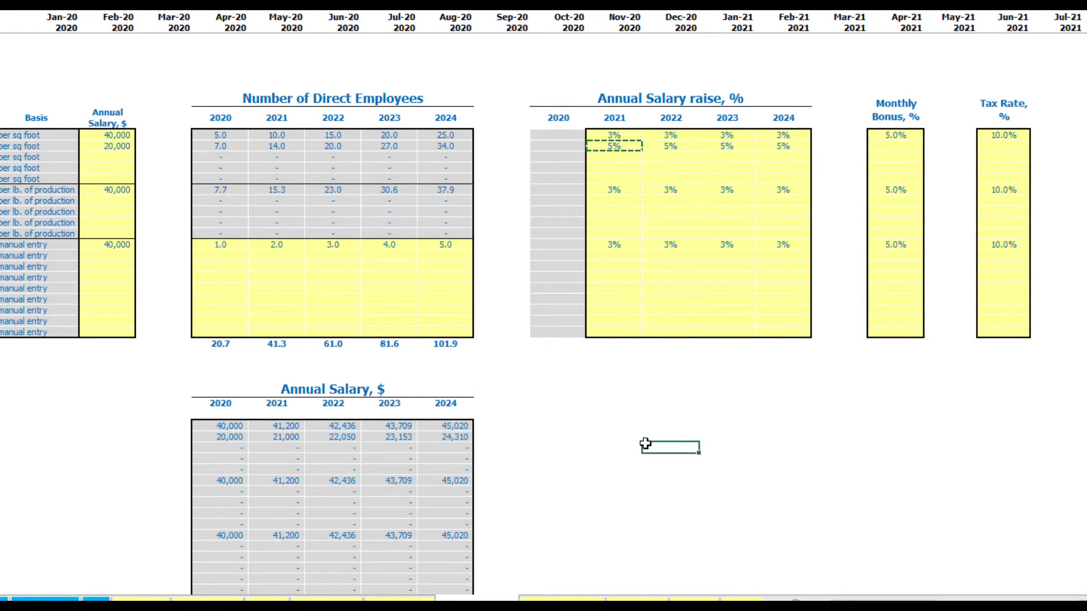
- Set the monthly bonus to 10% for the first two direct staff categories
click(893, 134)
text(10)
key(ctrl+c)
key(Down)
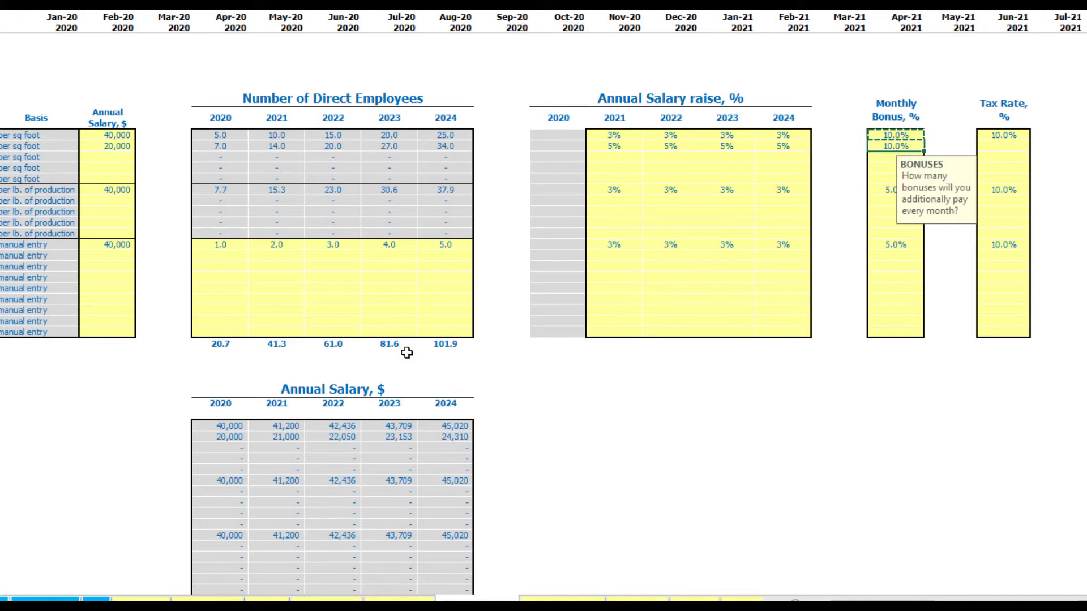
- Set the tax rate to 12% for the first two direct staff categories
click(1008, 131)
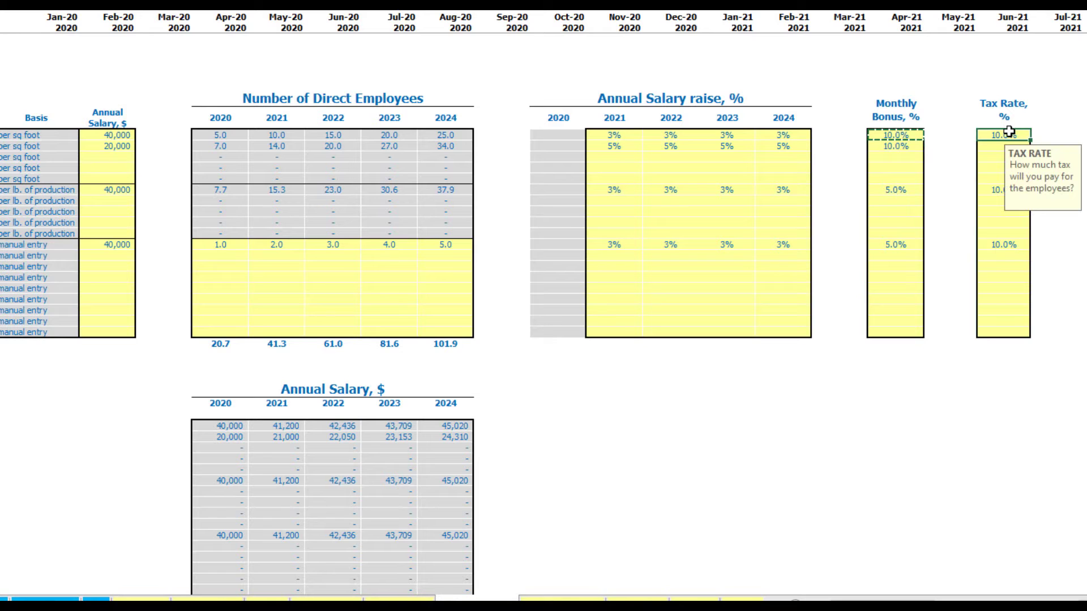
text(12)
key(Return)
text(12)
key(Return)
click(1004, 135)
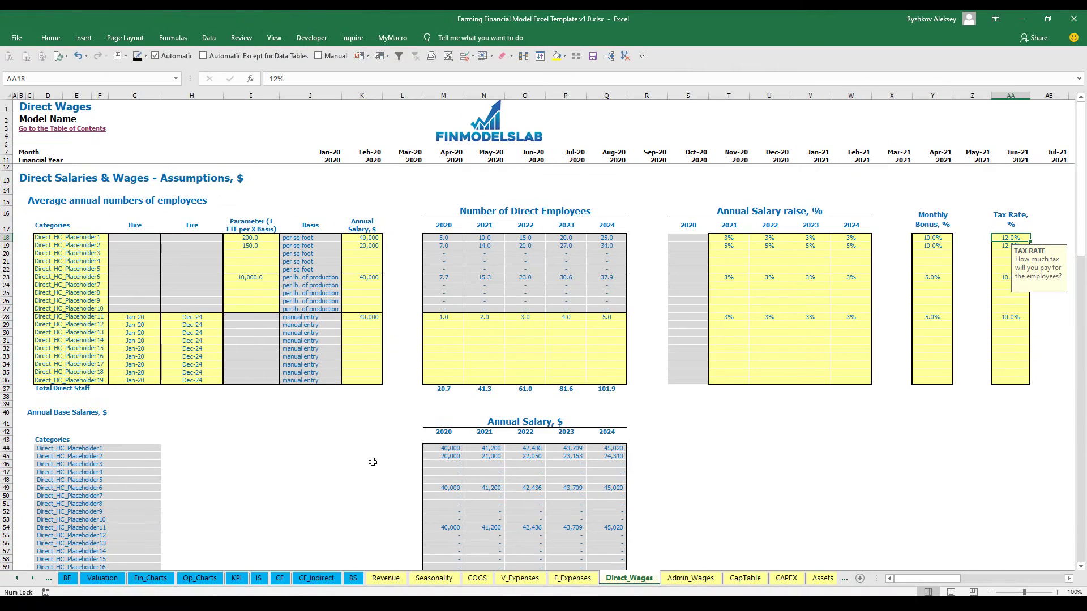
- Review the monthly direct staff numbers, base salaries, bonuses and base taxes calculated below the Direct Wages assumptions
scroll(373, 462, down, 13)
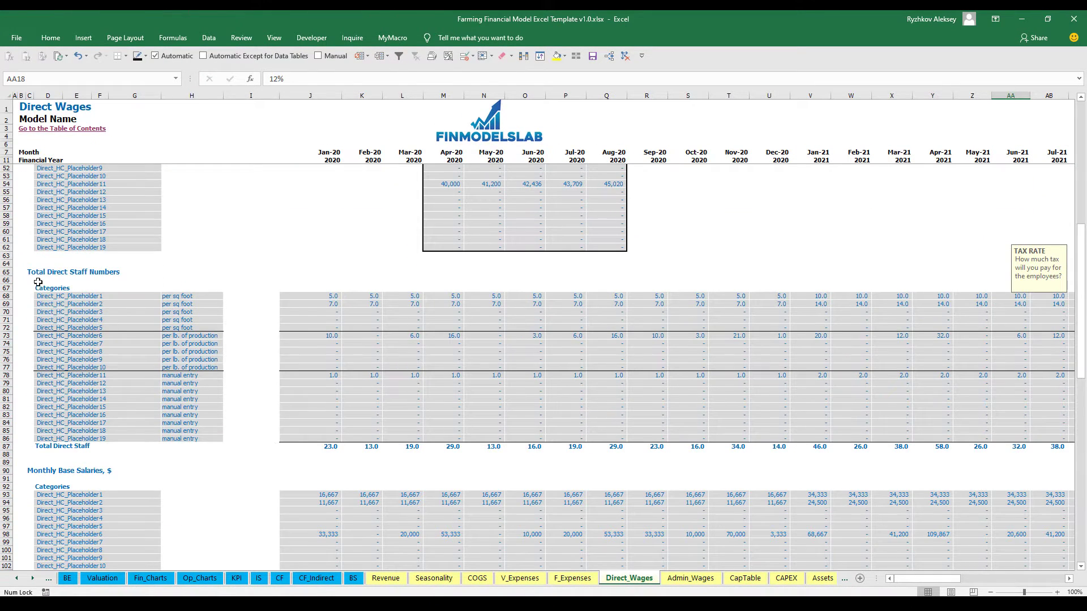
drag(4, 271, 3, 331)
scroll(27, 383, down, 10)
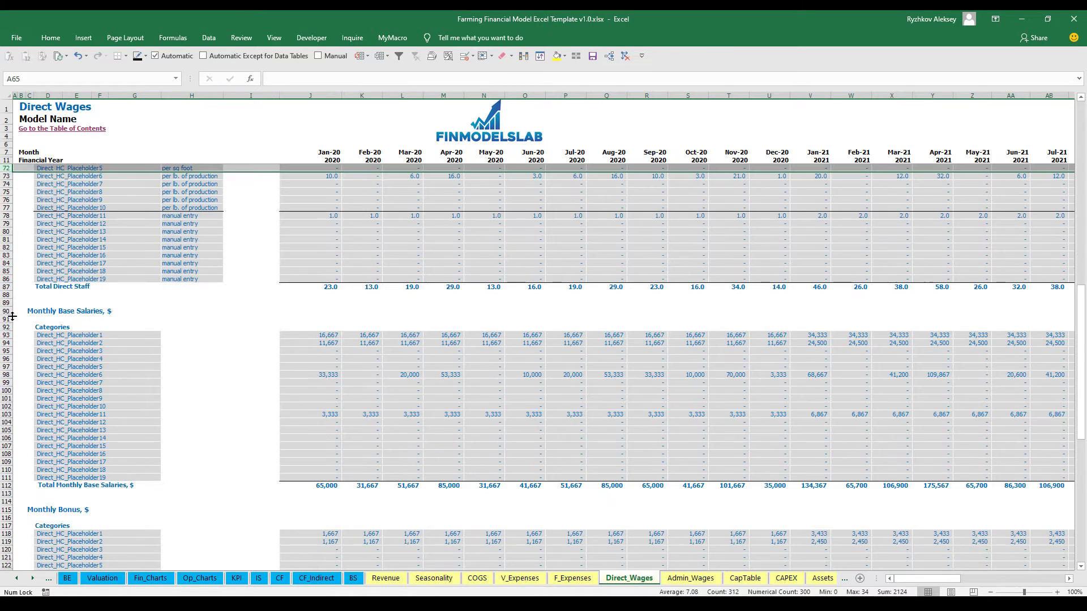
scroll(13, 422, down, 4)
scroll(14, 422, down, 3)
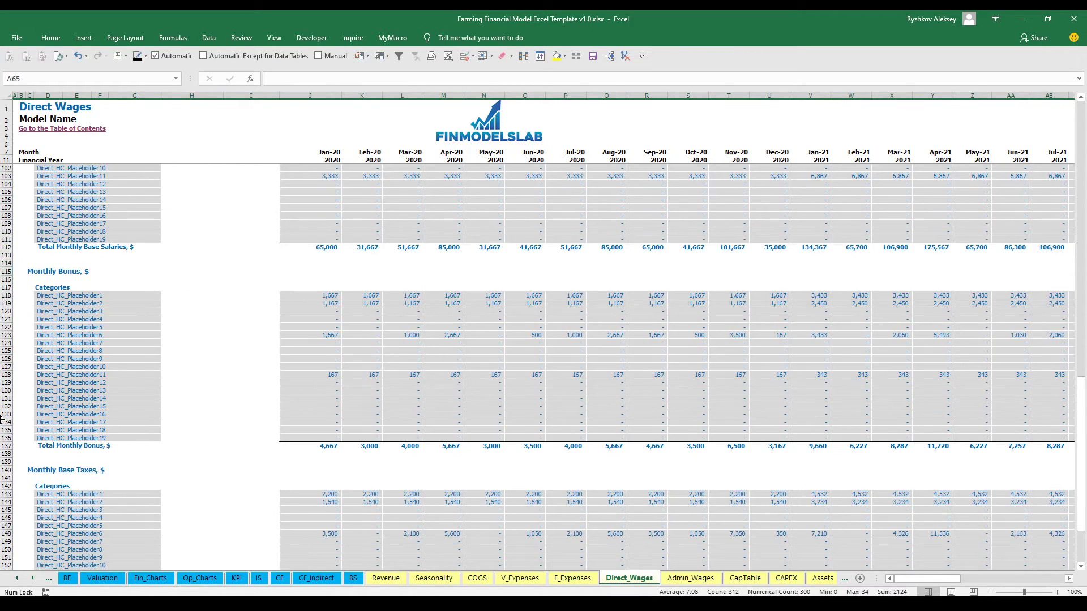
scroll(7, 368, down, 7)
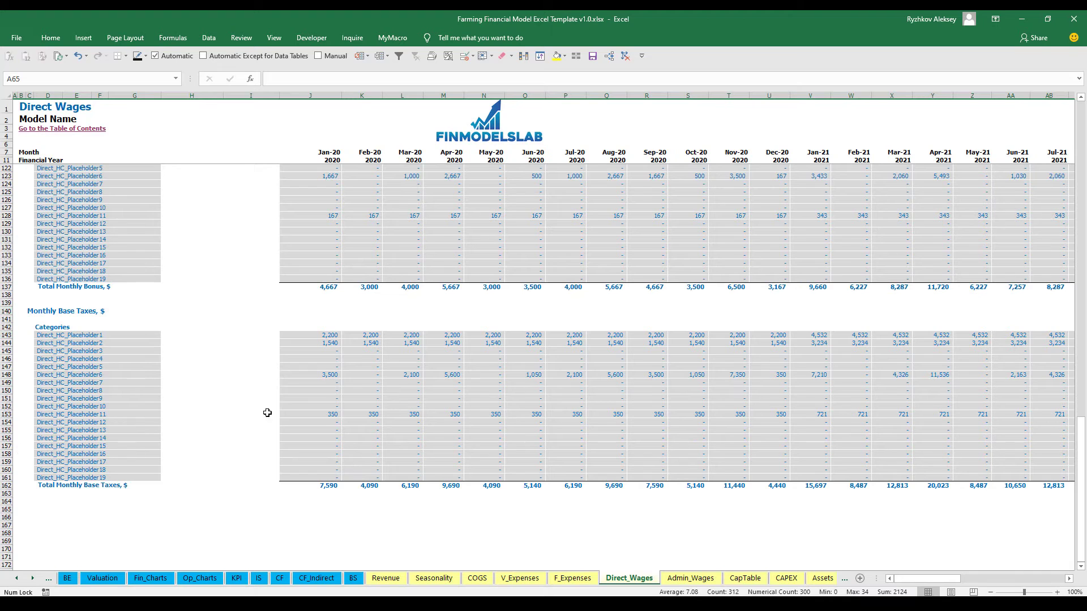
scroll(272, 413, up, 20)
click(317, 411)
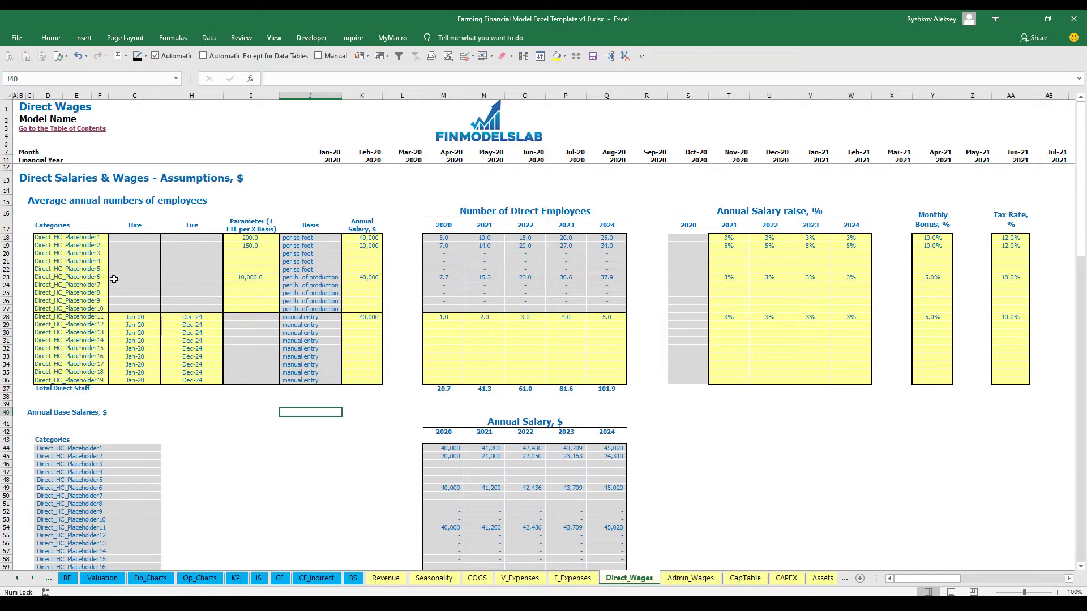
- Review the parameter, basis, salary, raises, bonus, tax rate and yearly employee numbers of the production-based category Direct_HC_Placeholder6
click(315, 279)
key(Left)
key(Right)
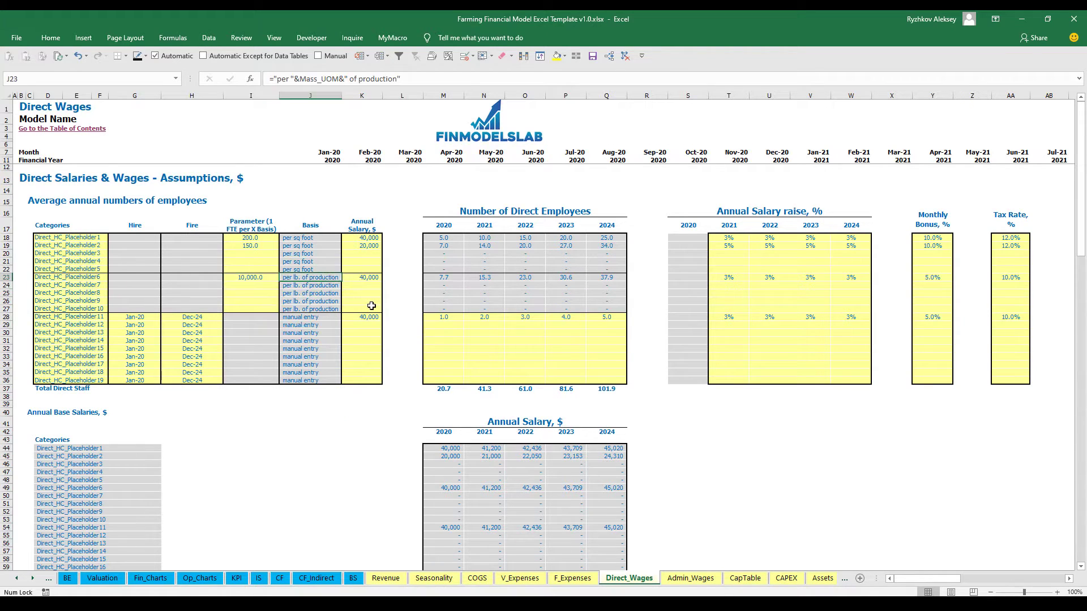
key(Left)
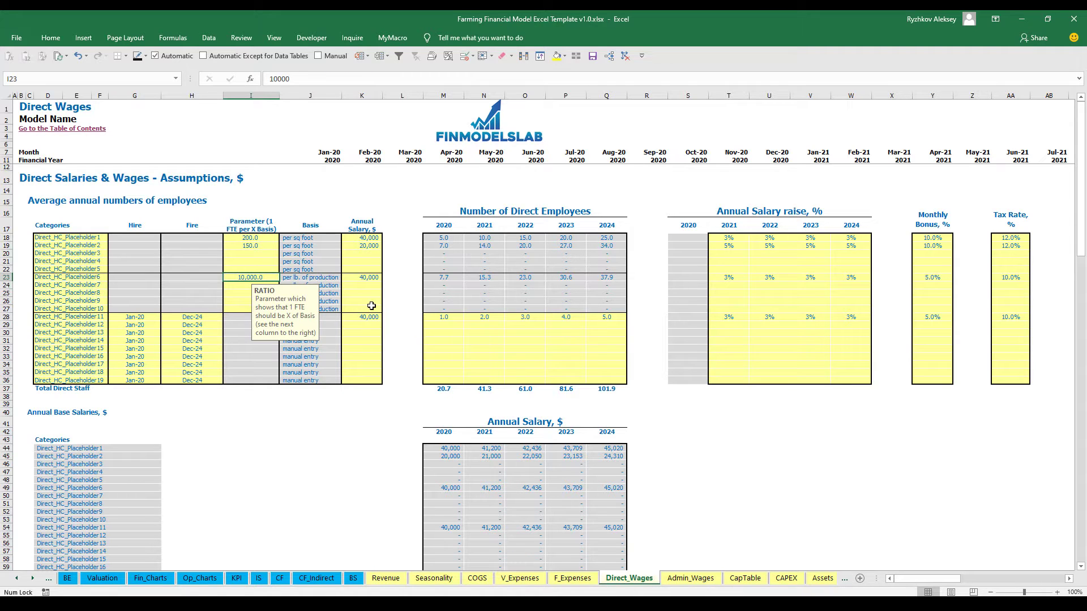
key(Right)
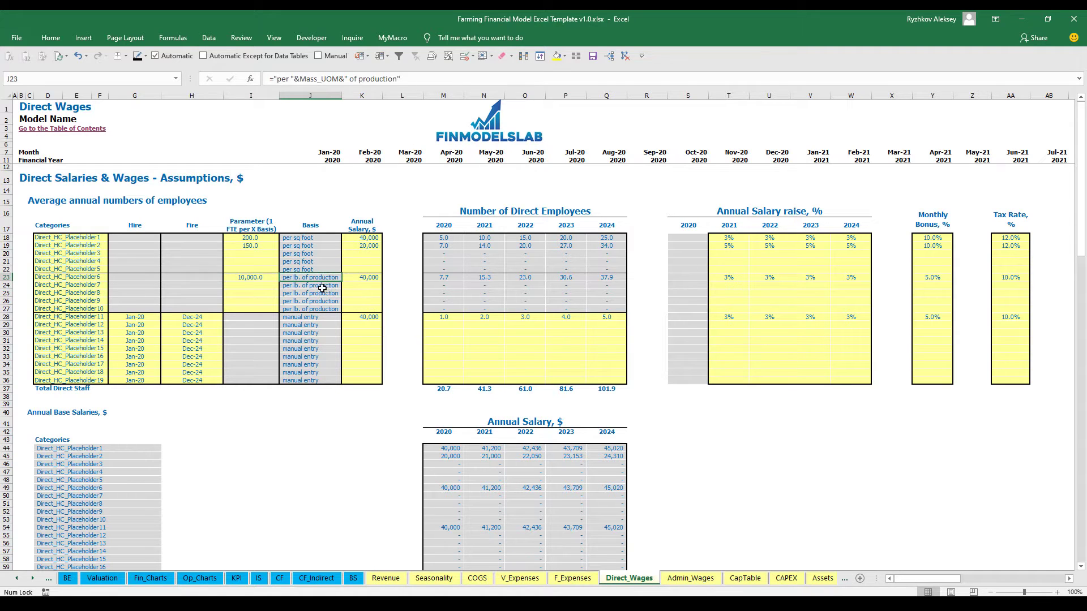
click(357, 278)
drag(733, 277, 856, 277)
click(926, 278)
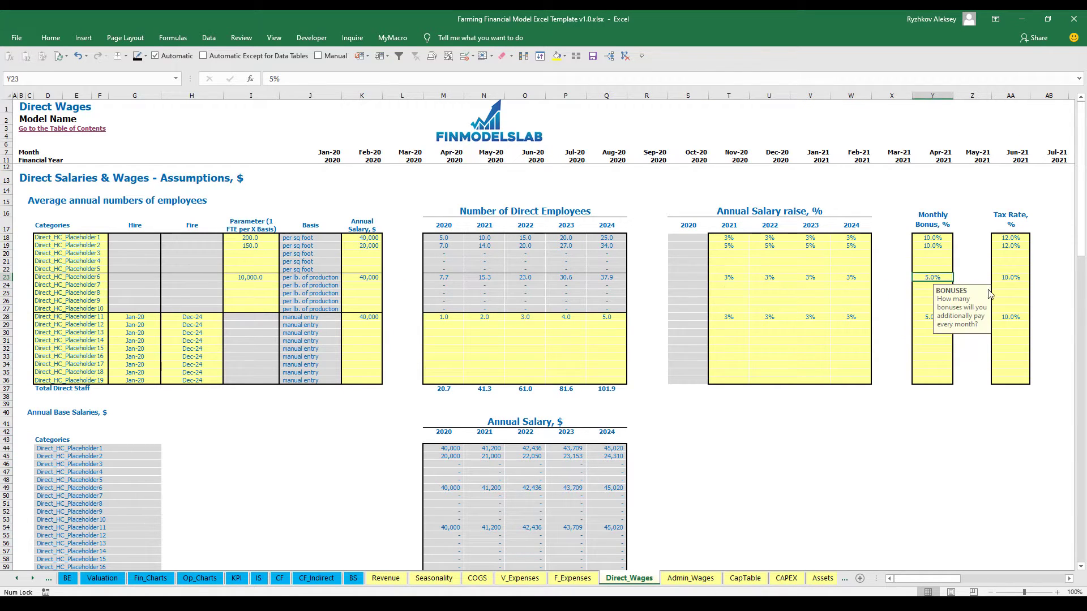
click(1017, 278)
drag(440, 277, 614, 278)
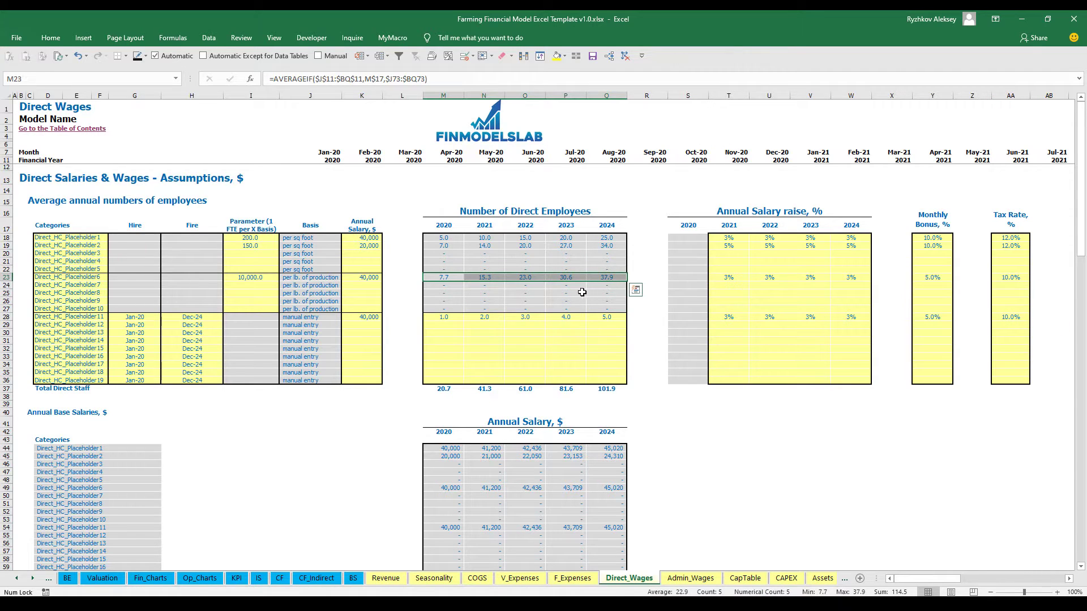
click(324, 277)
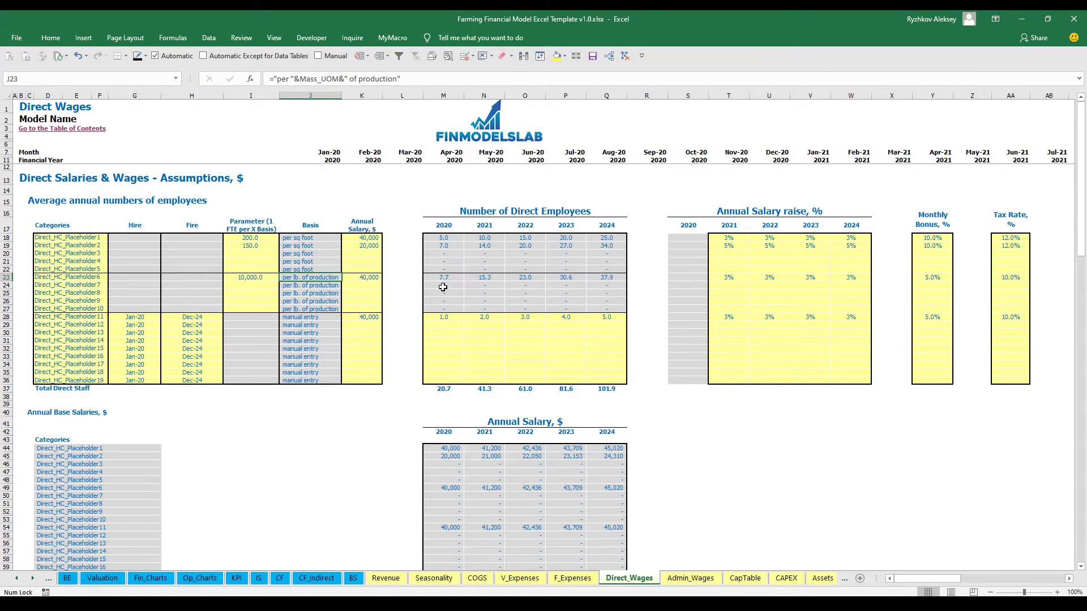
- Check the manual-entry staff category names and set the hire date of Direct_HC_Placeholder11 to Feb-20
drag(65, 318, 68, 380)
drag(87, 320, 91, 383)
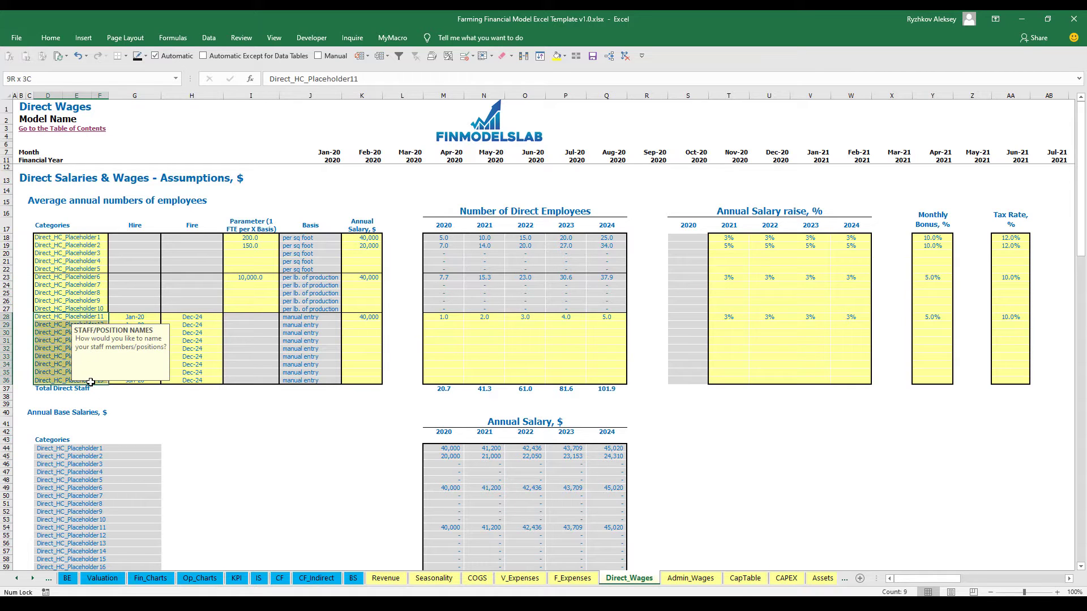
click(168, 412)
click(151, 319)
click(165, 317)
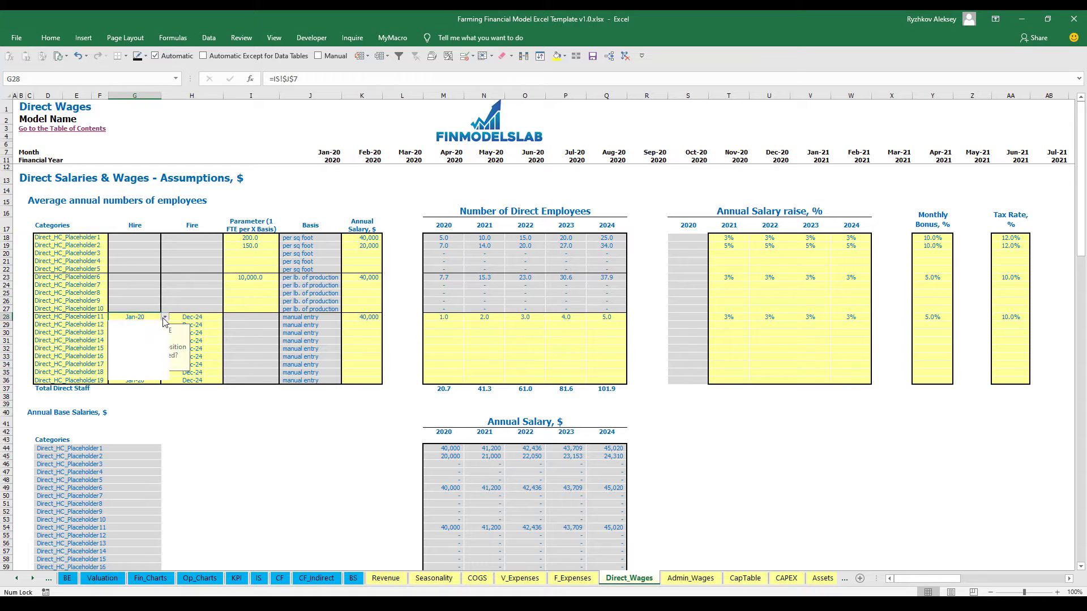
click(165, 331)
click(197, 317)
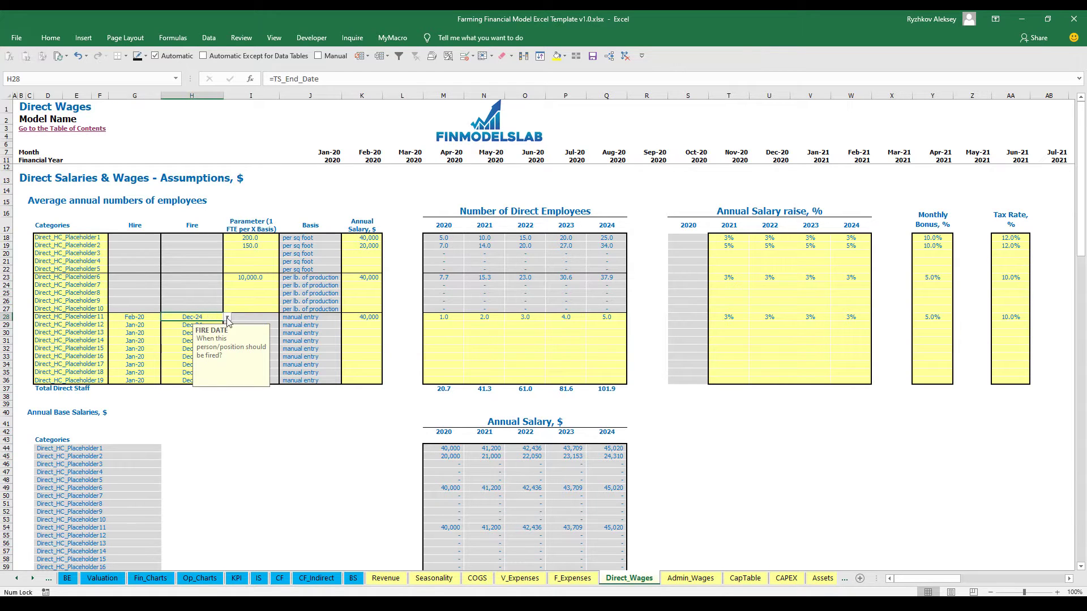
click(312, 438)
- Set the annual salary of the manual-entry category Direct_HC_Placeholder11 to 10,000
drag(307, 321, 322, 381)
click(369, 317)
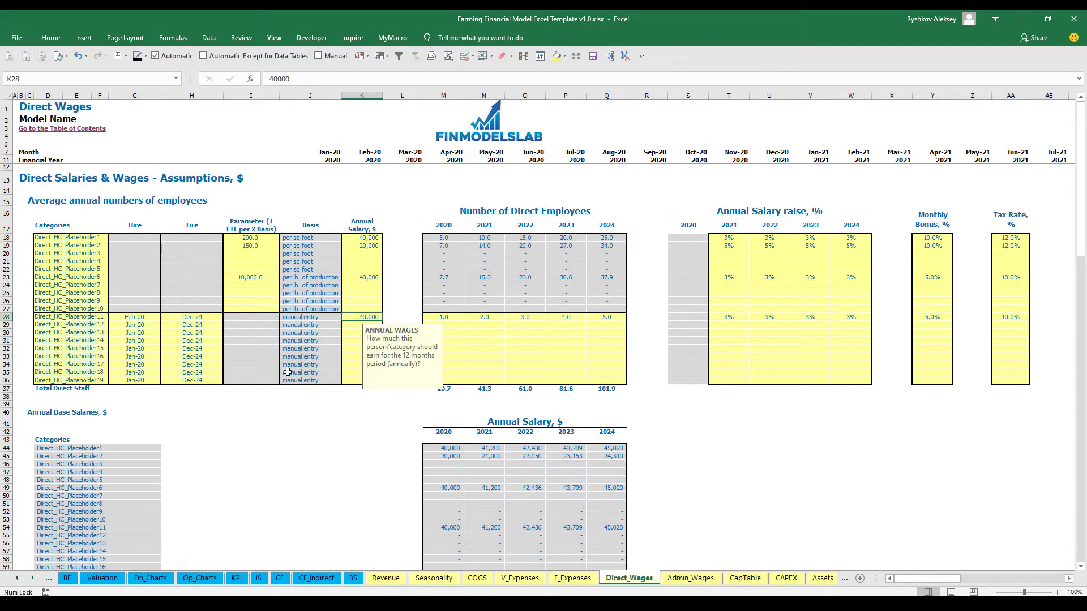
text(100)
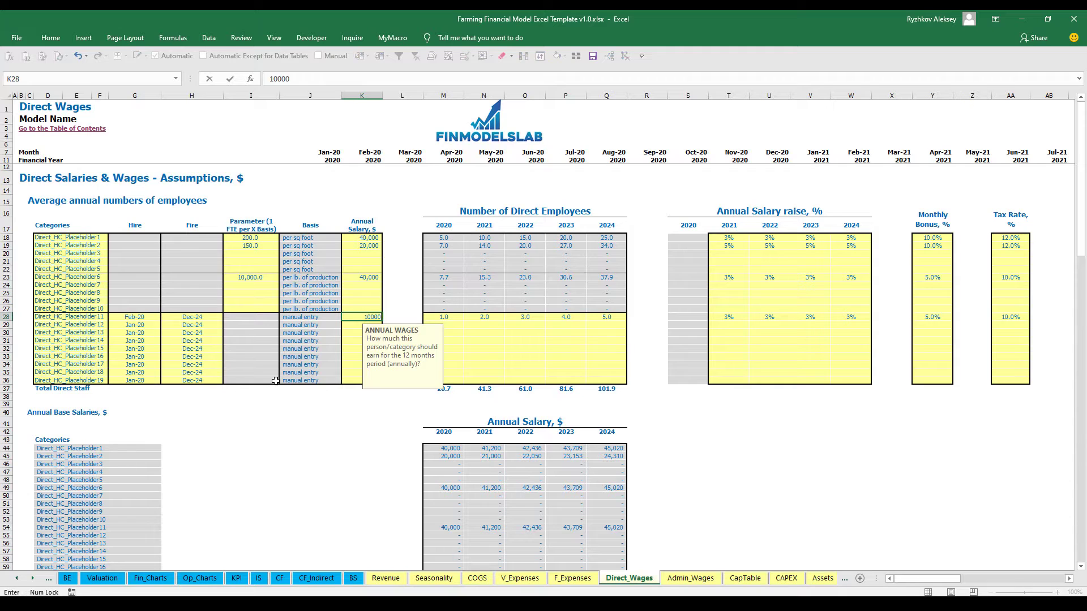
- Enter employee numbers of 2, 4, 6 and 8 for 2020 through 2023 for Direct_HC_Placeholder11, and fill in its 2024 number
click(444, 319)
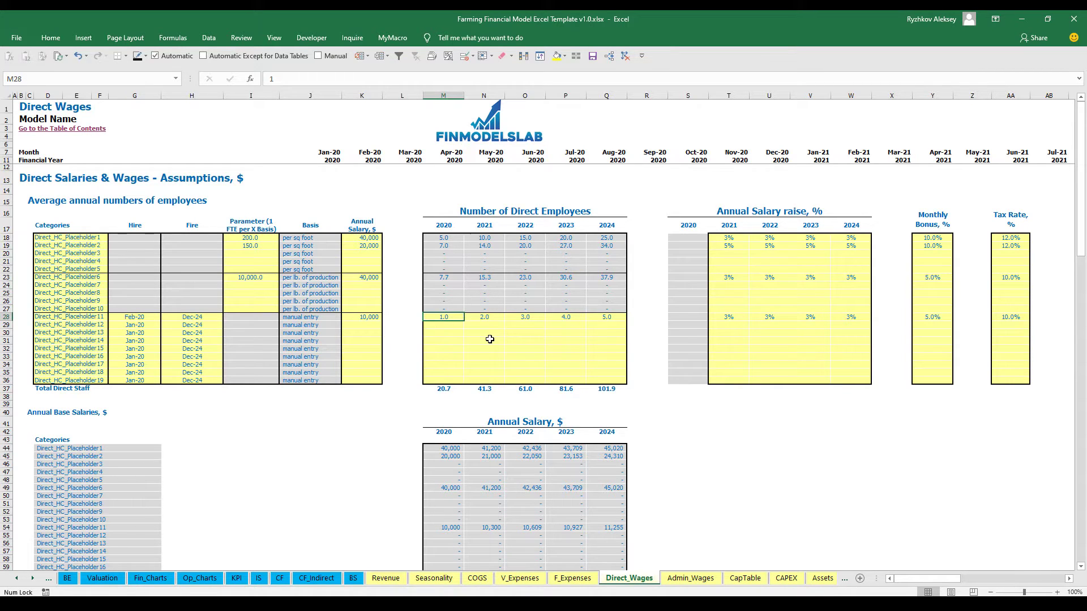
text(2)
key(Tab)
text(4)
key(Tab)
text(6)
key(Tab)
text(8)
key(Tab)
text(1)
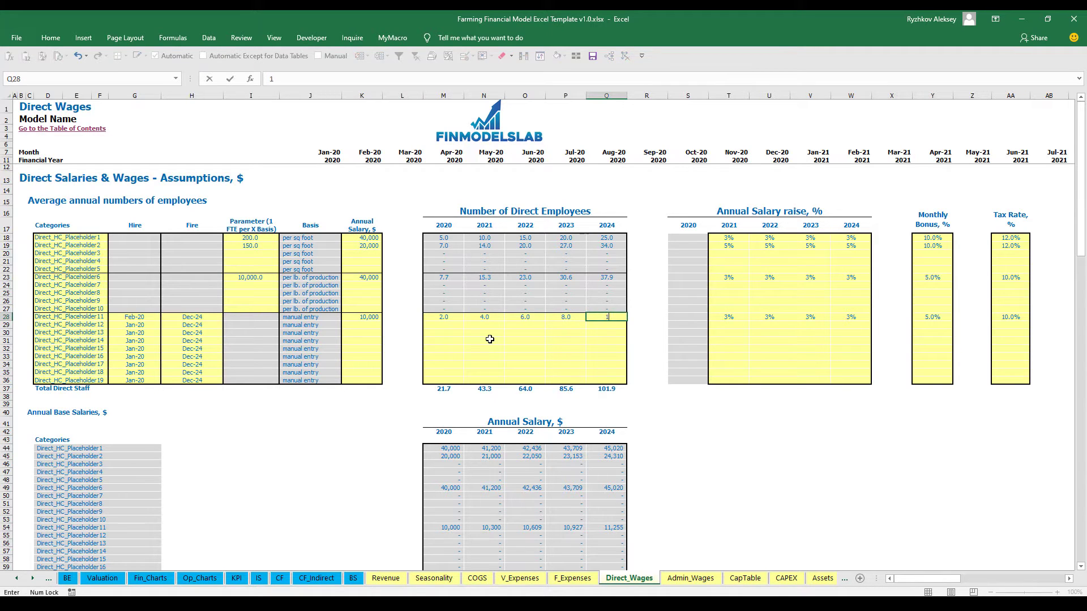
key(Return)
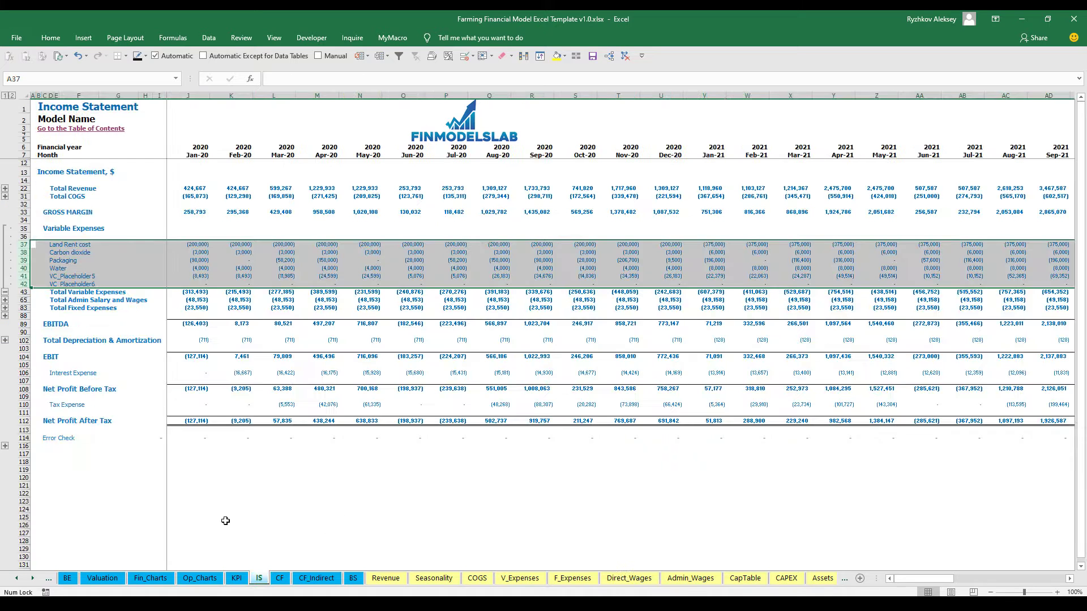
- Expand the COGS details in the Income Statement and examine the Direct Salary and Wages row
click(259, 578)
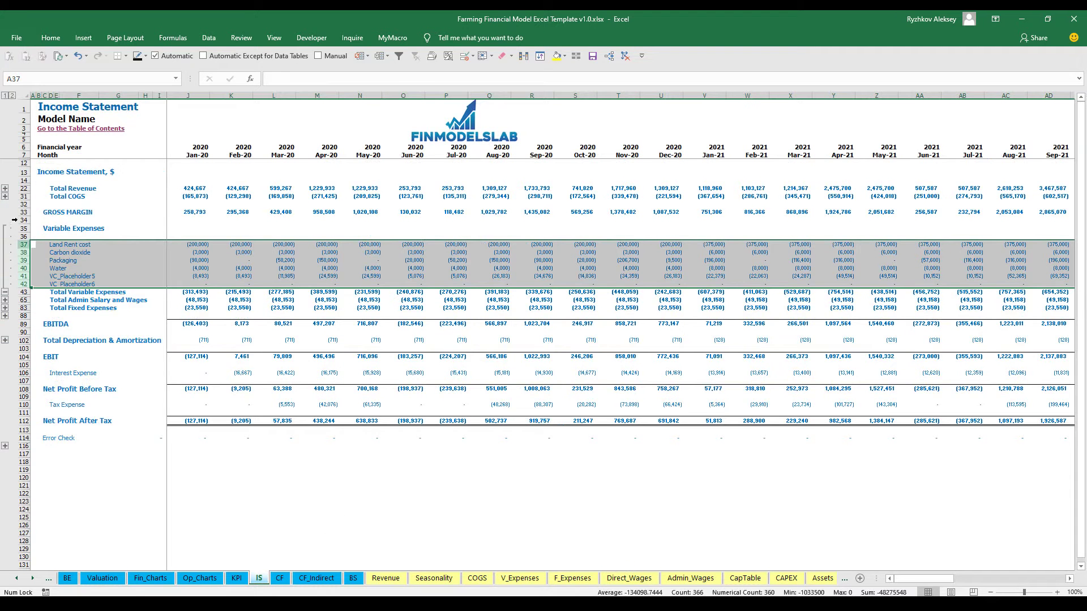
click(5, 197)
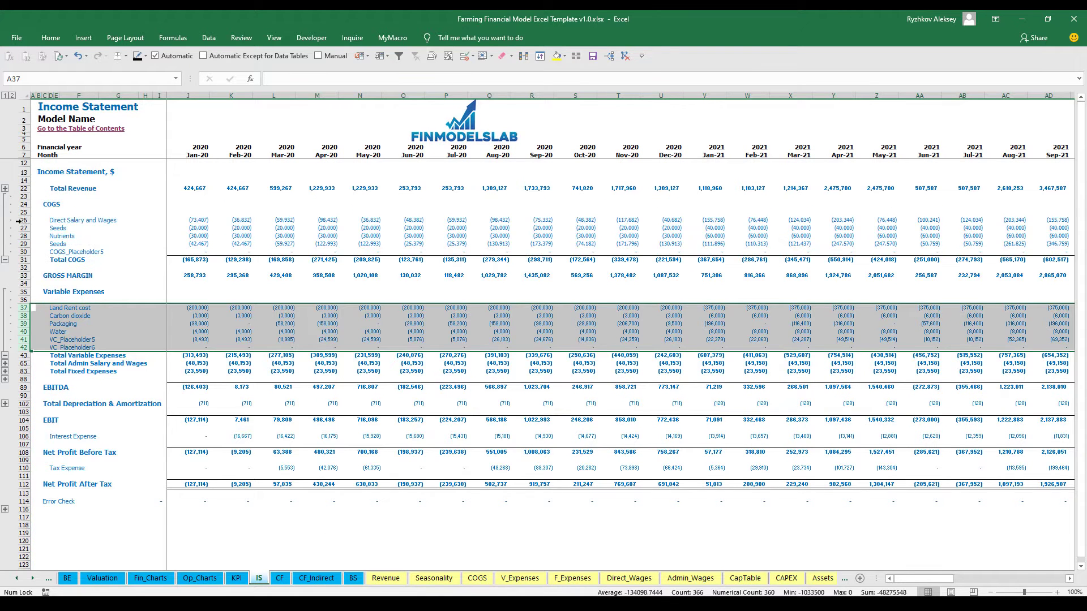
click(23, 222)
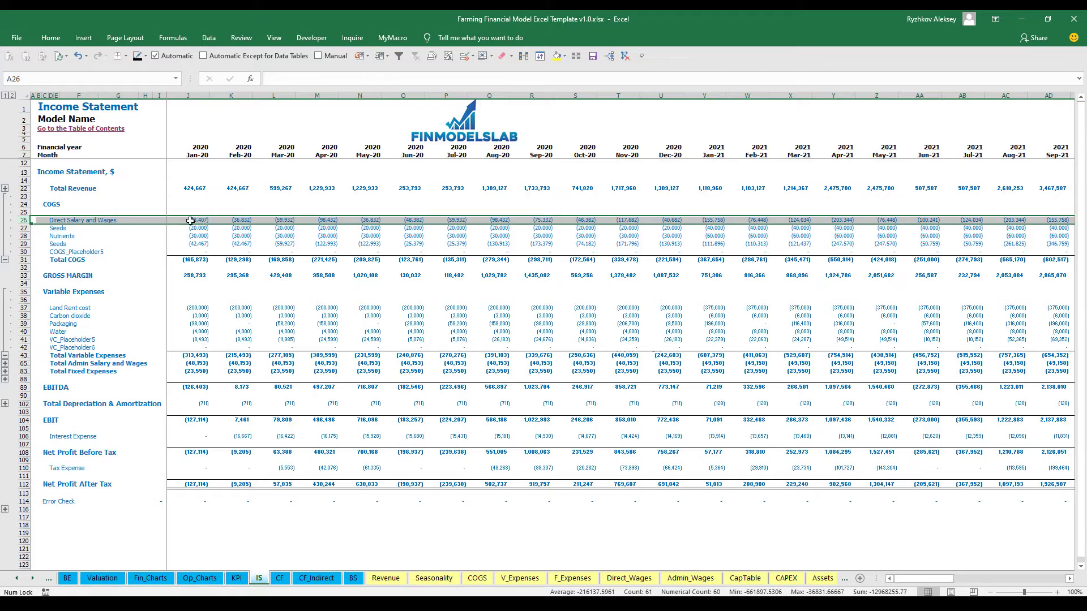
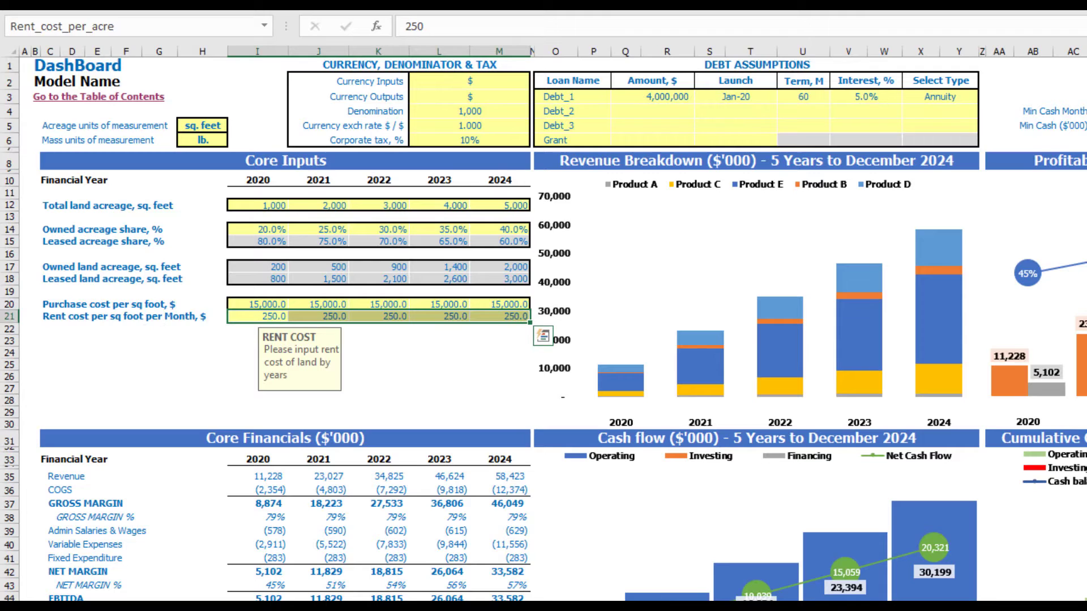
- Review the monthly Land Rent cost, the other variable expense categories and the calculation basis of Carbon dioxide
drag(407, 419, 978, 417)
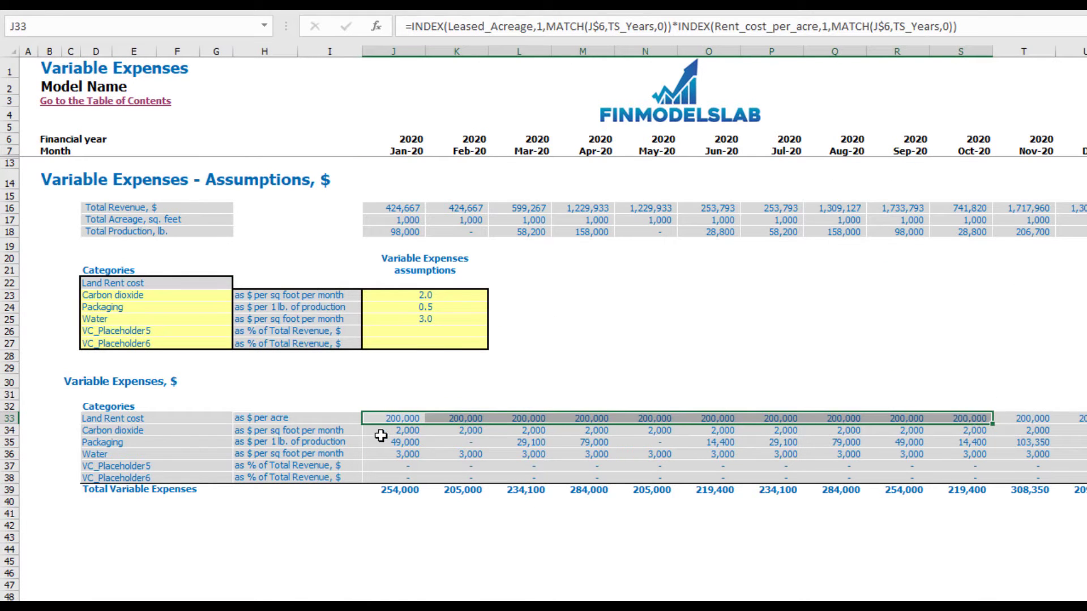
drag(167, 309, 165, 335)
click(239, 296)
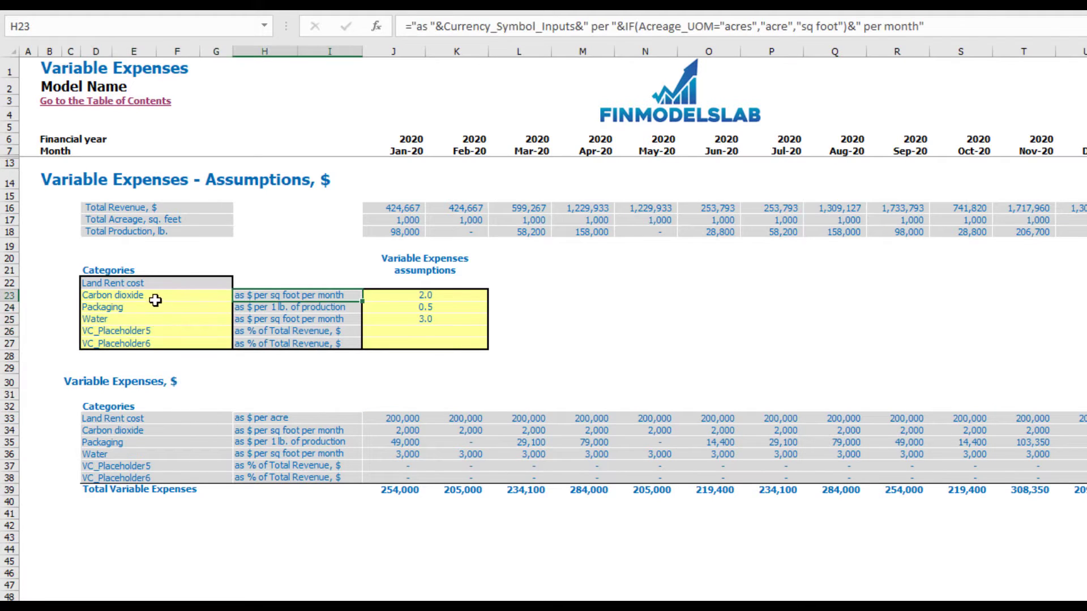
- Try renaming the Carbon dioxide variable expense category as "Var exp 2" and undo the rename
click(130, 301)
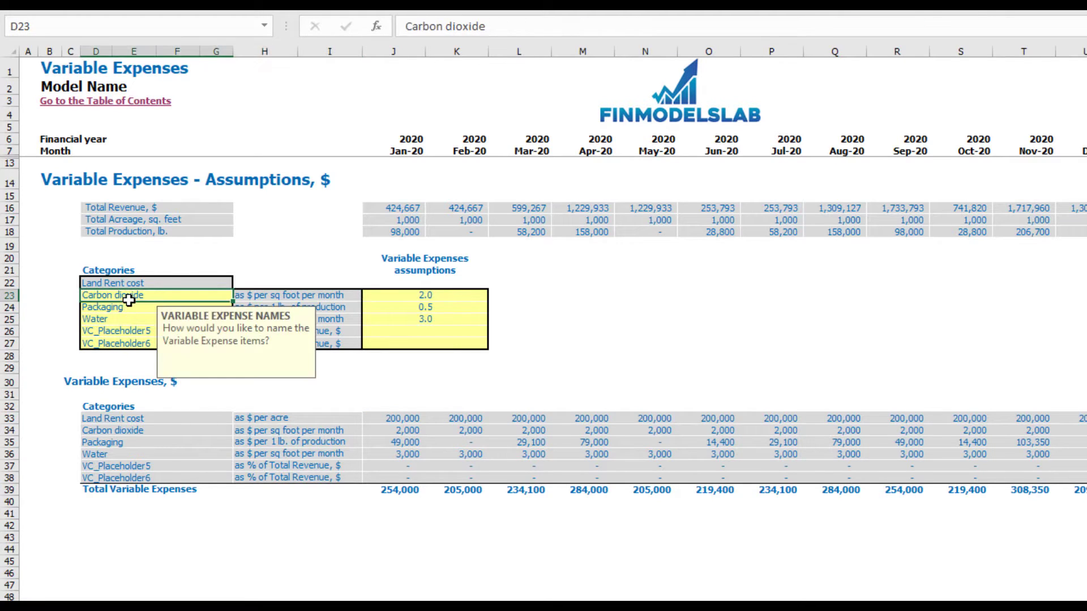
text(Var)
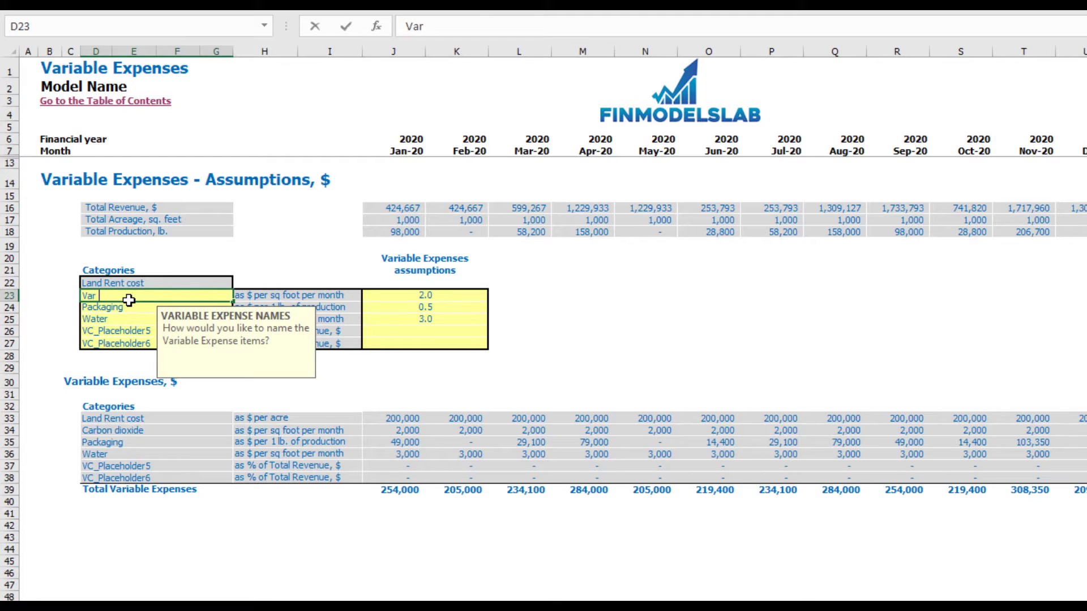
text( exp 2)
key(Return)
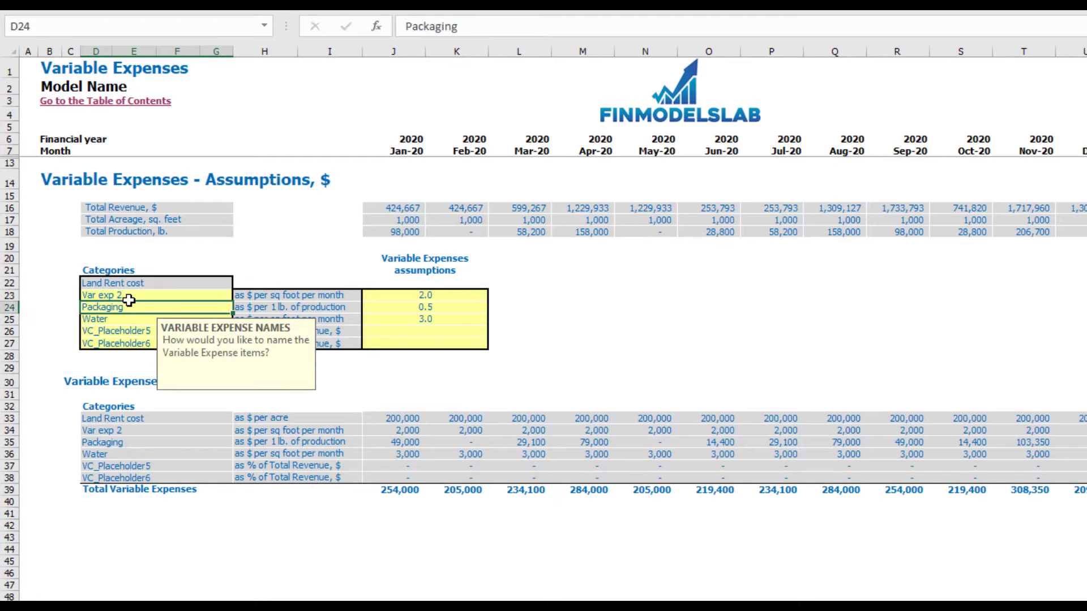
key(ctrl+z)
click(247, 259)
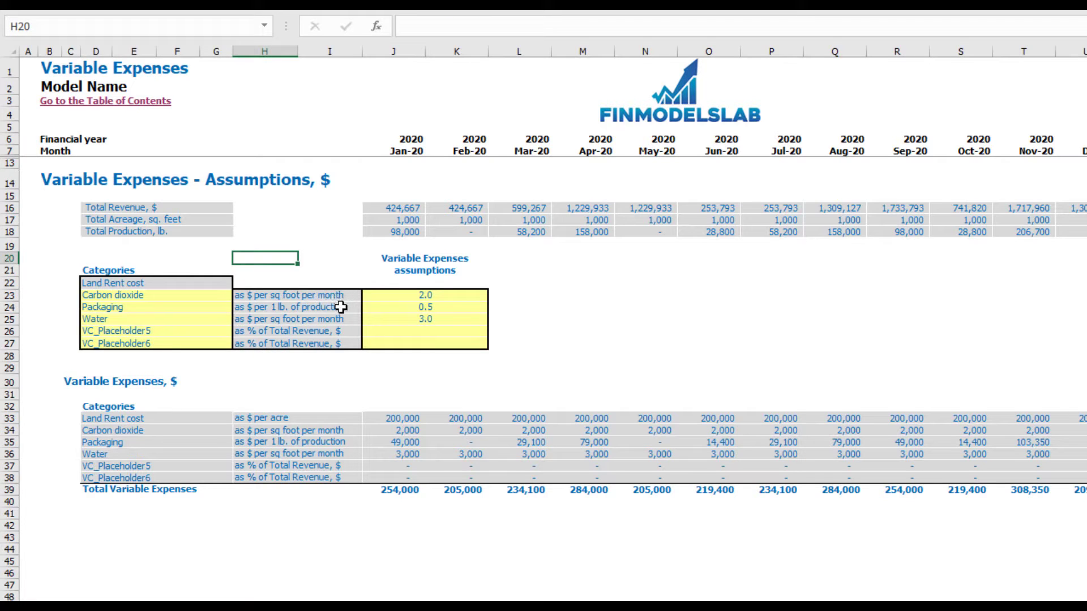
- Set the Carbon dioxide variable expense assumption to 3 $ per sq foot per month
click(310, 296)
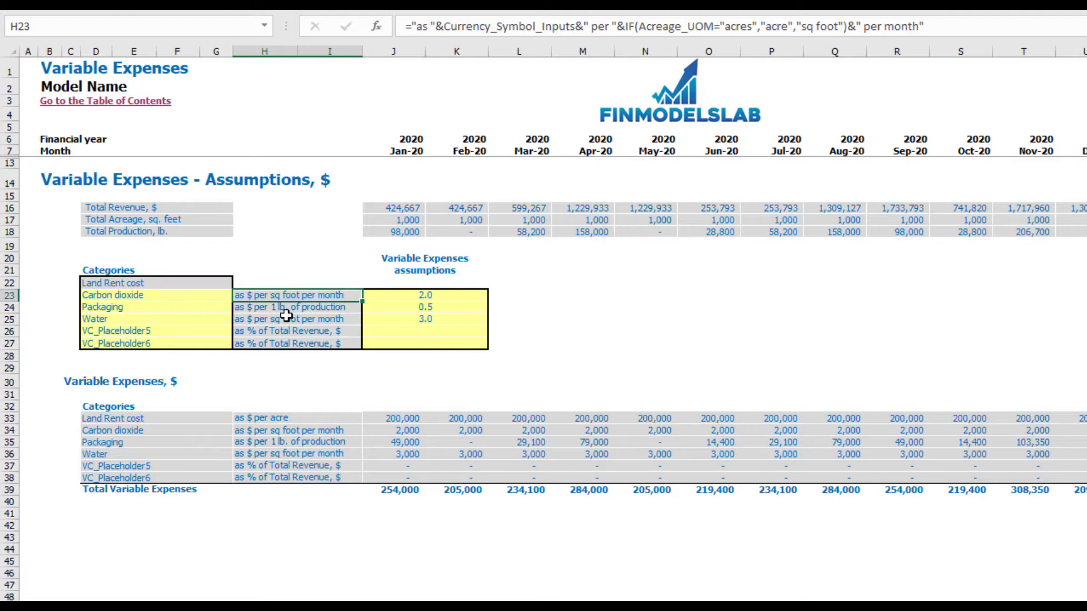
key(Tab)
text(3)
key(Return)
- Set the Packaging variable expense assumption to 1 $ per lb. of production
key(Left)
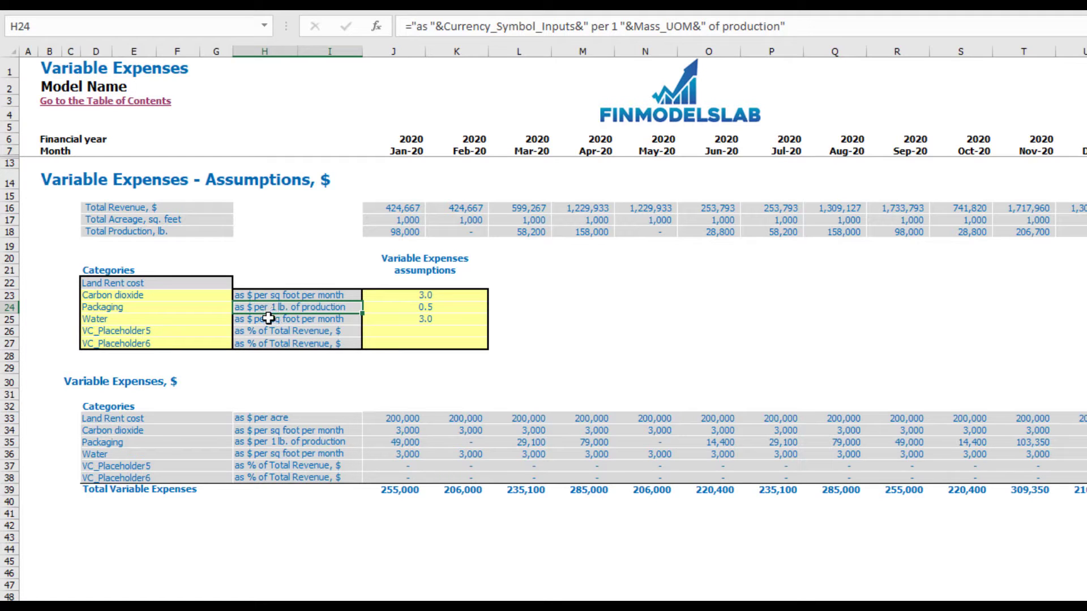
click(153, 307)
click(385, 307)
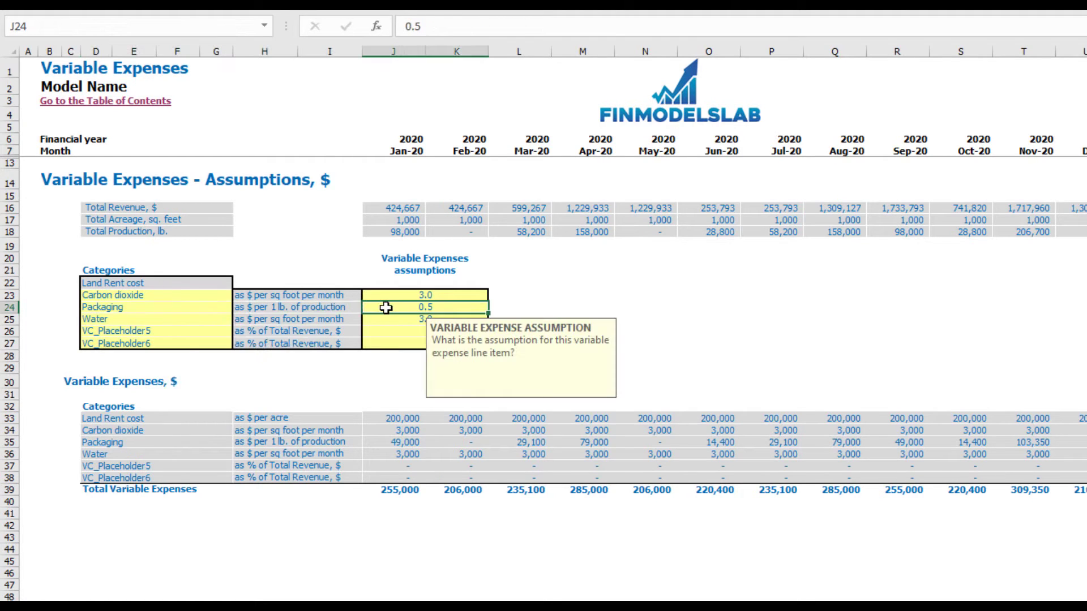
text(1)
key(Return)
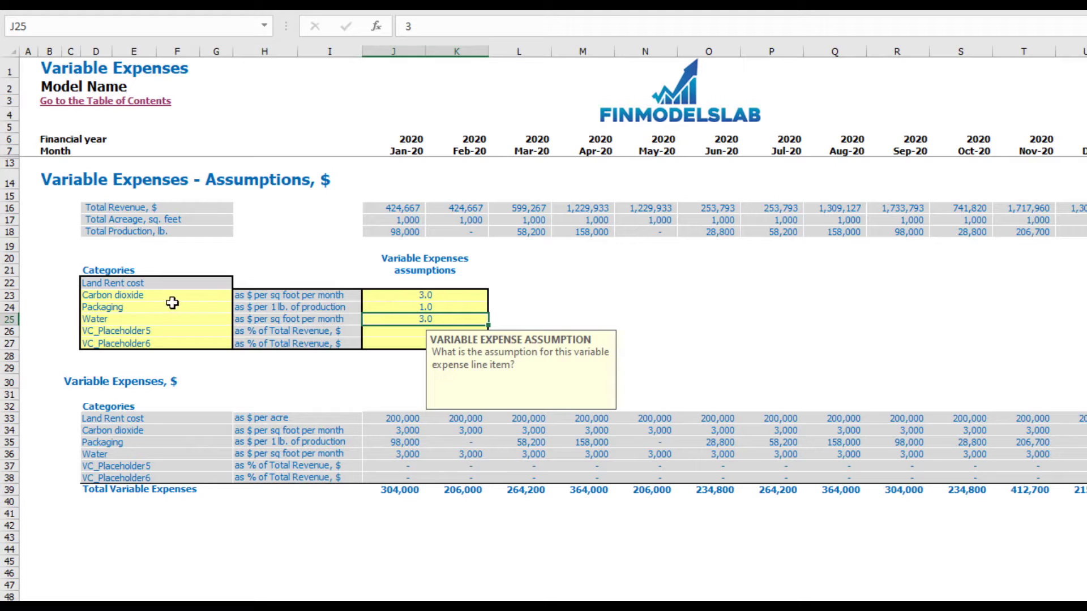
- Set the Water variable expense assumption to 4 $ per sq foot per month
click(152, 318)
click(271, 321)
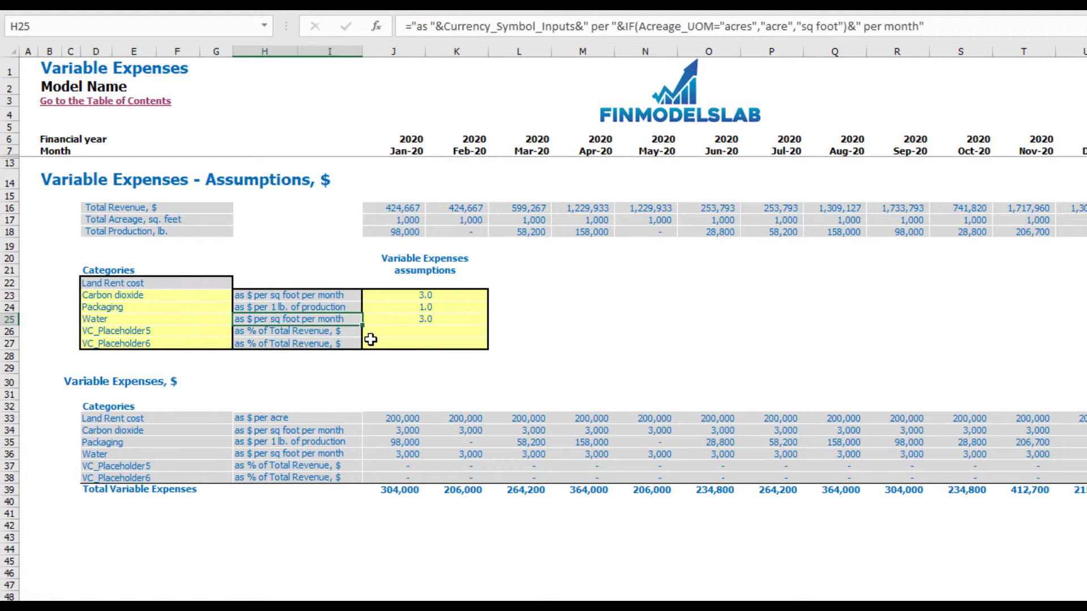
click(424, 319)
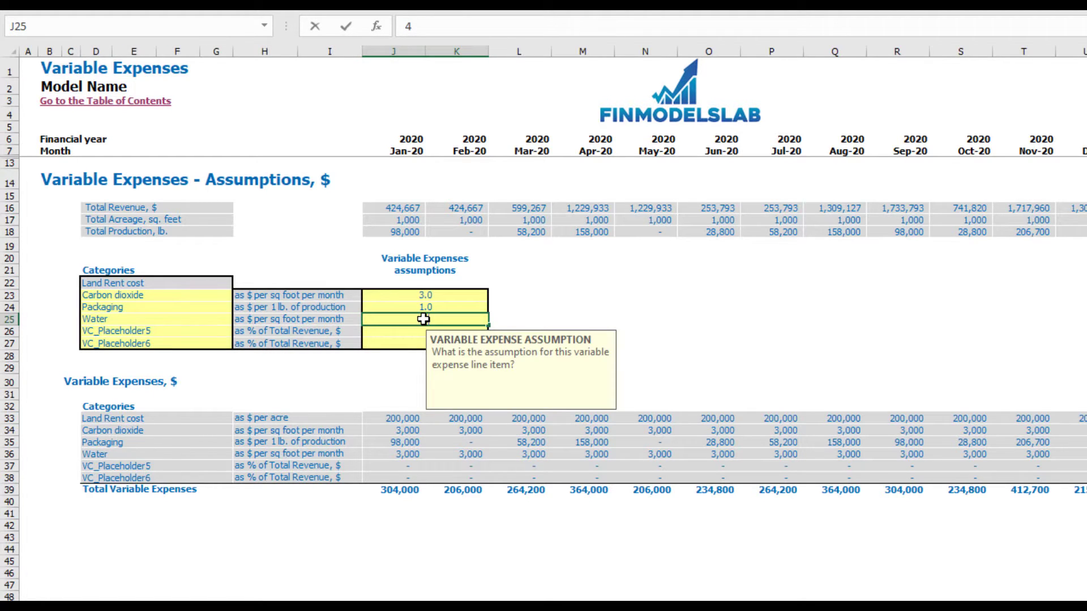
key(Return)
- Set the variable expense assumption for VC_Placeholder5 to 2% of Total Revenue
drag(300, 331, 305, 338)
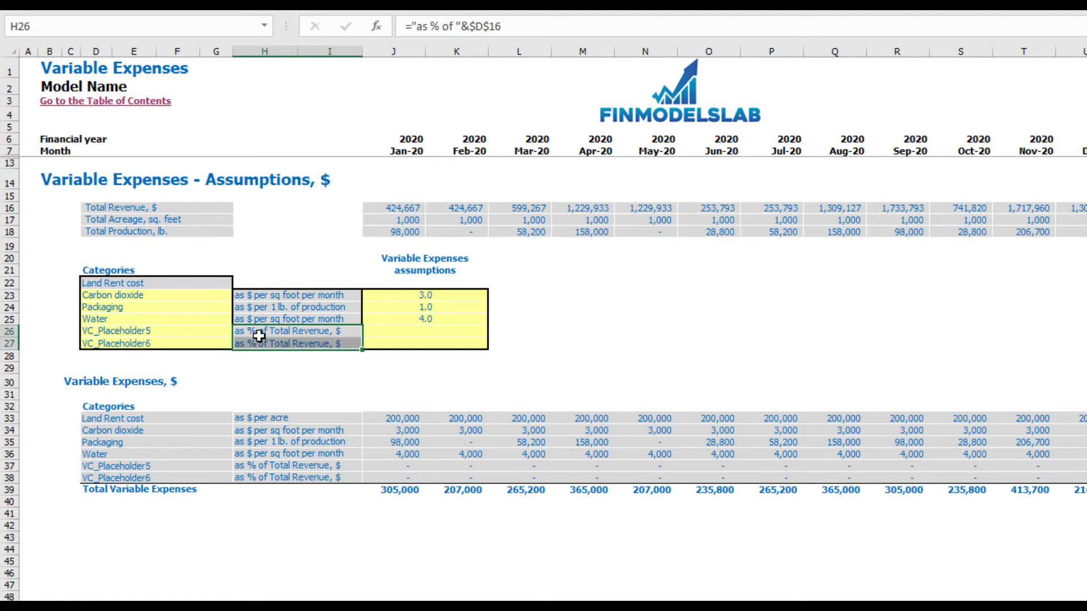
click(447, 325)
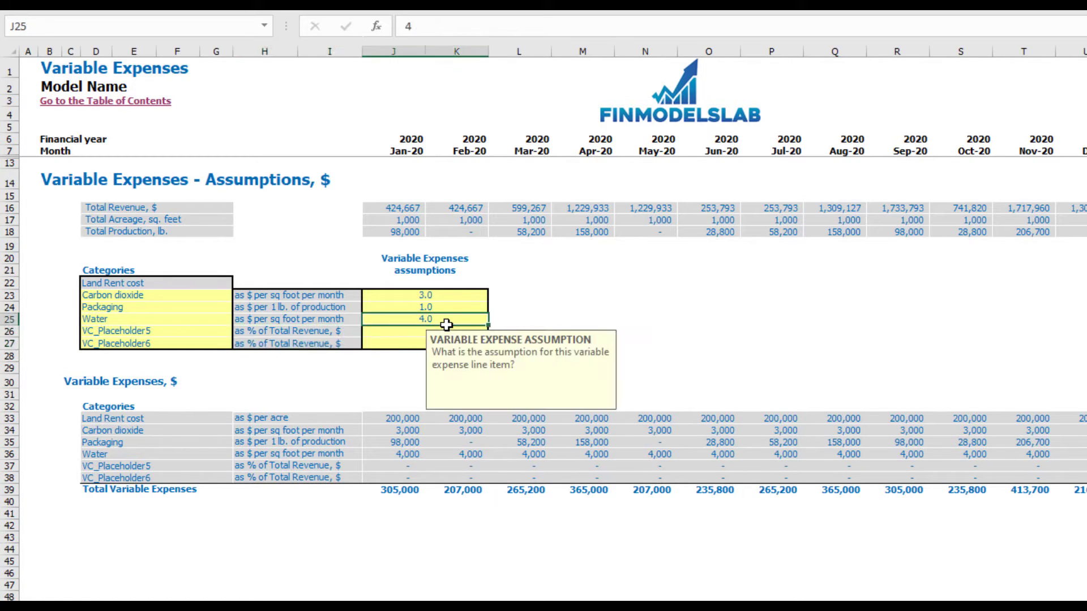
click(447, 331)
text(2)
key(Return)
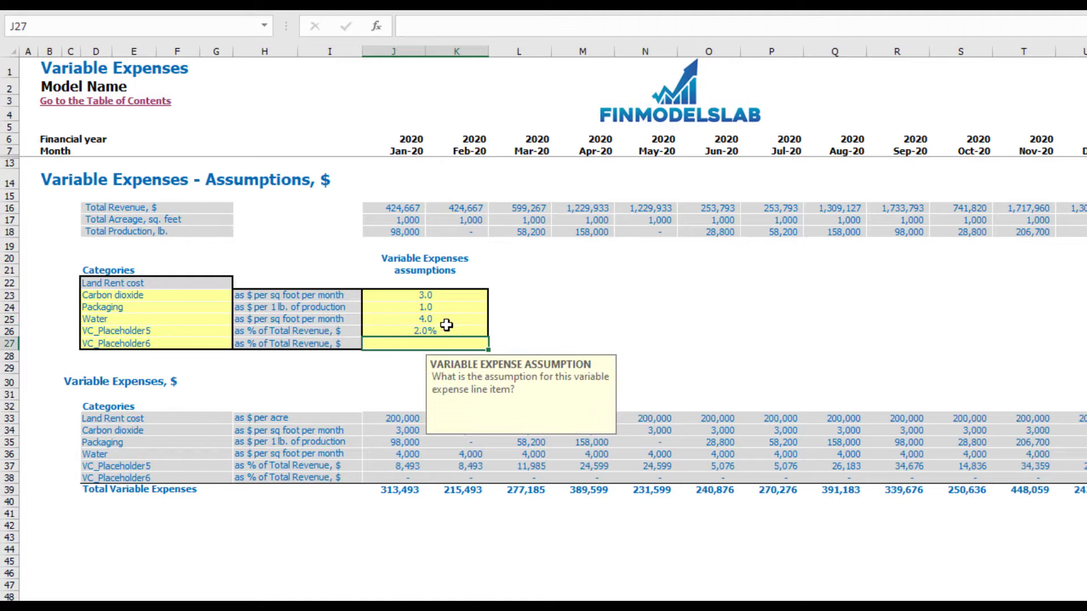
- Examine the Total Revenue, Total Acreage and Total Production rows that drive the variable expense calculations
click(586, 297)
mouse_move(10, 207)
mouse_down()
mouse_move(14, 226)
mouse_move(11, 209)
mouse_up()
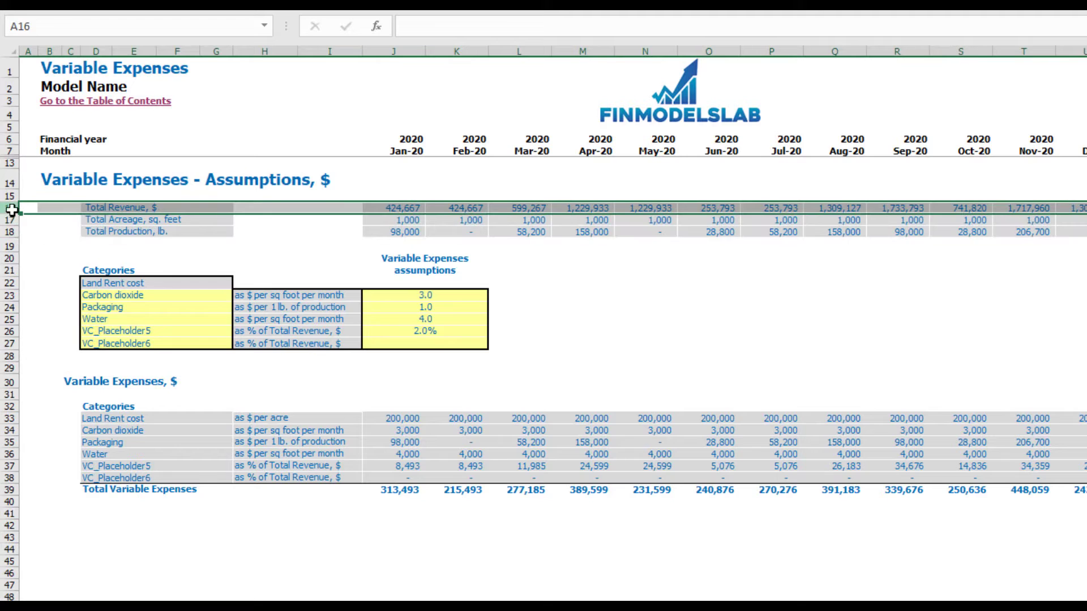
click(11, 219)
drag(7, 237, 6, 237)
click(7, 232)
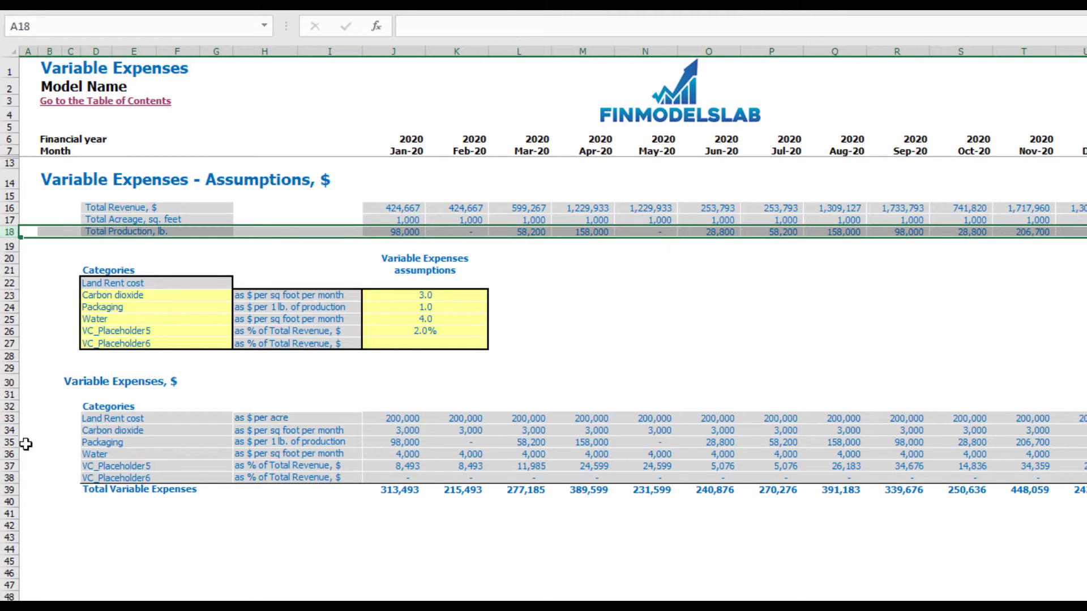
- Examine the monthly expense rows on the Variable Expenses sheet and the matching lines in the Income Statement
drag(9, 419, 8, 477)
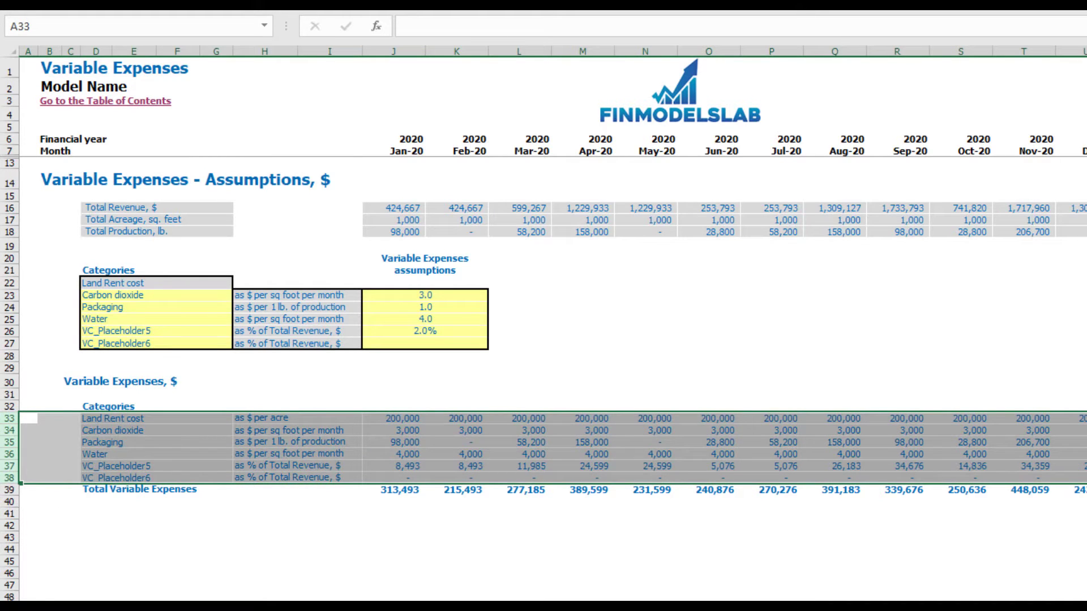
key(ctrl+Page_Down)
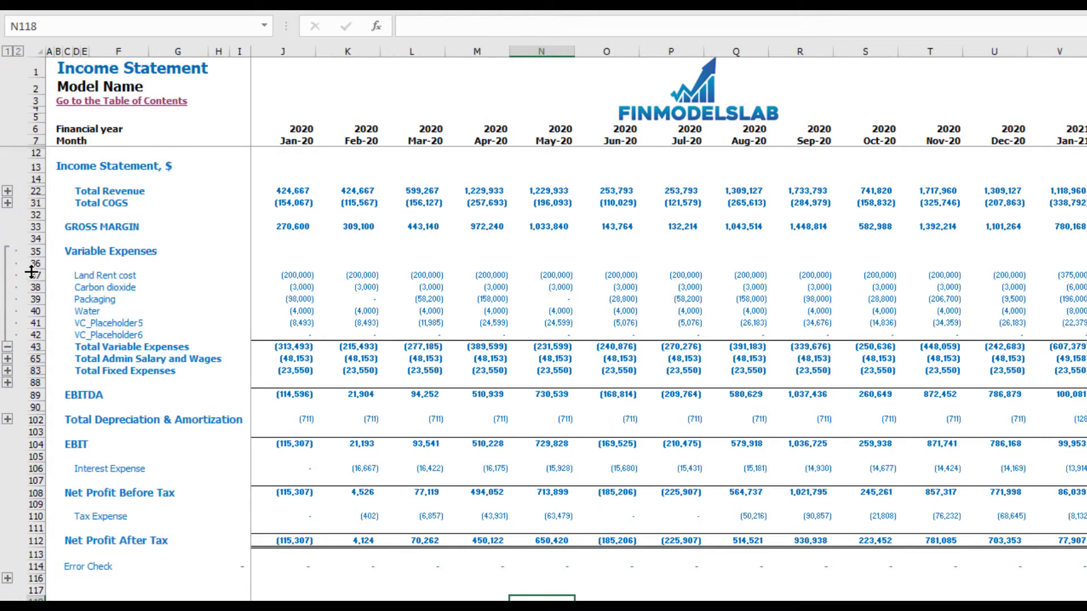
drag(31, 273, 32, 335)
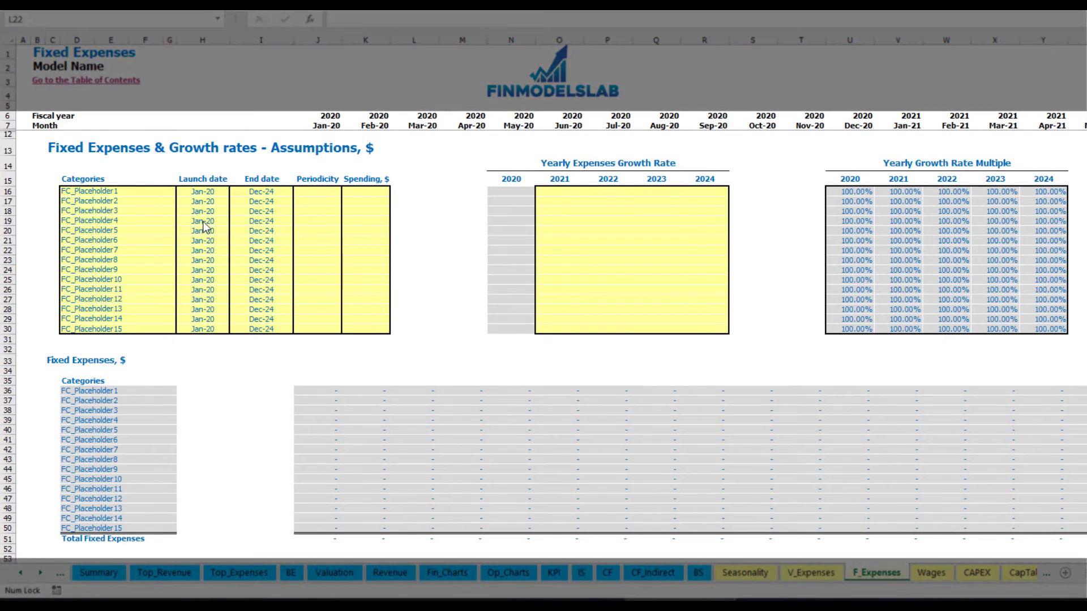
- Name the first fixed expense category Utilities and set its launch date to Mar-20
click(120, 192)
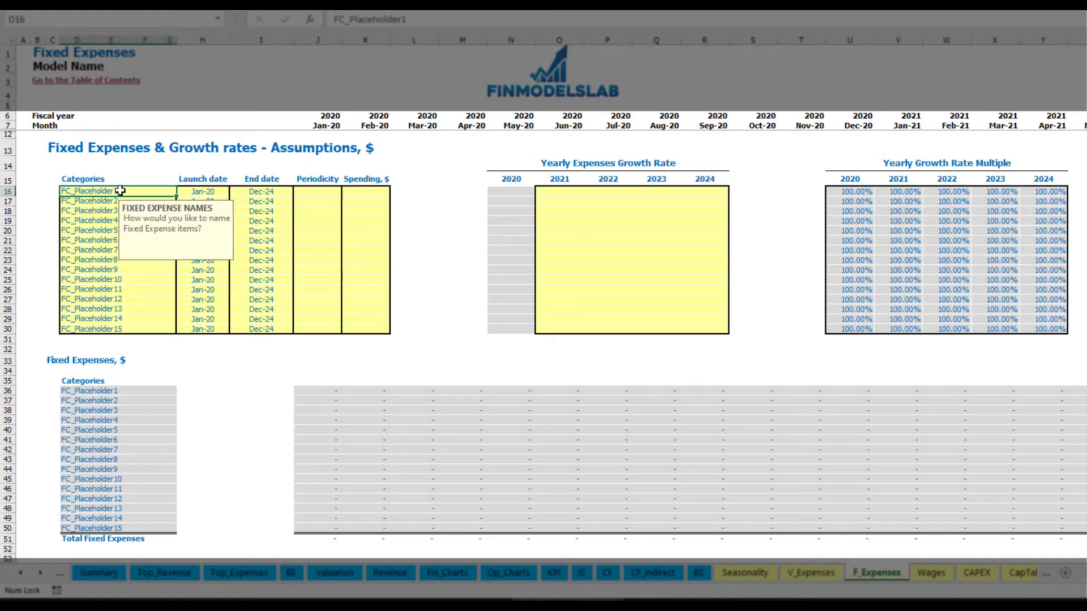
text(Utilities)
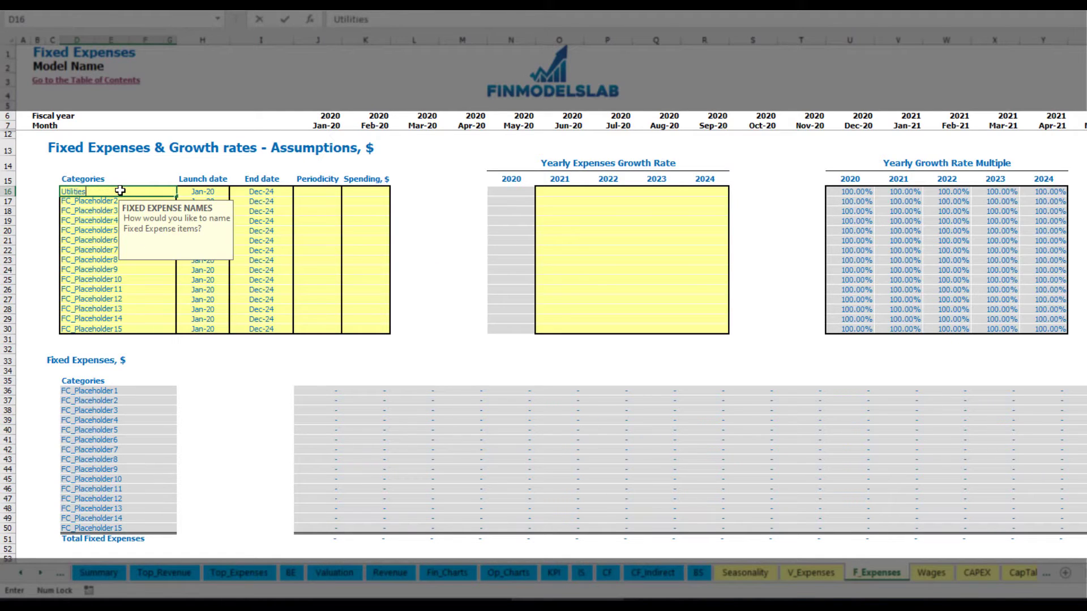
key(Return)
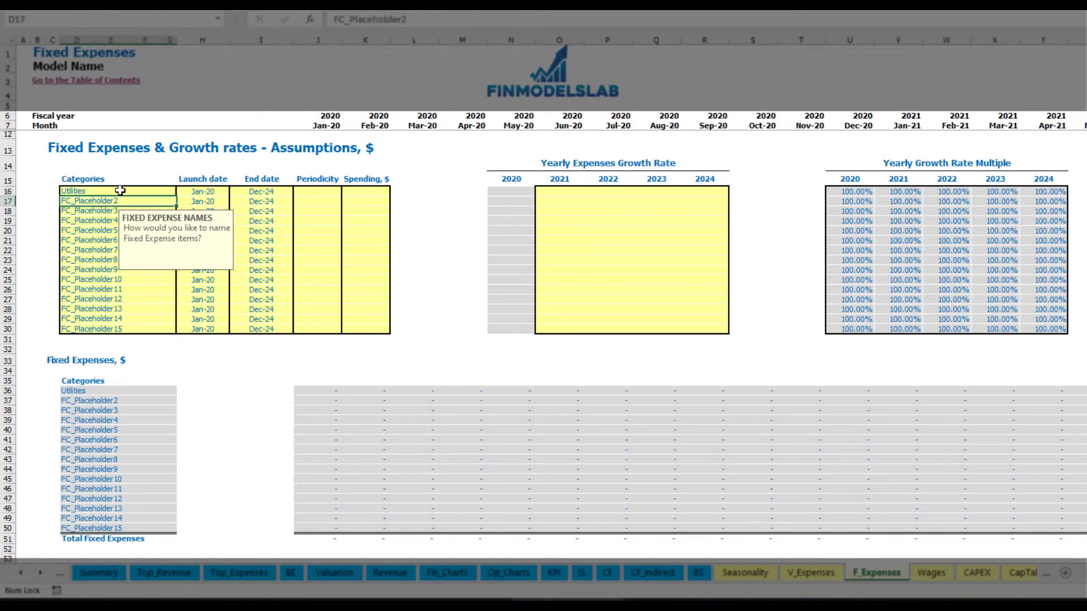
click(205, 190)
click(234, 192)
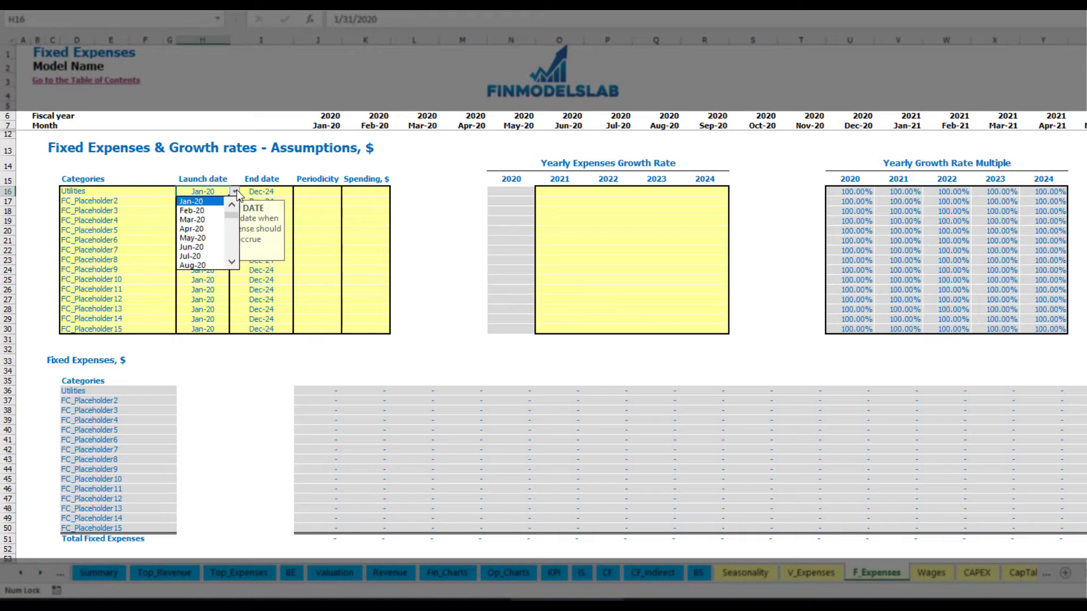
click(203, 218)
- Check the Utilities end date against the monthly timeline of the Fixed Expenses sheet
click(281, 191)
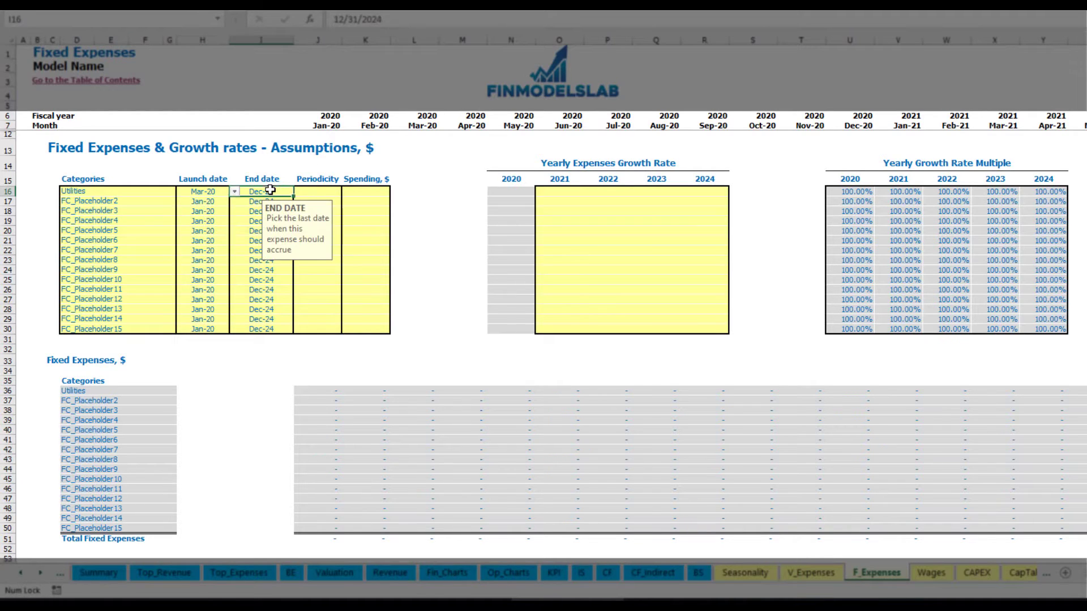
click(326, 129)
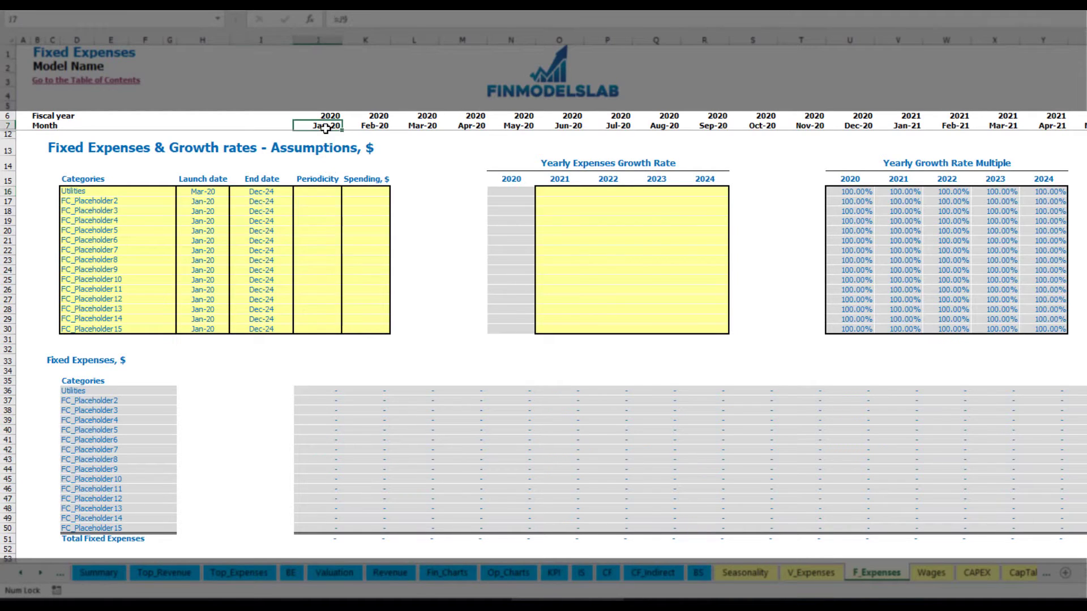
key(ctrl+Right)
key(ctrl+Left)
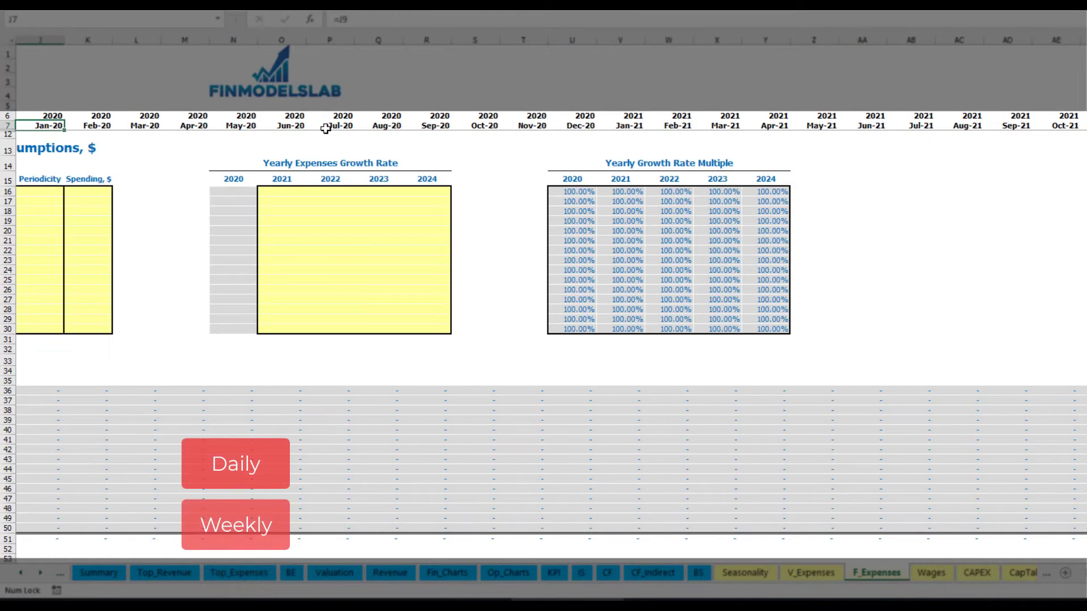
key(Left)
key(Left)
scroll(325, 129, left, 3)
- Set the Utilities expense's periodicity to Daily and its spending to 50 $
click(324, 192)
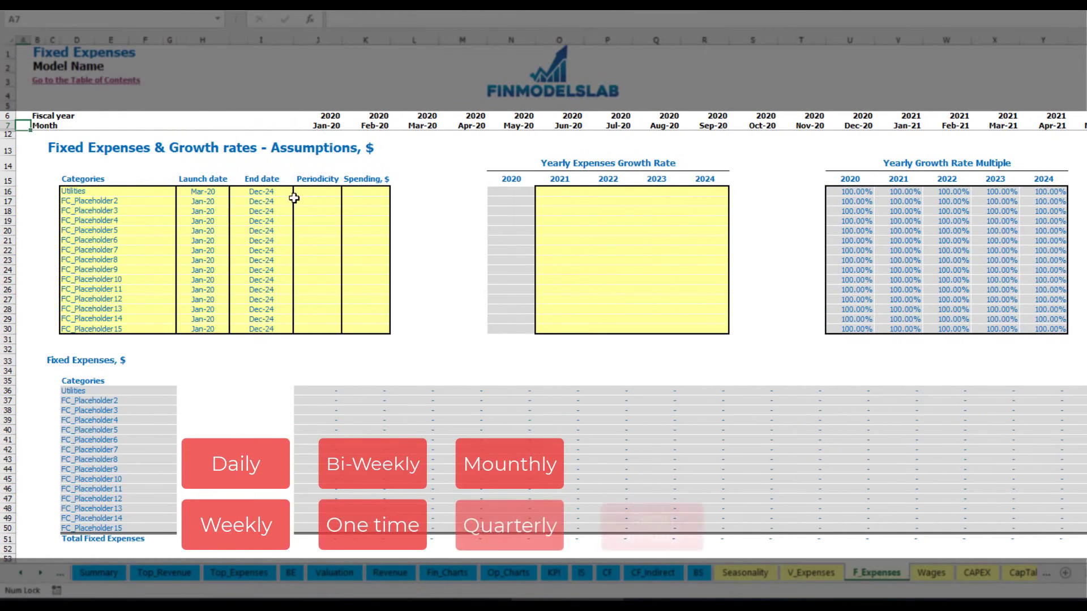
click(347, 192)
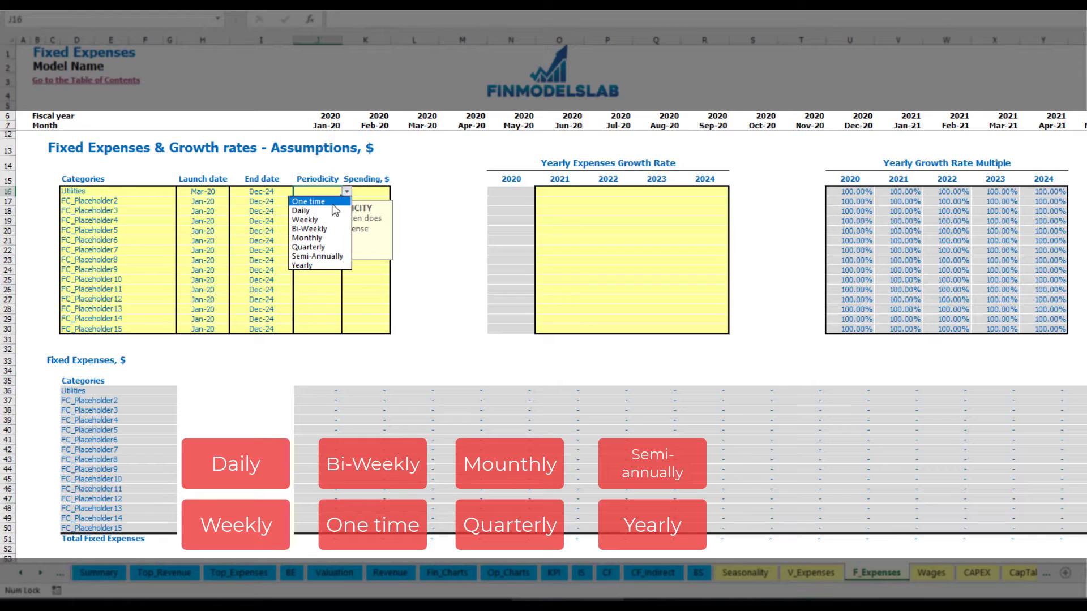
click(302, 211)
key(Right)
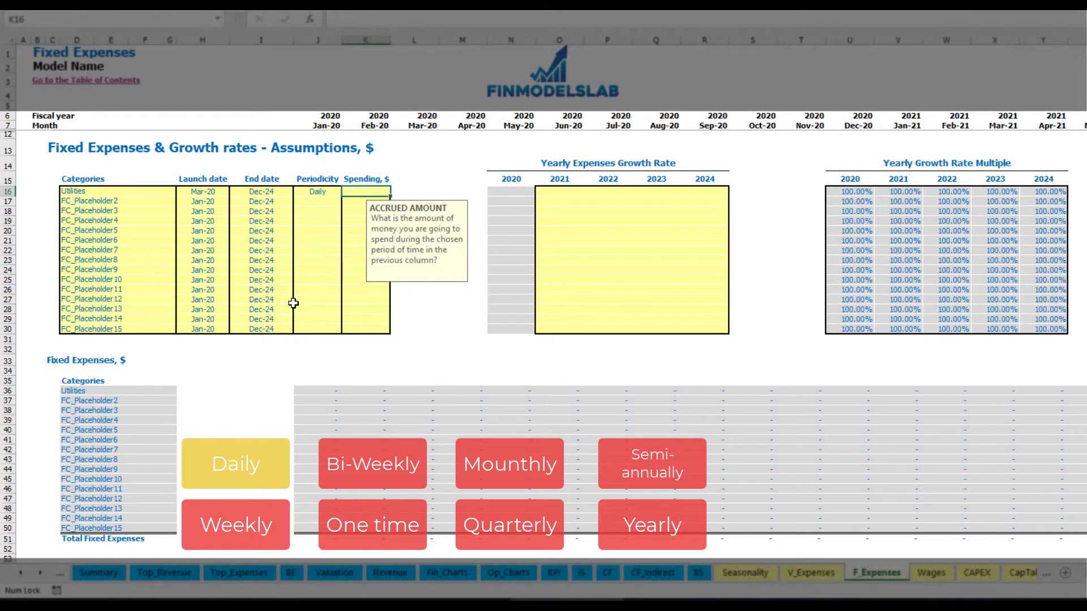
text(50)
key(Return)
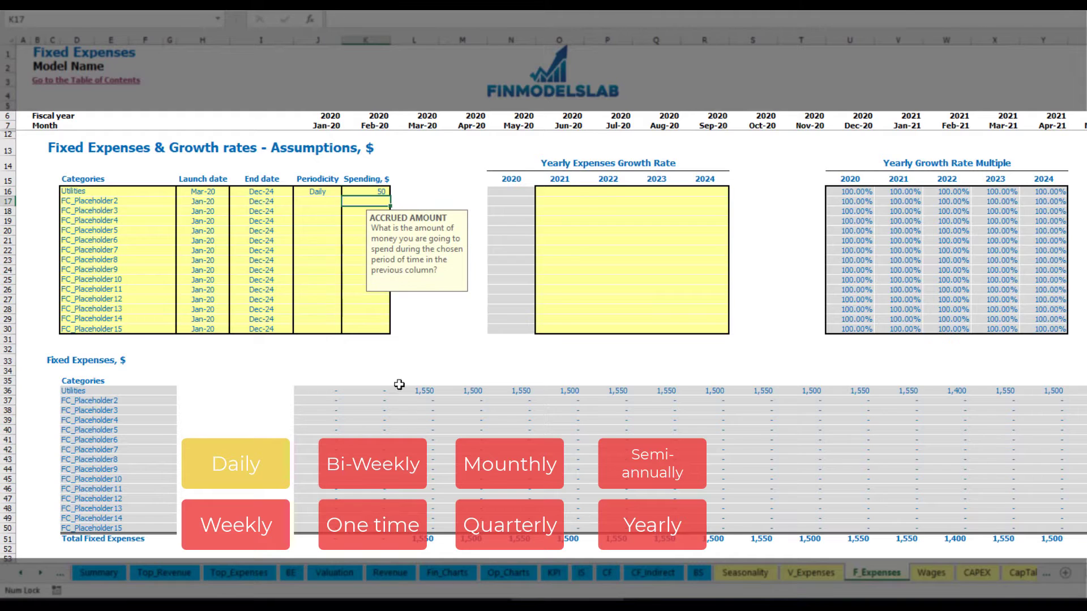
- Compare the calculated Utilities expense for Mar-20 with that for Apr-20
click(422, 394)
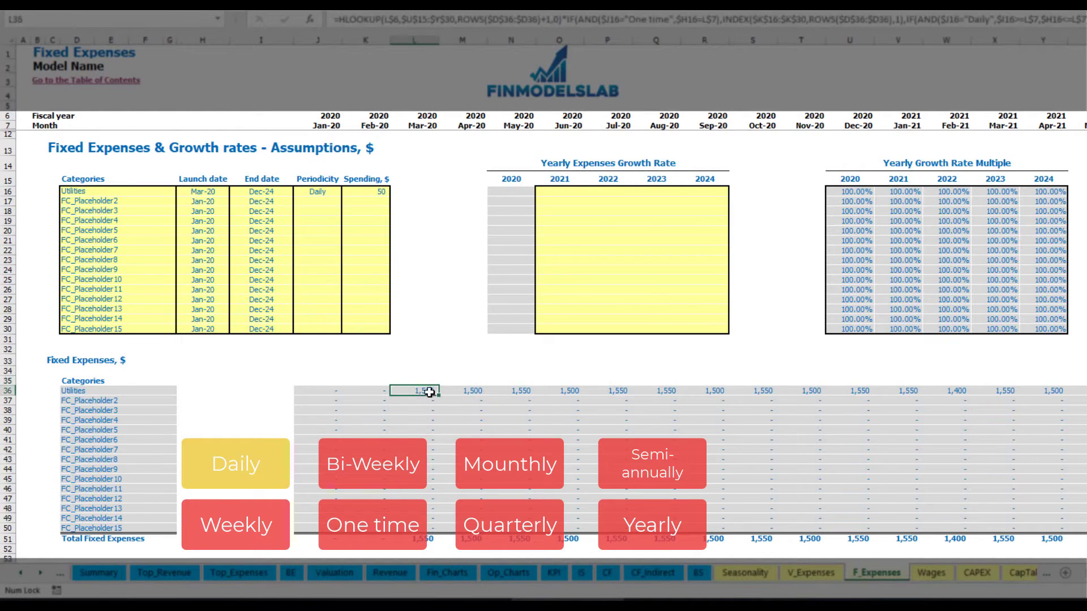
click(460, 396)
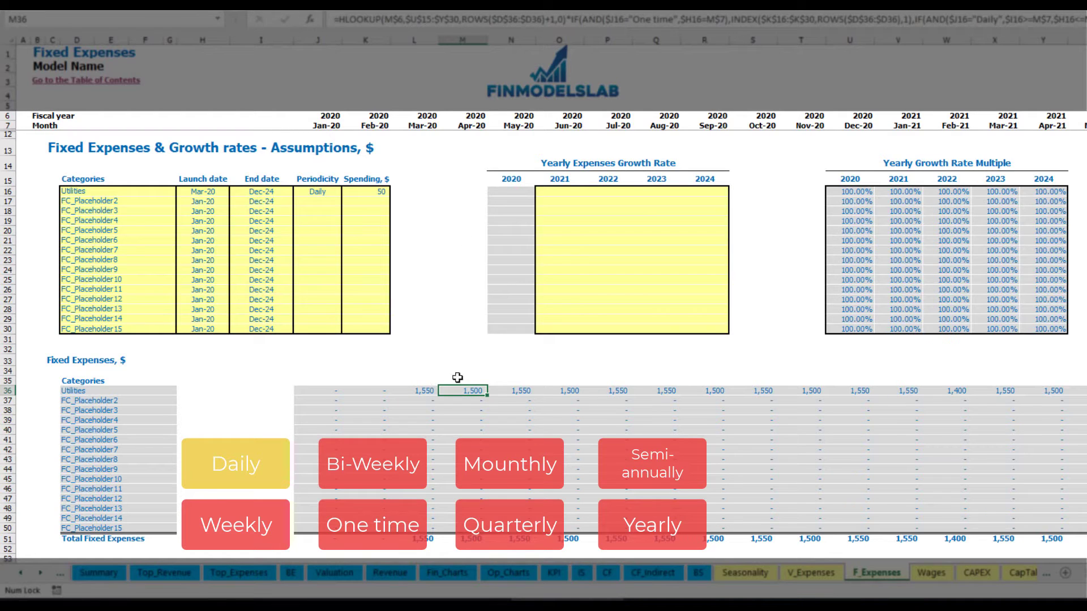
click(420, 124)
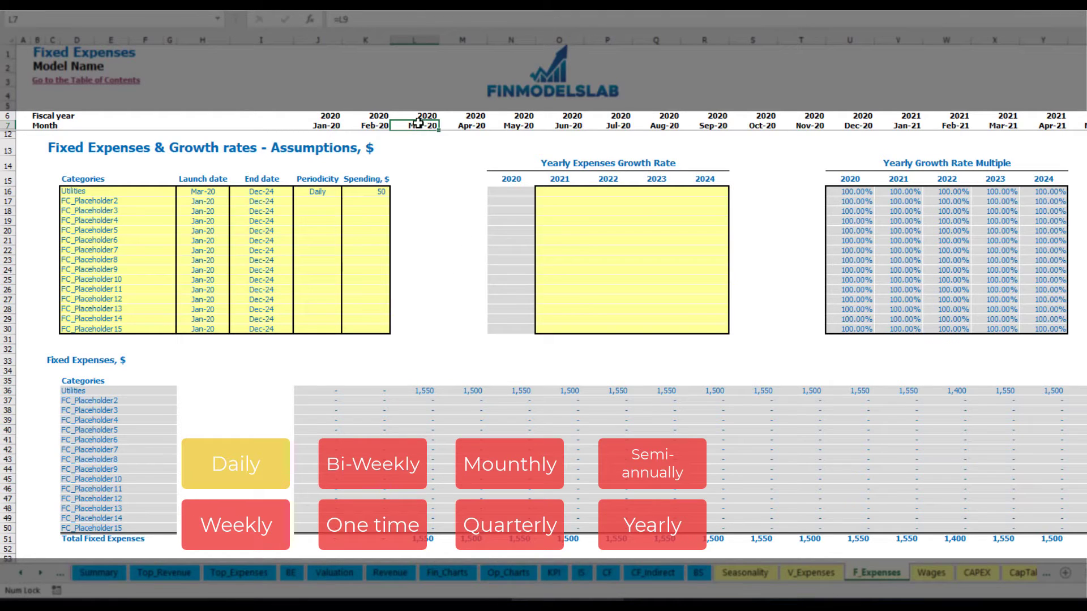
click(427, 392)
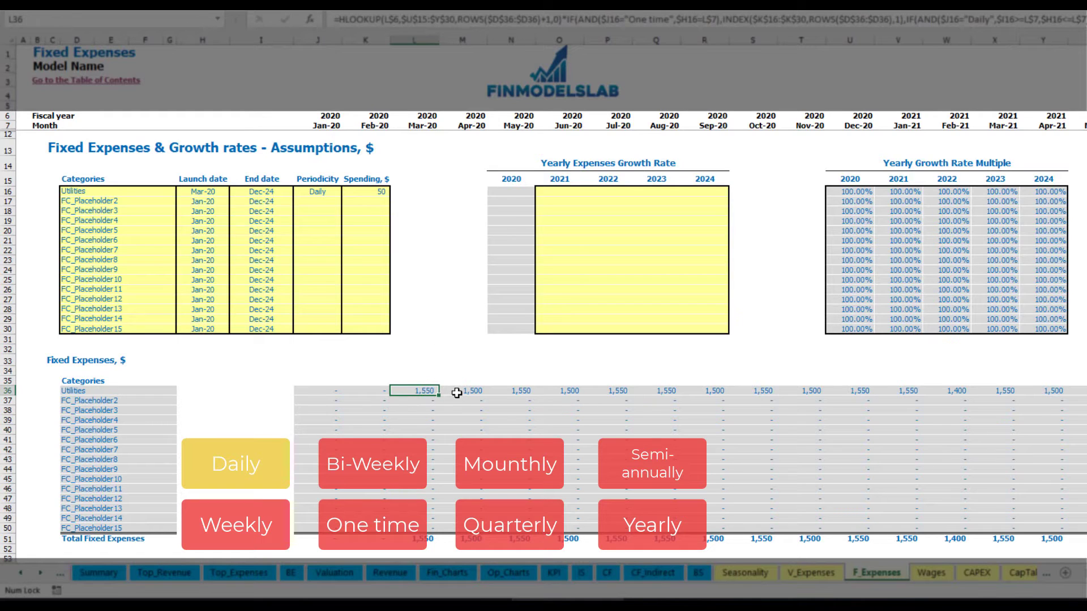
click(479, 393)
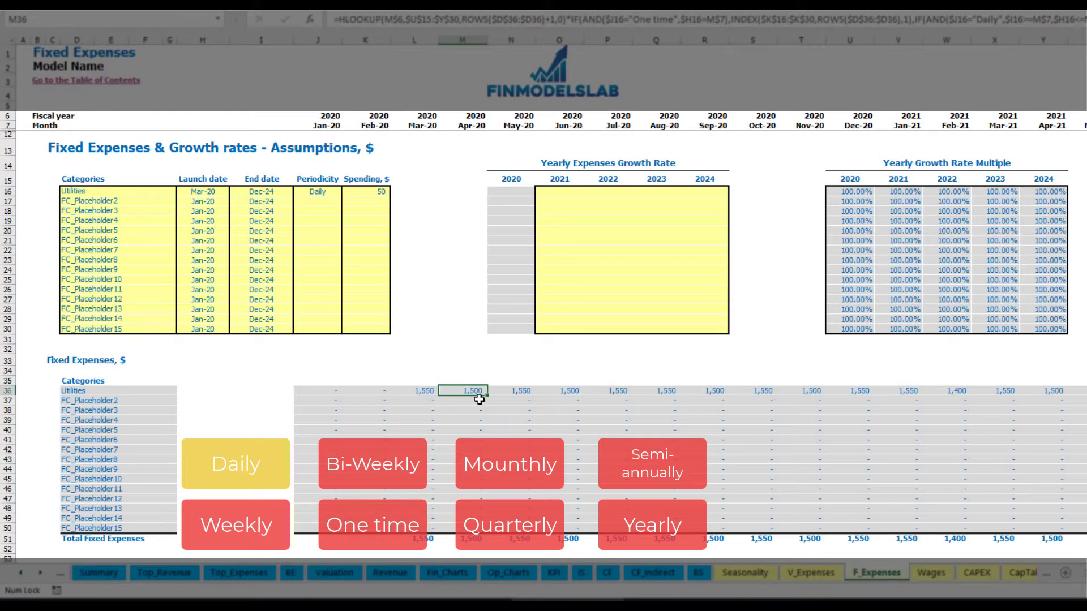
- Set the Utilities yearly expense growth rate to 5% for 2021 and copy it to 2022 through 2024
click(566, 194)
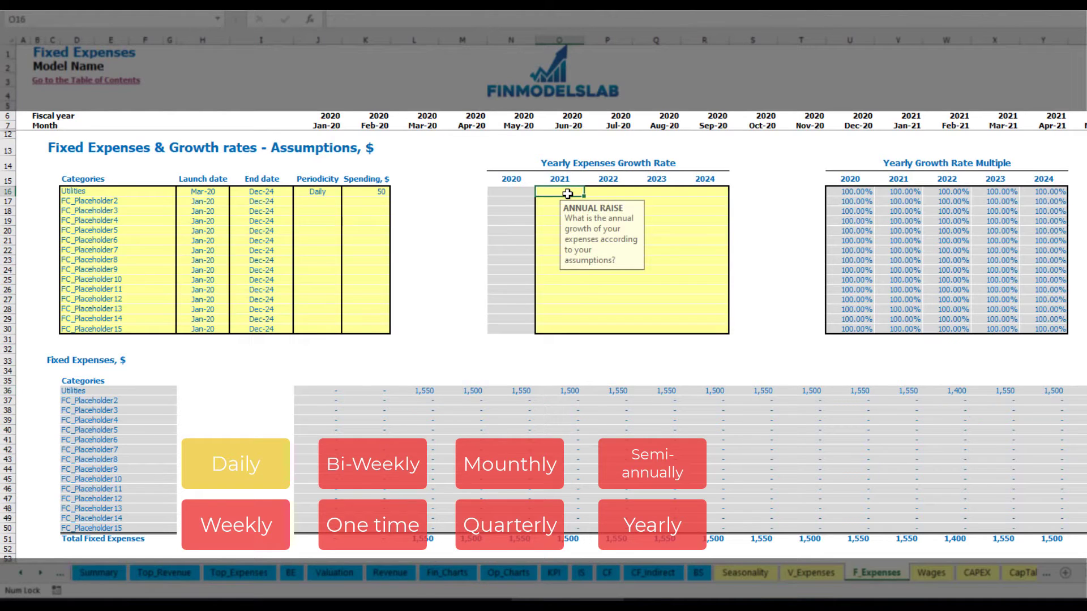
text(5%)
key(Return)
key(Up)
key(ctrl+c)
key(Right)
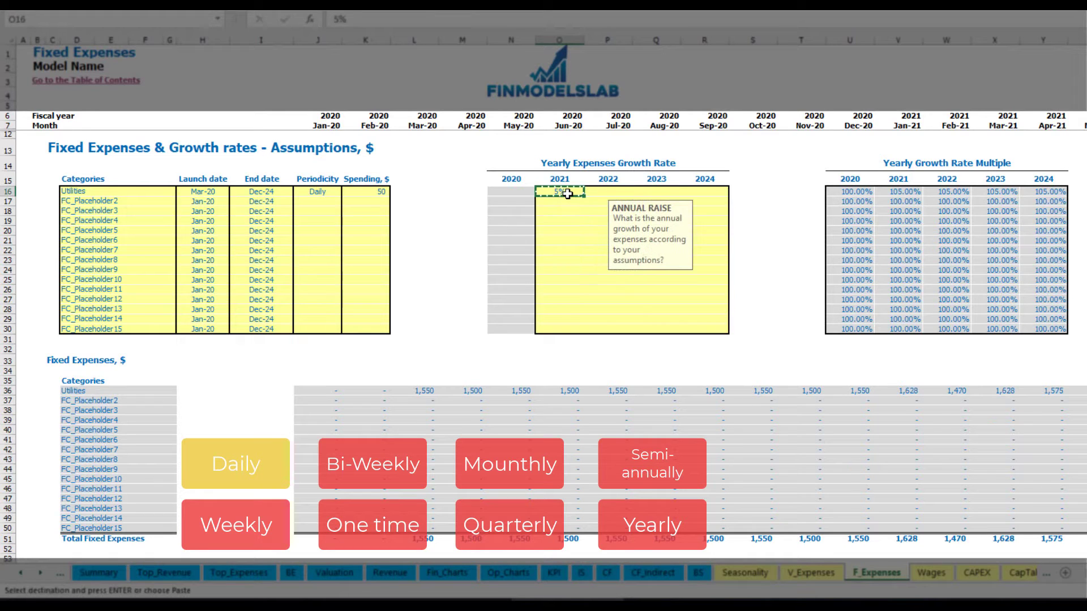
key(shift+Right)
key(shift+Right)
key(ctrl+v)
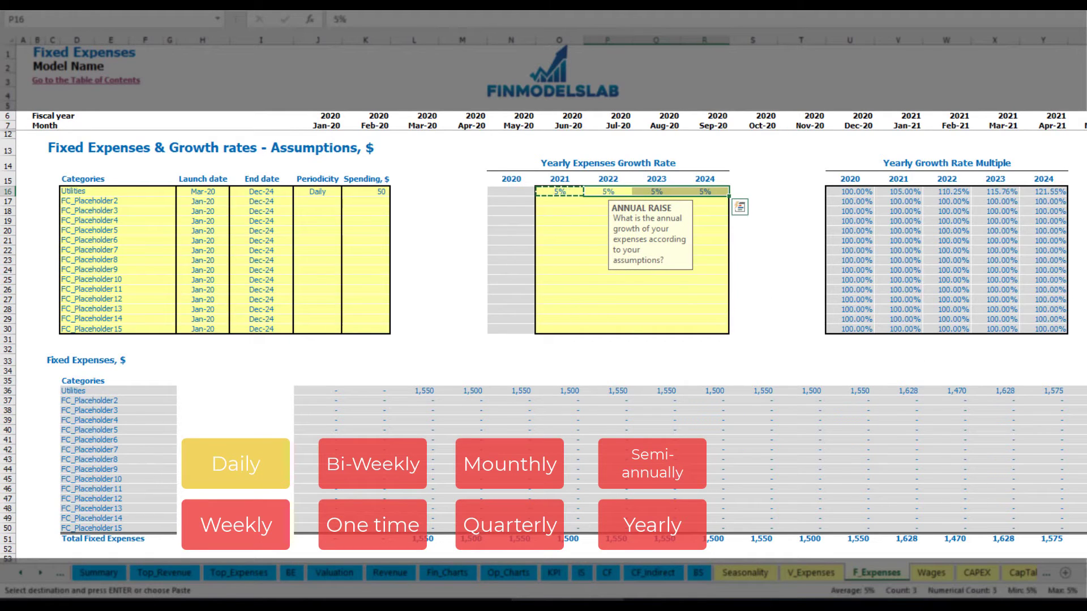
- Review the Utilities growth rates and the calculated monthly expenses across the timeline
drag(563, 193, 705, 192)
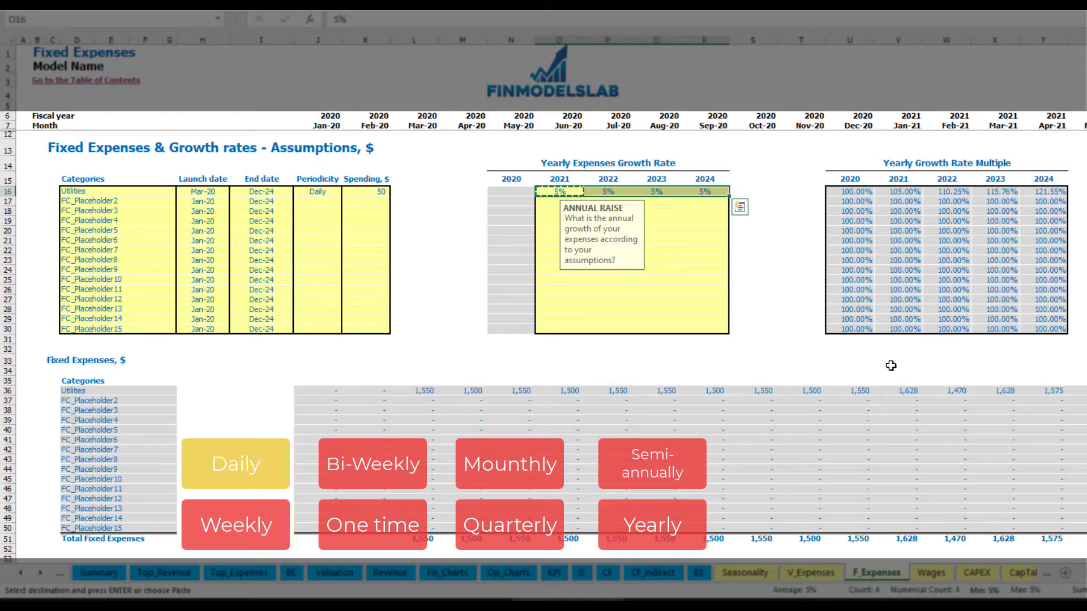
scroll(1076, 526, right, 5)
scroll(262, 288, right, 5)
scroll(262, 289, left, 10)
- Name the second fixed expense category Advertising
click(128, 199)
text(Advertising)
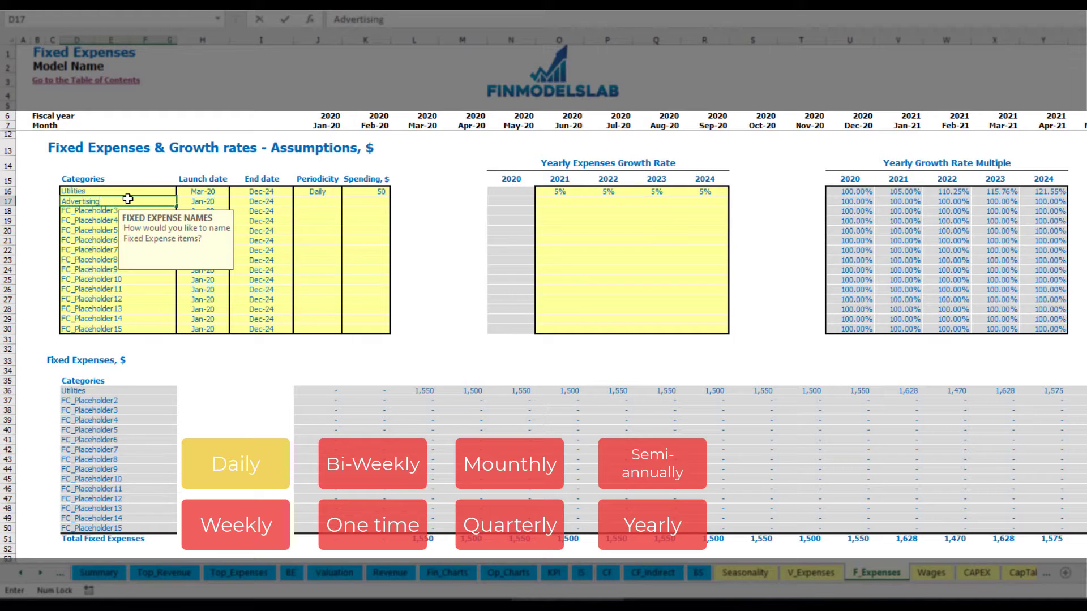
- Name the second fixed expense category Advertising, with launch date Mar-20 and end date Aug-24
key(Return)
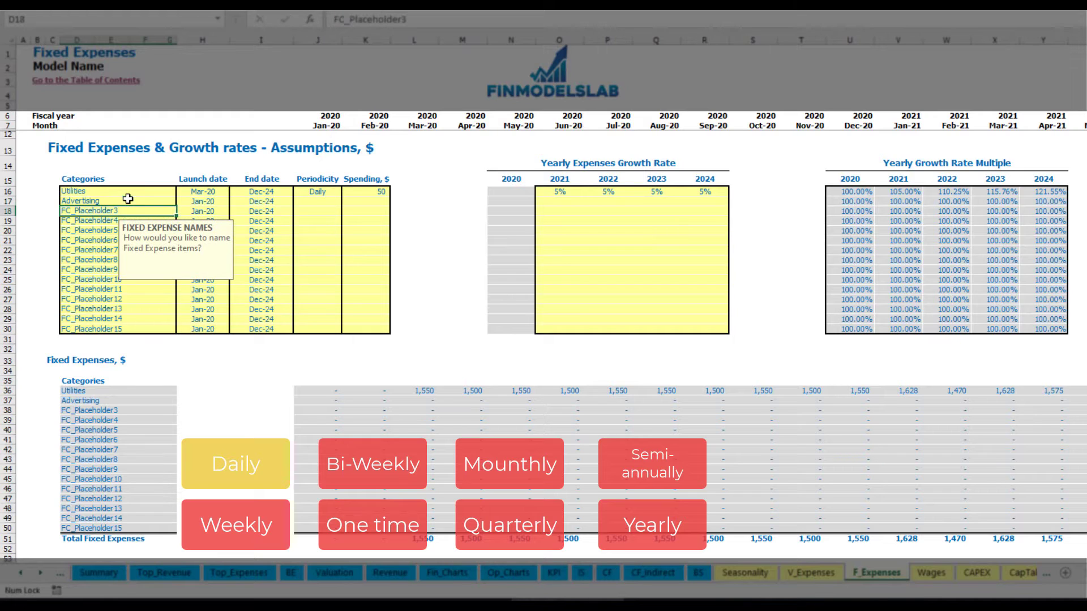
click(202, 203)
click(234, 202)
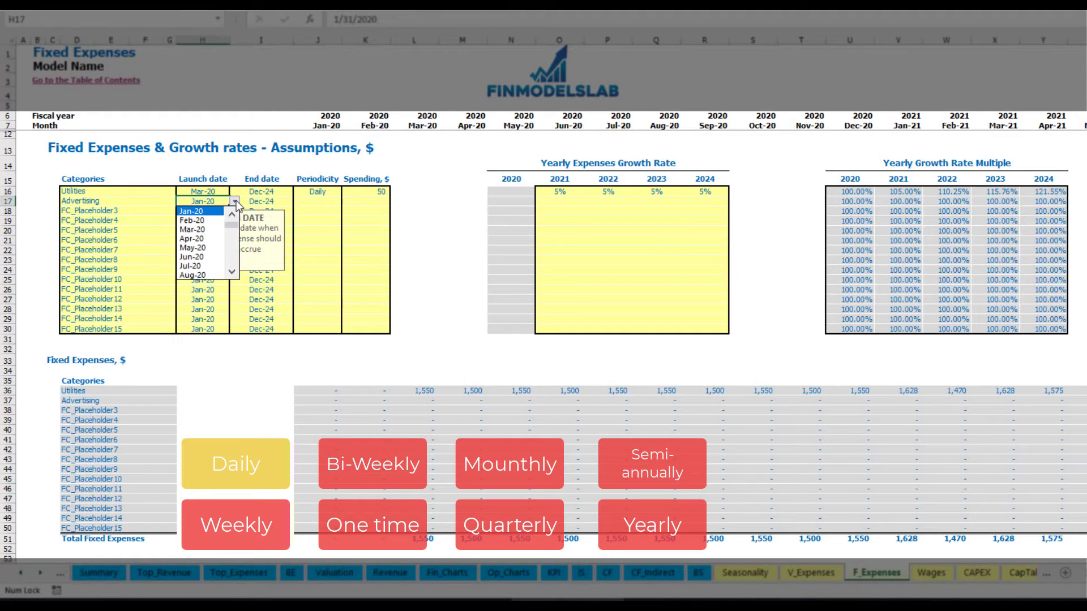
click(211, 230)
click(271, 201)
click(297, 202)
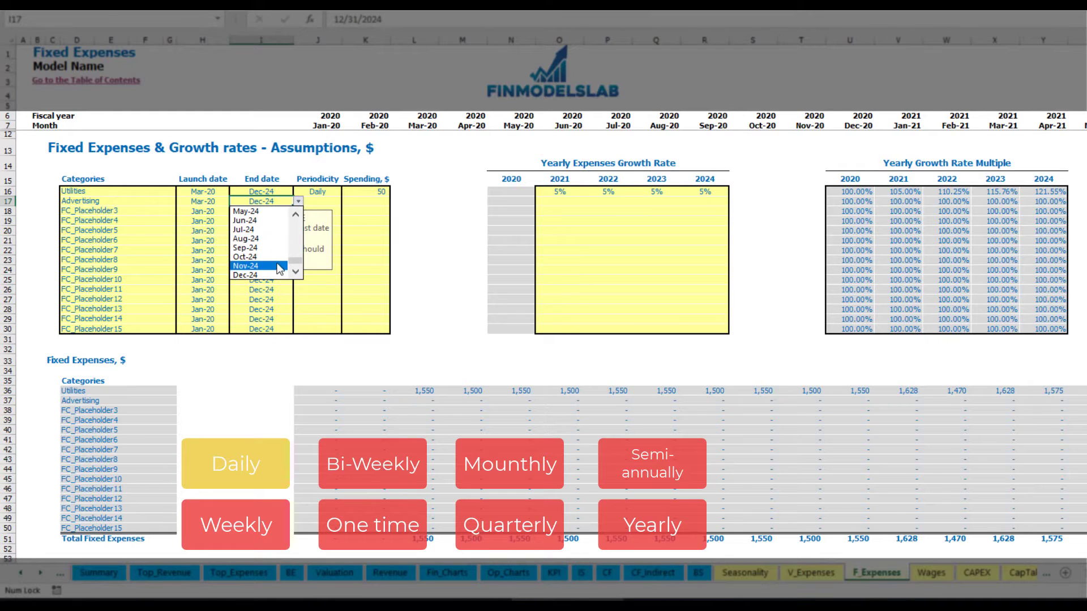
click(264, 239)
- Set Advertising to Weekly periodicity with spending of 100 and check its monthly amounts through 2024
click(316, 201)
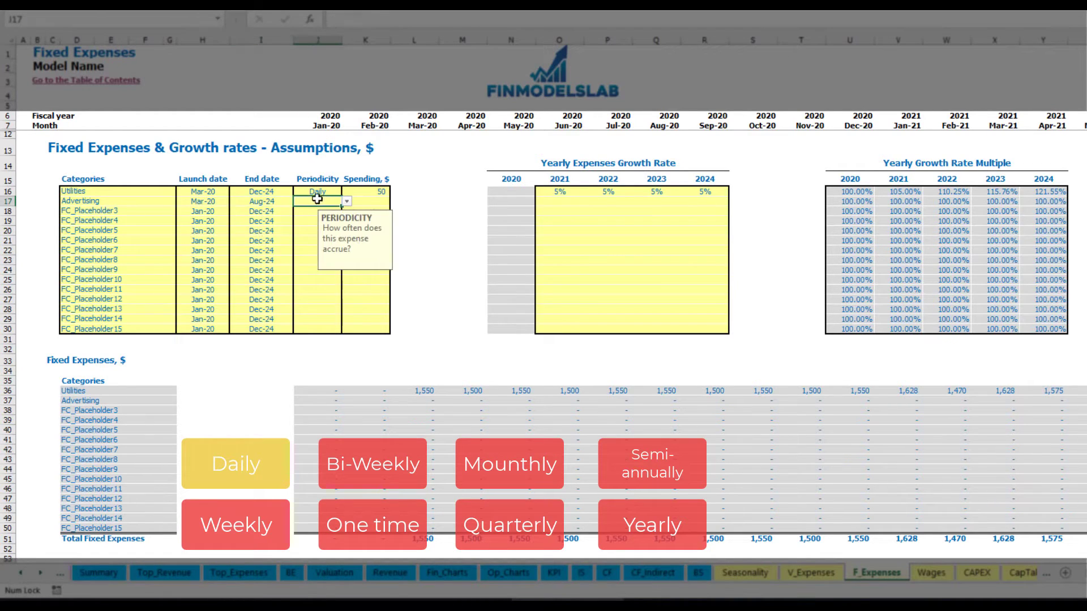
click(346, 202)
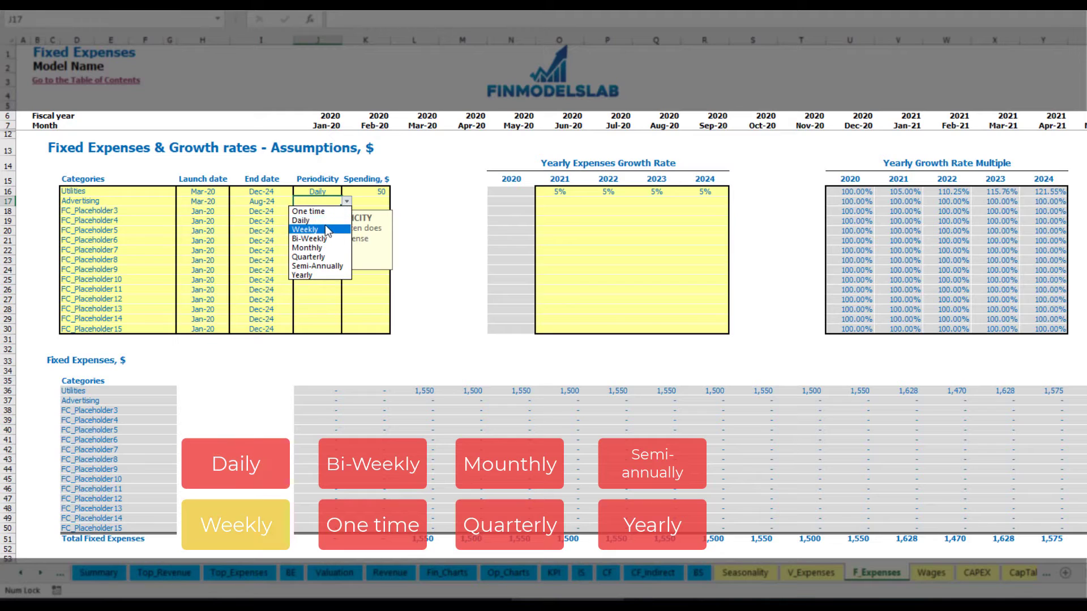
click(326, 221)
click(363, 204)
text(100)
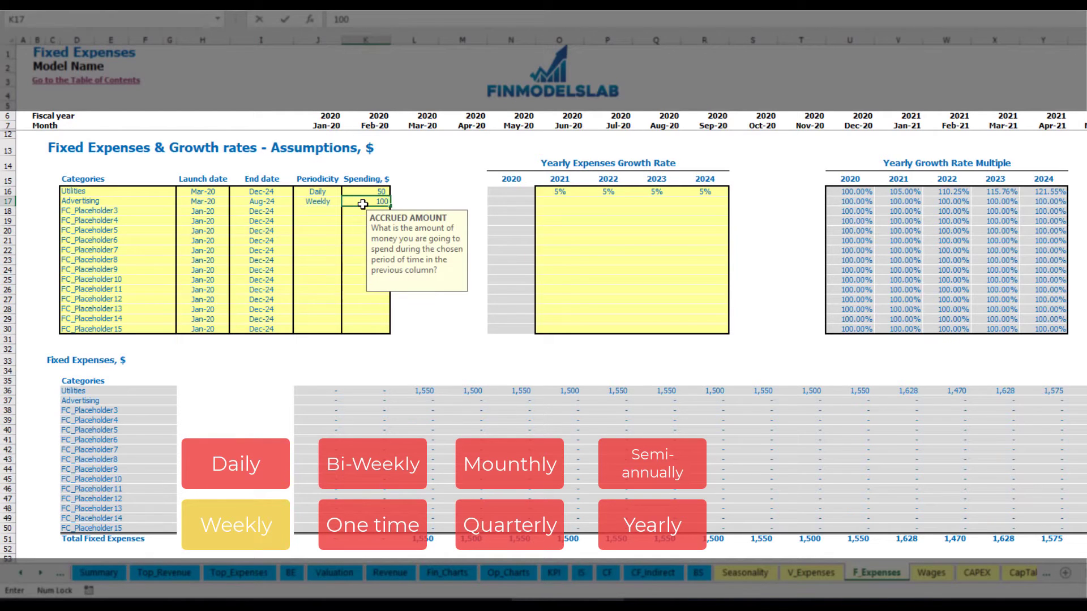
key(Return)
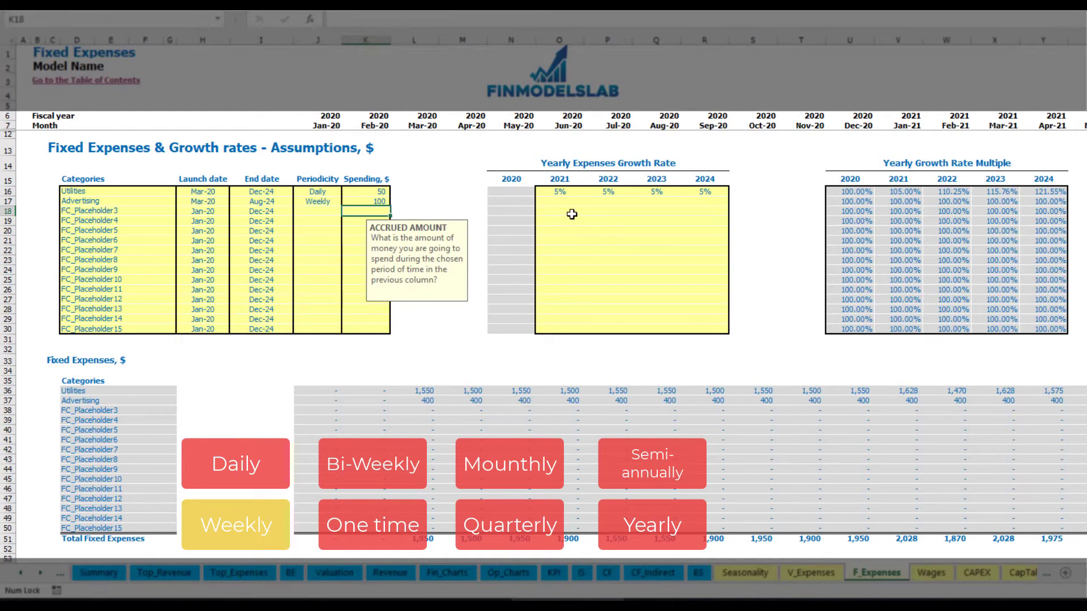
click(426, 401)
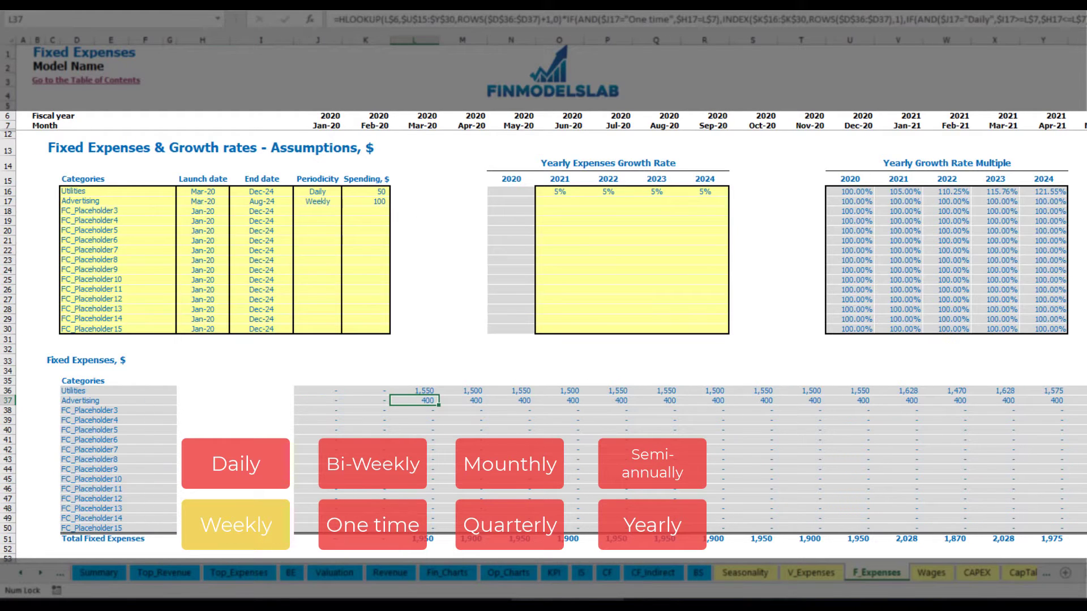
scroll(543, 283, right, 15)
shift+click(1083, 40)
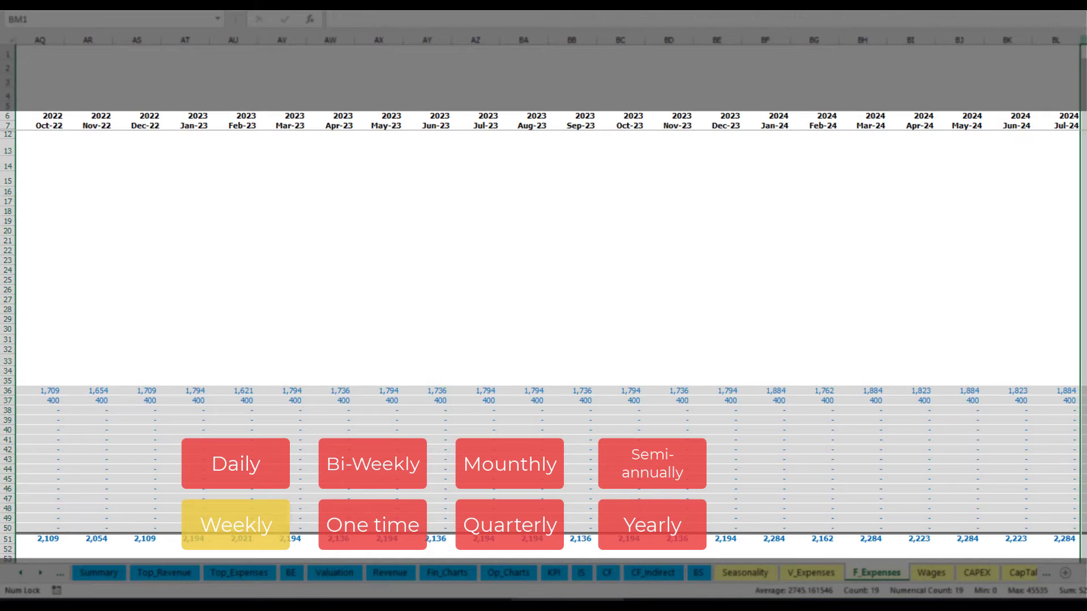
click(1083, 400)
scroll(489, 369, left, 15)
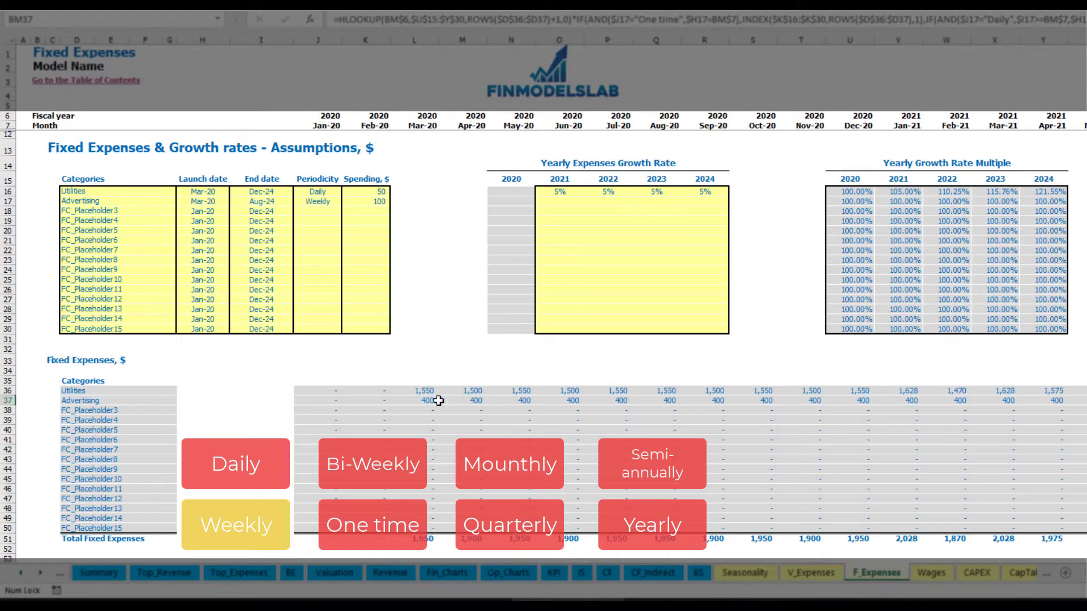
- Set the Advertising periodicity to Bi-Weekly and its spending to 500
click(319, 203)
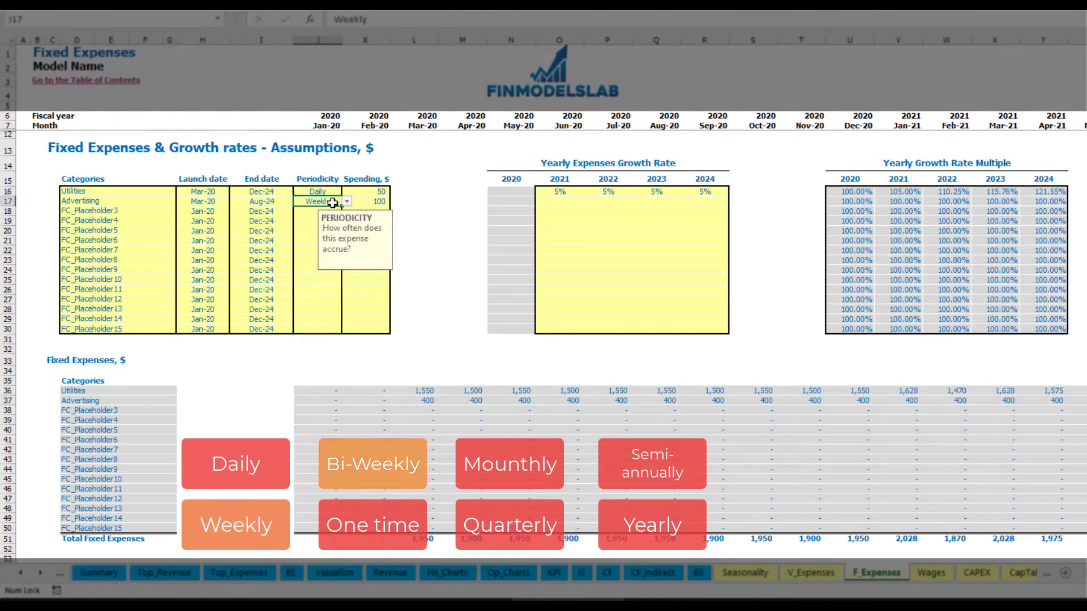
click(347, 202)
click(329, 239)
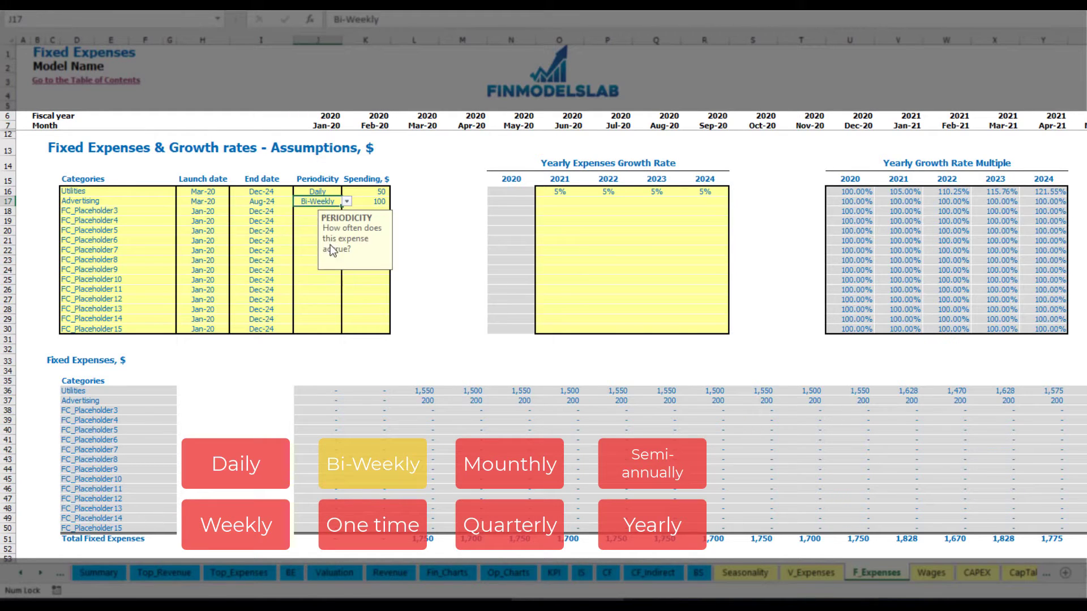
click(365, 202)
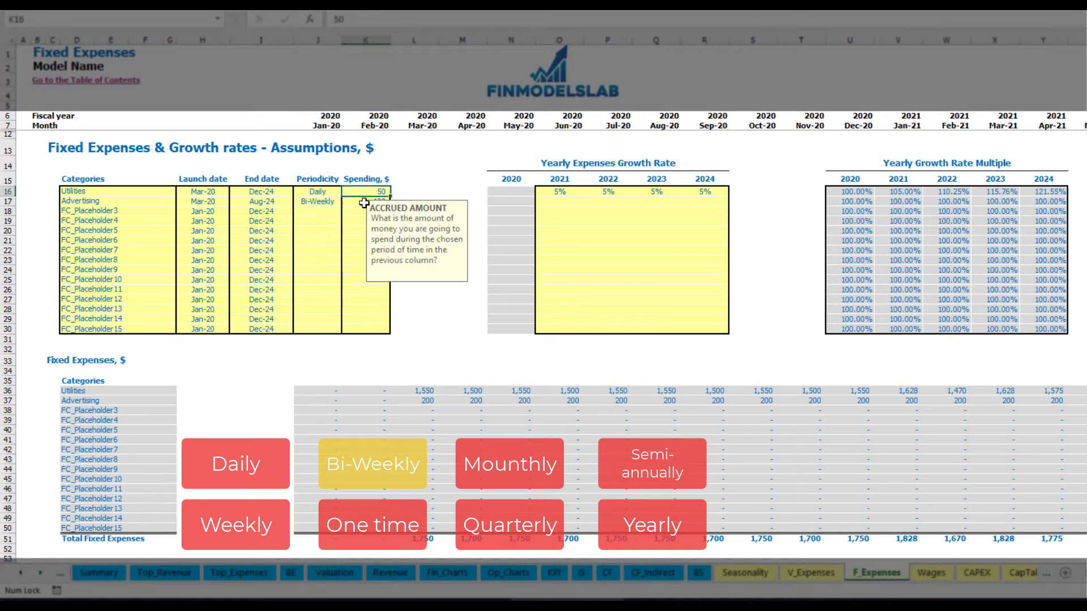
text(5)
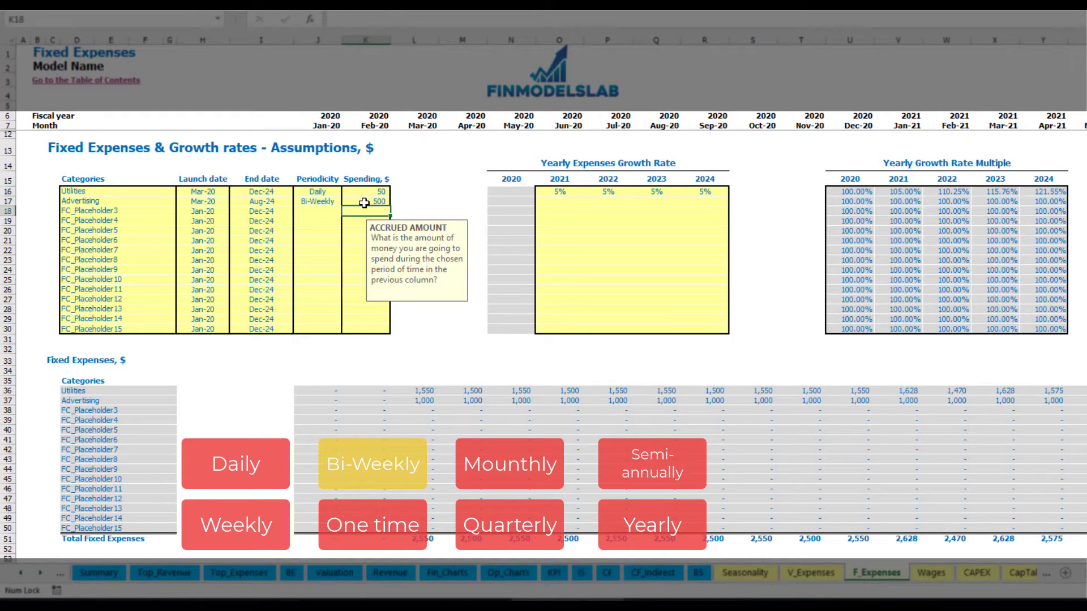
- Set the Advertising launch date to Jul-20
click(217, 193)
click(220, 201)
click(240, 204)
click(223, 203)
click(234, 201)
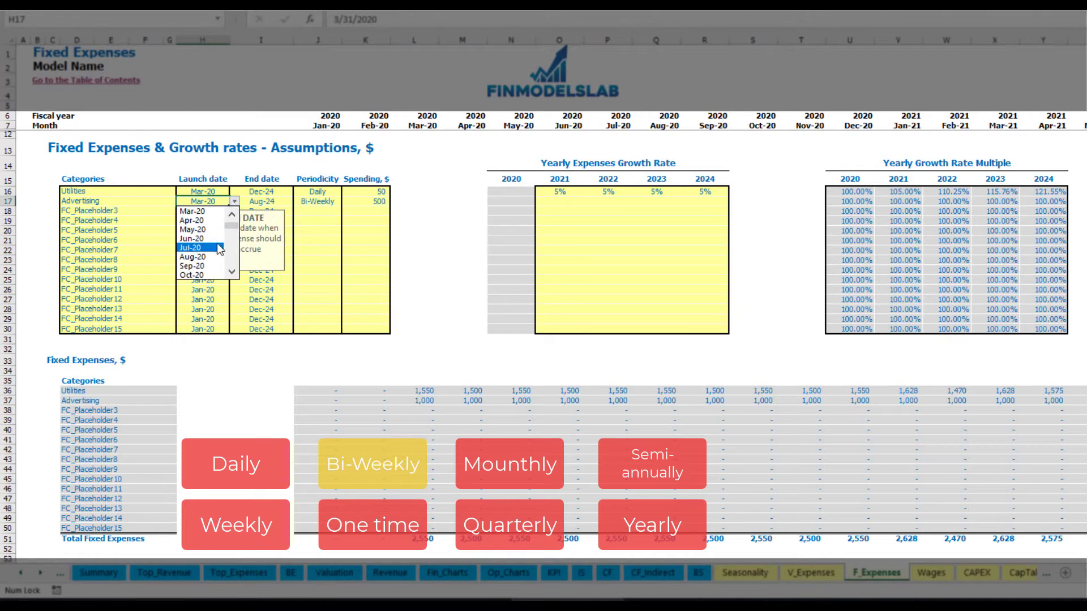
click(215, 248)
- Examine the monthly Advertising amounts in the Fixed Expenses table from Jul-20 onward
click(622, 404)
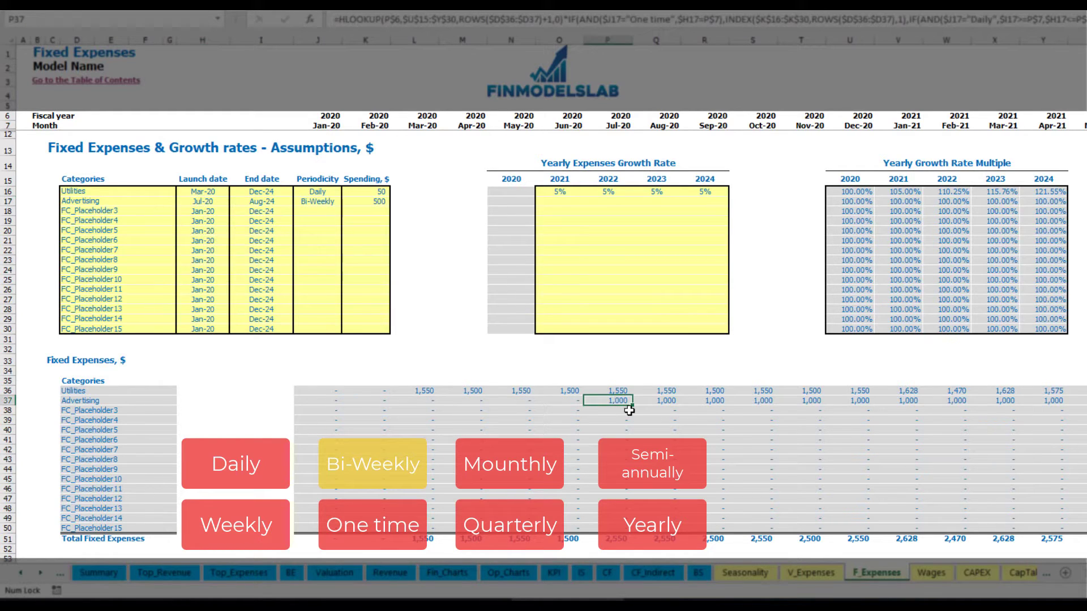
key(Right)
key(Right)
key(Right)
key(Right)
key(Right)
key(Right)
key(Right)
key(Right)
key(Right)
key(Right)
key(Right)
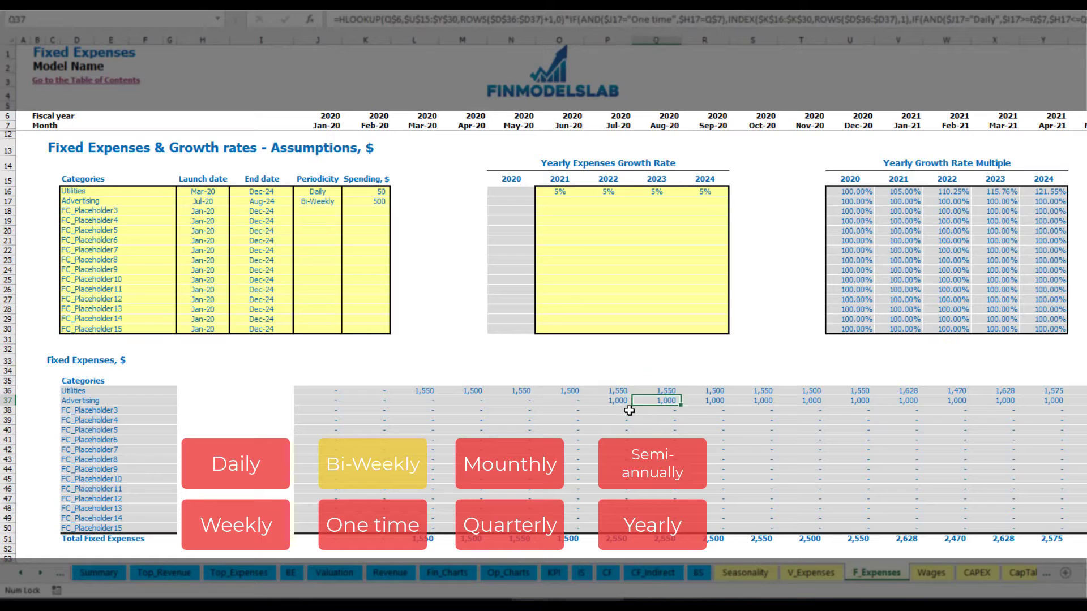
key(Right)
key(Right)
key(Right)
key(Right)
key(Right)
key(Right)
key(Right)
key(Right)
key(Right)
key(Right)
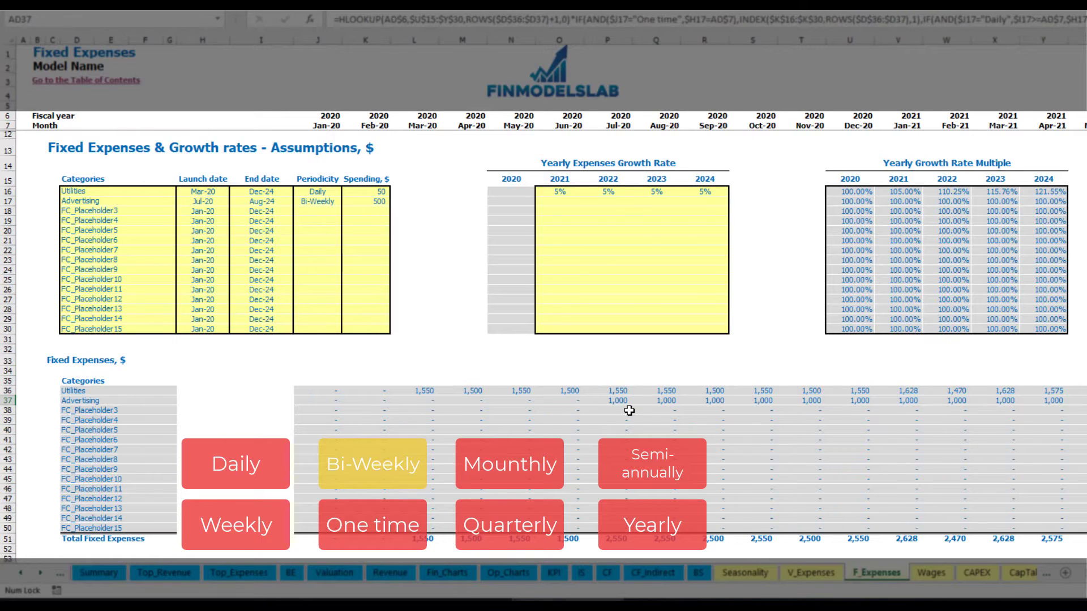
key(Home)
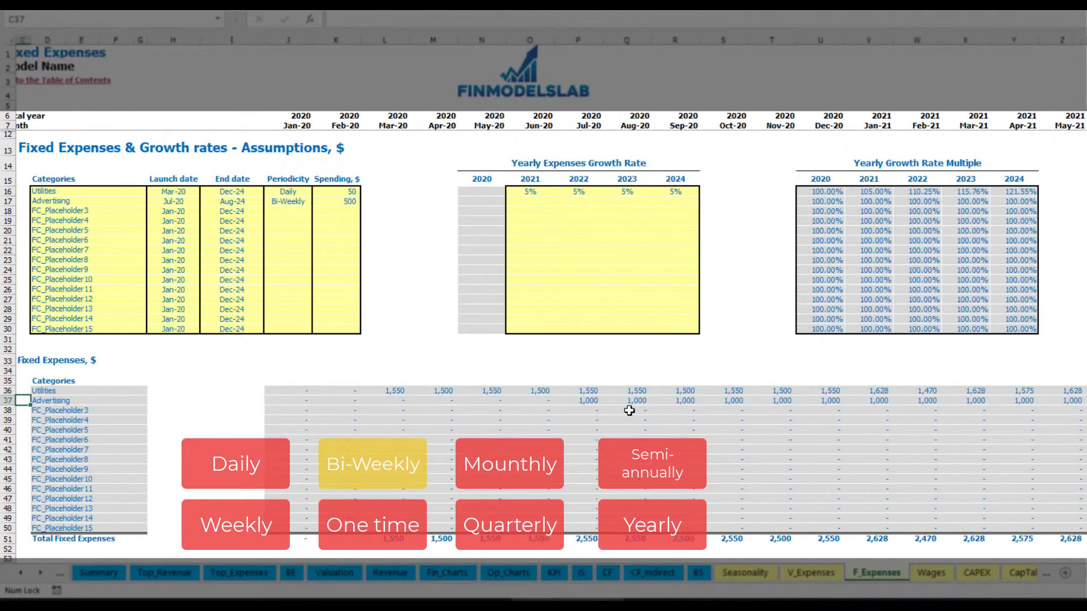
click(595, 403)
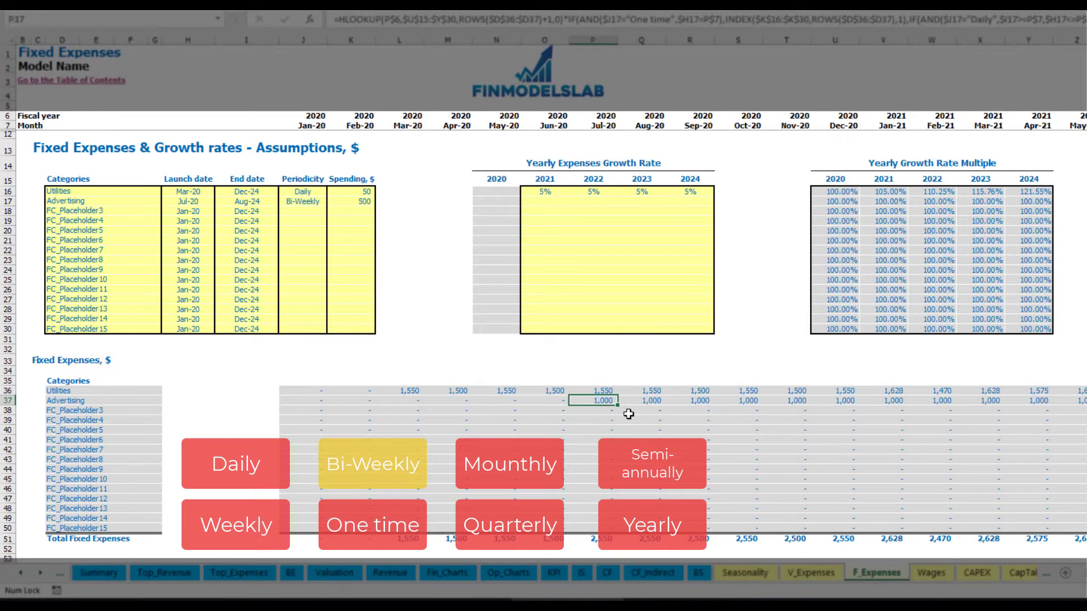
- Enter a 3% yearly growth rate for Advertising in 2021 and copy it across 2022 to 2024
click(544, 204)
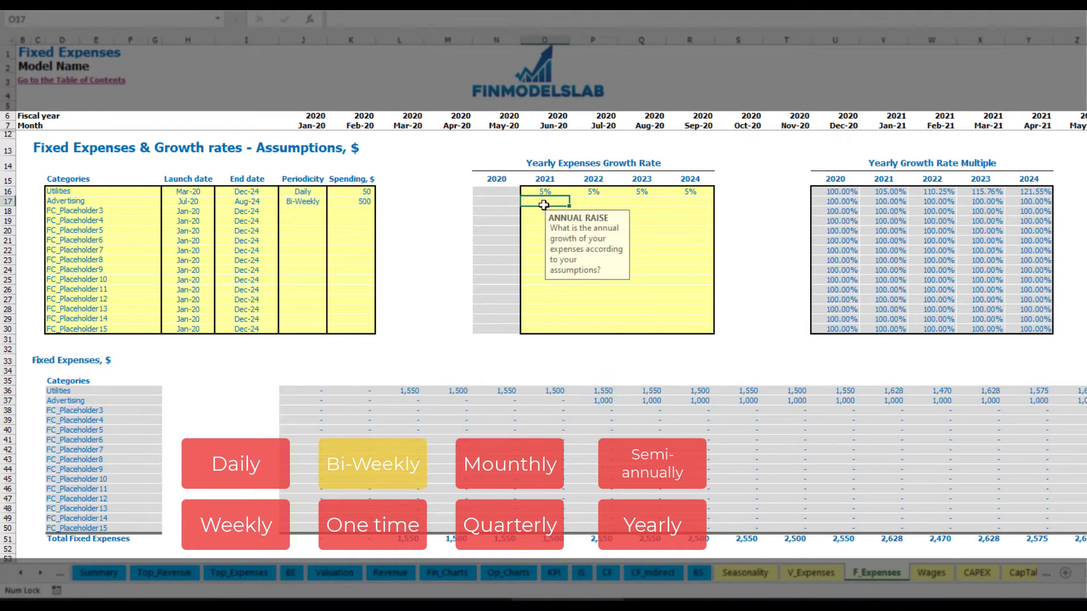
text(3%)
key(ctrl+Return)
key(ctrl+c)
key(Right)
key(shift+Right)
key(shift+Right)
key(ctrl+v)
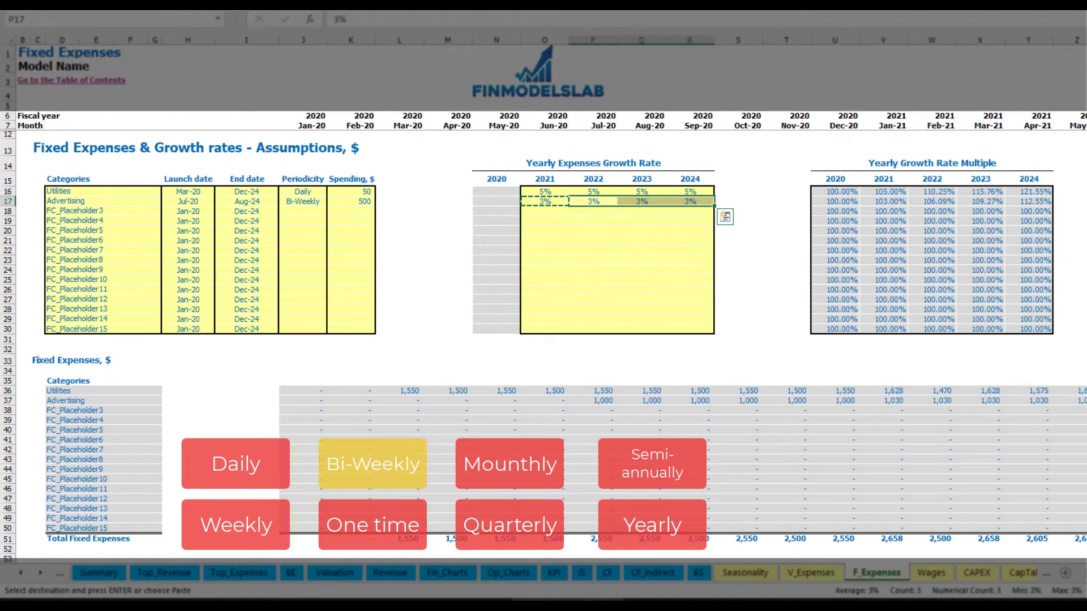
- Examine the monthly Advertising amounts from Jan-21 through 2024 and check the expense's end date
click(1067, 403)
click(1040, 400)
click(905, 401)
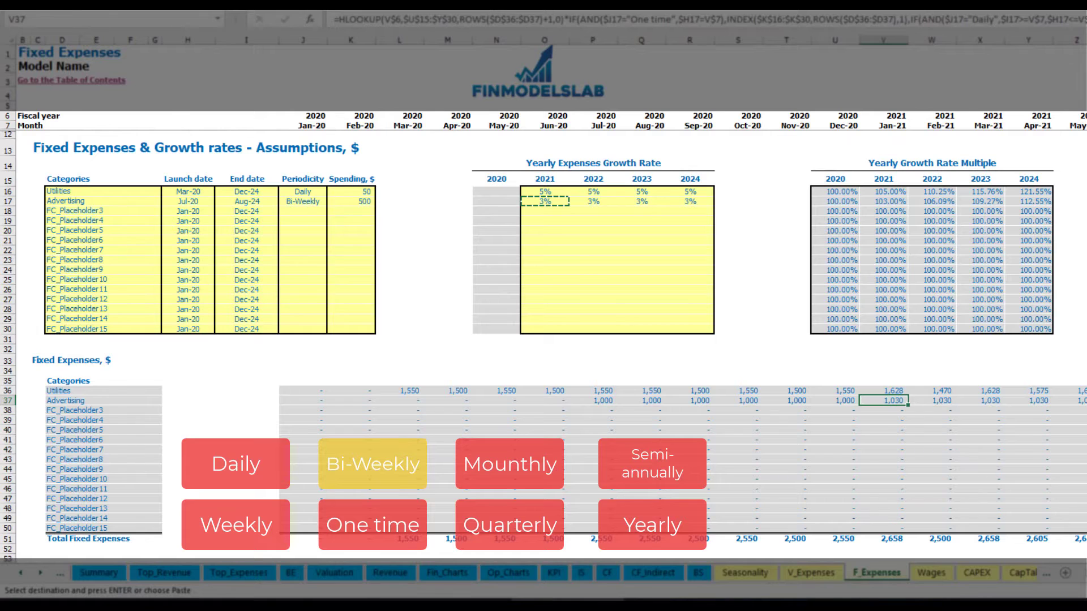
scroll(543, 283, right, 10)
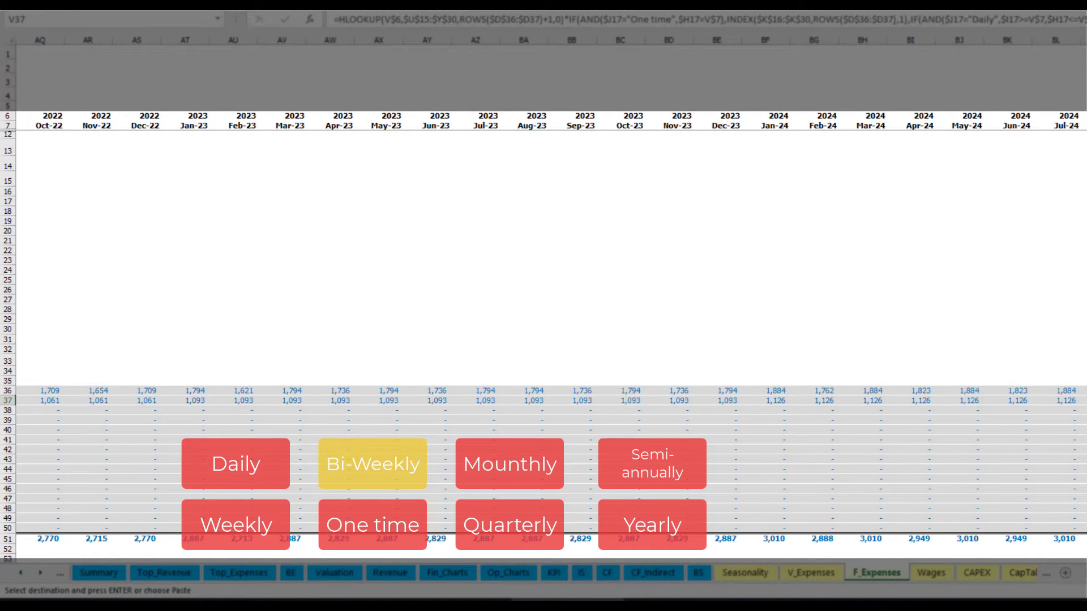
key(ctrl+shift+Left)
key(ctrl+Home)
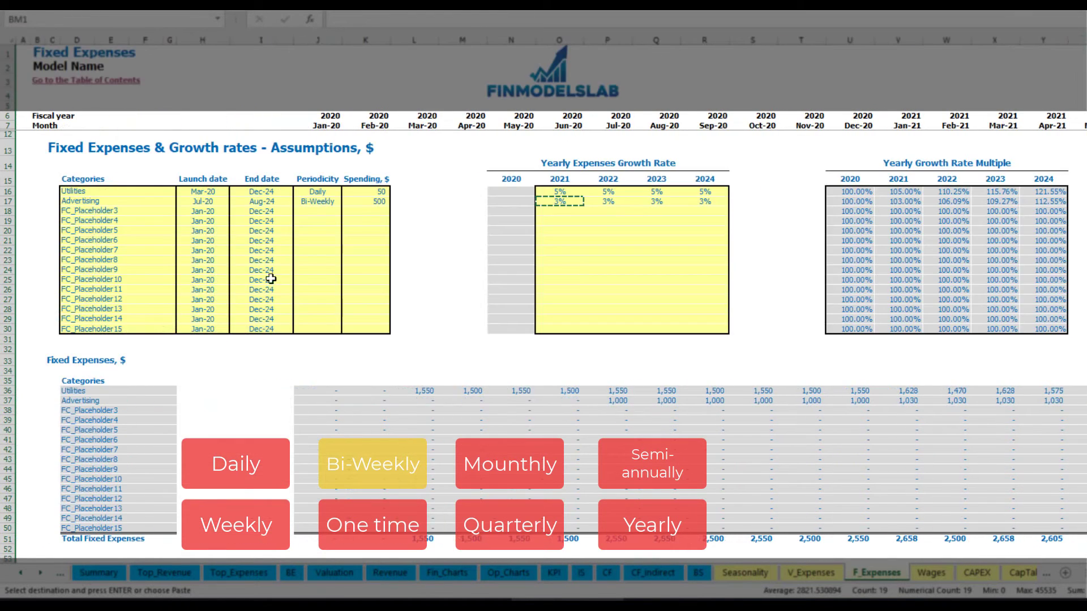
click(267, 202)
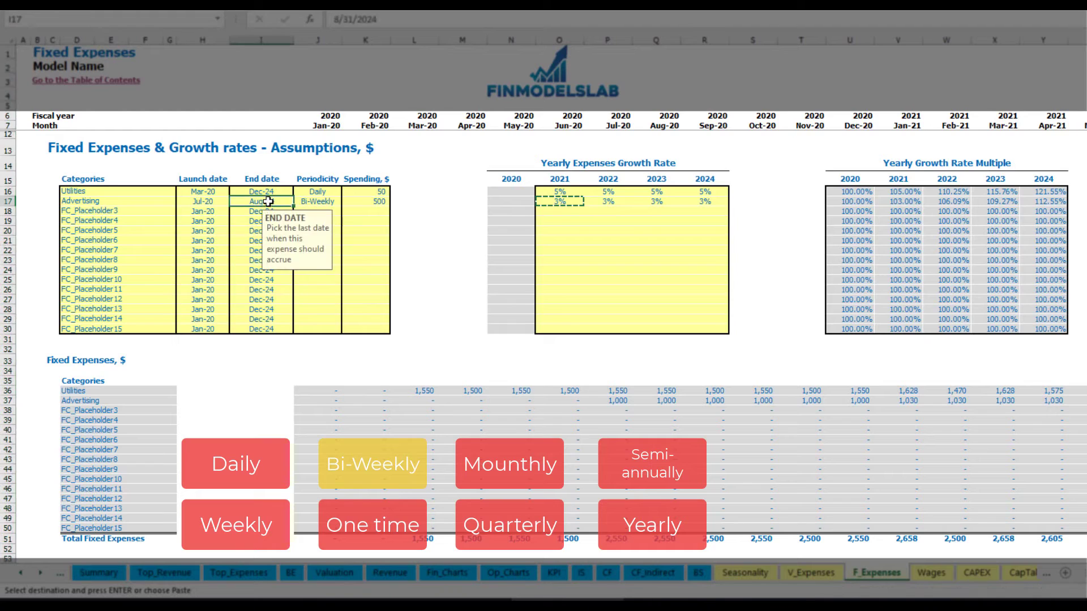
- Rename the third fixed expense category Office Setup and set its periodicity to One time
click(96, 211)
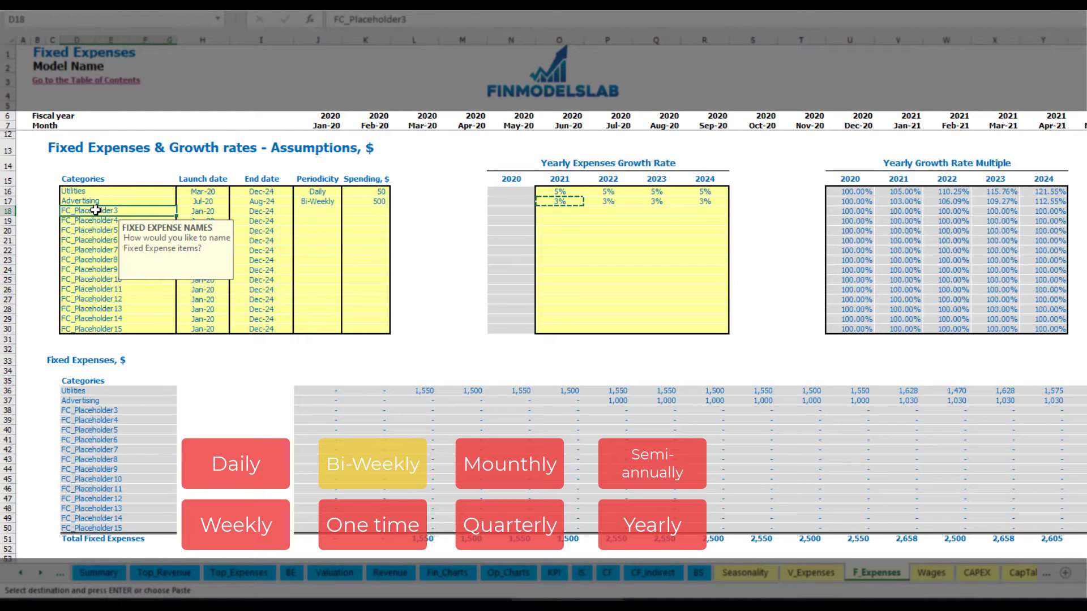
text(Se)
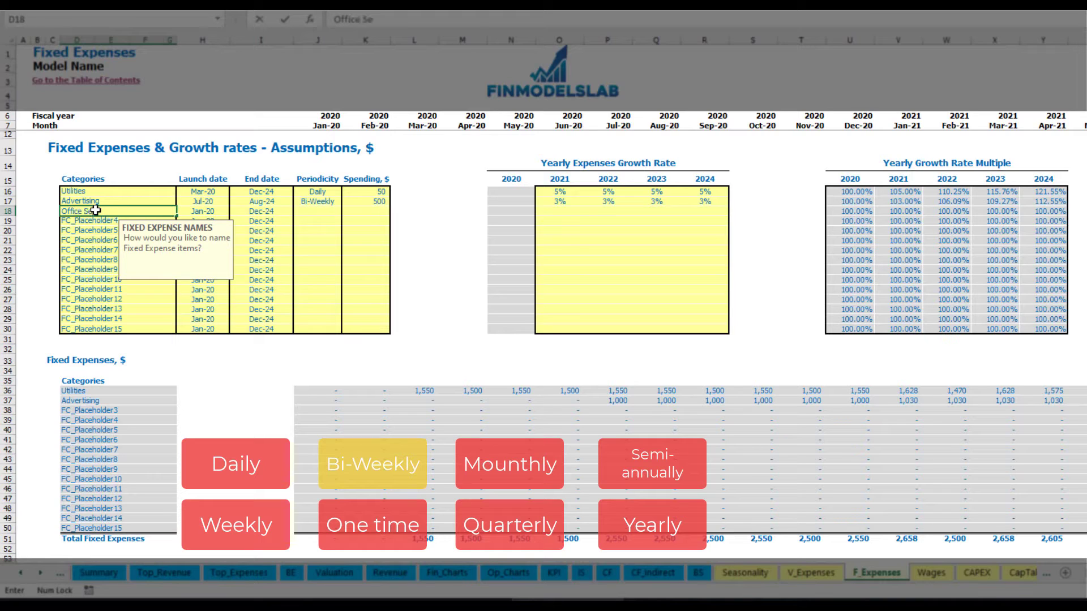
key(Return)
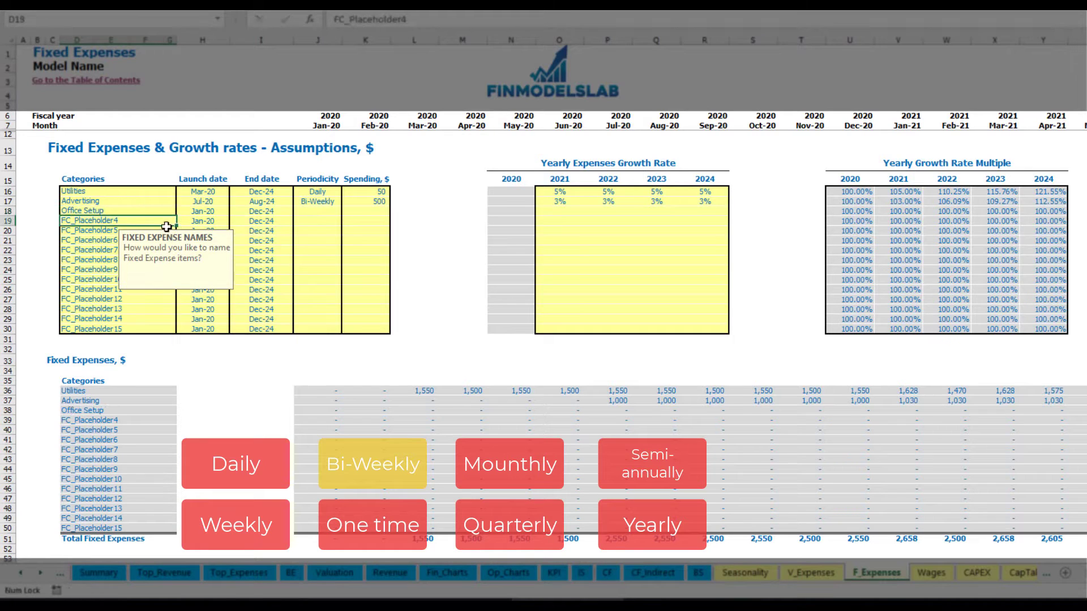
click(317, 211)
click(346, 212)
click(308, 221)
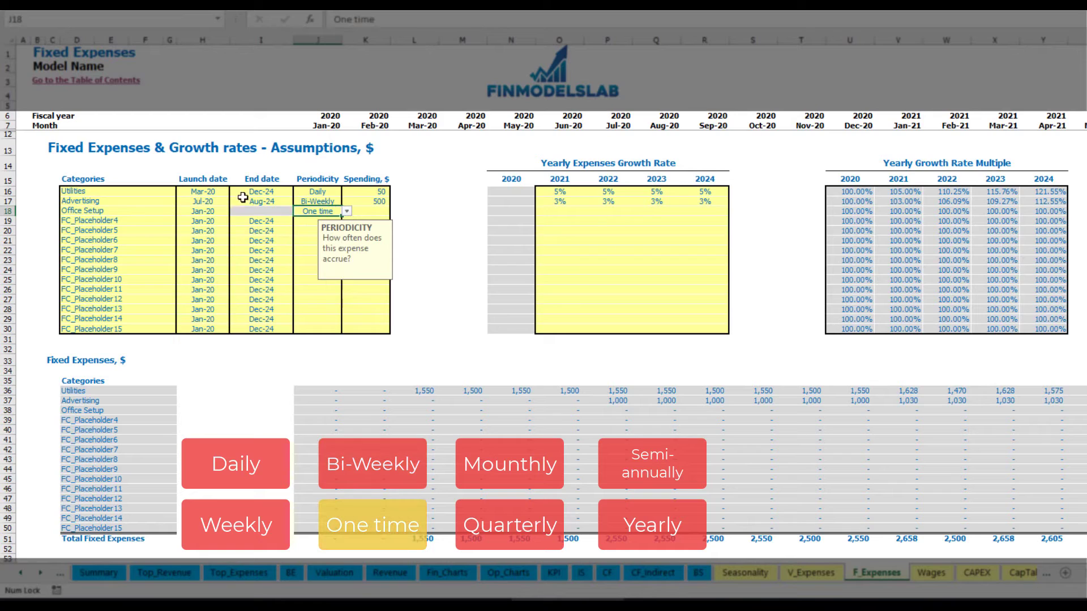
- Set the Office Setup launch date to Feb-20 and spending to 5000, and check the amount in the monthly table
click(218, 210)
click(234, 211)
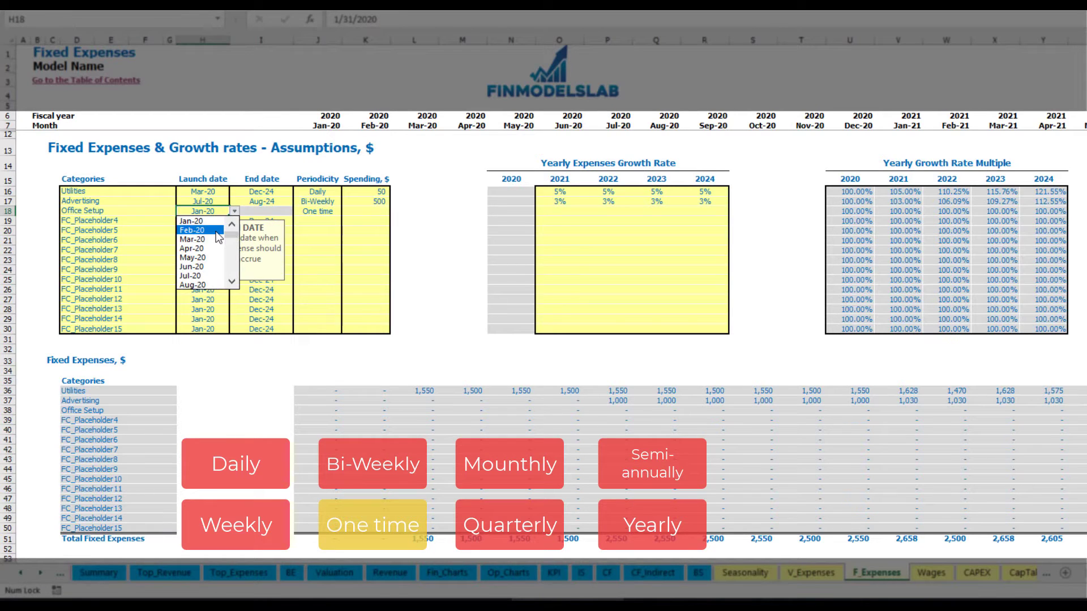
click(217, 231)
click(357, 212)
text(5000)
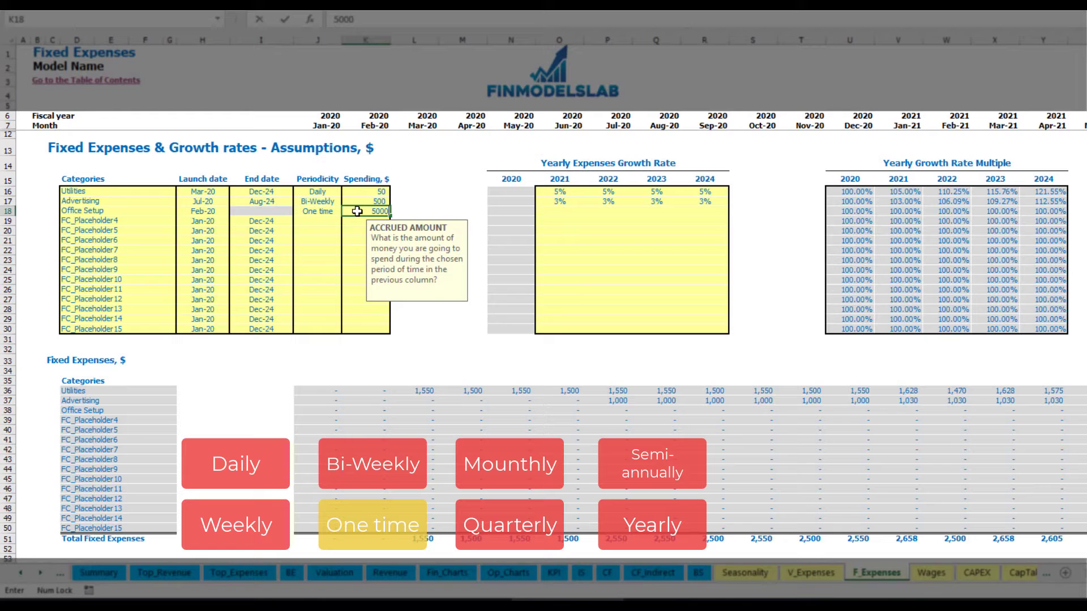
key(Return)
drag(559, 212, 696, 213)
click(387, 408)
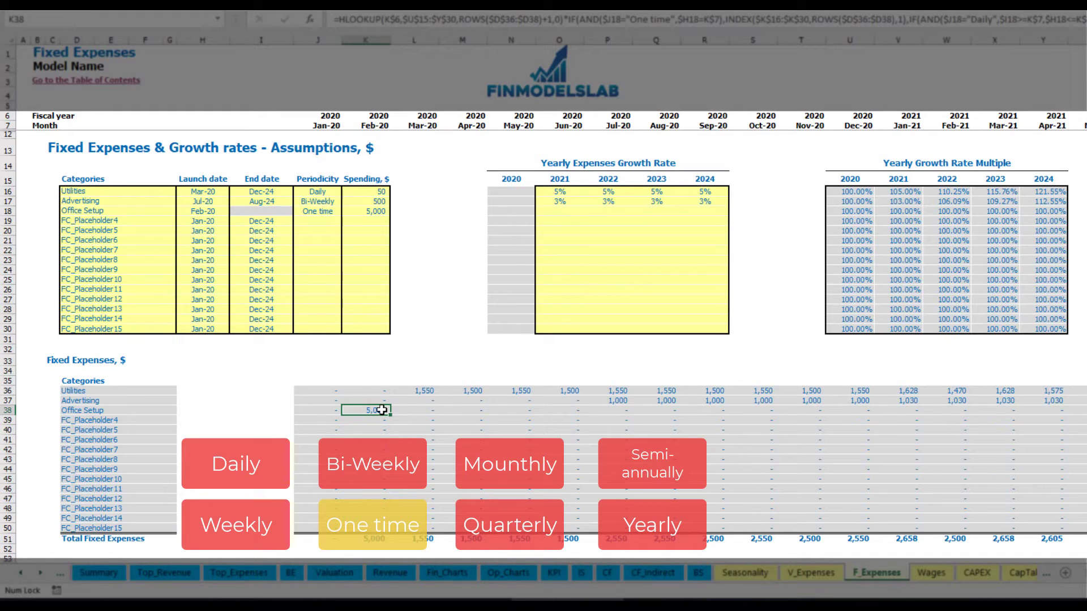
- Rename the fourth fixed expense category Insurance and check its launch and end dates
click(150, 225)
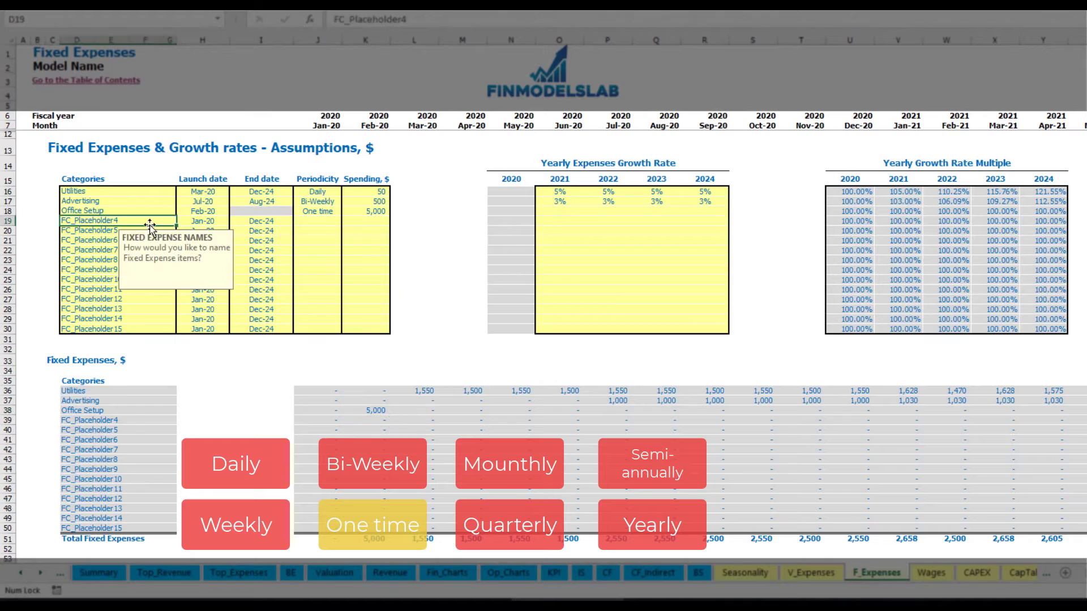
key(BackSpace)
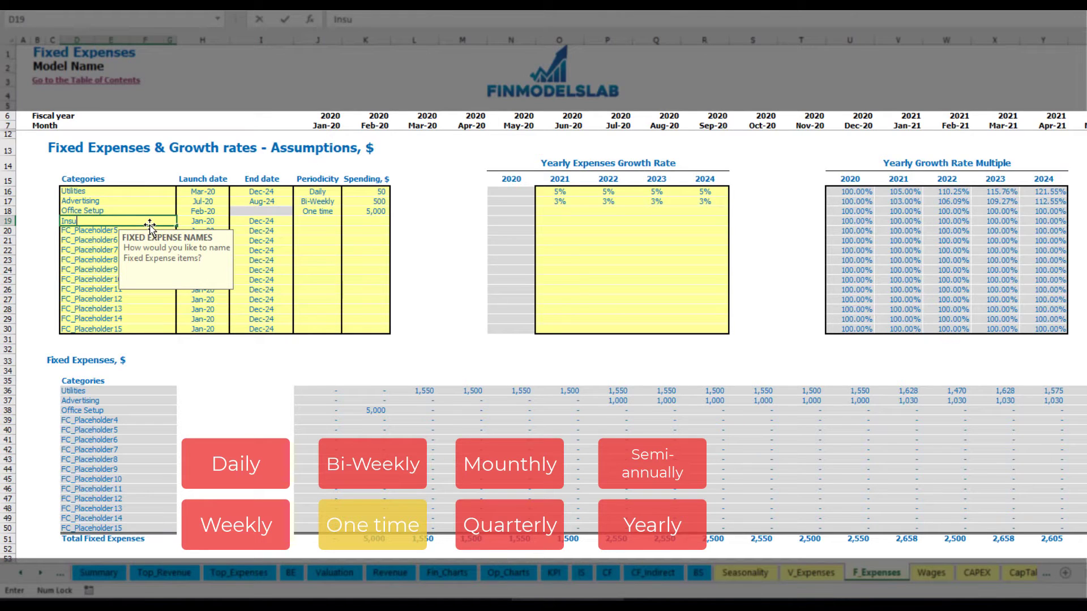
key(Return)
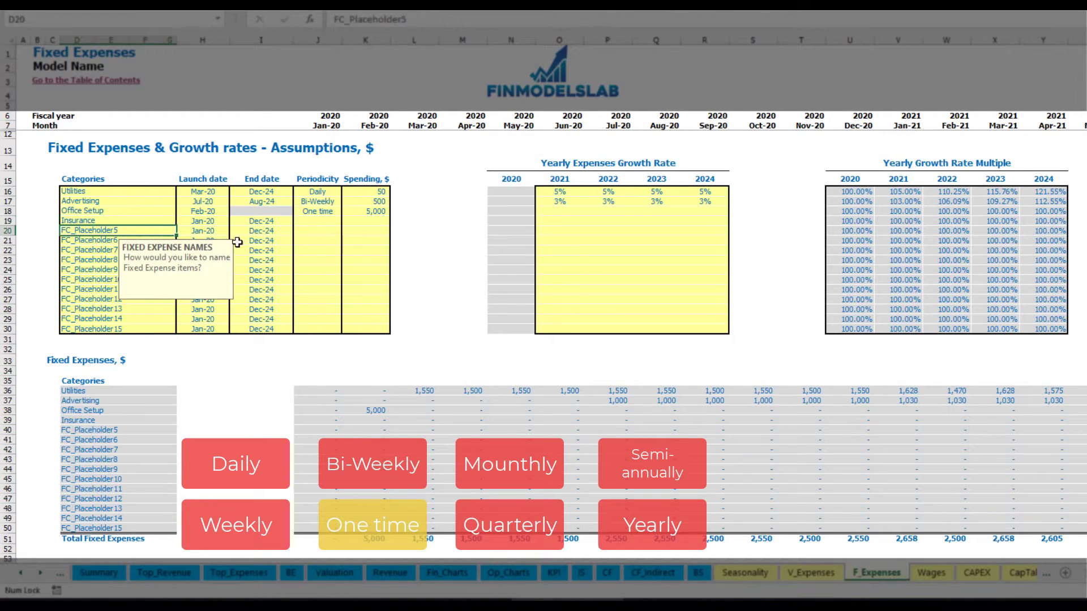
click(208, 223)
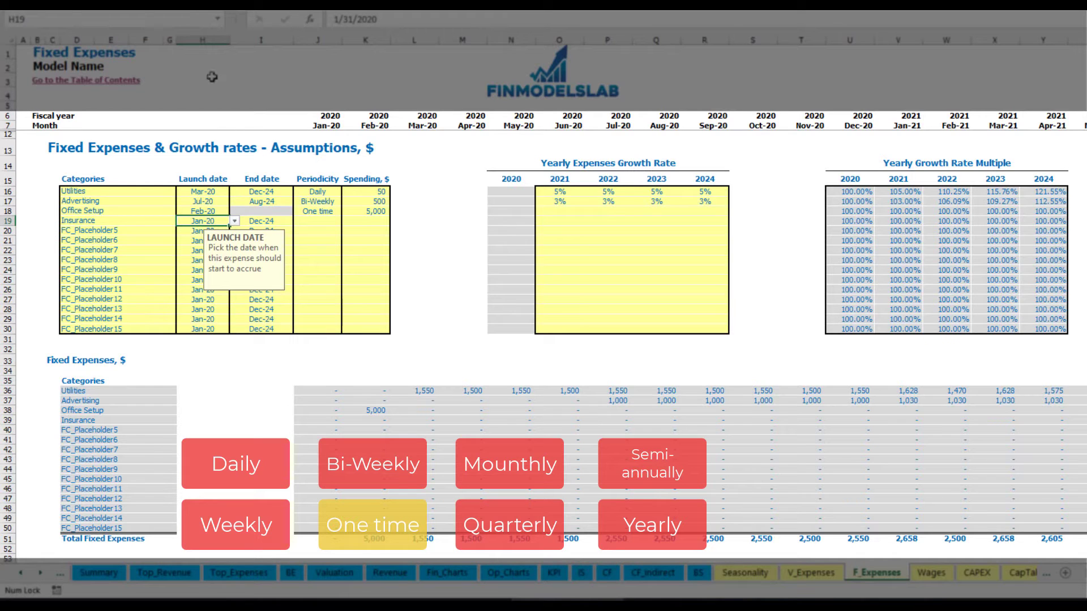
click(268, 225)
- Set the Insurance periodicity to Monthly and its spending to 1,000
click(327, 222)
click(347, 222)
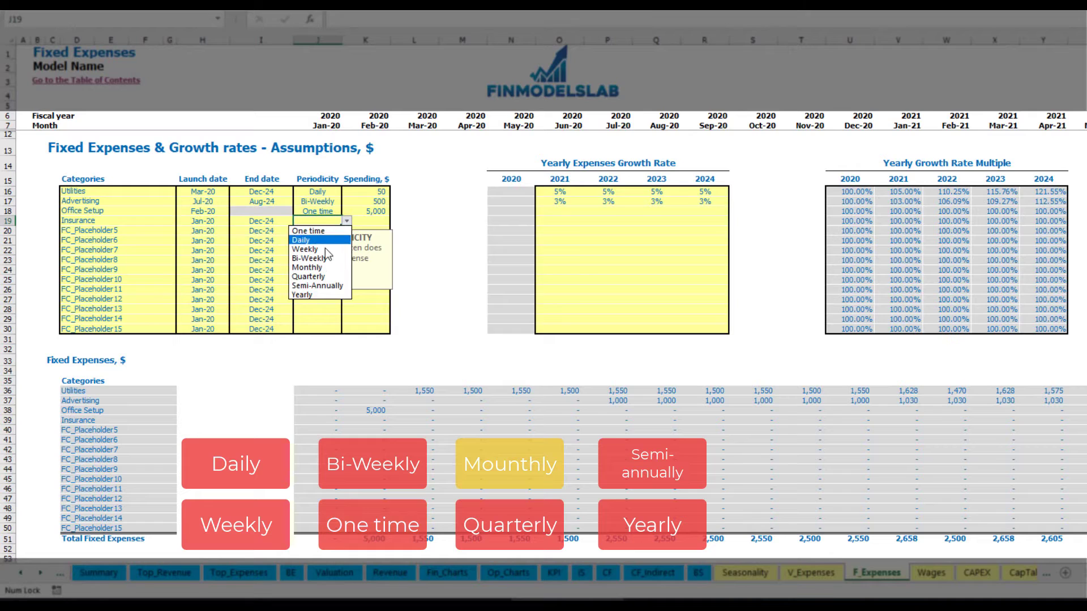
click(320, 263)
click(372, 221)
text(1)
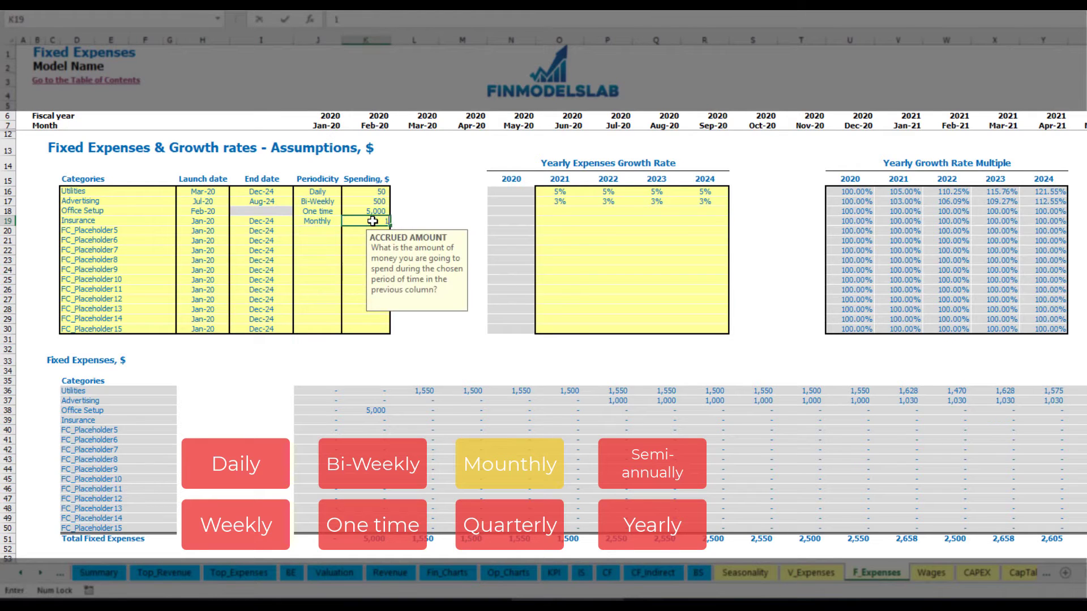
text(,000)
key(Return)
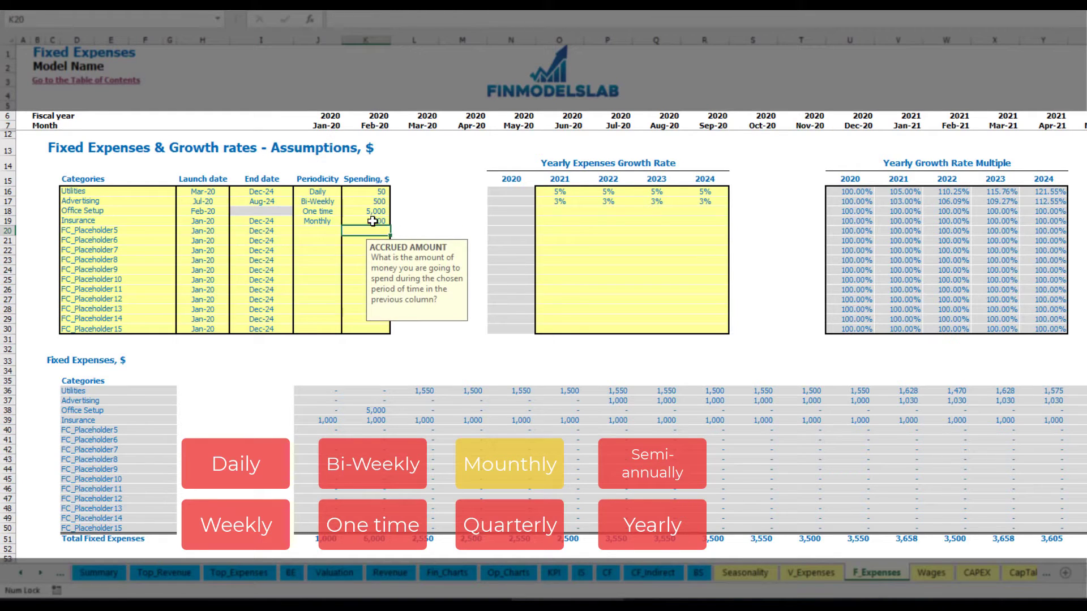
- Enter yearly growth rates for Insurance of 5% in 2021, 3% in 2022, 2% in 2023 and 1% in 2024
click(560, 222)
text(5%)
key(ctrl+Return)
key(Right)
text(3%)
key(ctrl+Return)
key(Right)
text(2%)
key(Right)
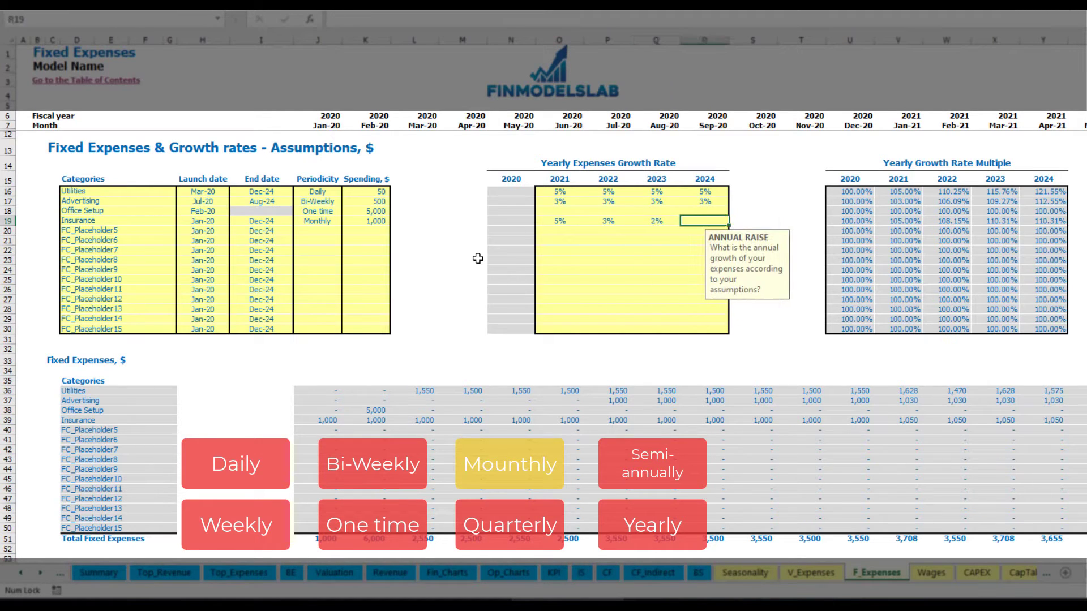
text(1%)
key(Return)
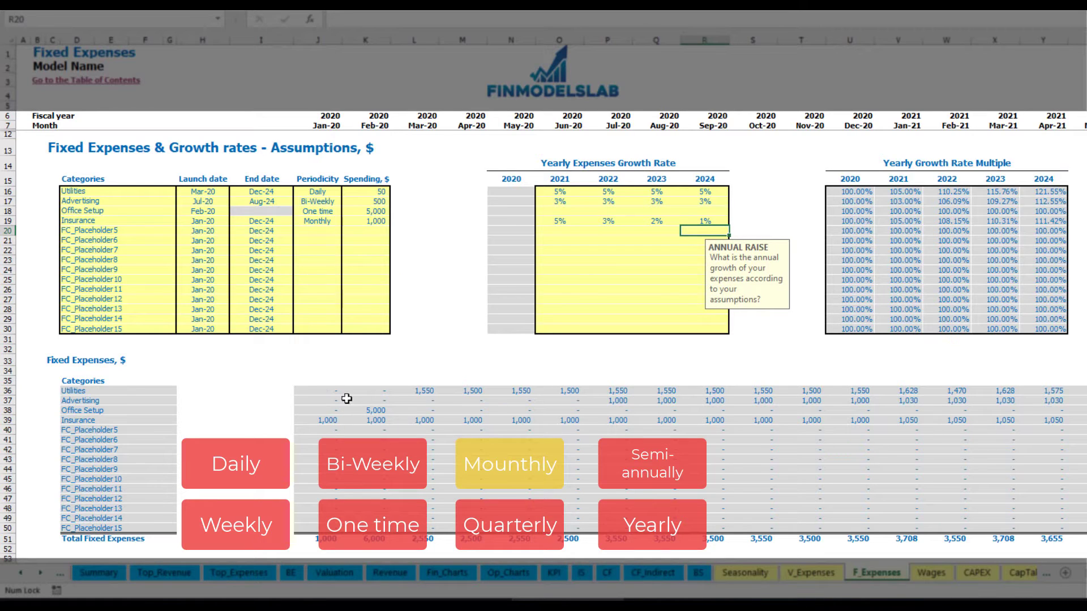
- Examine the monthly Insurance amounts across 2020 and into 2021
drag(328, 424, 883, 420)
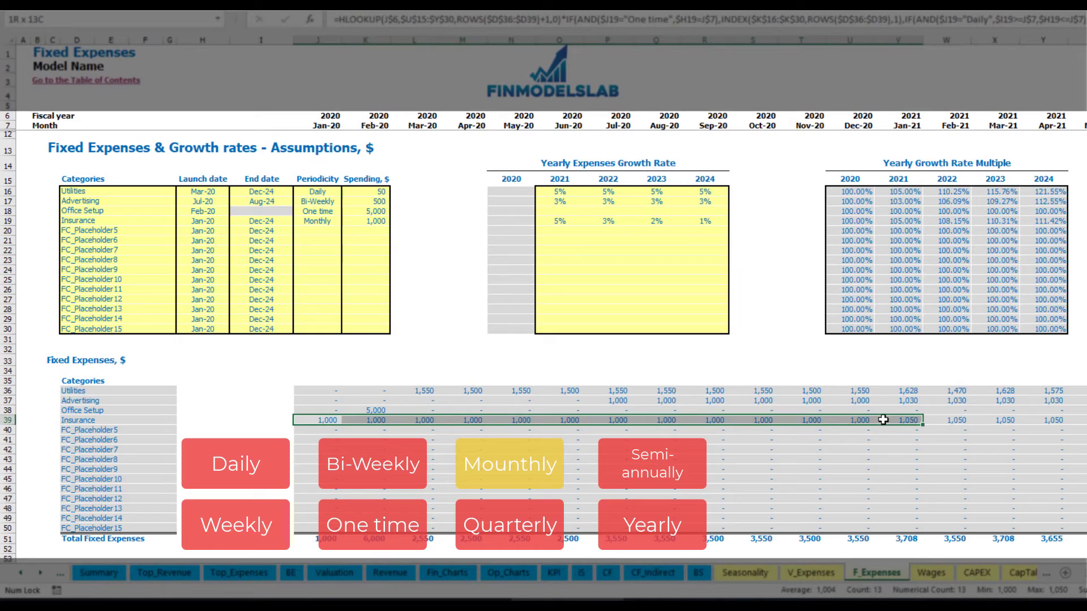
click(882, 422)
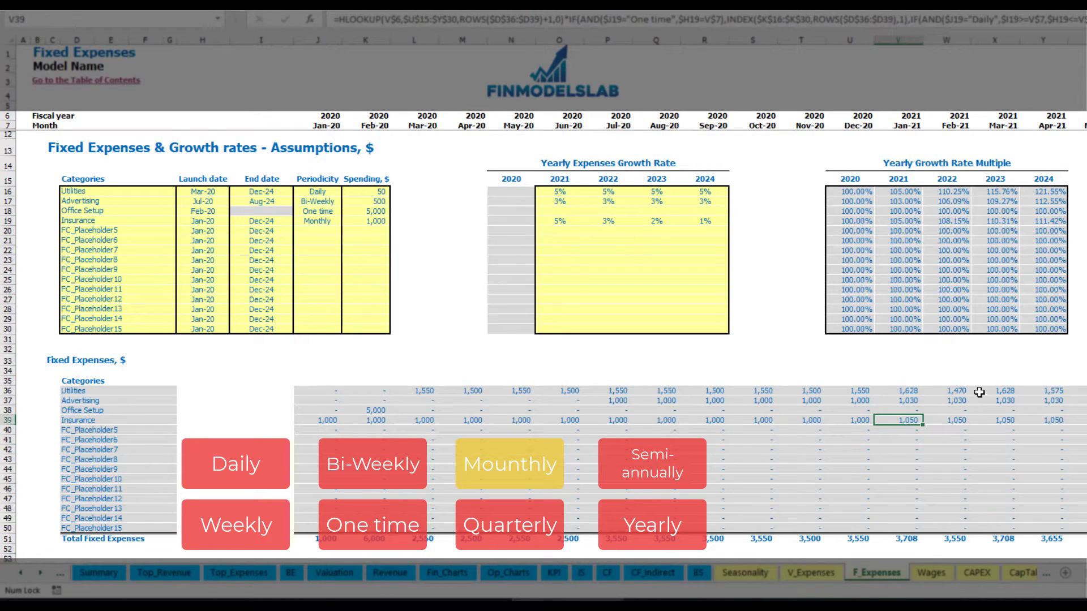
scroll(553, 290, right, 5)
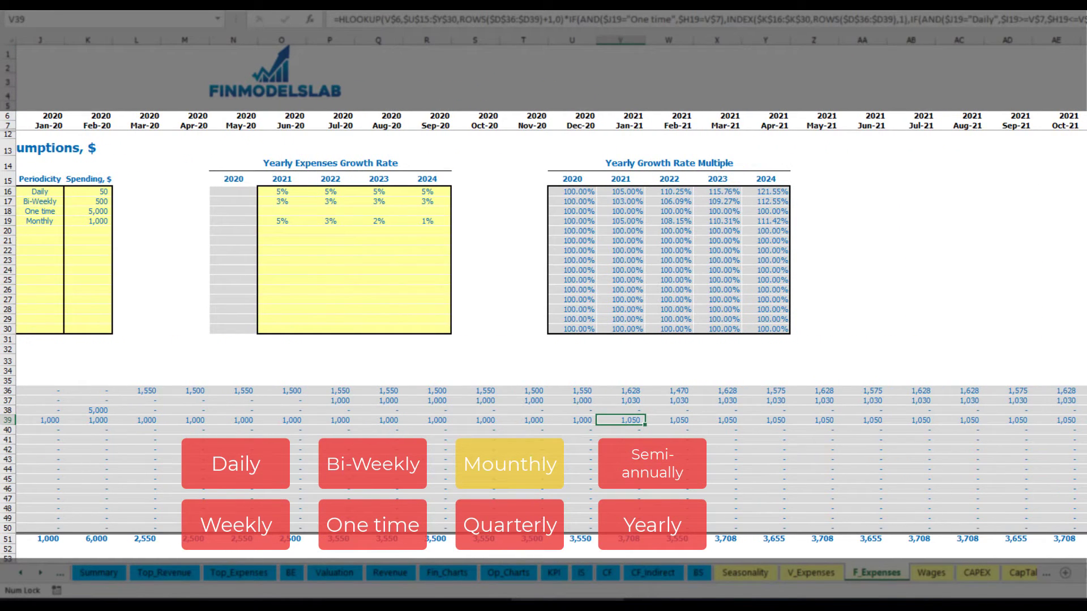
key(ctrl+shift+Up)
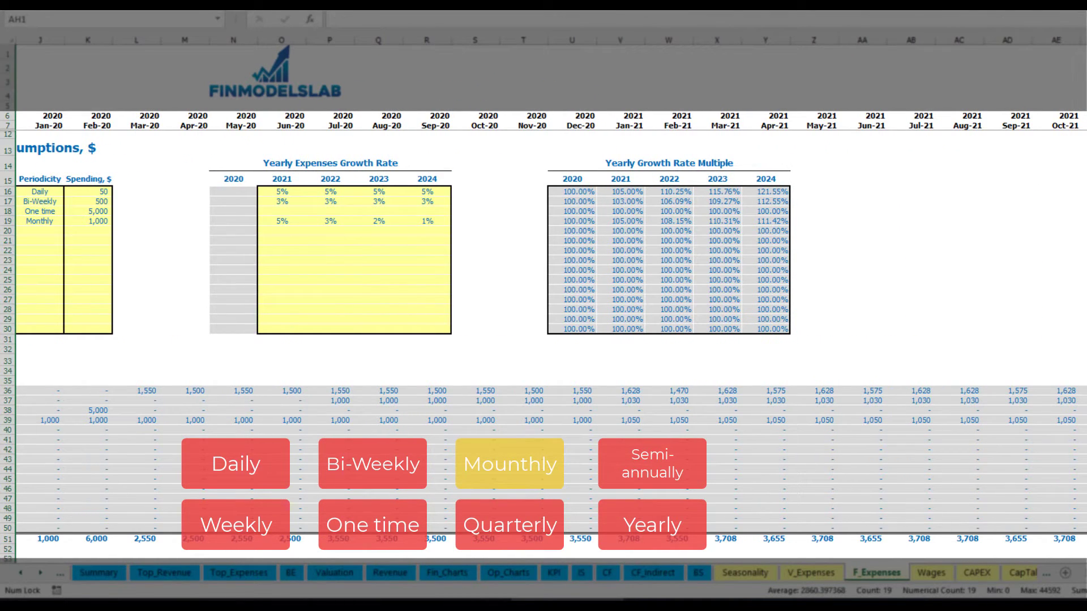
key(ctrl+shift+Down)
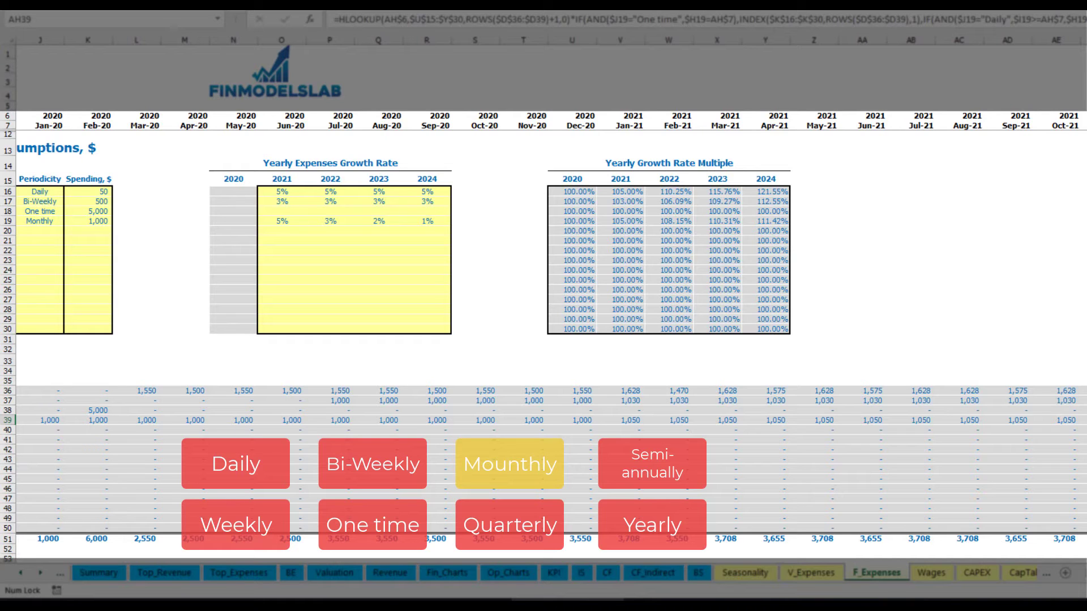
scroll(883, 466, left, 5)
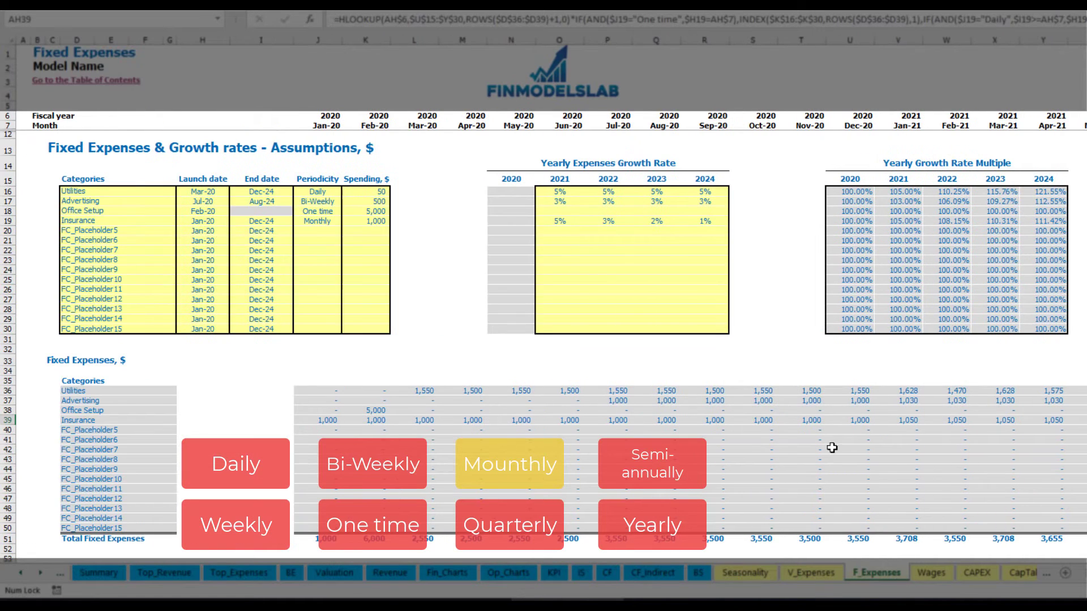
- Switch the Insurance periodicity to Quarterly and check which months of 2020 carry the expense
click(338, 222)
click(347, 221)
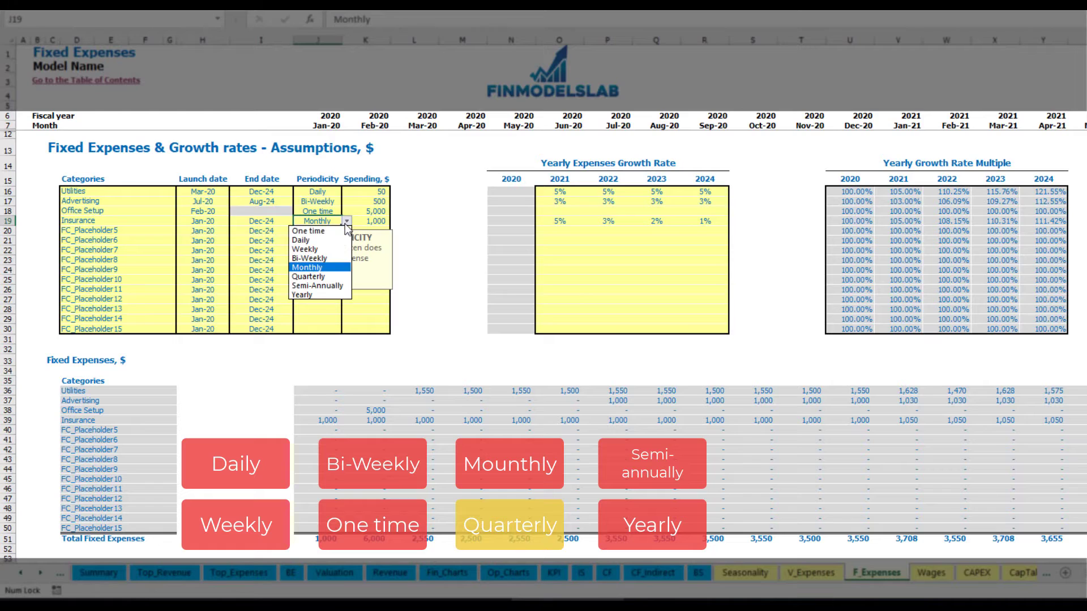
click(342, 274)
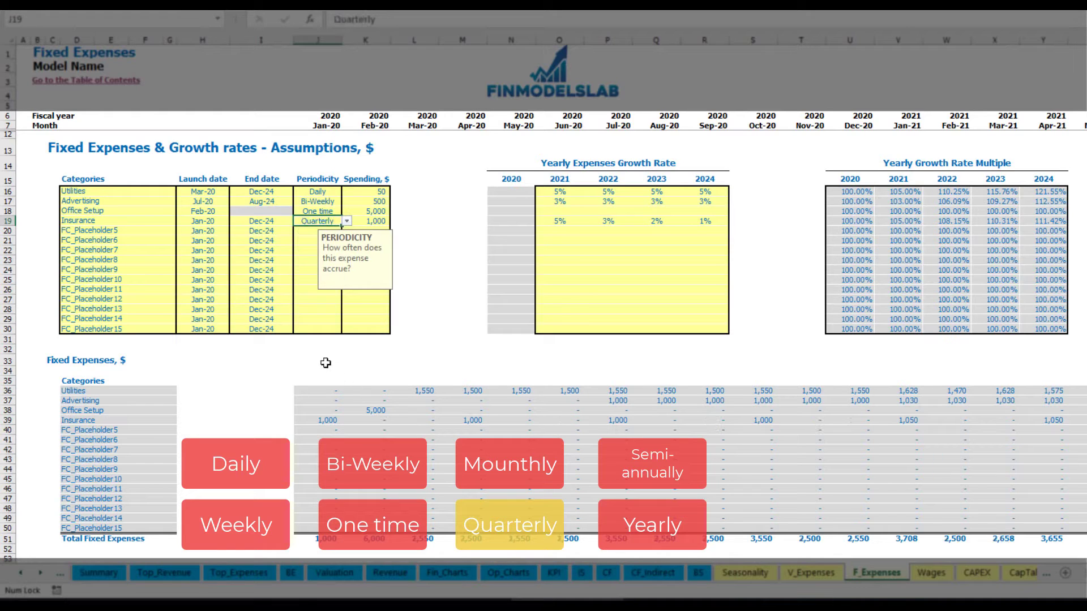
click(316, 420)
click(468, 419)
click(609, 421)
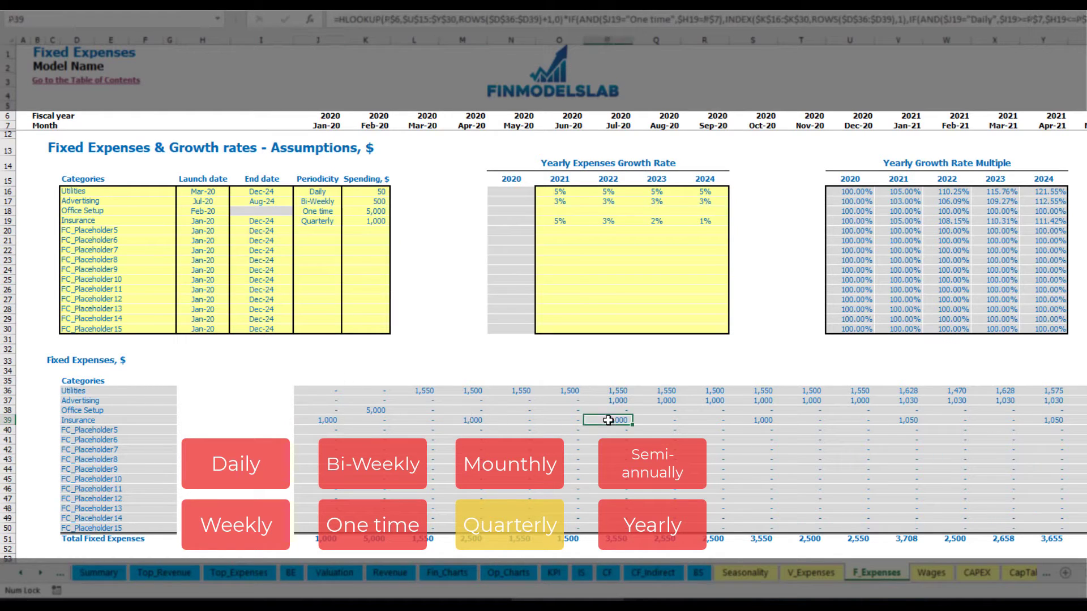
- Set the Insurance launch date to Feb-20 and check in which months the expense falls
click(220, 218)
click(234, 221)
click(203, 241)
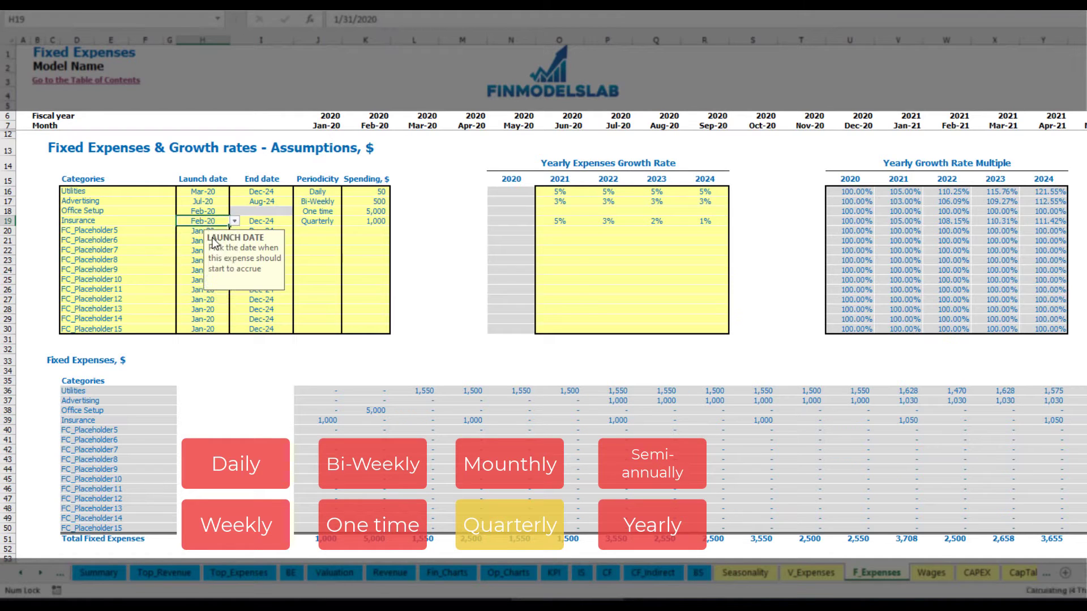
click(388, 415)
click(519, 422)
click(665, 418)
click(365, 421)
click(521, 421)
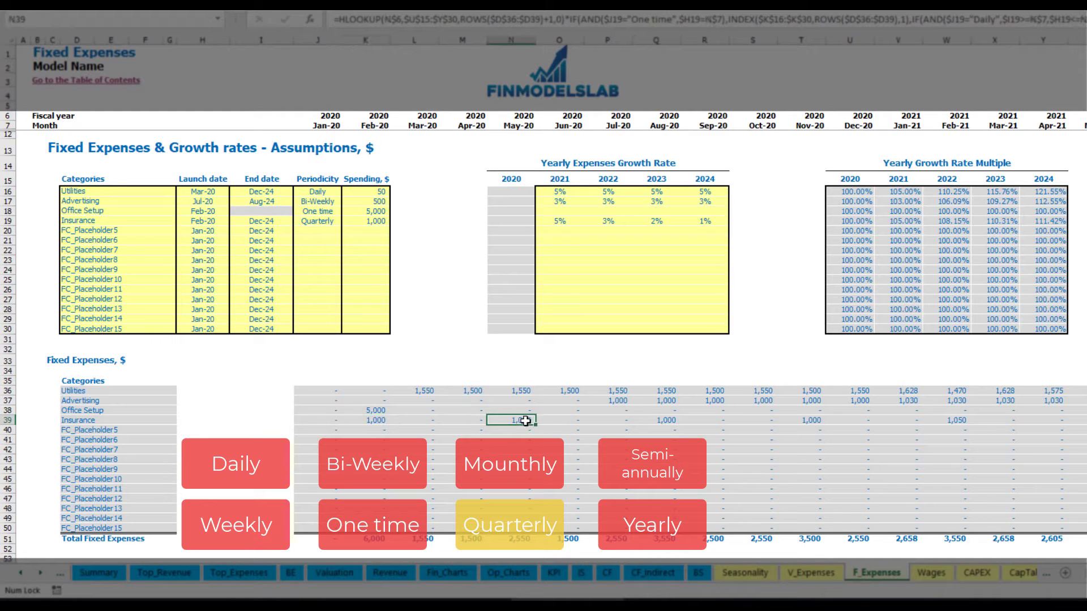
- Switch the Insurance periodicity to Semi-Annually and check its monthly amounts from Feb-20 to Feb-21
click(339, 221)
click(347, 222)
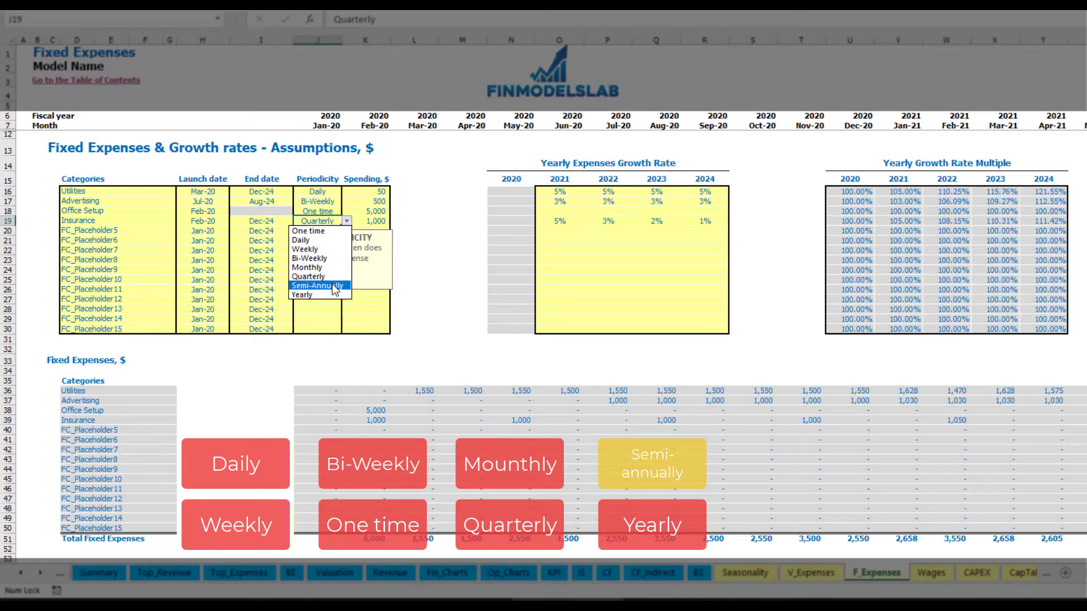
click(317, 286)
drag(365, 420, 907, 421)
click(962, 429)
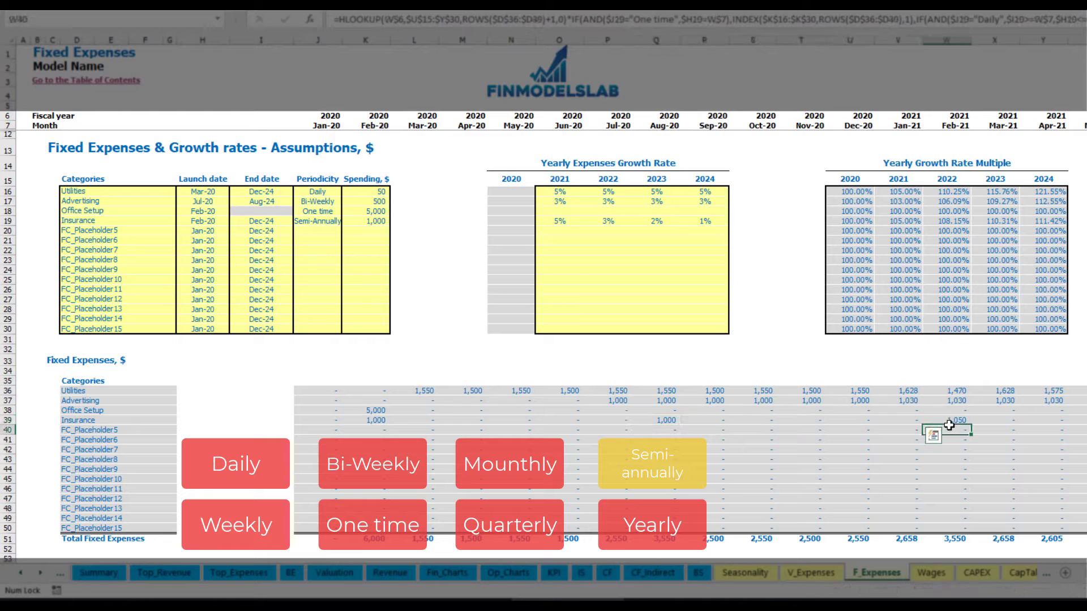
- Set the Insurance periodicity to Yearly and check its monthly amounts against the launch and end dates
click(332, 222)
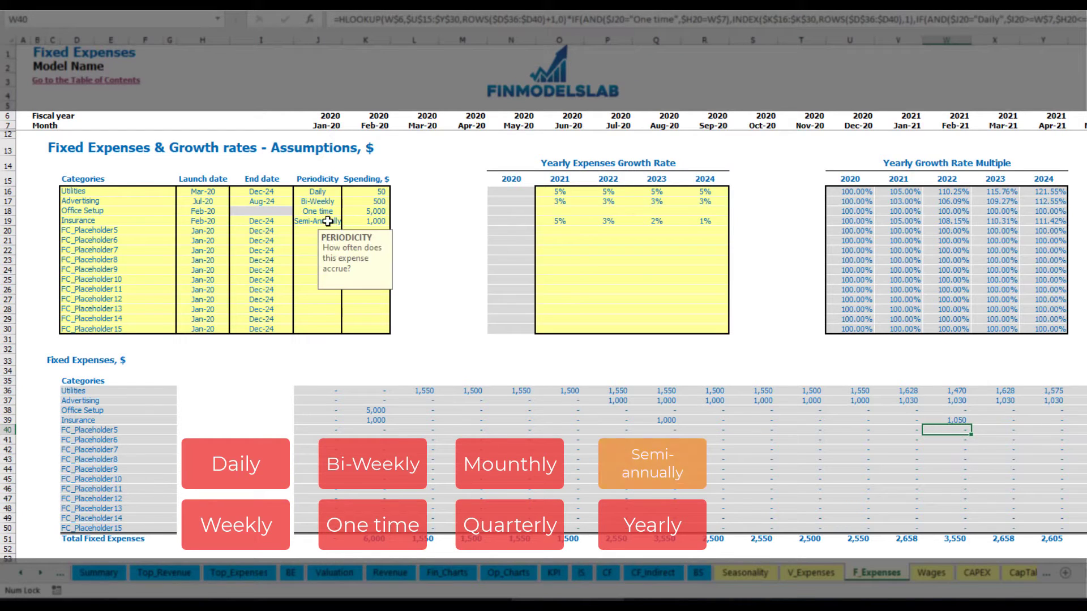
click(346, 221)
click(310, 294)
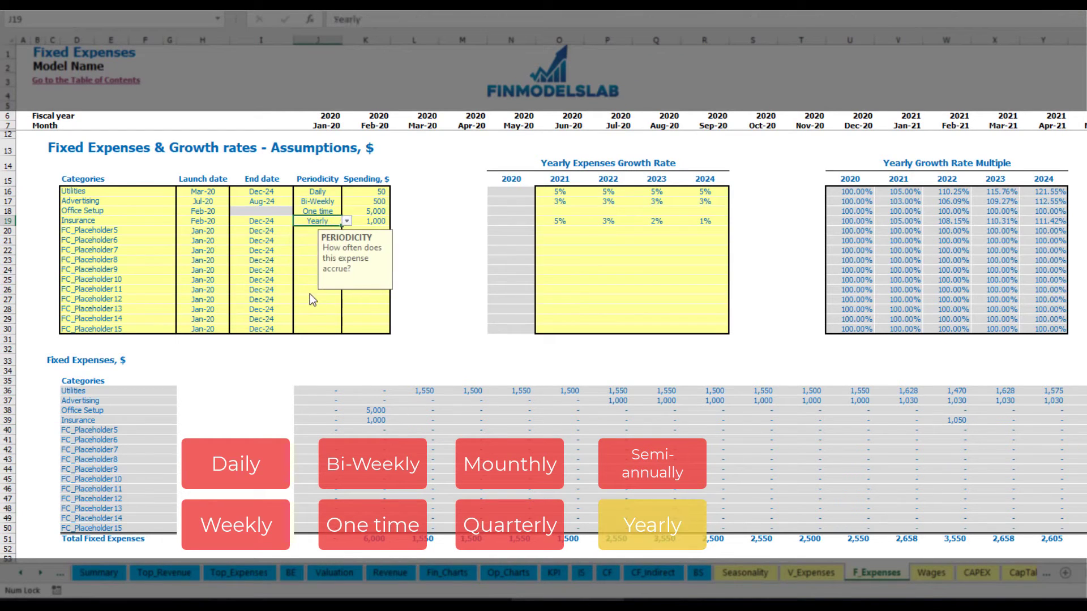
click(369, 421)
drag(390, 425, 920, 422)
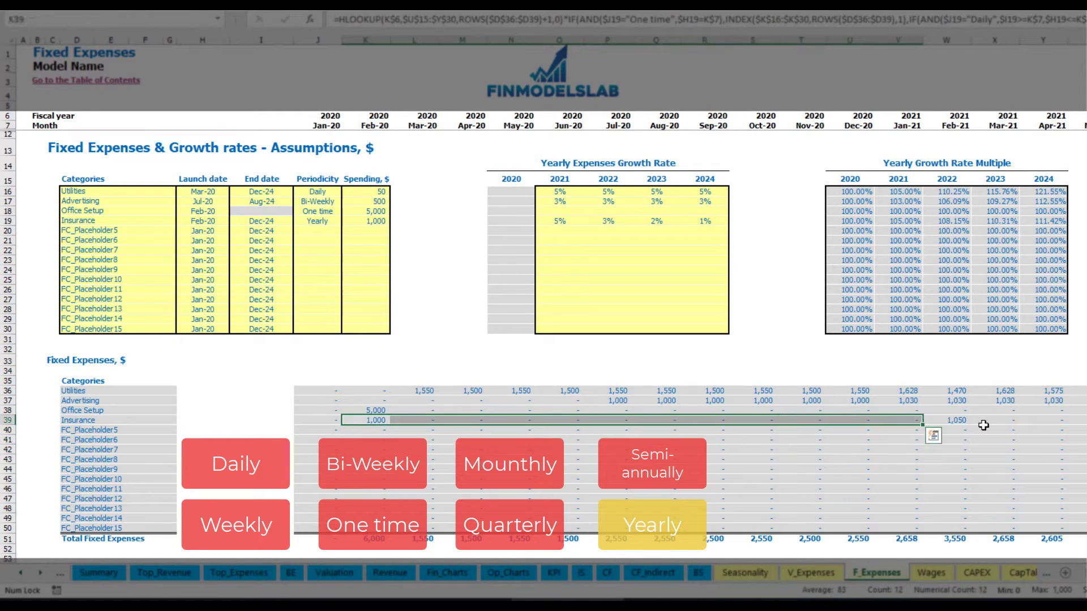
click(964, 422)
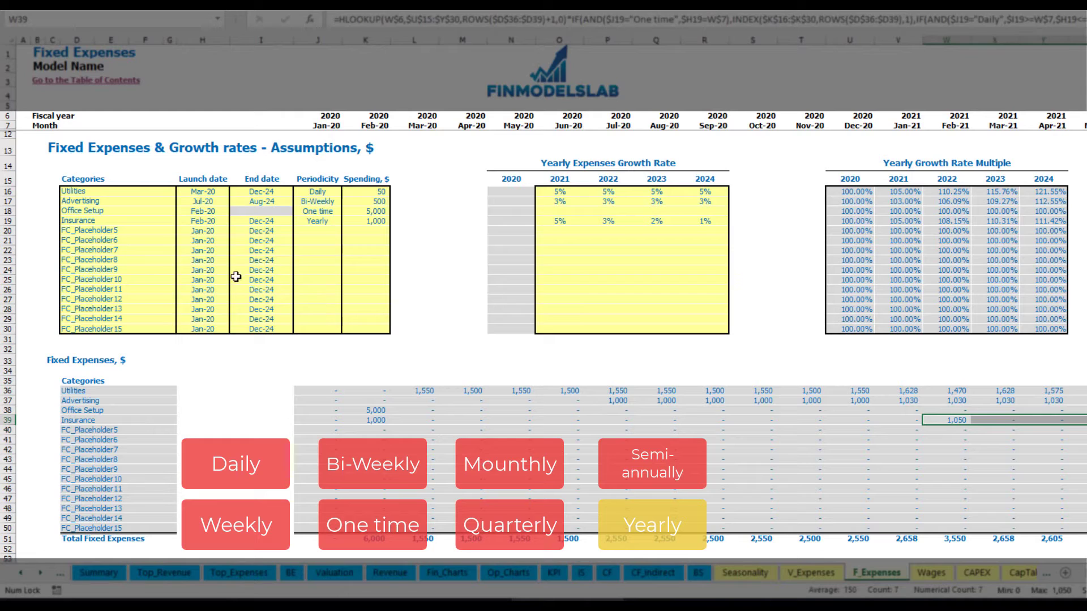
click(211, 221)
click(265, 222)
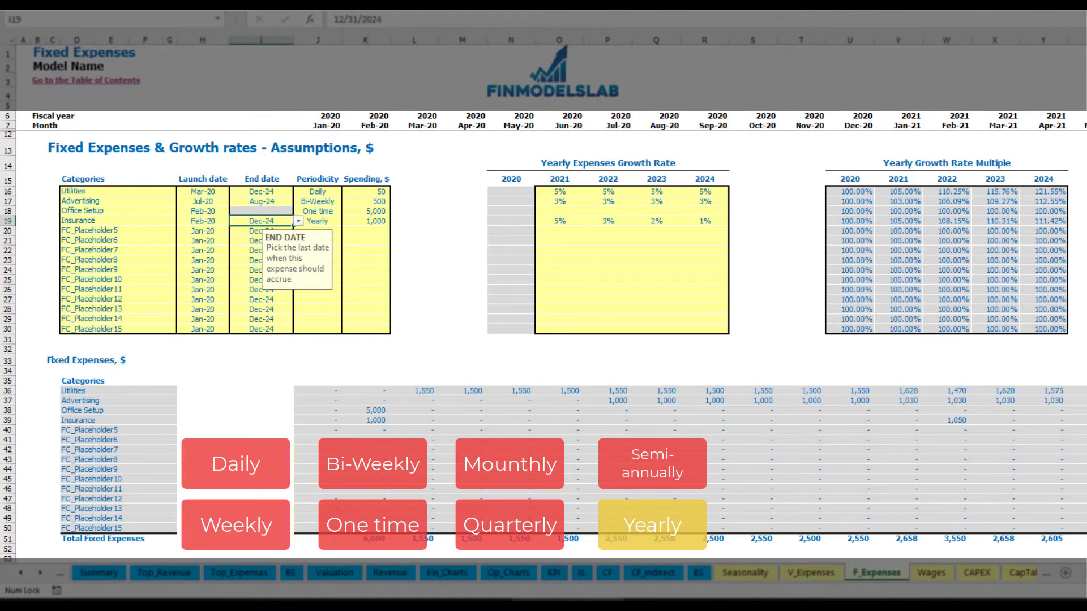
click(761, 329)
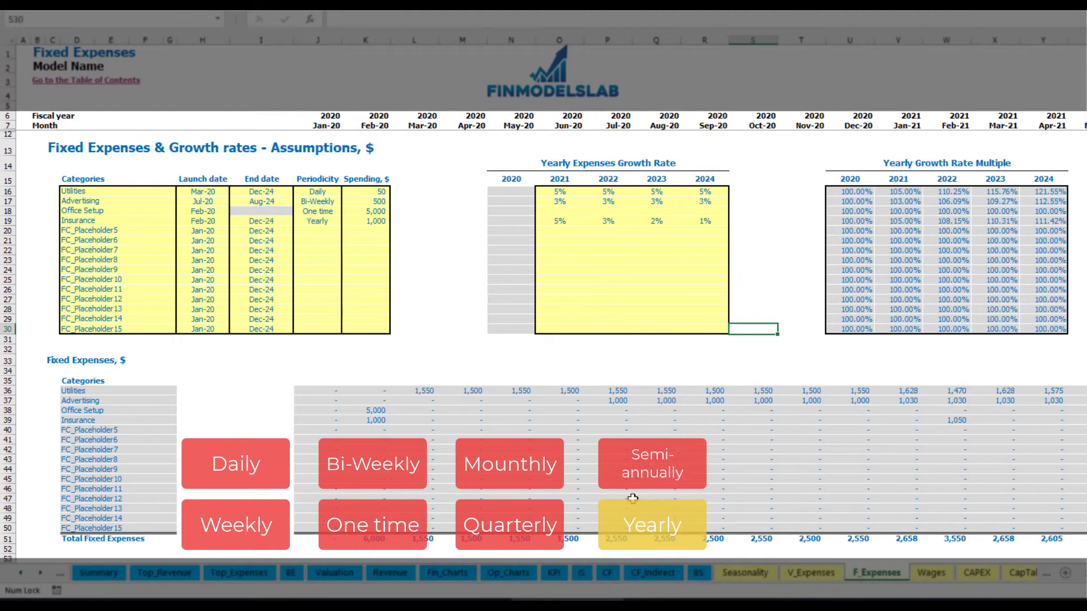
- Review the monthly fixed expenses table, and expand Total Fixed Expenses in the income statement to examine its category rows
drag(316, 394, 994, 524)
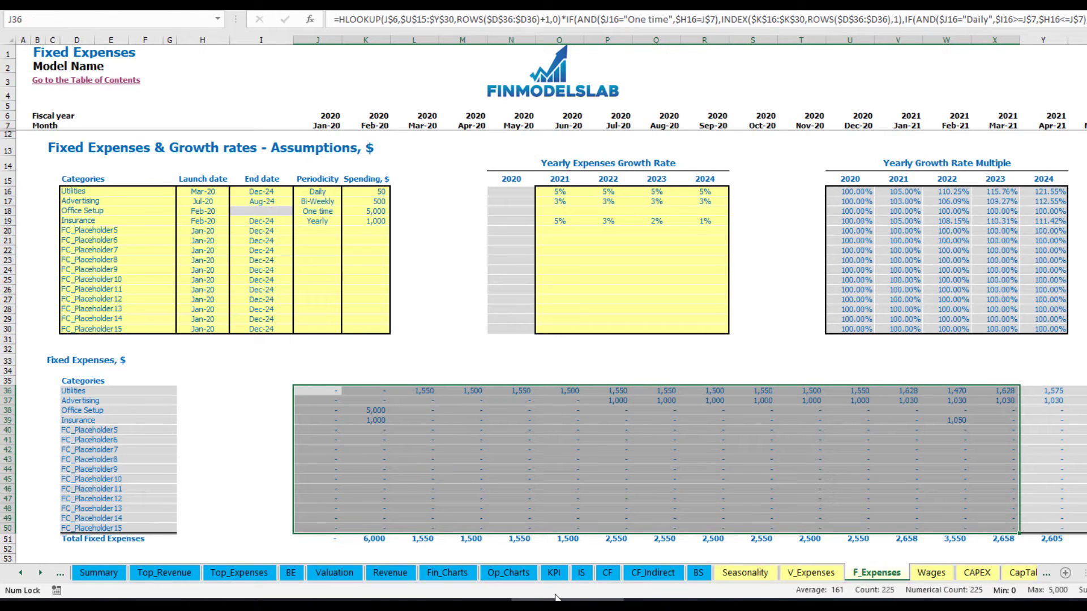
click(581, 573)
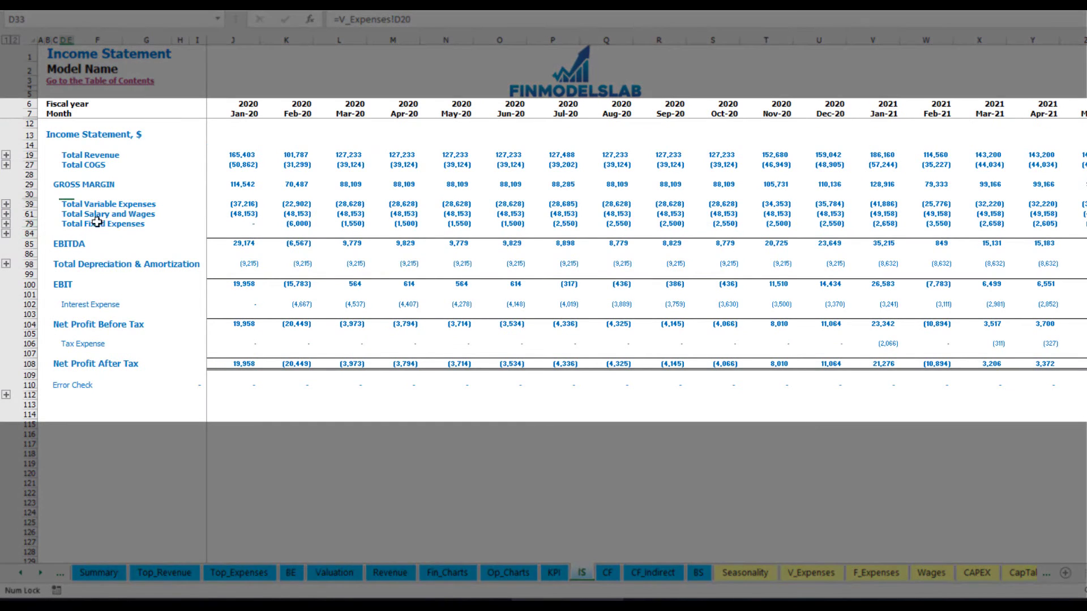
click(63, 223)
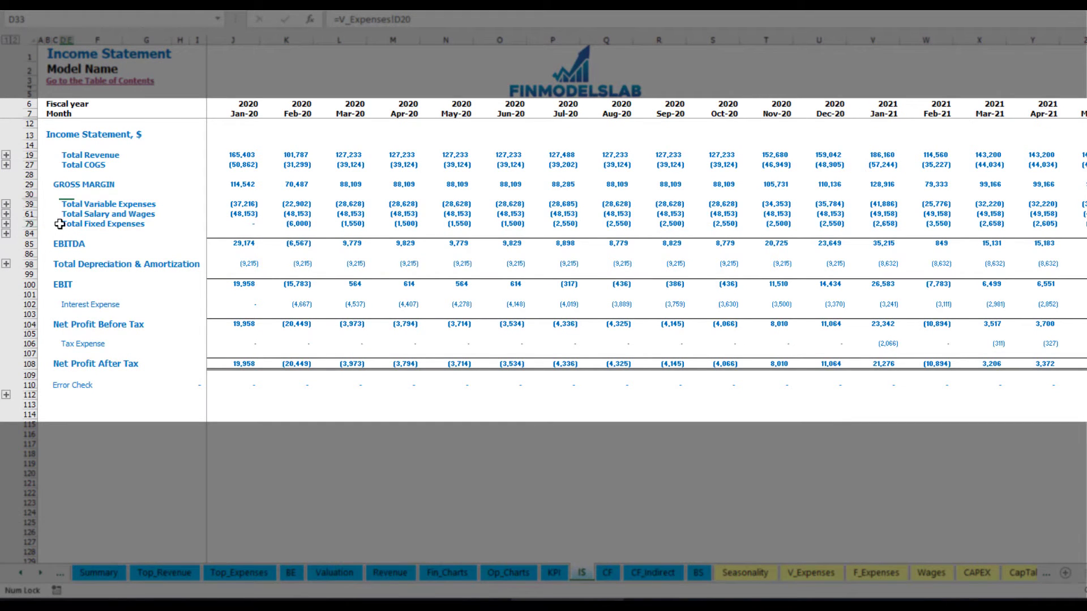
click(7, 223)
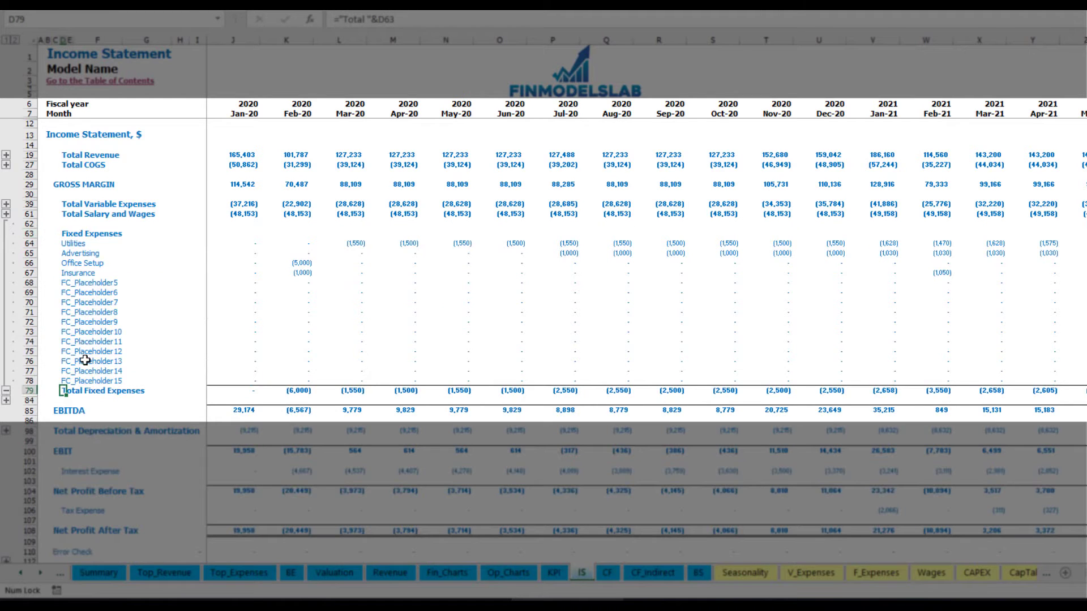
drag(29, 244, 73, 380)
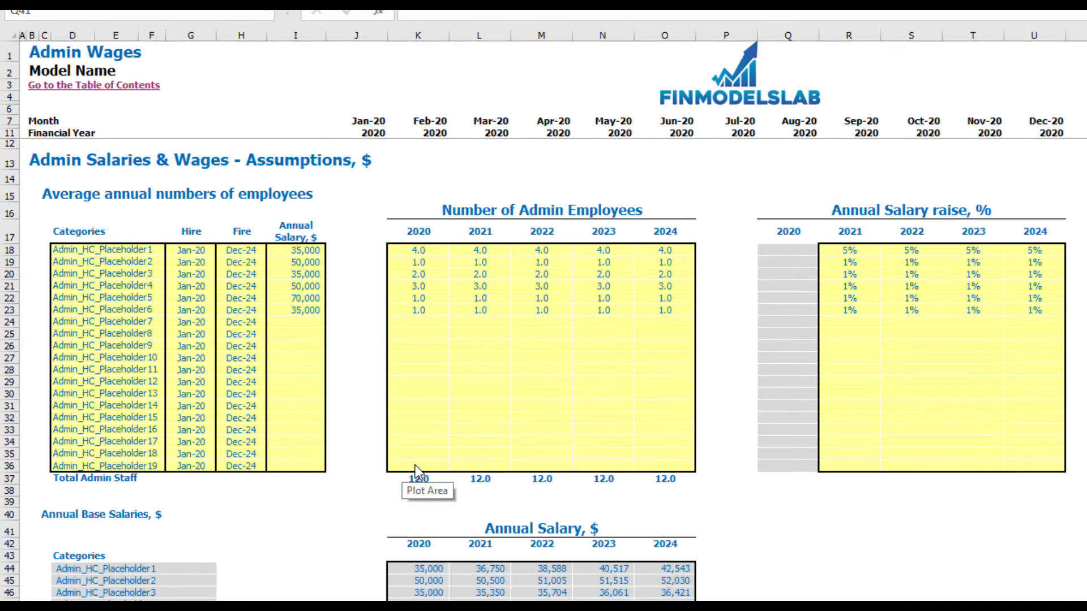
- Rename the first admin staff category as managers and set its hire date to Feb-20
click(69, 254)
text(managers)
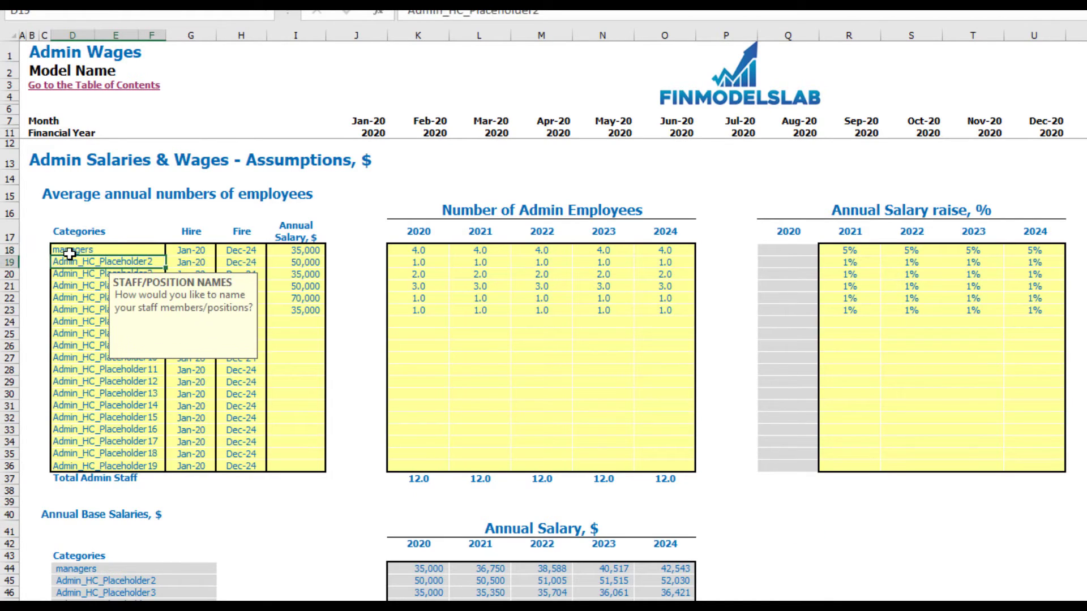
click(214, 250)
click(221, 251)
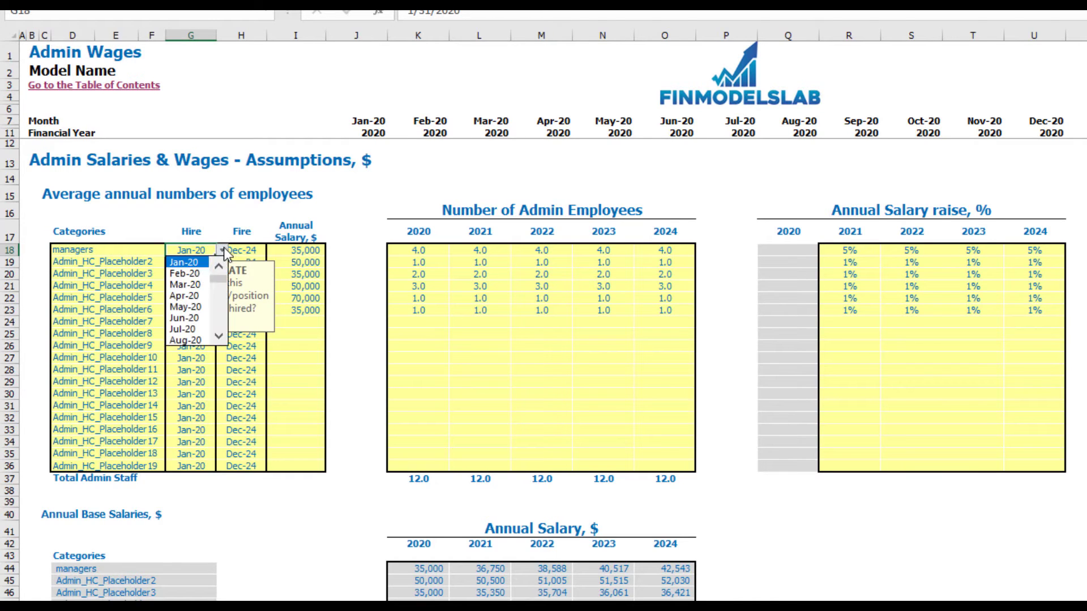
click(204, 274)
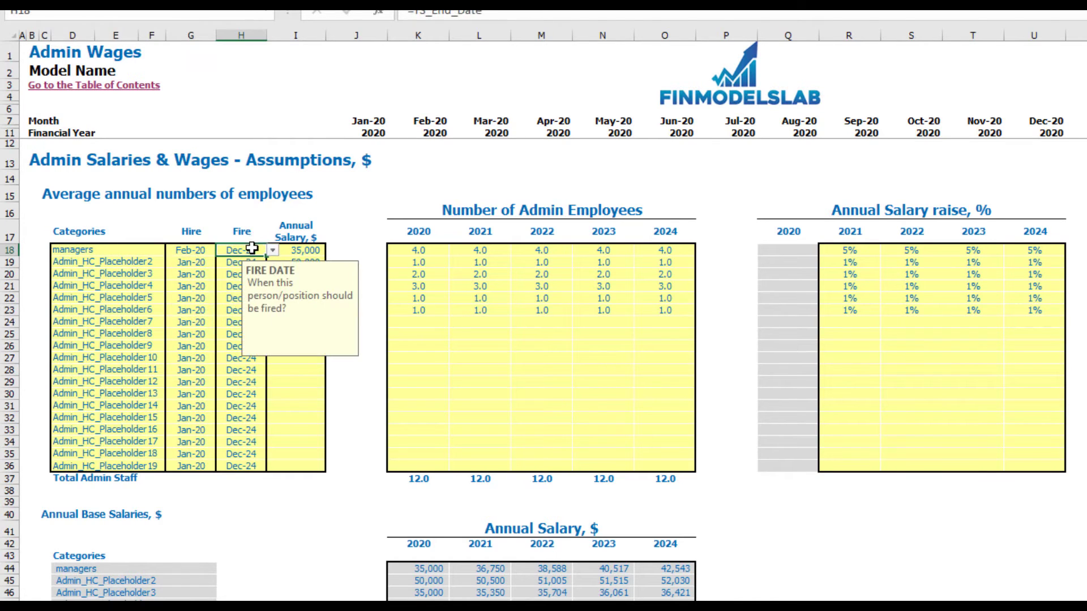
click(352, 206)
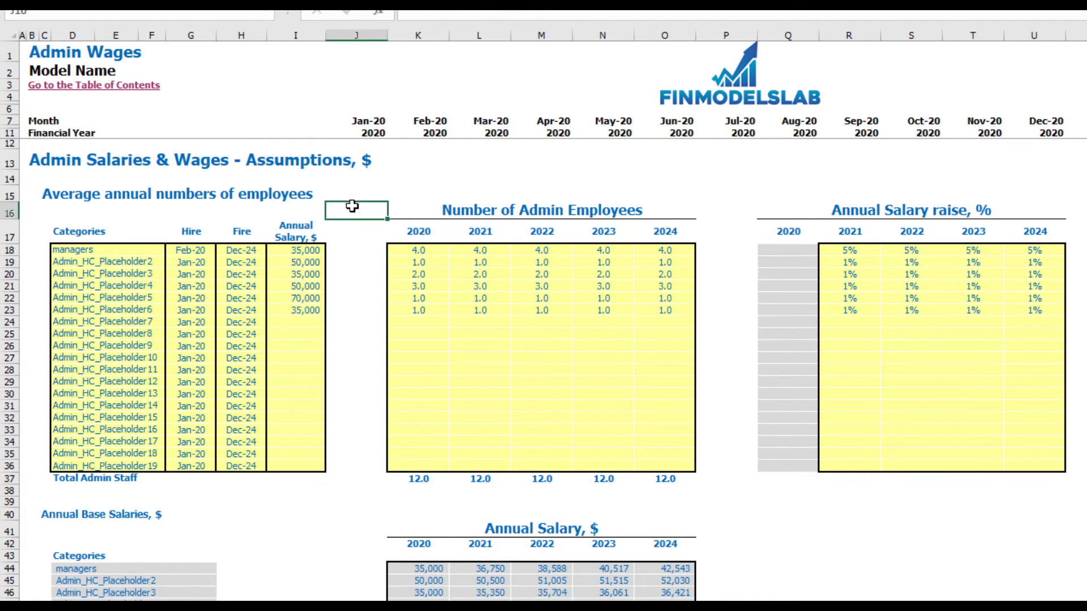
- Set the managers' annual salary to 40,000
click(308, 254)
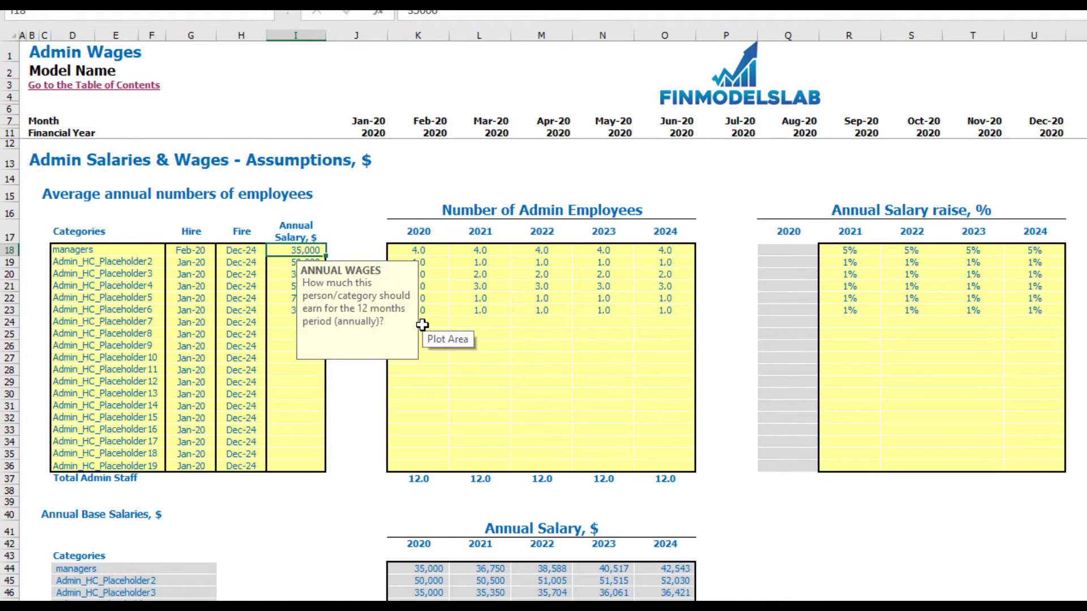
text(400)
key(Return)
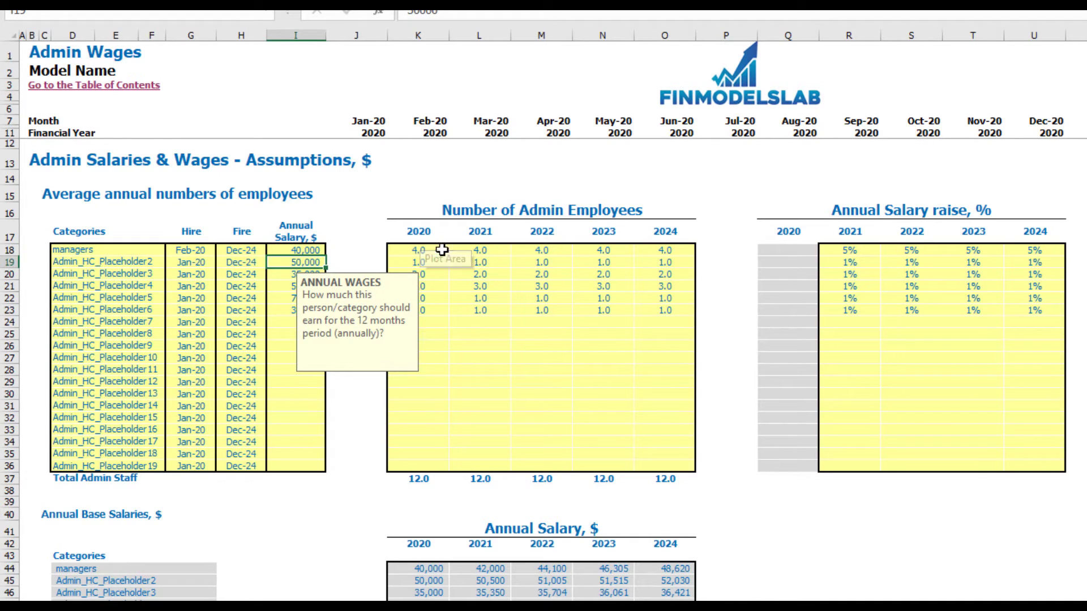
- Set the number of managers to 1, 2 and 3 for 2020 to 2022, and to 5 for 2024
click(422, 249)
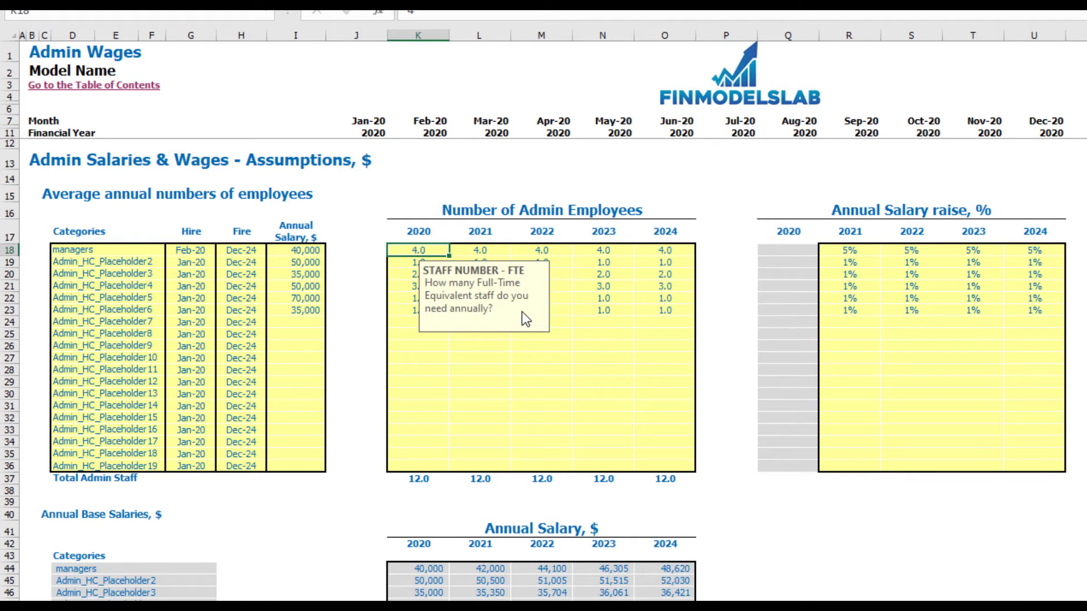
text(1)
key(Tab)
text(2)
key(Tab)
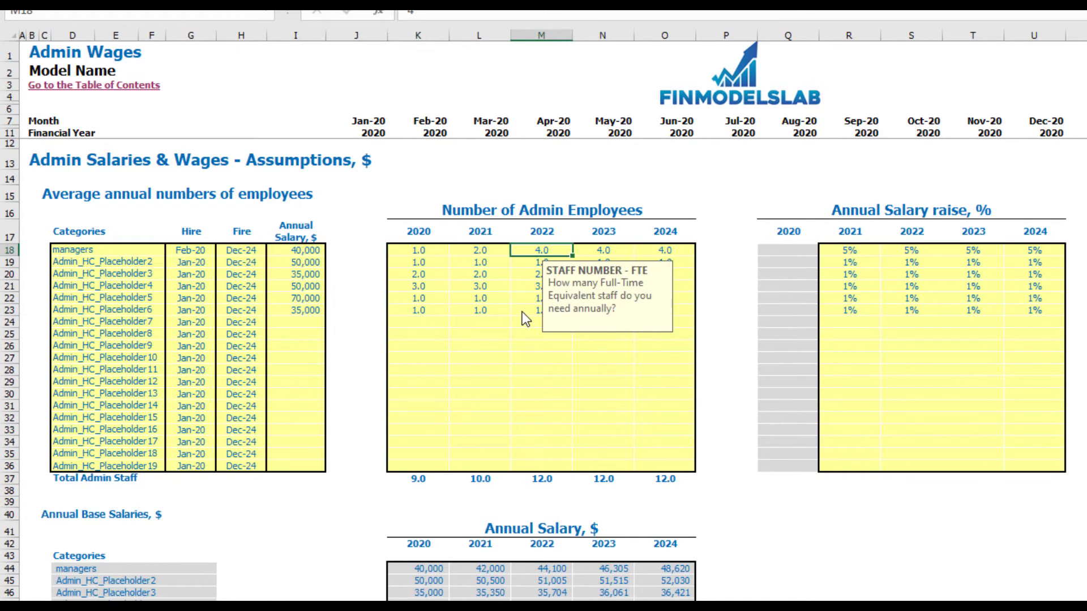
text(3)
key(Tab)
key(Tab)
text(5)
key(Tab)
click(702, 193)
- Set the managers' annual salary raise to 3% for 2021, 4% for 2022 and 6% for 2024
drag(828, 248, 1039, 260)
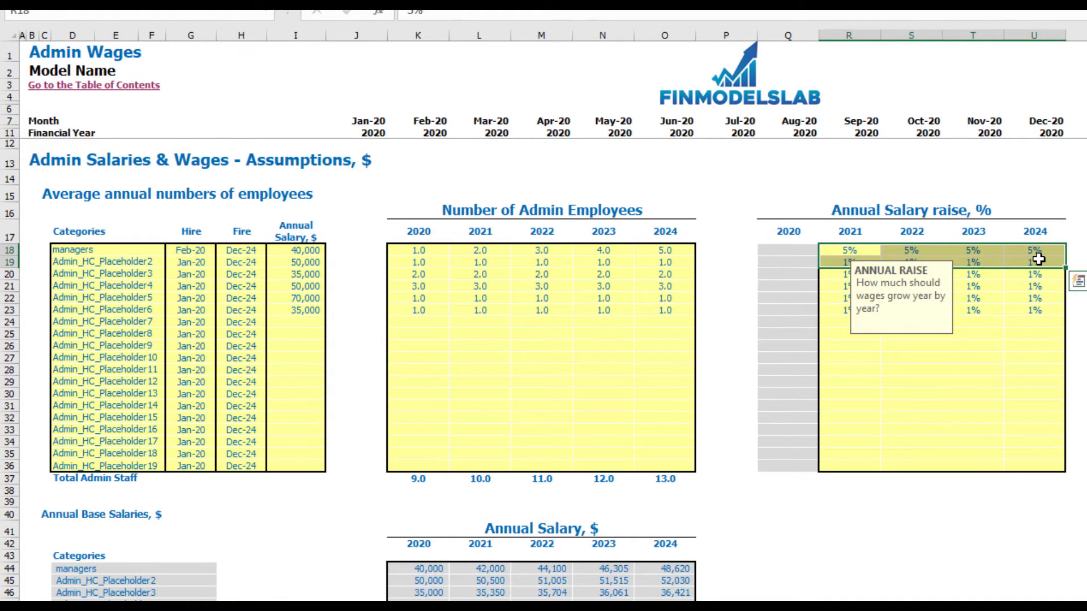
click(847, 248)
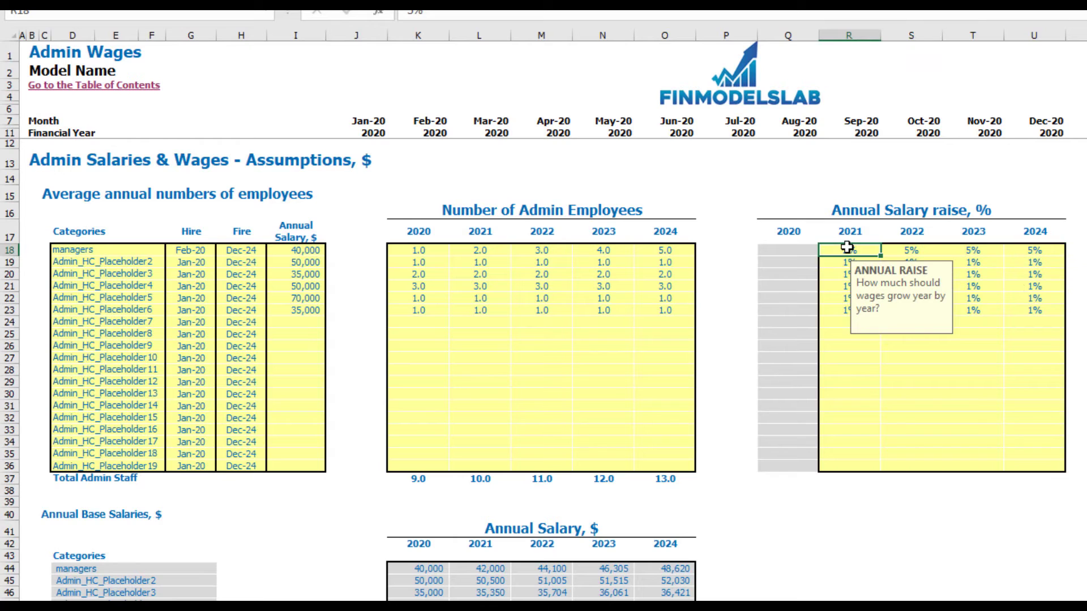
text(3)
key(Tab)
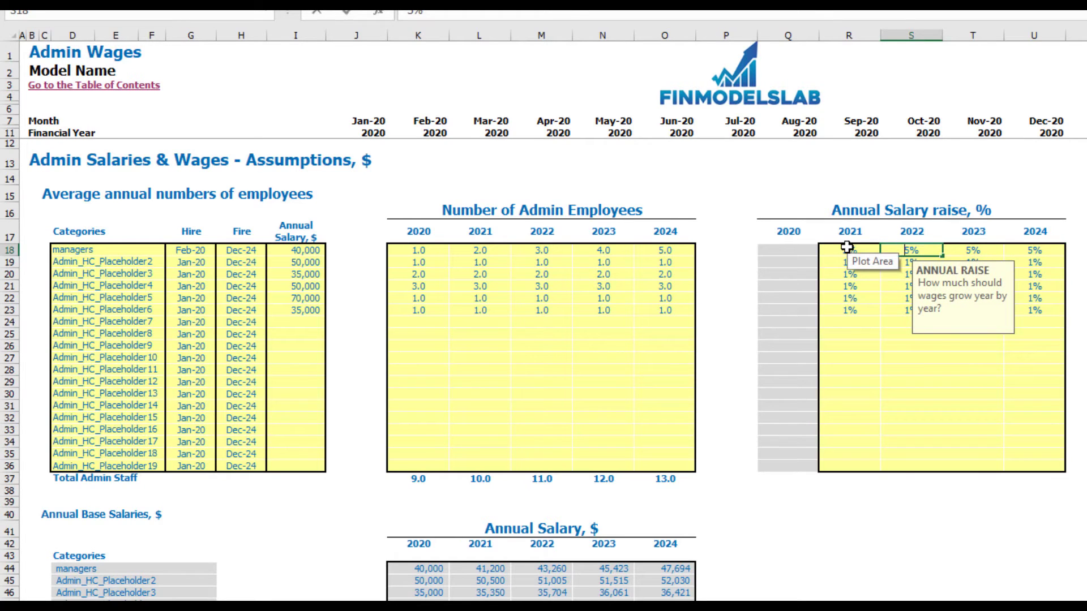
text(4)
key(Tab)
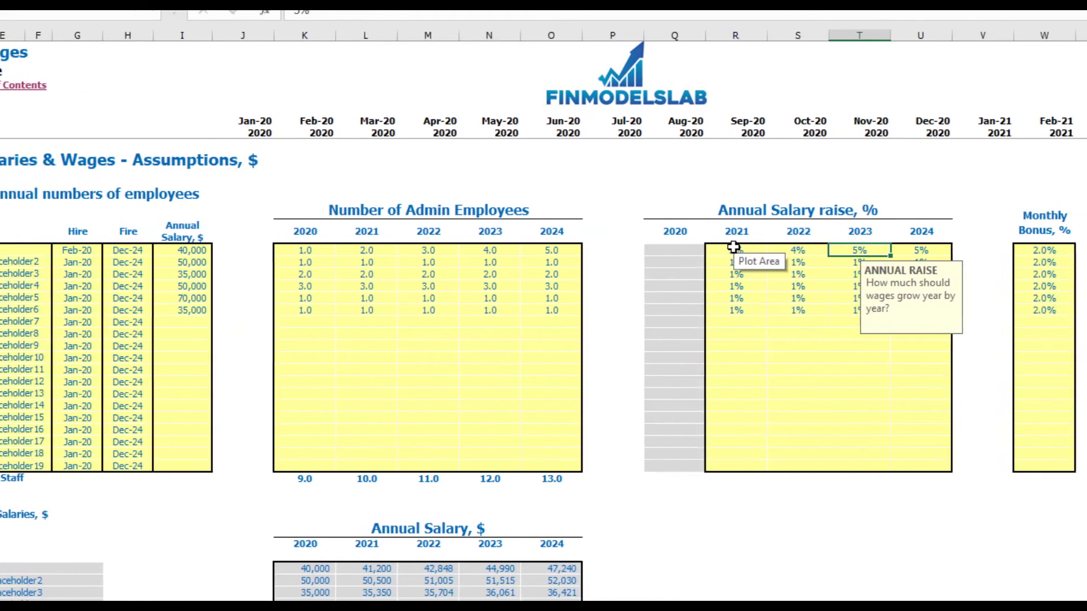
key(Tab)
text(6)
key(Return)
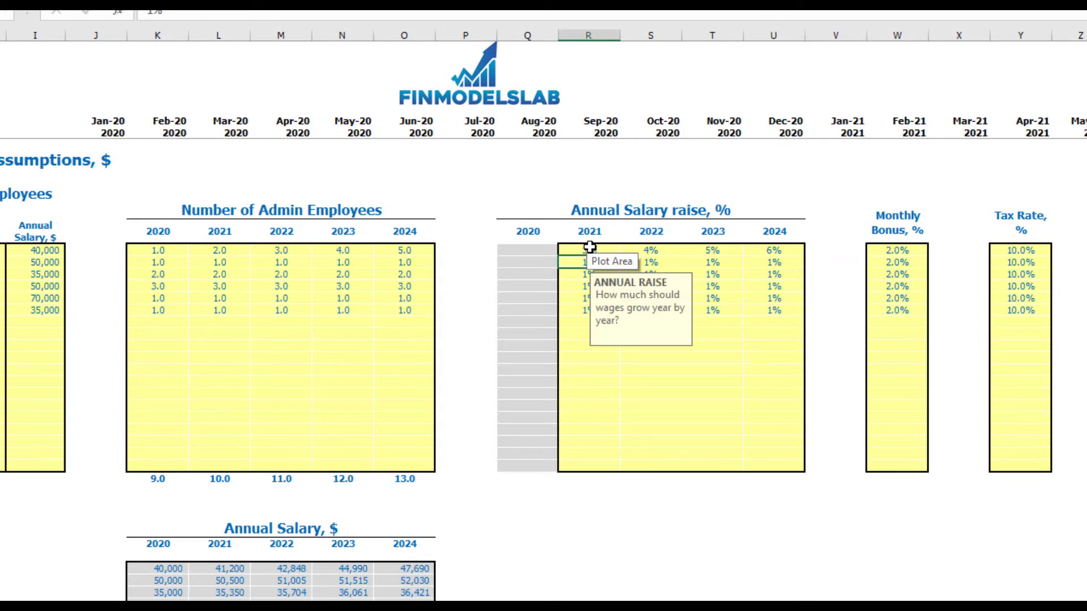
- Set the managers' monthly bonus to 5% and their tax rate to 12%
click(905, 249)
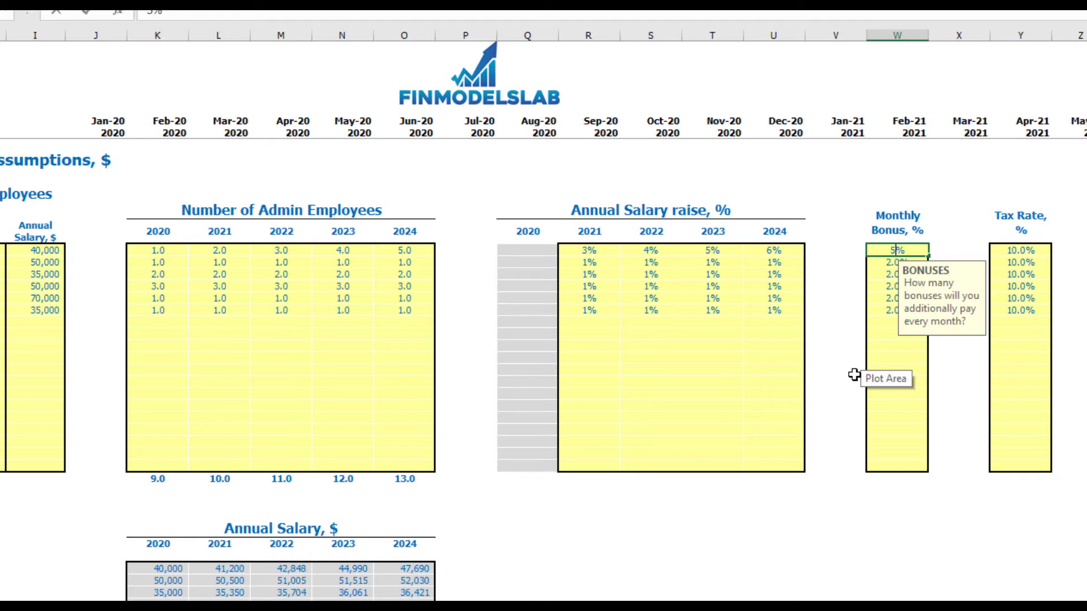
text(5)
key(Return)
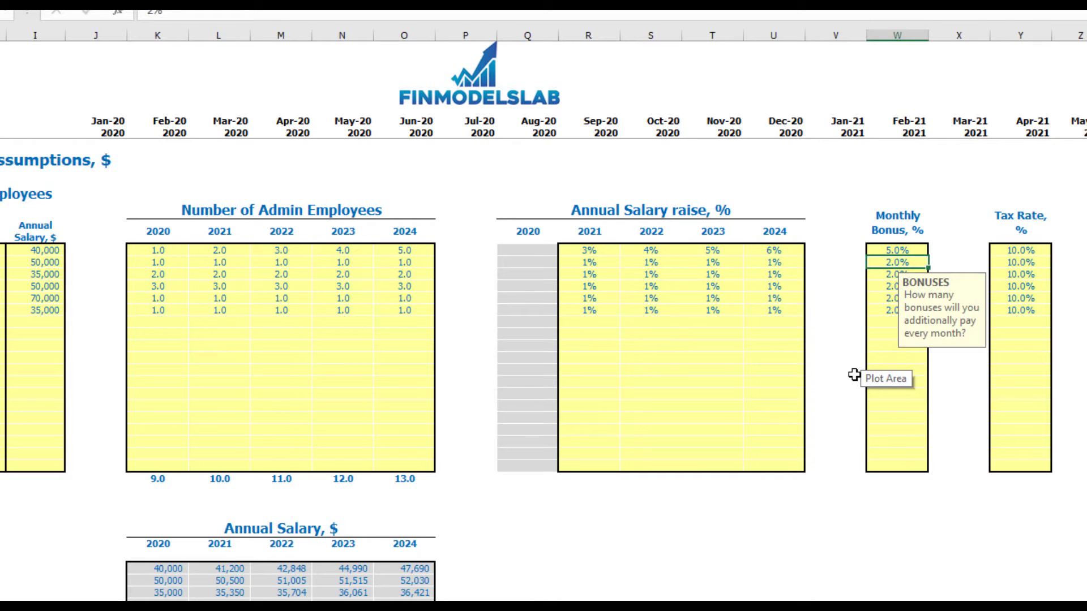
click(1037, 249)
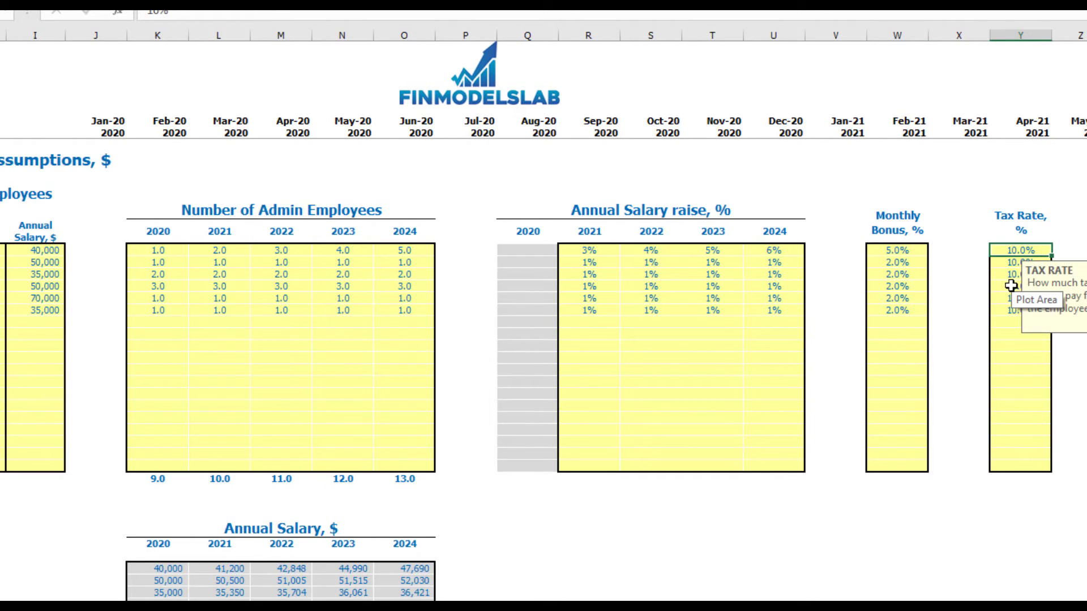
text(12)
key(Return)
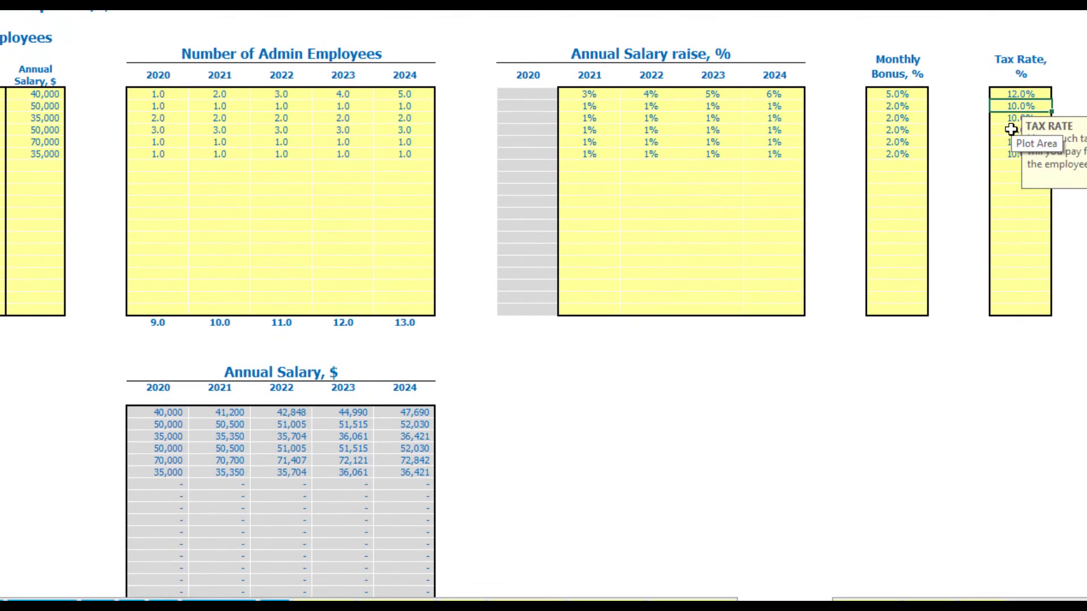
- Check the managers' annual salaries, monthly staff numbers, base salaries, bonuses and taxes against the salary, raise and hire date assumptions
scroll(171, 310, down, 4)
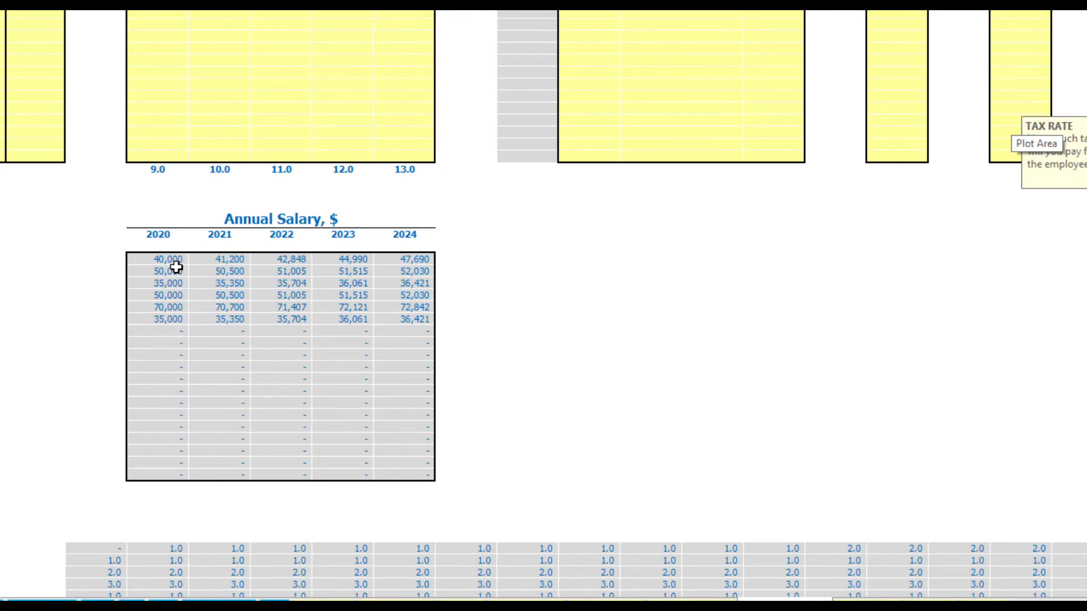
scroll(176, 268, up, 4)
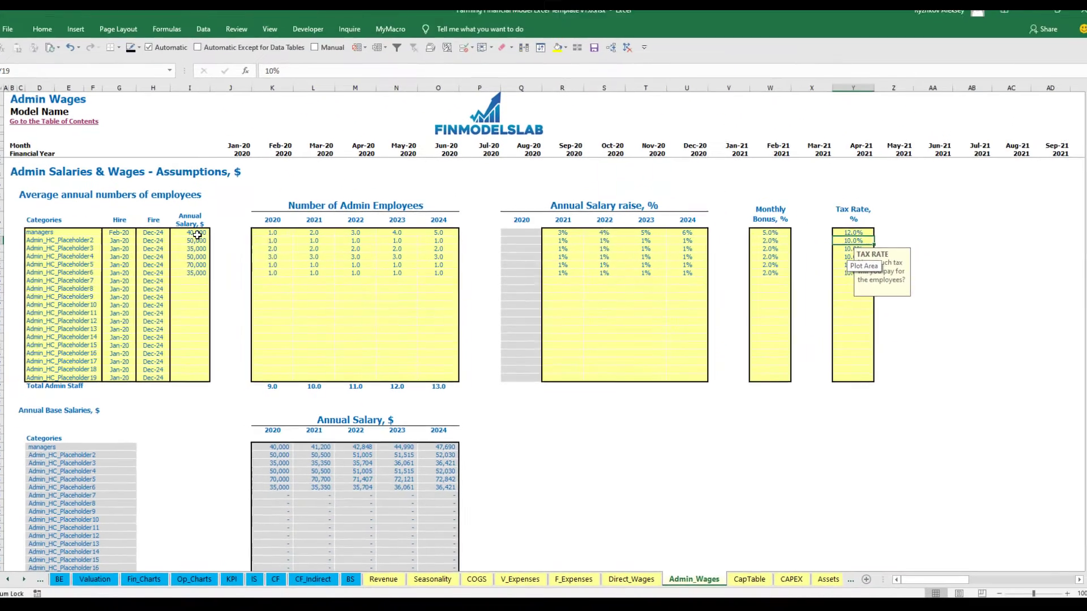
click(45, 94)
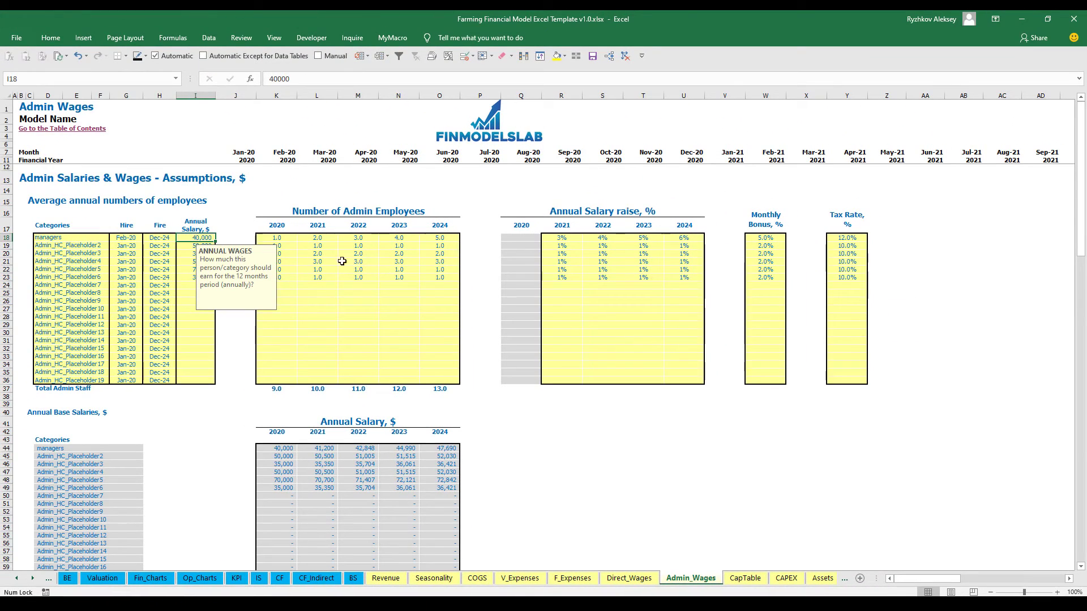
drag(548, 237, 697, 239)
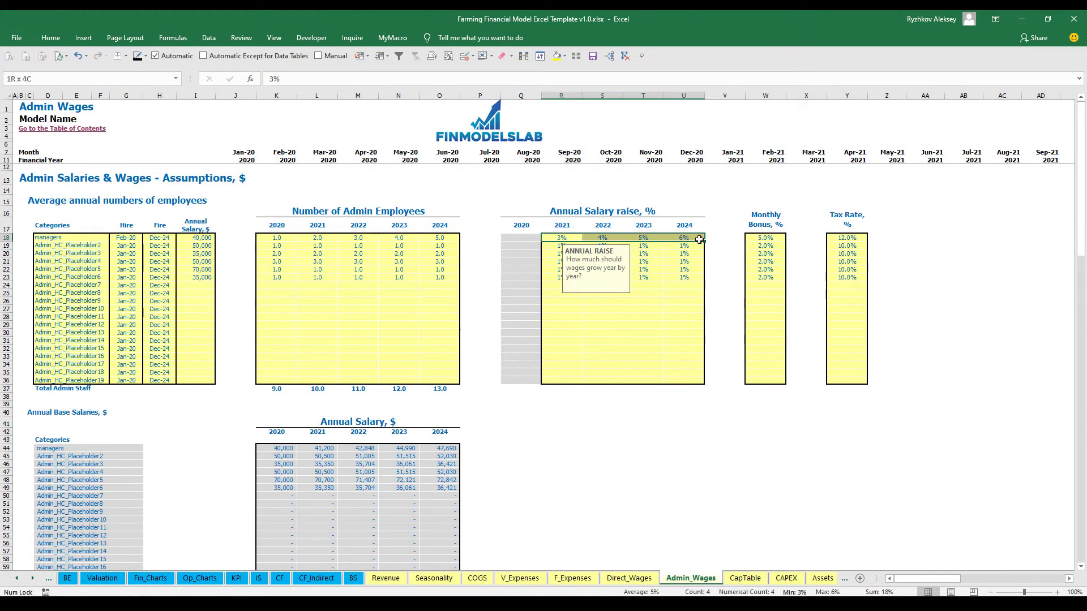
scroll(300, 438, down, 10)
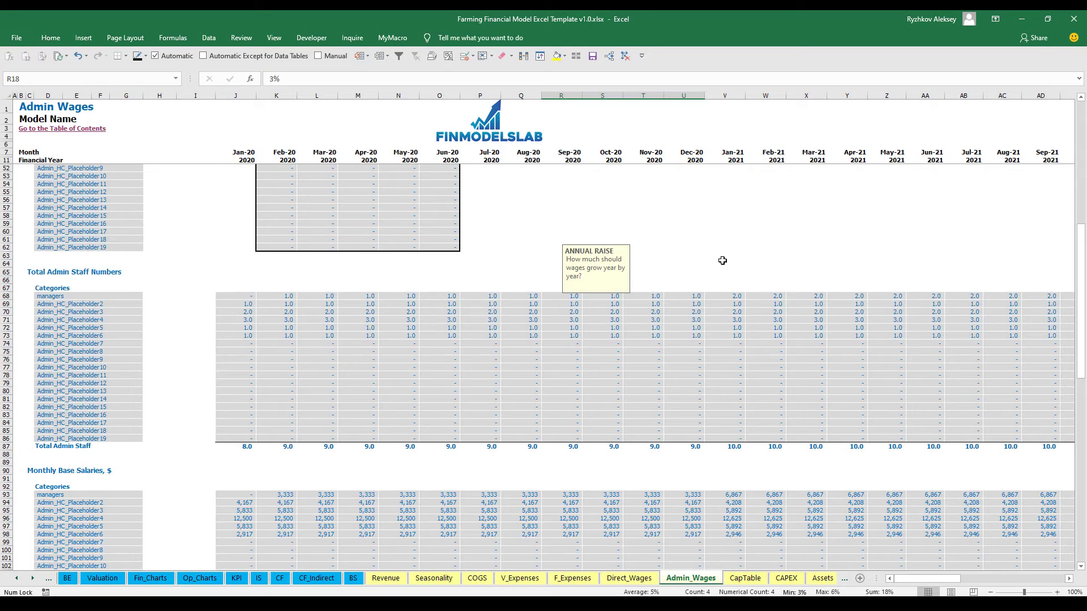
click(272, 294)
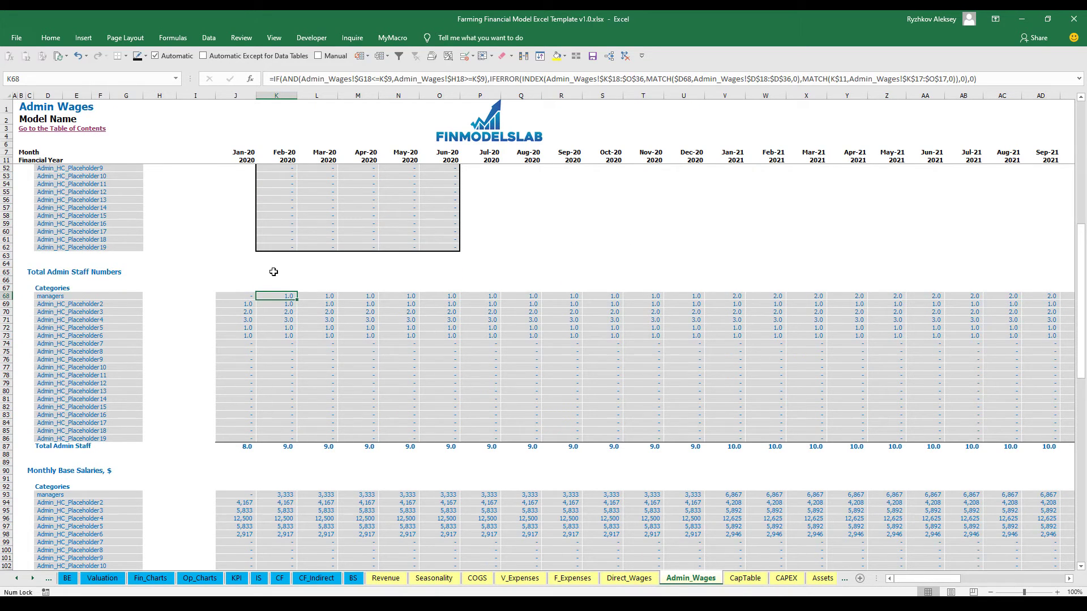
scroll(273, 273, up, 13)
click(134, 237)
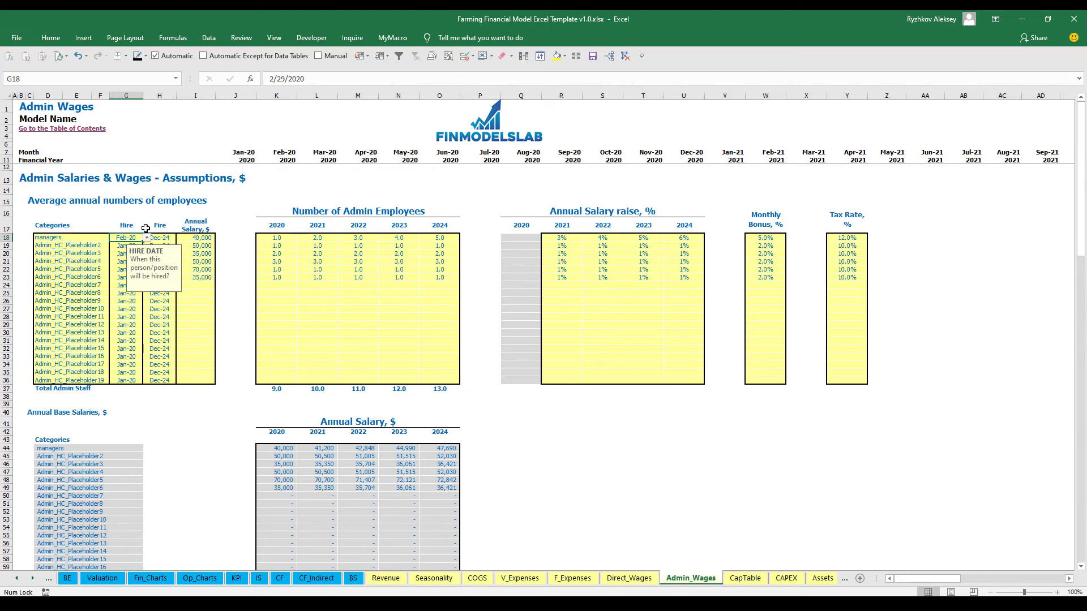
scroll(232, 305, down, 20)
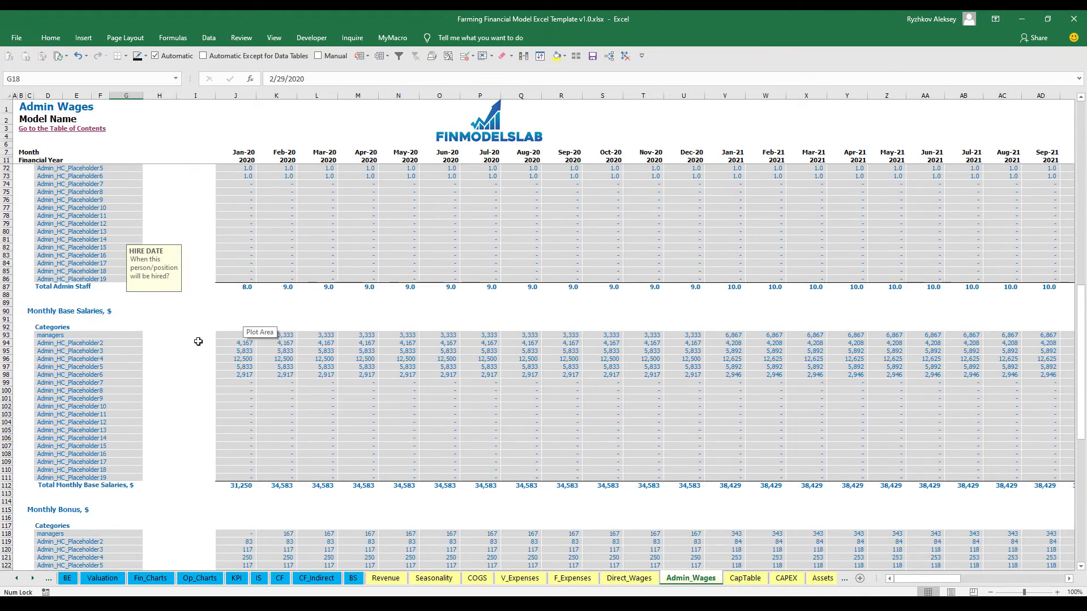
click(259, 316)
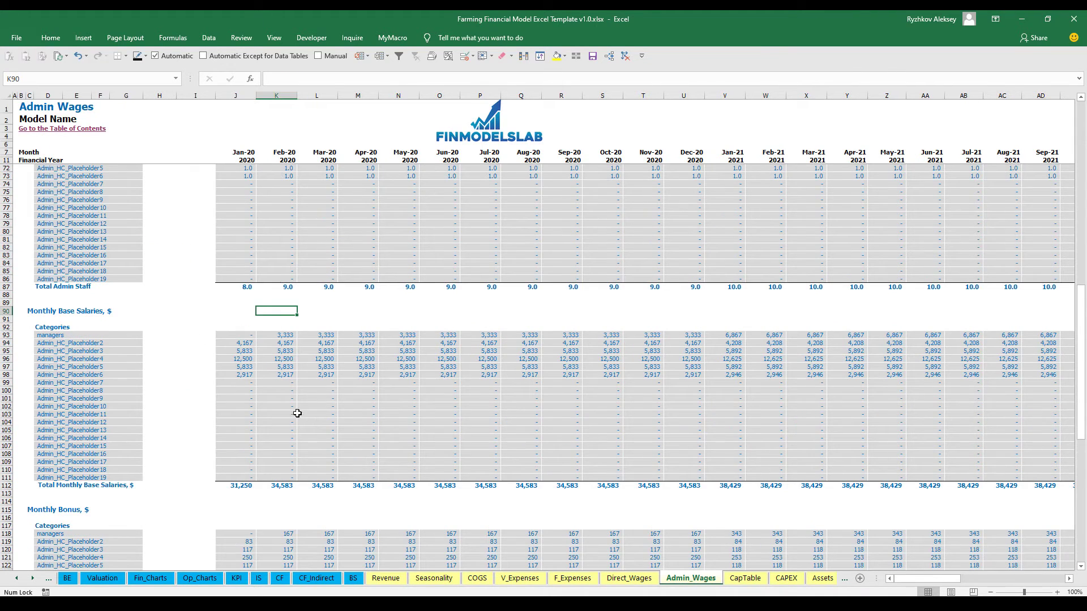
scroll(252, 422, down, 13)
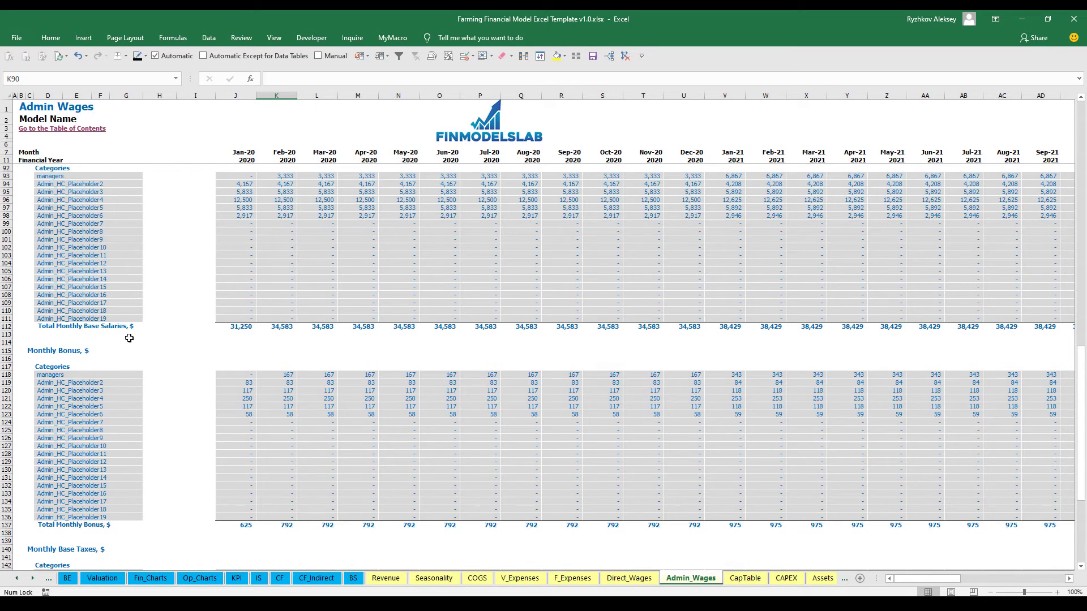
scroll(66, 367, down, 3)
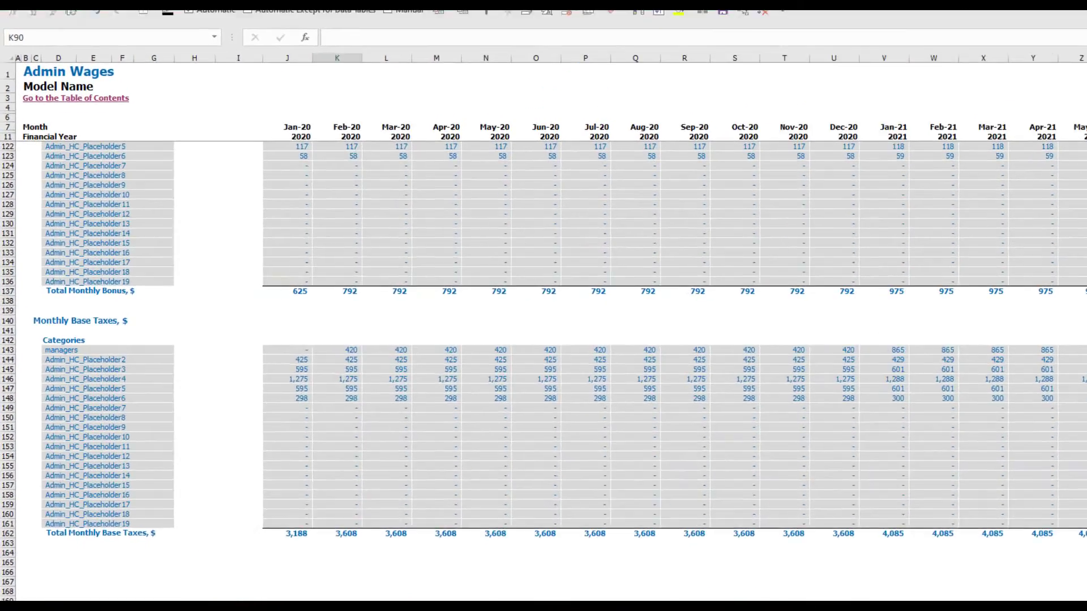
- Expand Total Admin Salary and Wages in the income statement and examine the monthly amounts of its staff categories
click(260, 579)
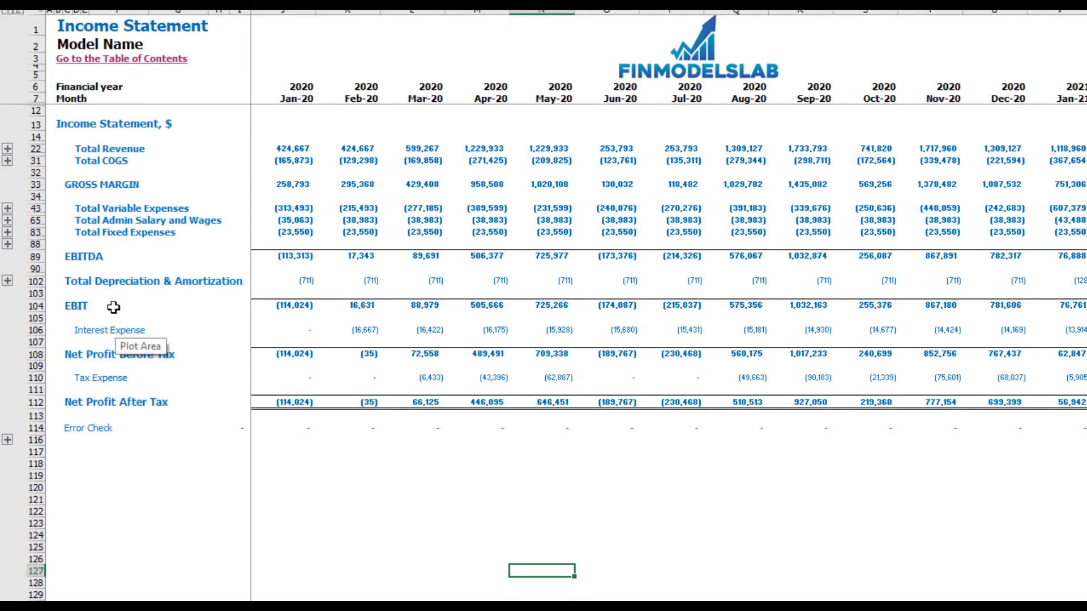
click(7, 220)
click(76, 244)
drag(87, 297, 77, 459)
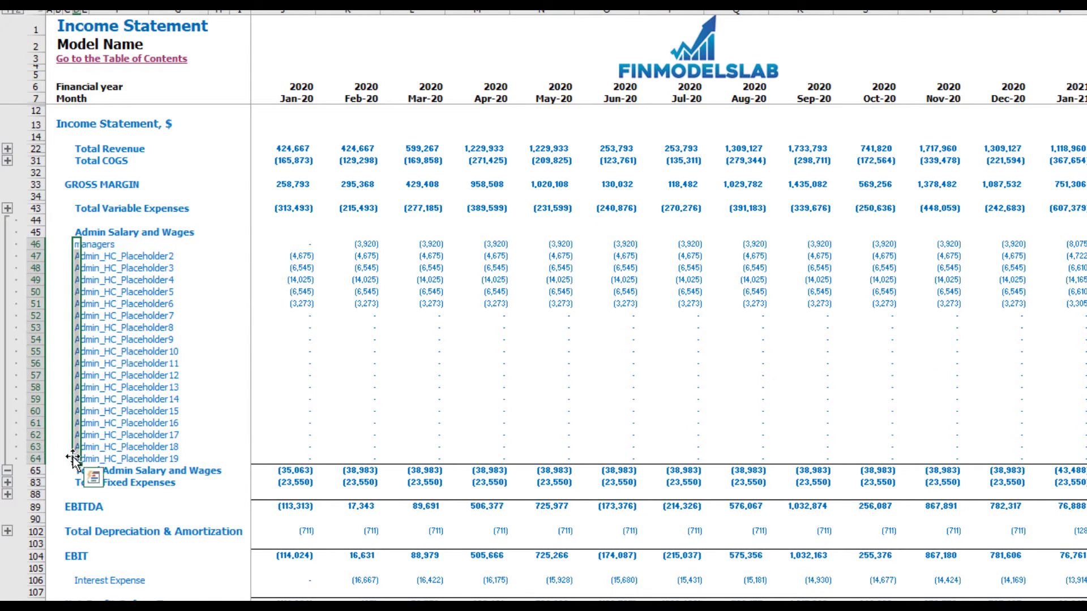
drag(284, 245, 1053, 405)
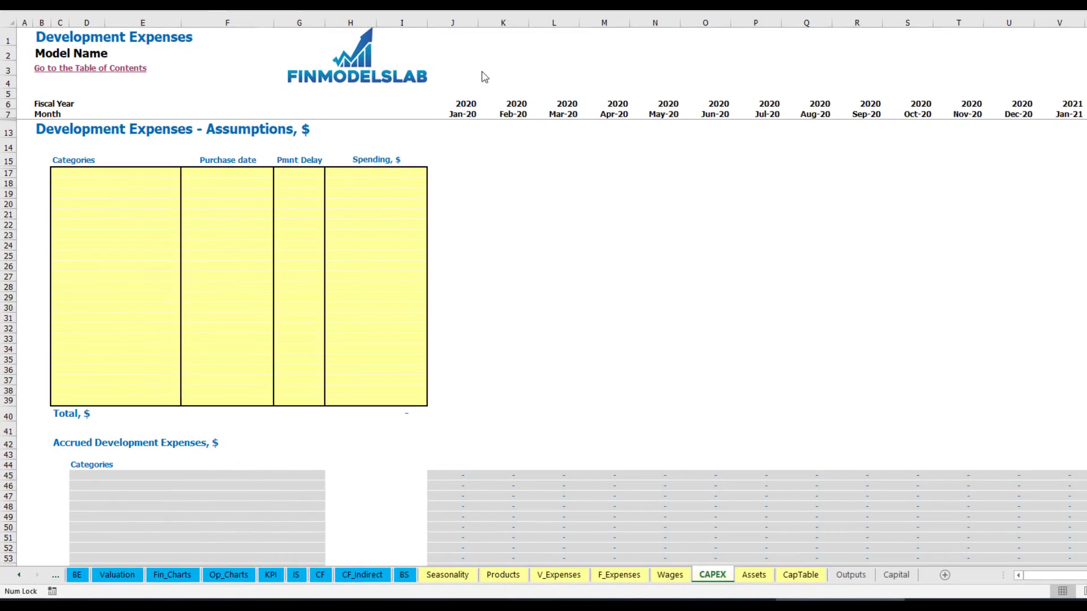
- Add the development expense category "Office dev" in the first assumptions row with purchase date Feb-20
click(147, 173)
text(o)
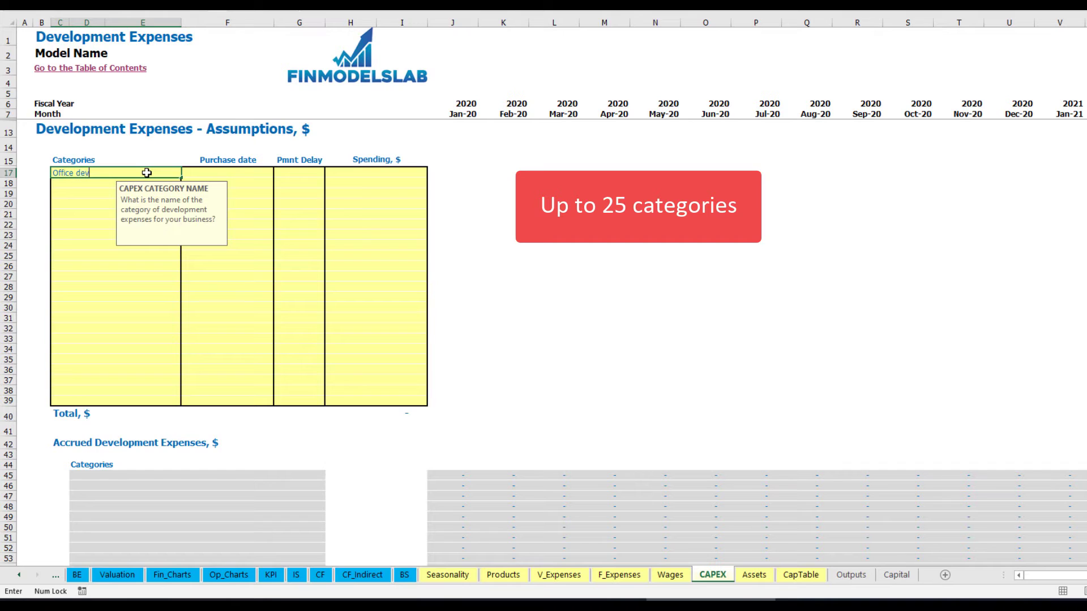
text(ffice dev)
key(Return)
click(226, 172)
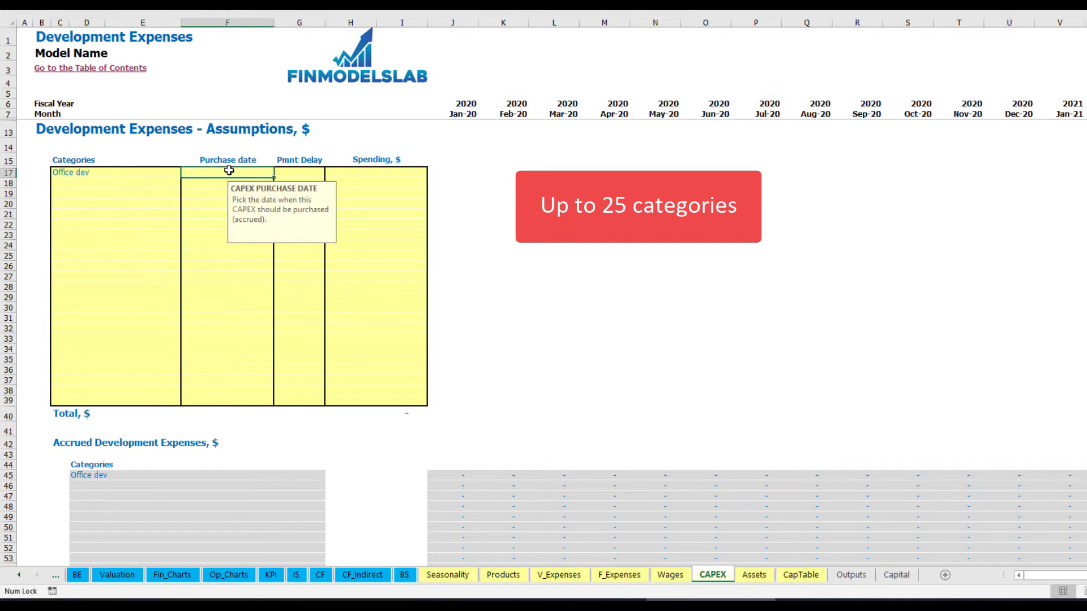
click(278, 172)
click(249, 193)
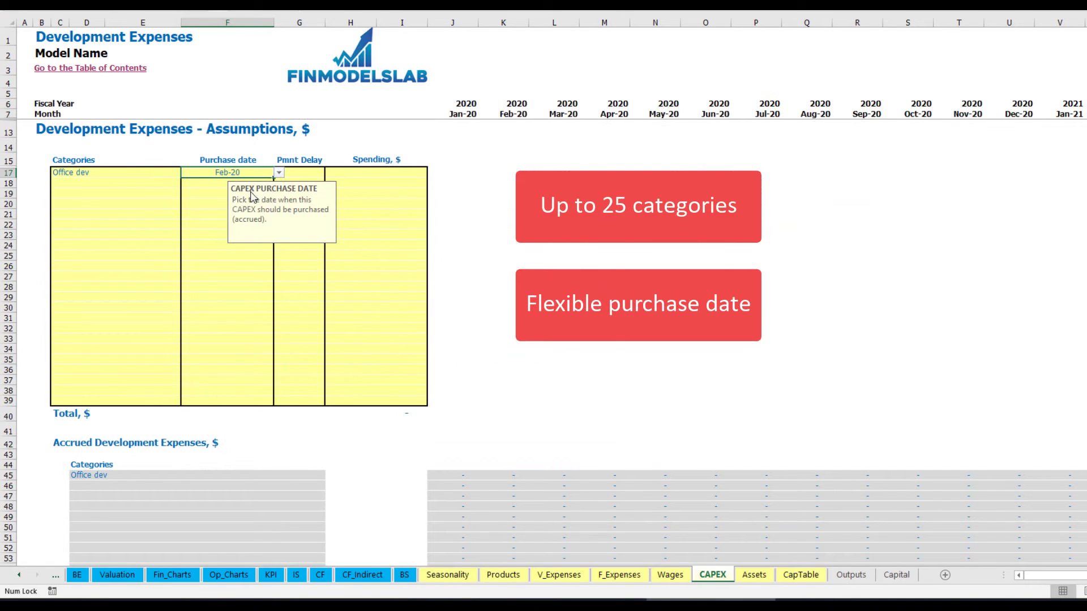
- Set the Office dev spending to 10,000 and its payment delay to 2M
click(361, 170)
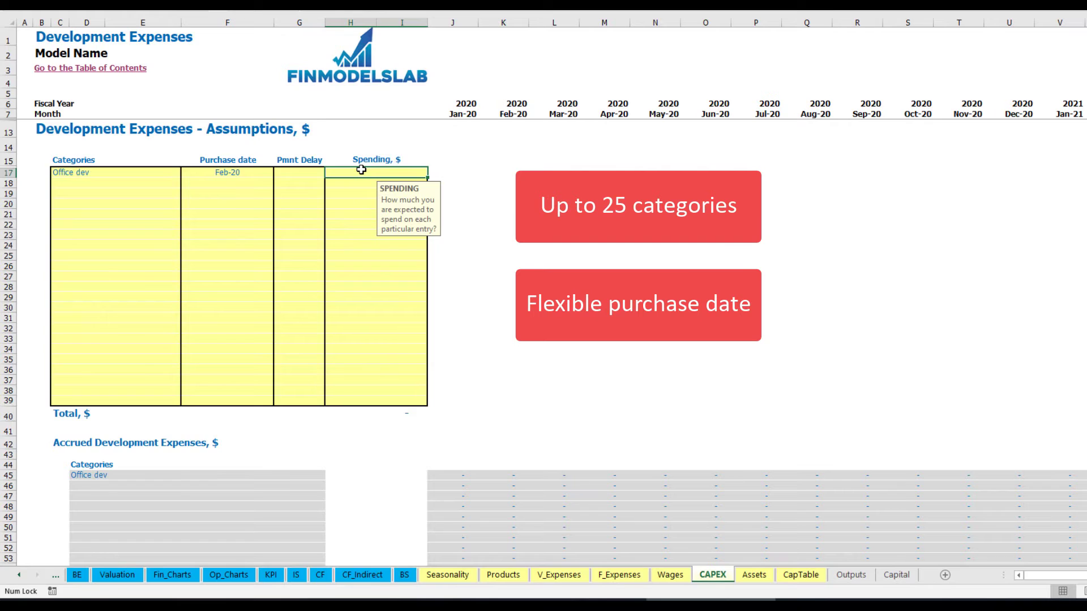
text(10000)
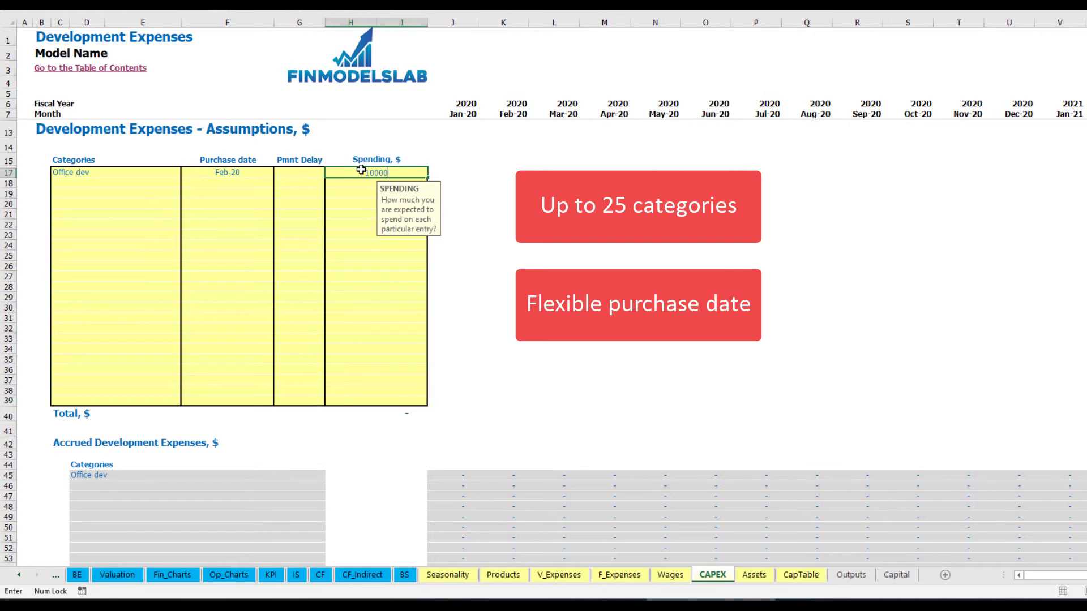
key(Return)
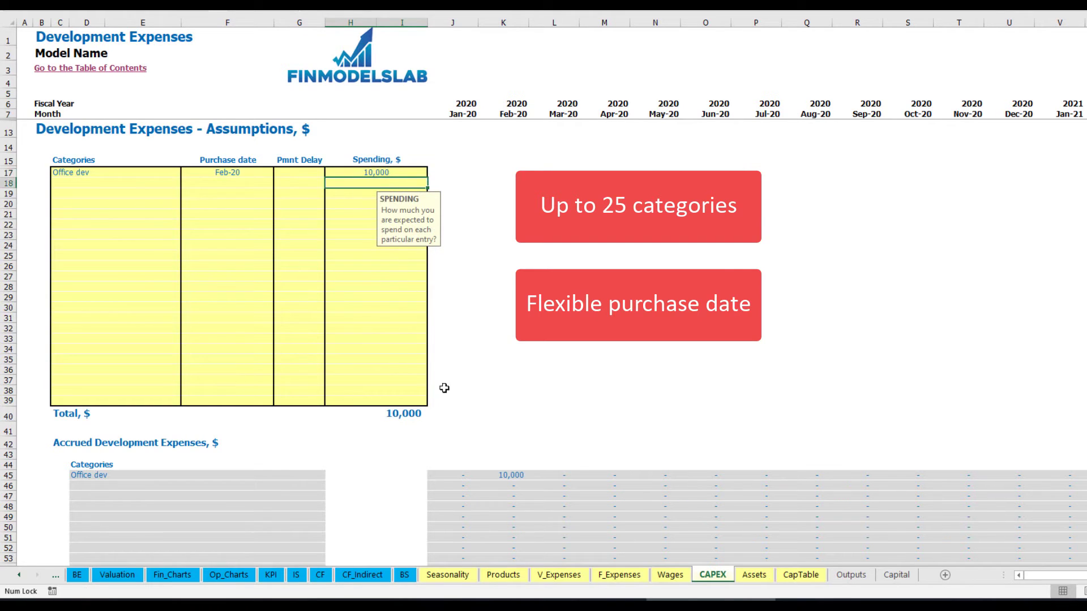
click(305, 174)
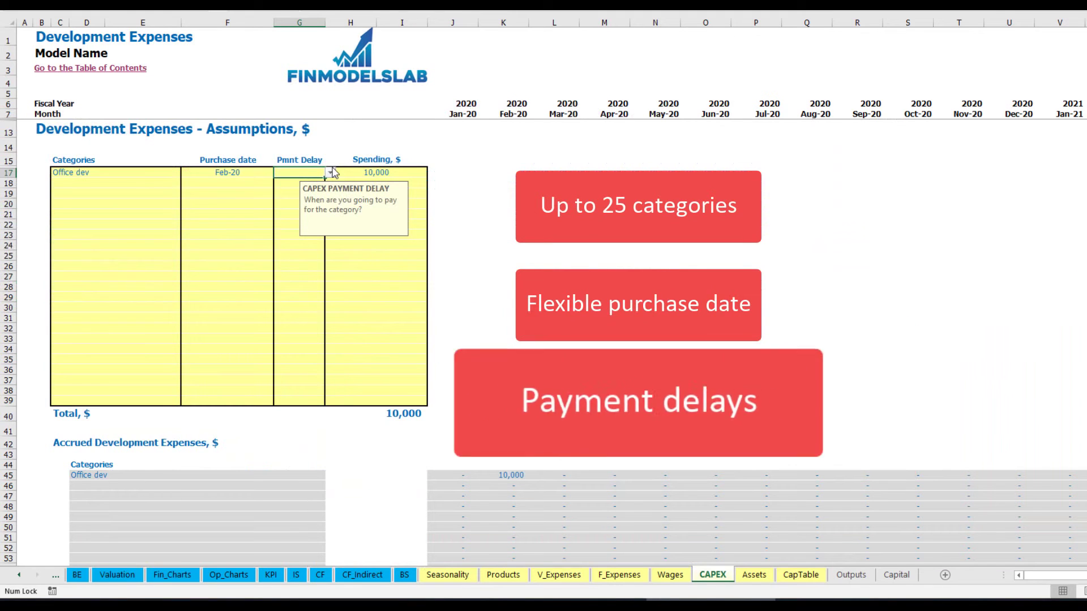
click(331, 173)
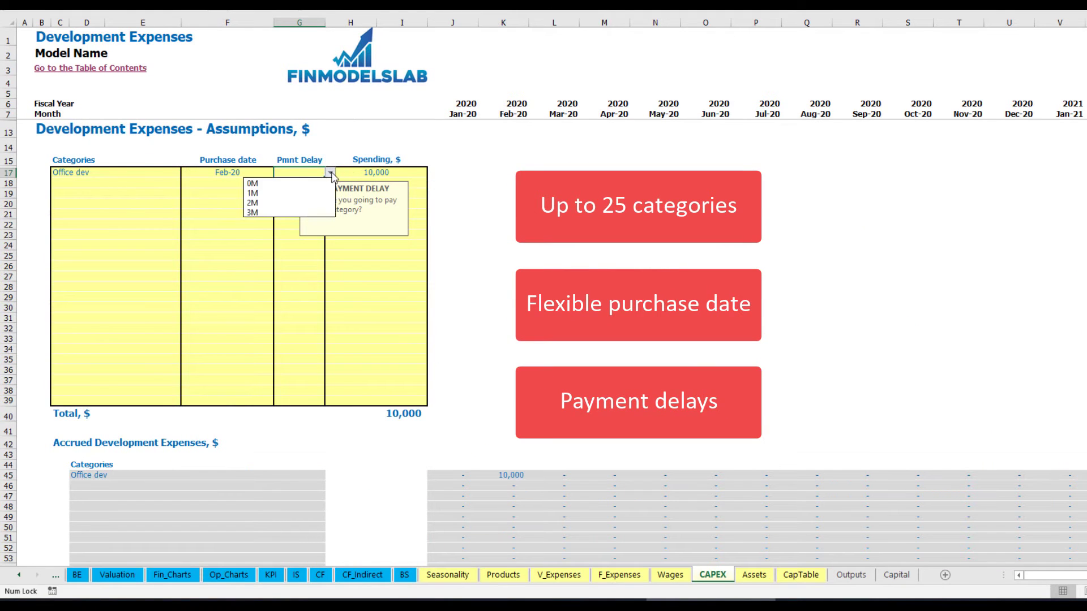
click(293, 205)
click(536, 204)
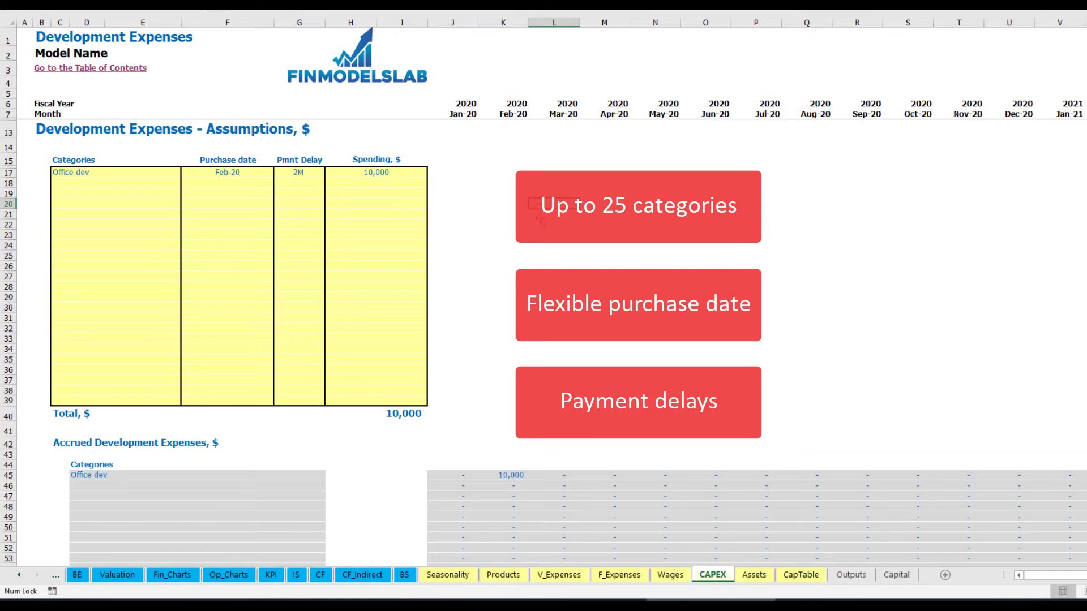
- Check in which months the Office dev expense is accrued and paid, and examine the CAPEX summary balances
click(512, 478)
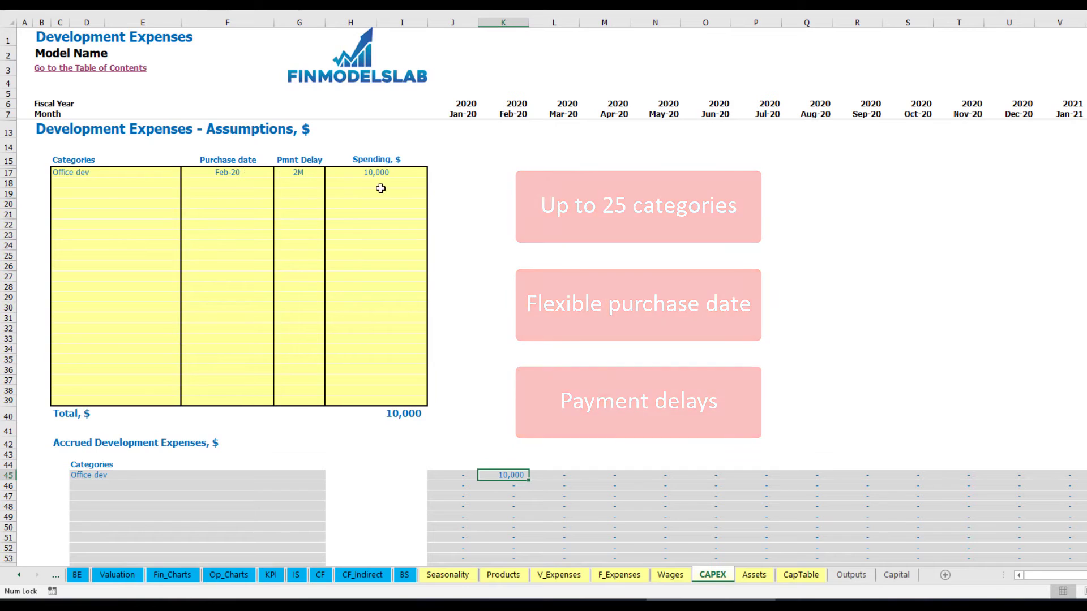
scroll(509, 257, down, 7)
scroll(511, 258, down, 3)
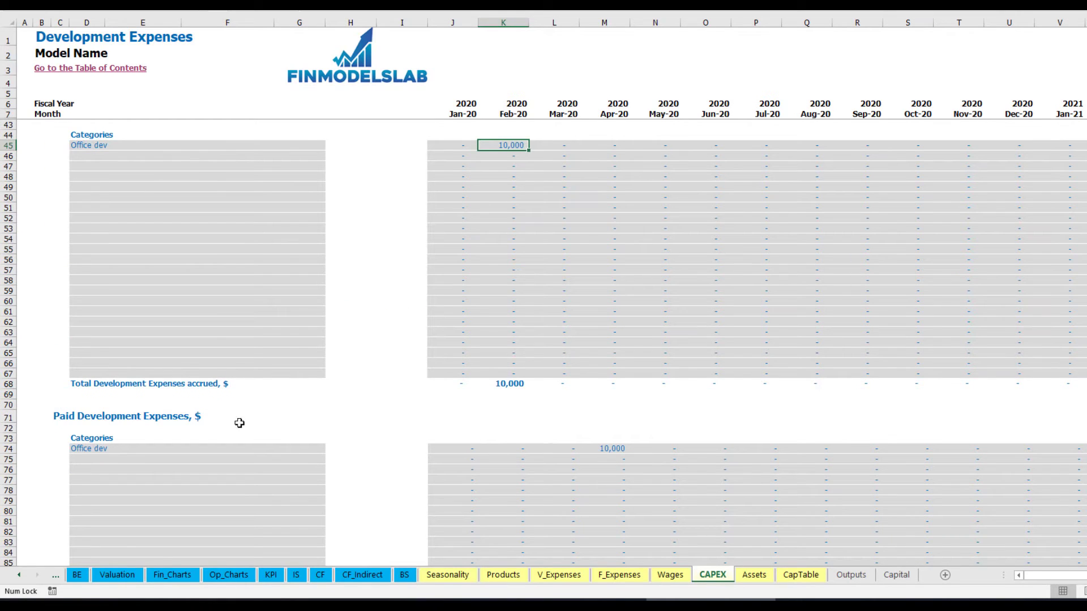
click(604, 450)
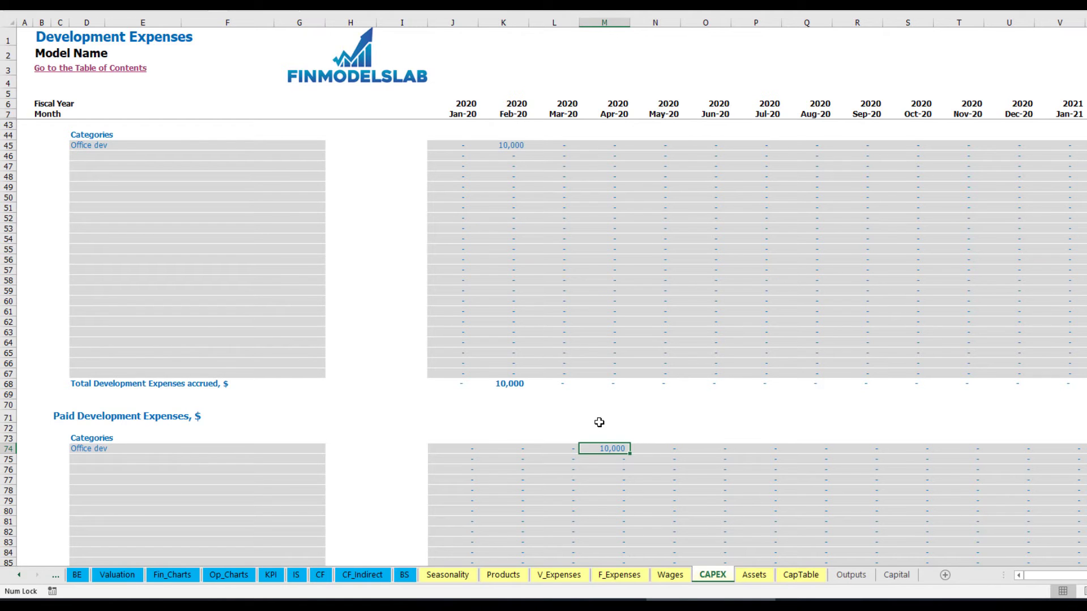
scroll(583, 450, down, 13)
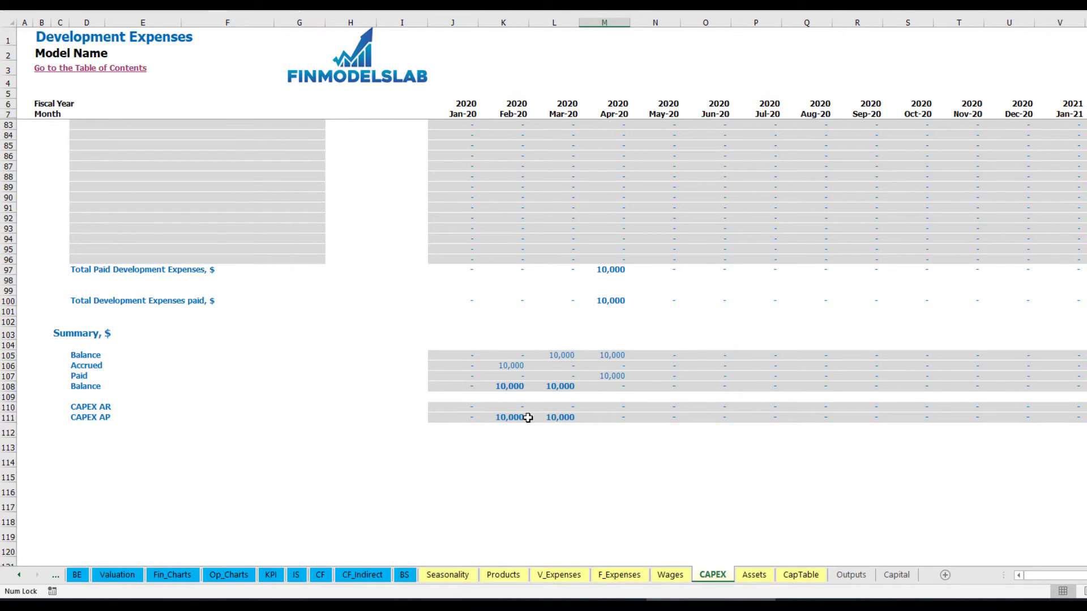
- Add a second development expense category "Other dev exp" with purchase date Mar-20
scroll(560, 341, up, 20)
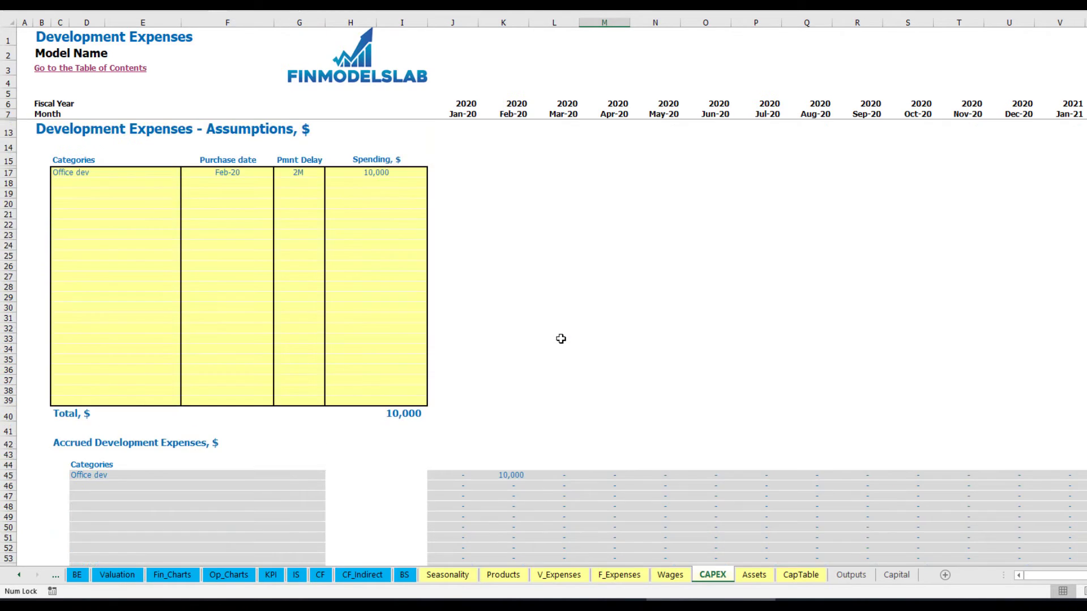
click(97, 181)
text(Other dev)
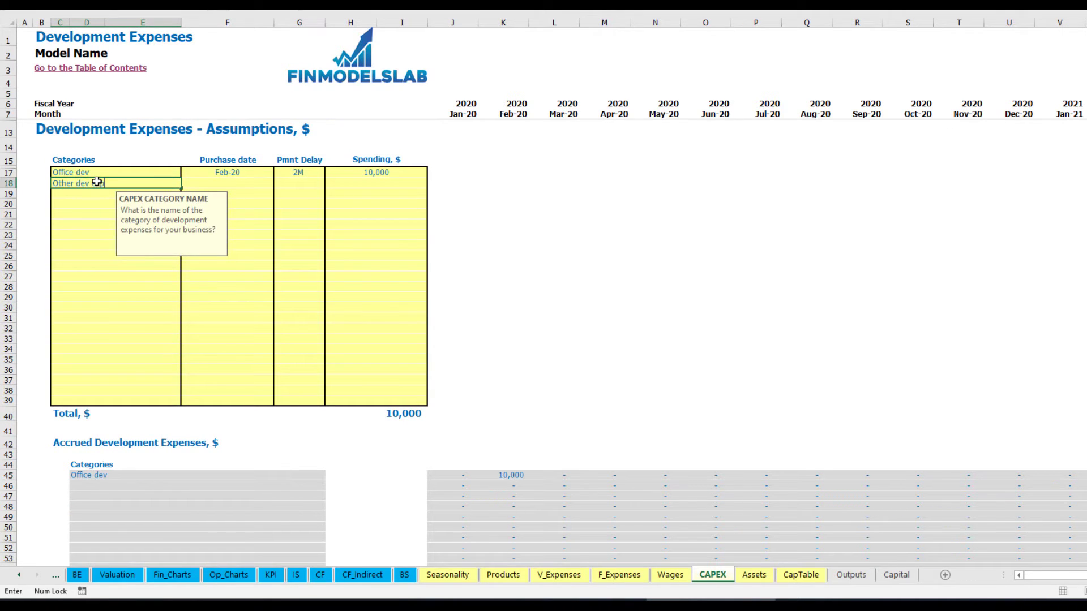
click(263, 182)
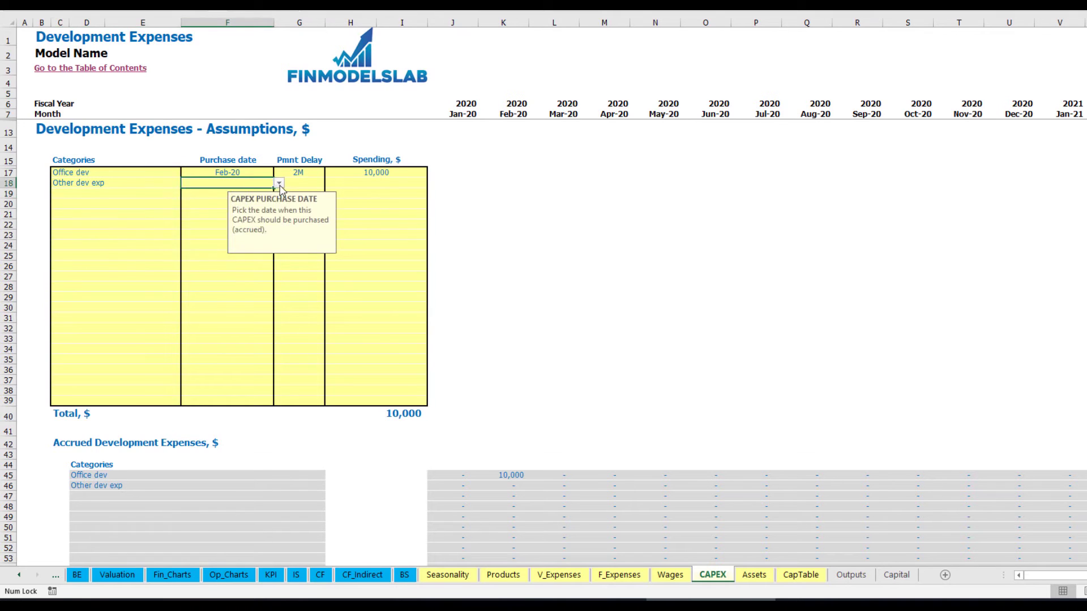
click(280, 183)
click(169, 211)
- Set the Other dev exp spending to 5,000 and its payment delay to 0M
click(361, 186)
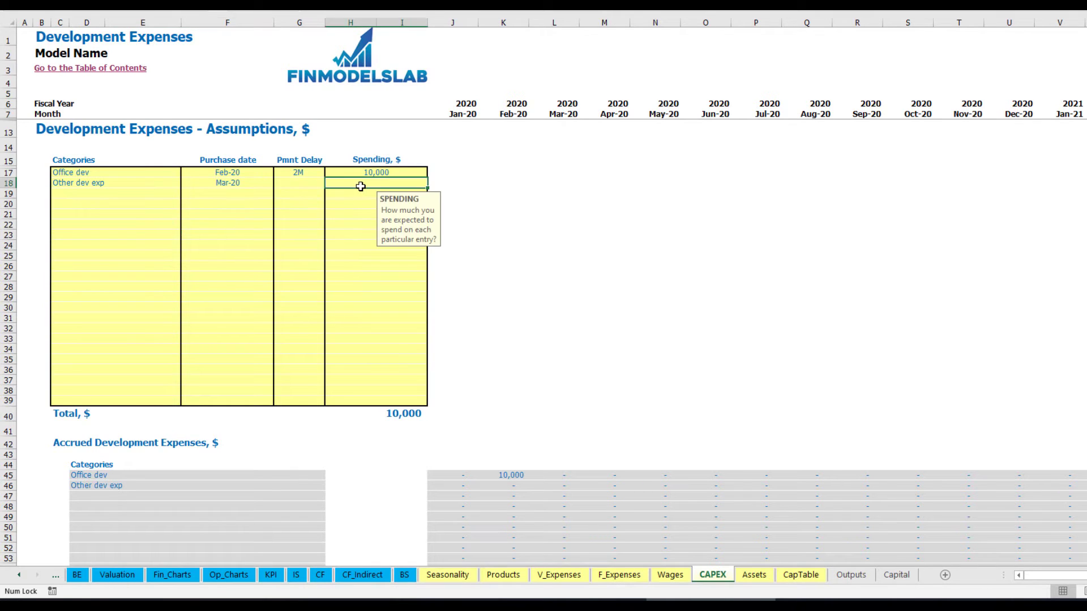
text(5,)
text(000)
key(Return)
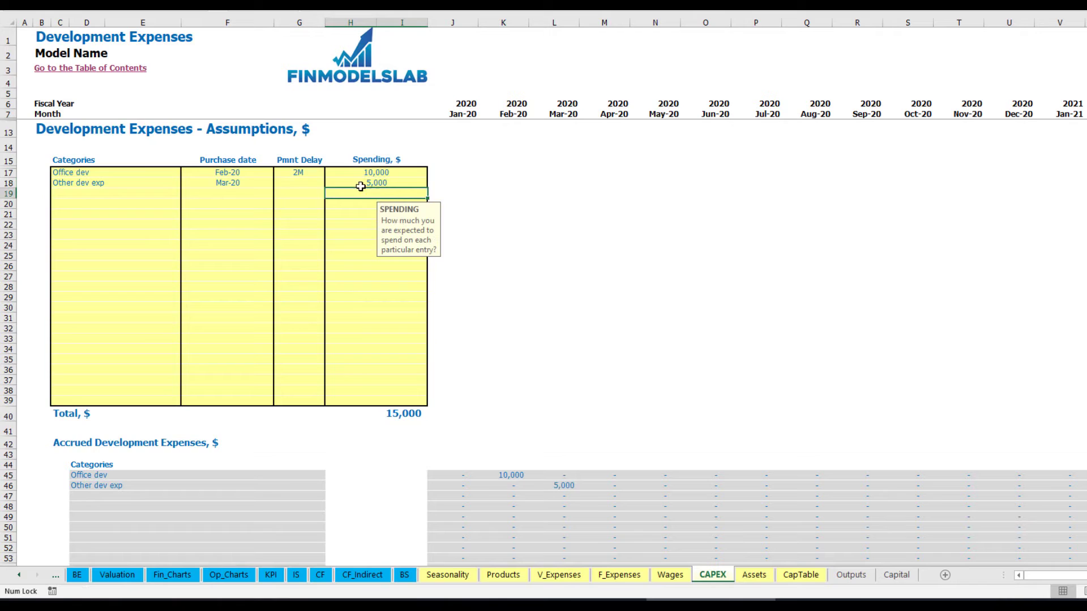
click(310, 184)
click(329, 183)
click(309, 202)
- Compare the accrued and paid months of Other dev exp with its purchase date and payment delay
scroll(543, 442, down, 3)
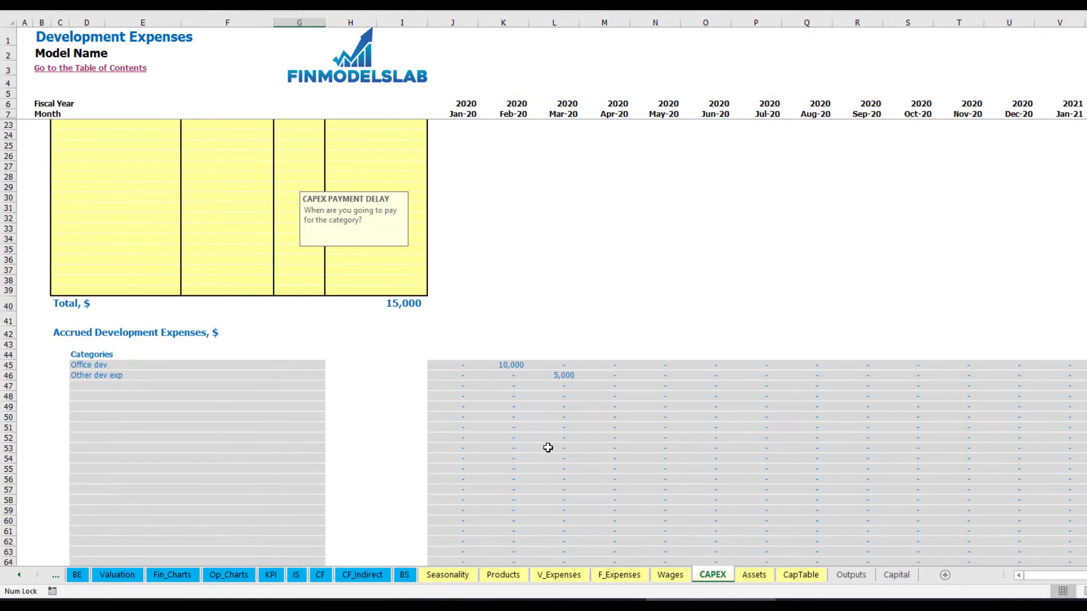
click(566, 376)
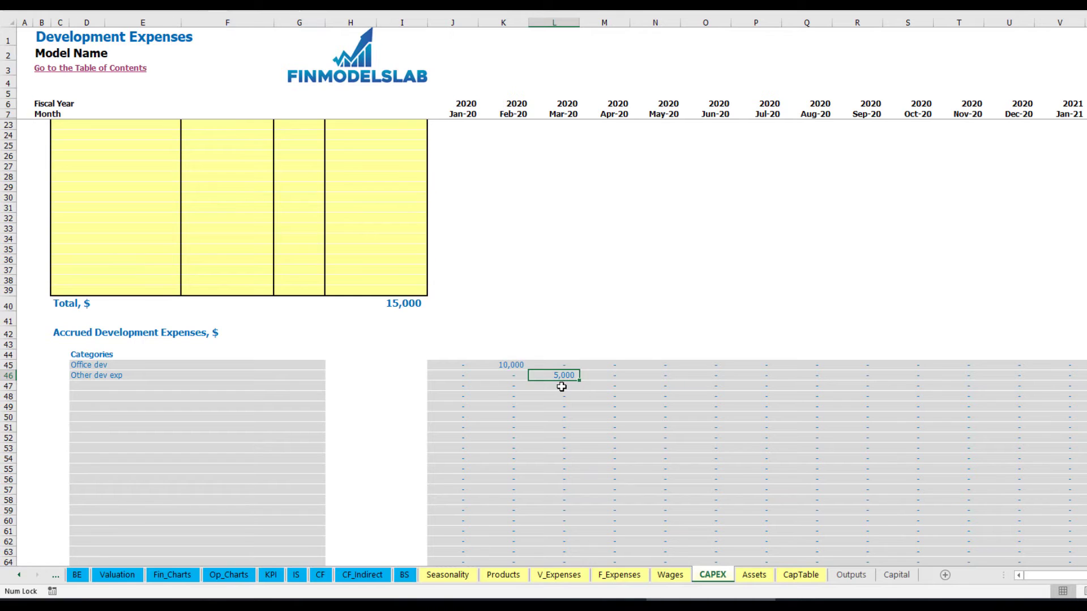
scroll(559, 379, down, 10)
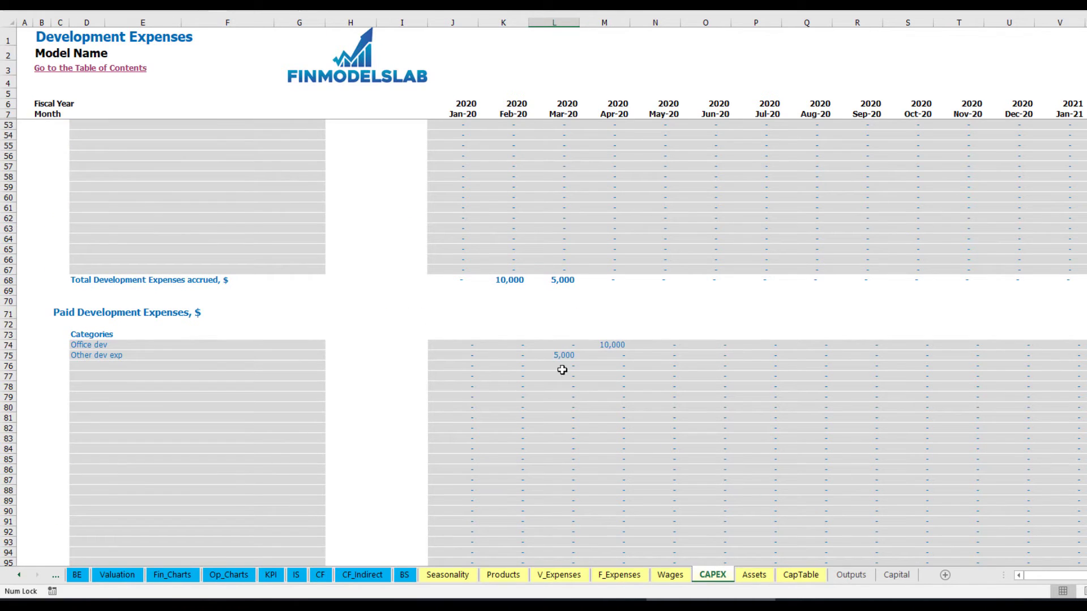
scroll(558, 356, up, 13)
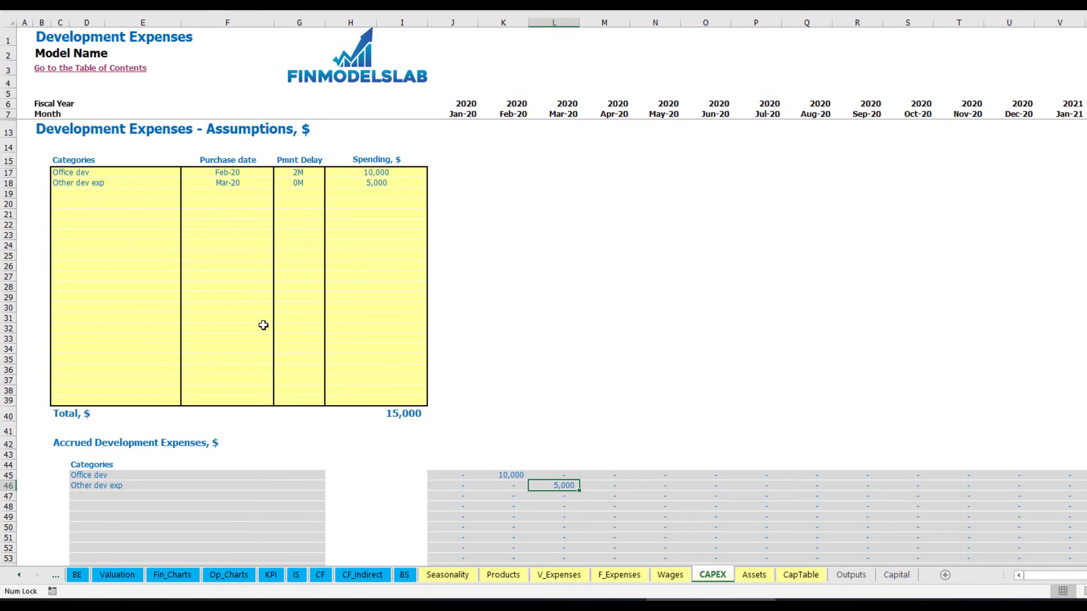
- Examine the development expenses' monthly book depreciation, capital expenditure and closing net book value on the Assets sheet
click(754, 575)
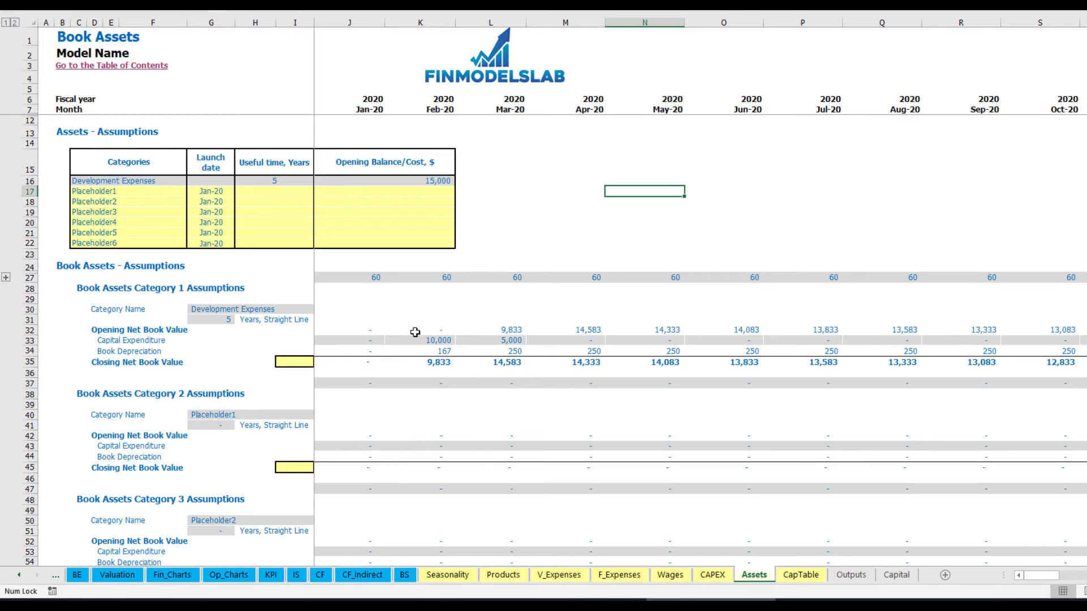
click(30, 352)
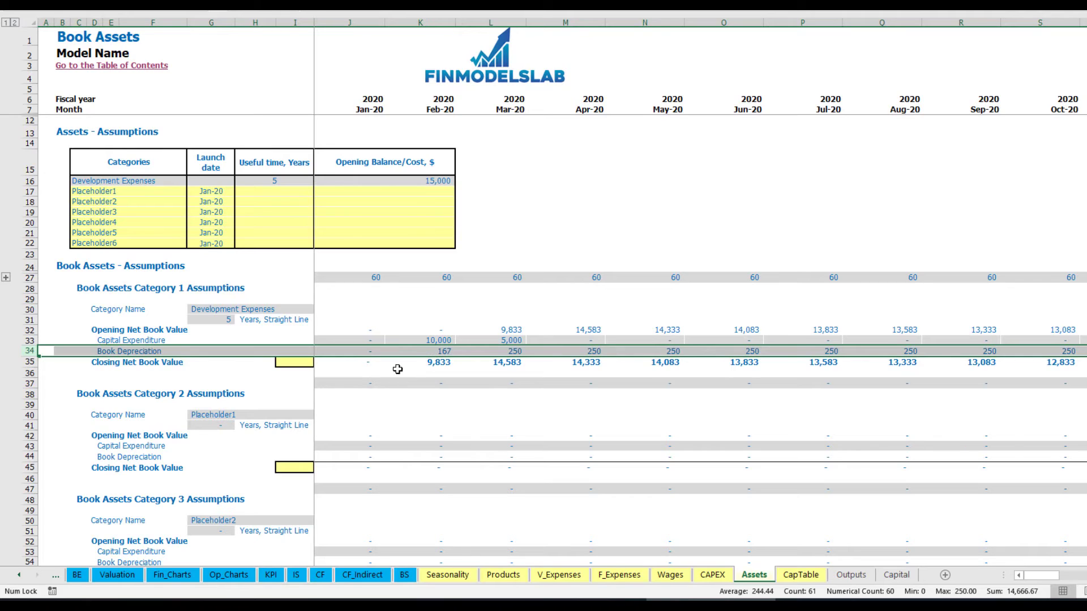
drag(351, 340, 618, 336)
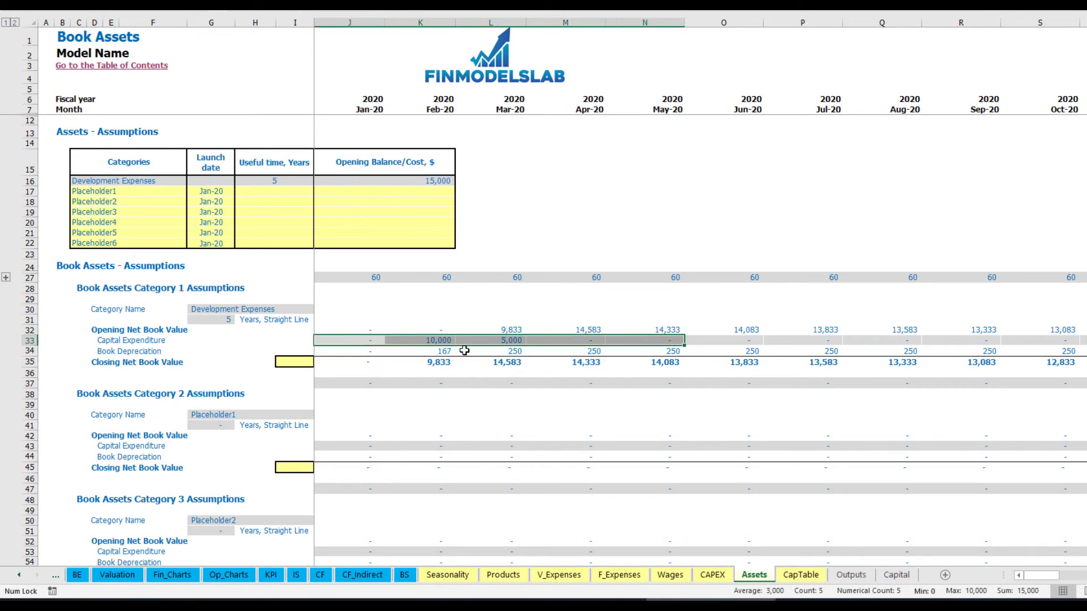
click(367, 365)
drag(420, 363, 730, 364)
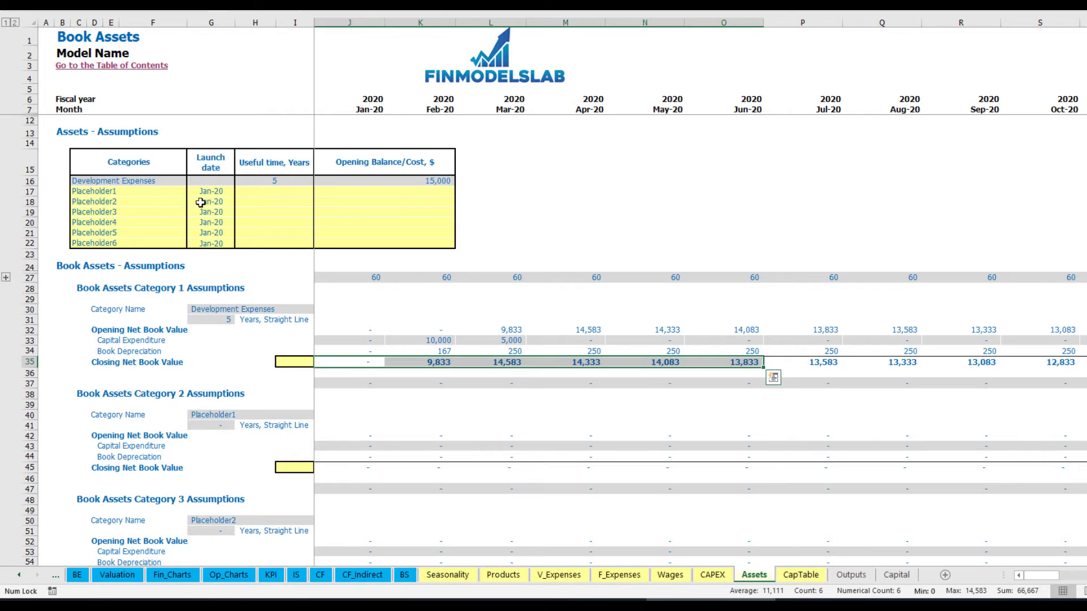
- Rename the Placeholder1 asset category to "Other assets" and set its useful time to 10 years
click(145, 188)
text(Other assets)
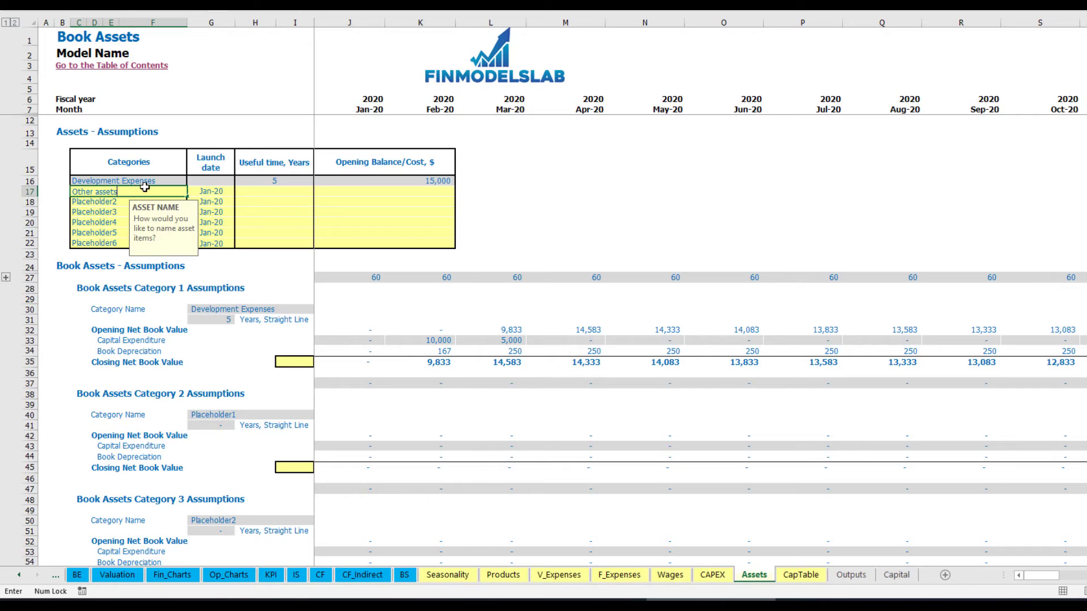
key(Return)
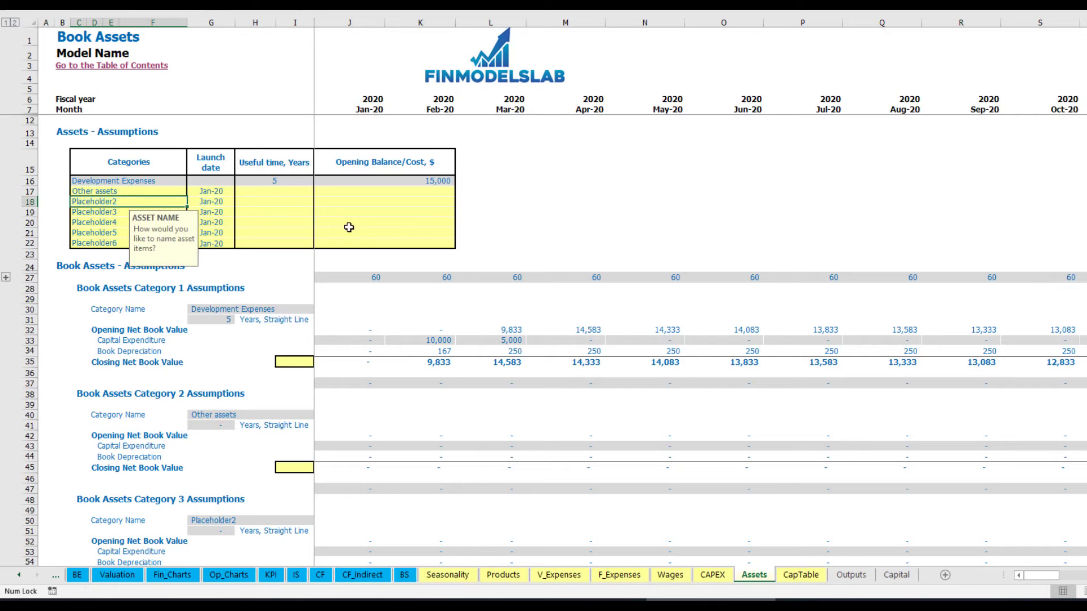
click(302, 190)
text(10)
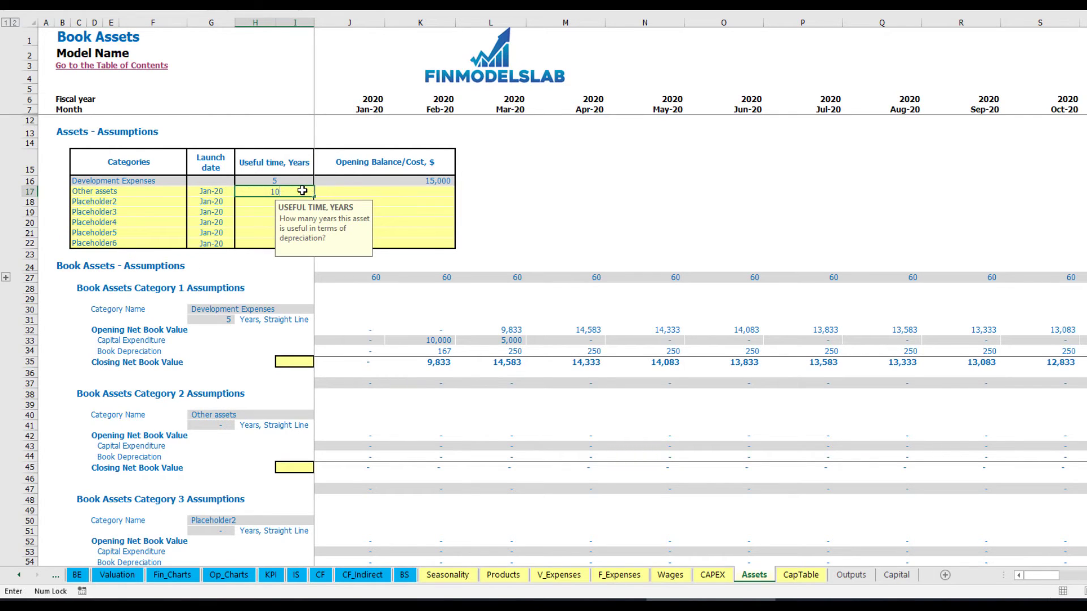
- Set the Other assets opening balance/cost to 25,000 and its launch date to Apr-20
click(388, 193)
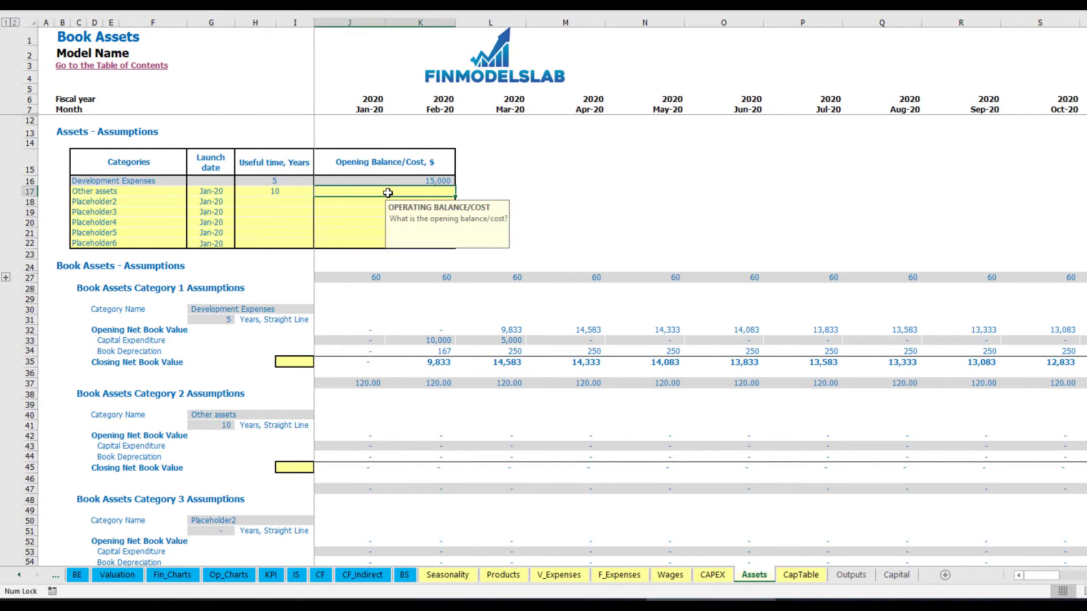
text(25,000)
key(Return)
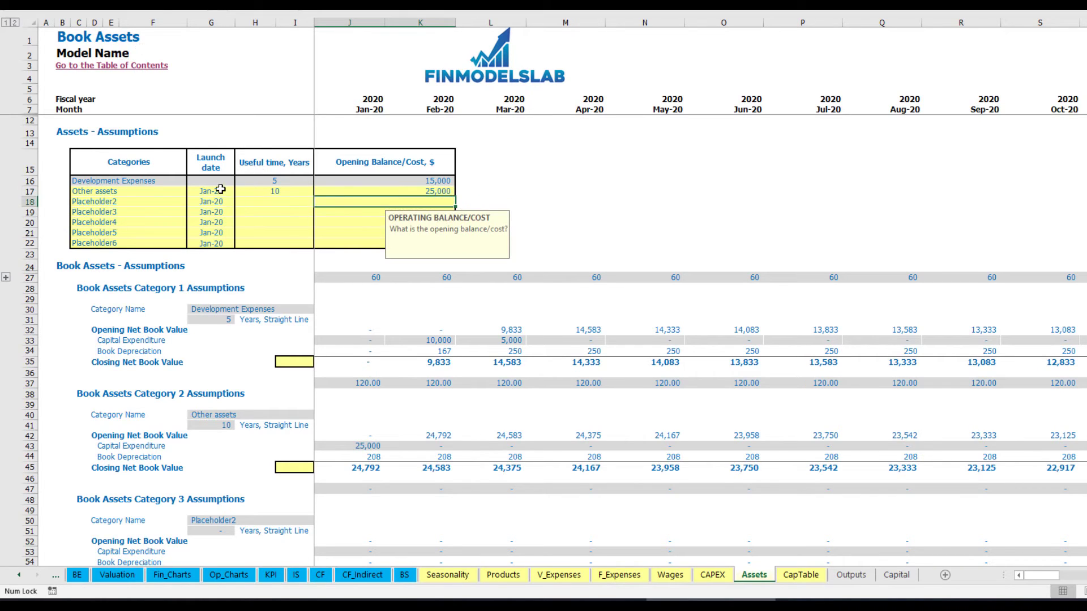
click(233, 191)
click(239, 191)
click(214, 237)
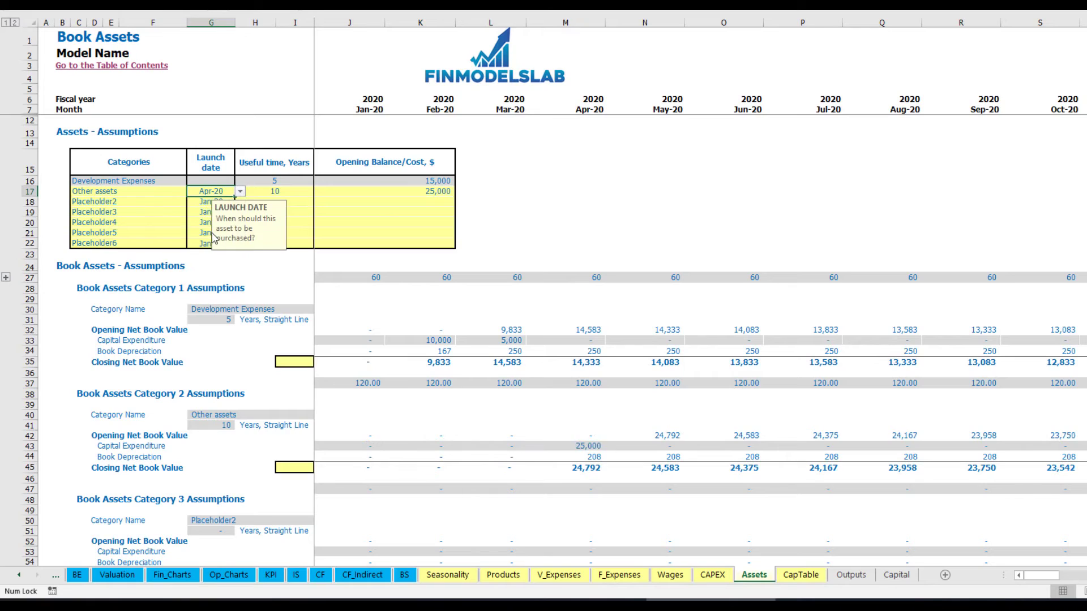
- Check the Other assets' monthly capital expenditure, book depreciation and closing net book value
click(590, 447)
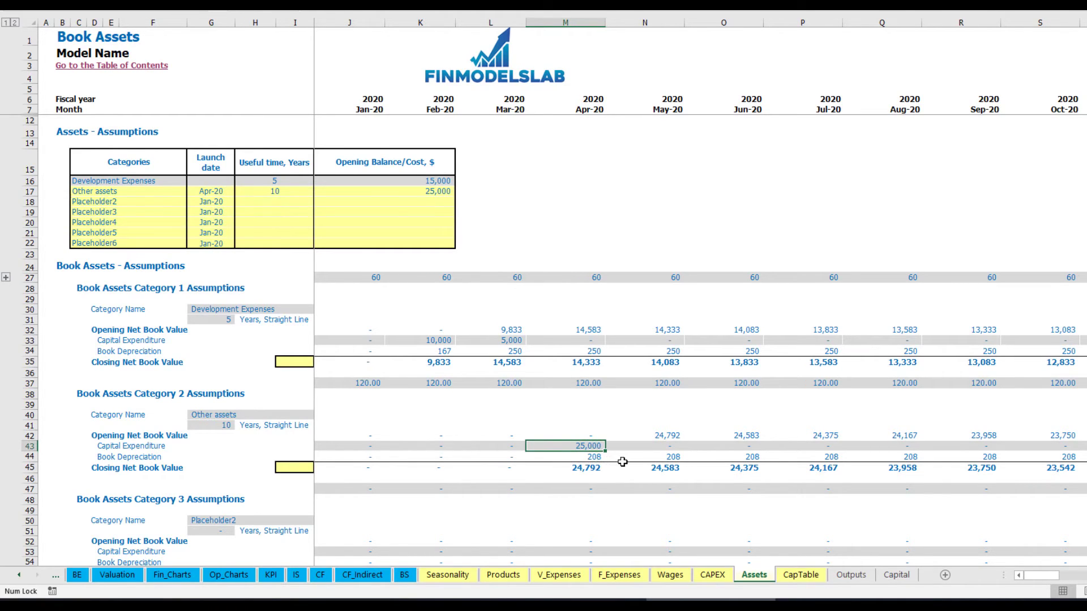
drag(595, 456, 805, 454)
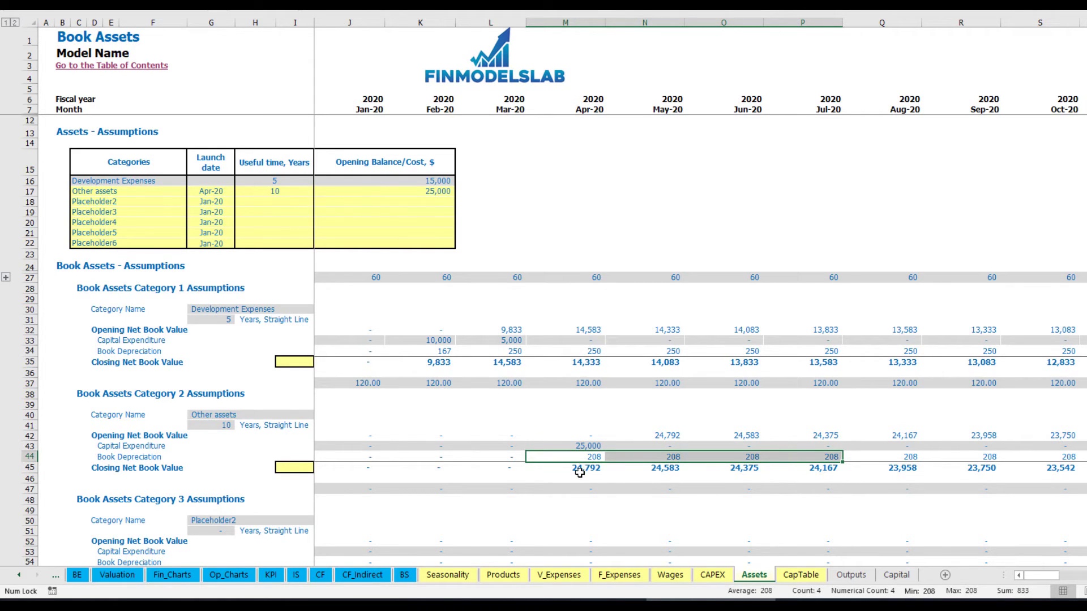
drag(594, 471, 855, 467)
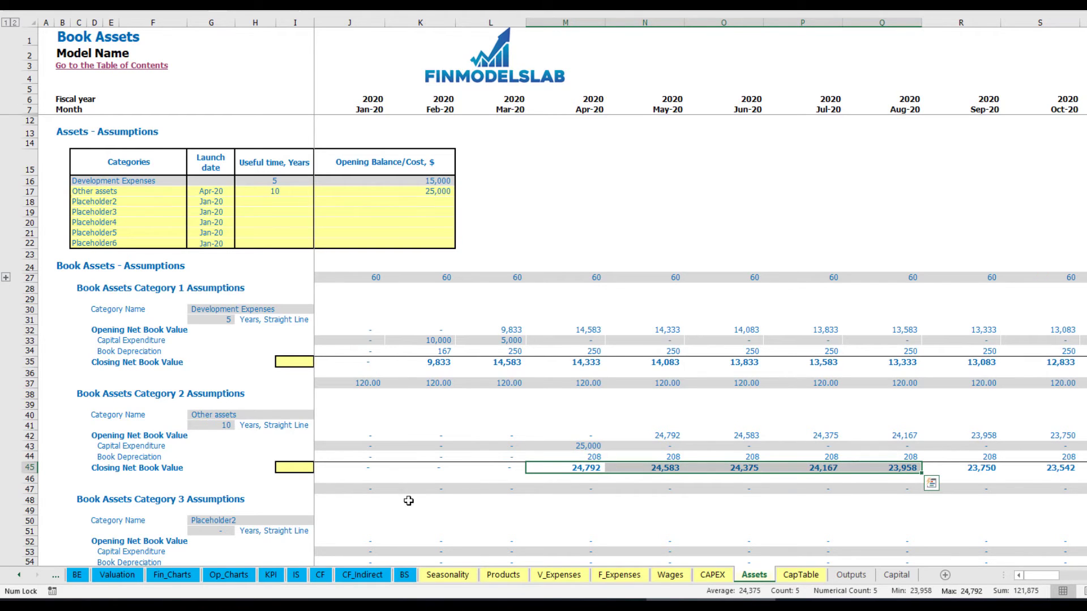
- Check how the assets' depreciation, capital expenditure, fixed assets and CAPEX payable appear in the income statement, cash flow statement and balance sheet
click(297, 575)
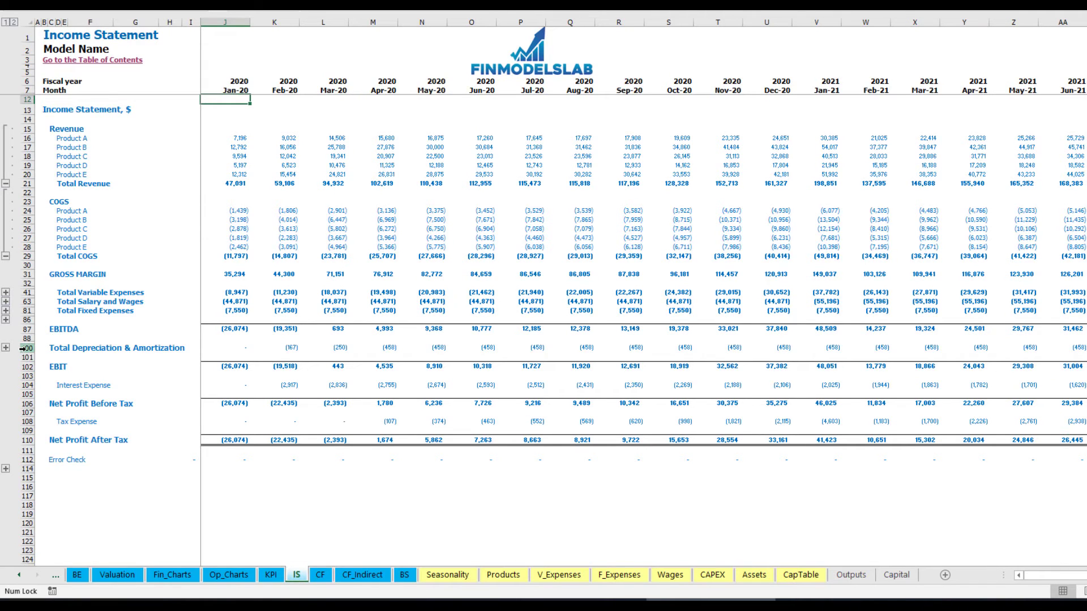
click(320, 576)
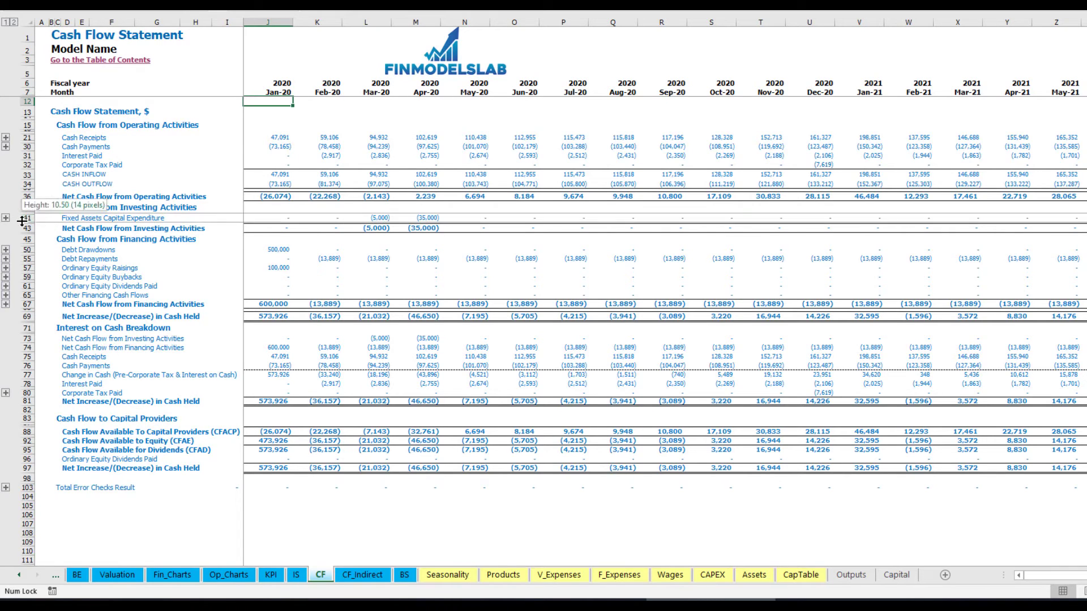
click(404, 575)
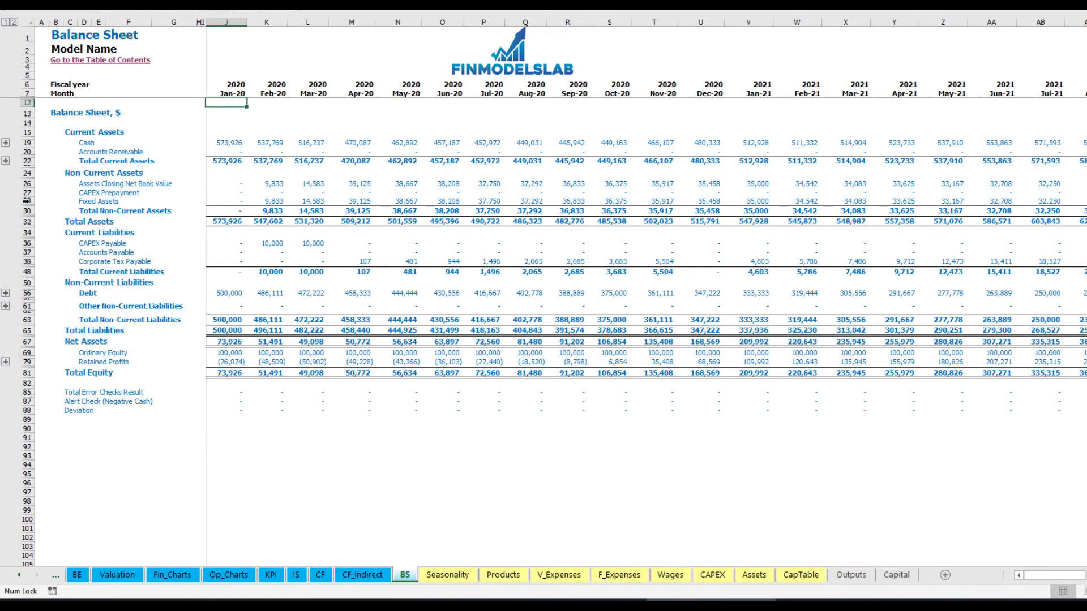
click(29, 201)
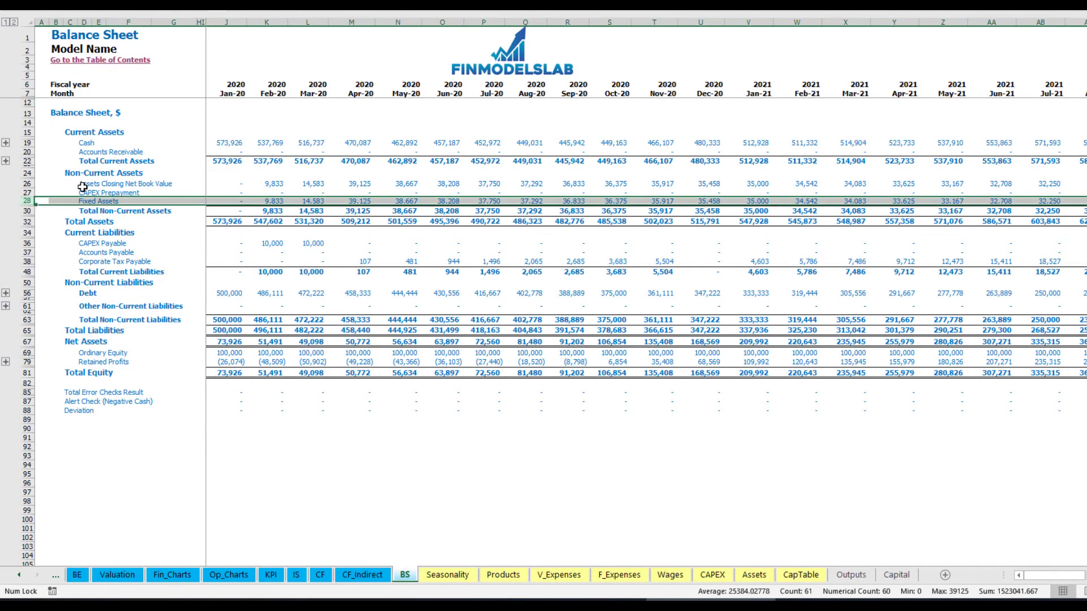
click(26, 192)
click(27, 243)
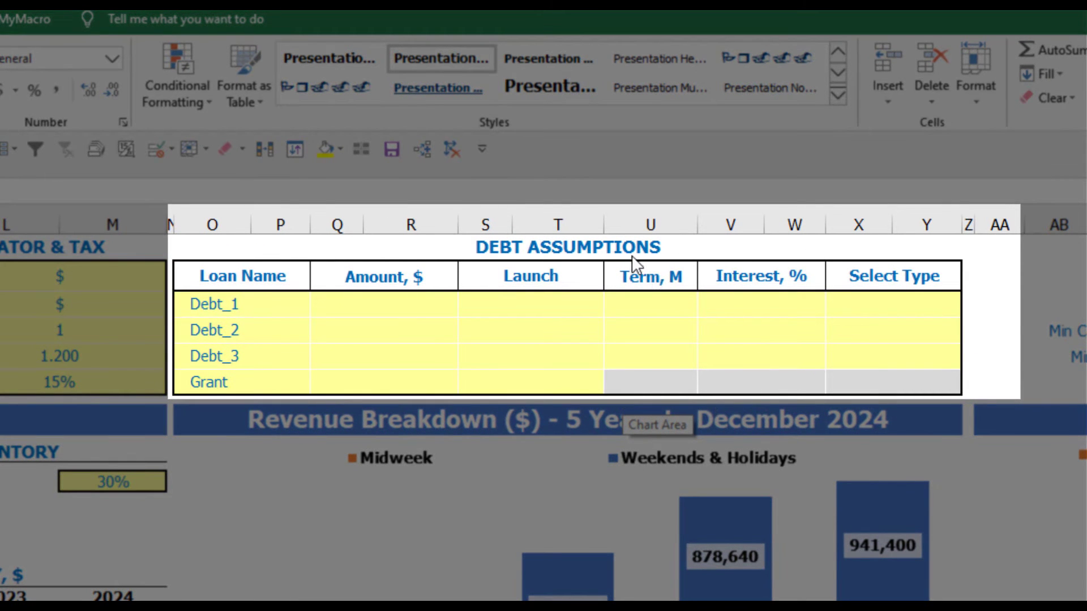
- Set Debt_1's repayment type to Annuity in the dashboard's debt assumptions
click(628, 246)
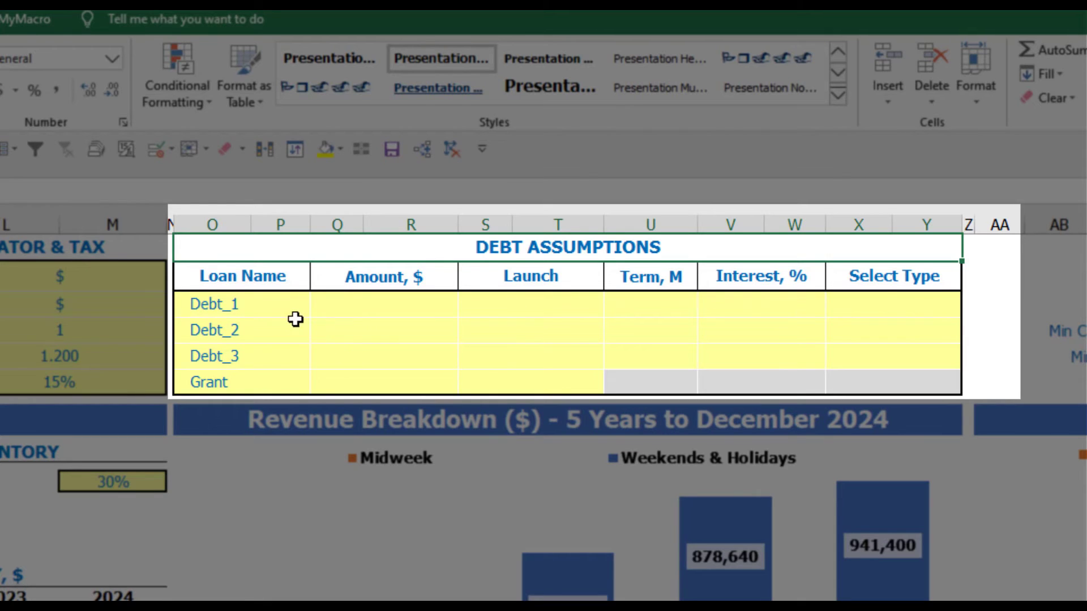
click(955, 296)
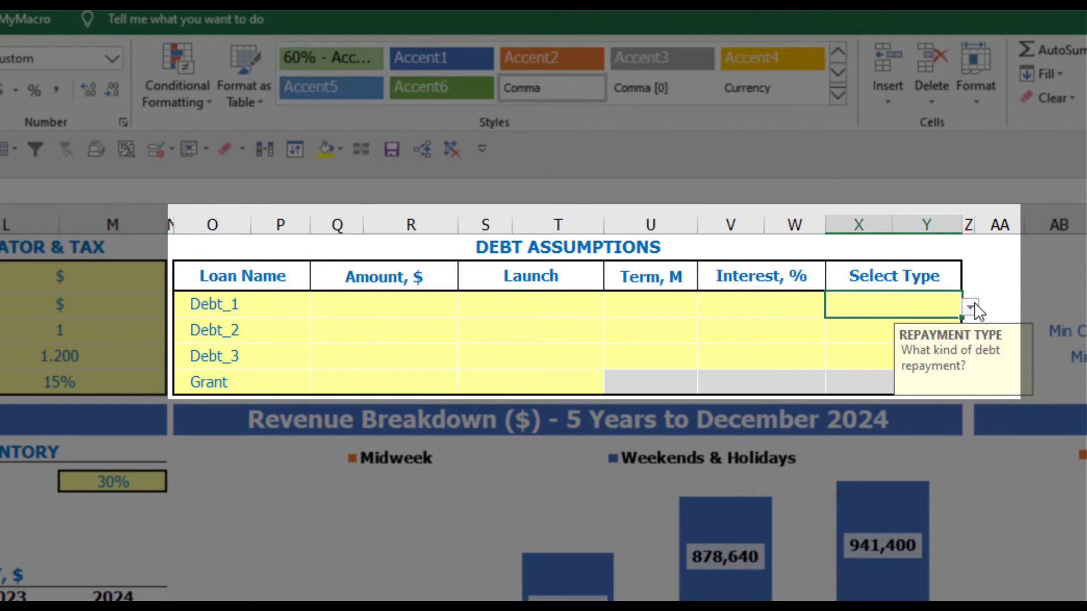
click(970, 308)
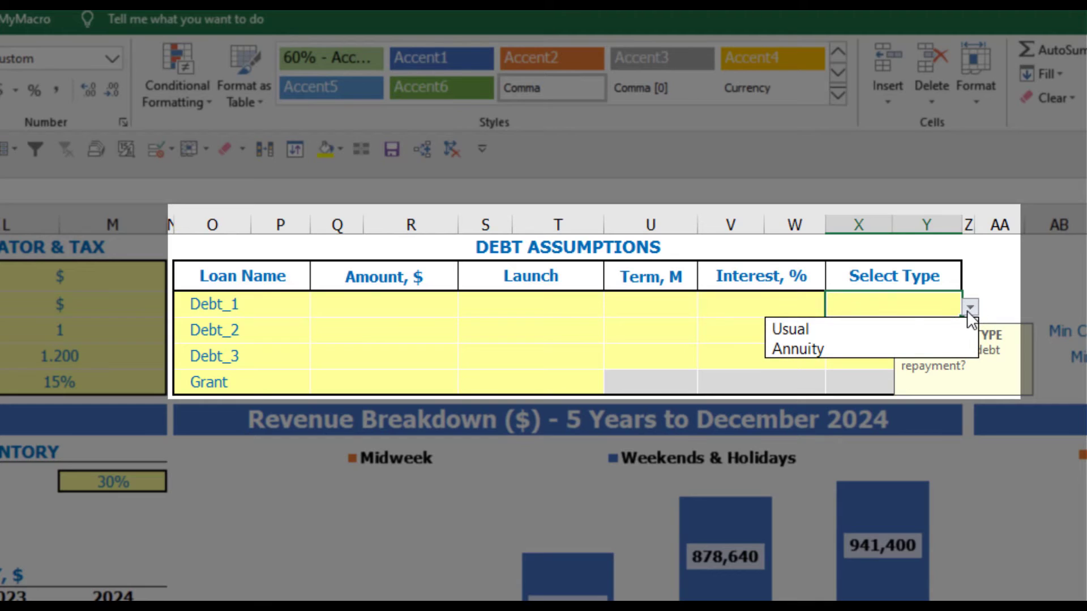
click(946, 349)
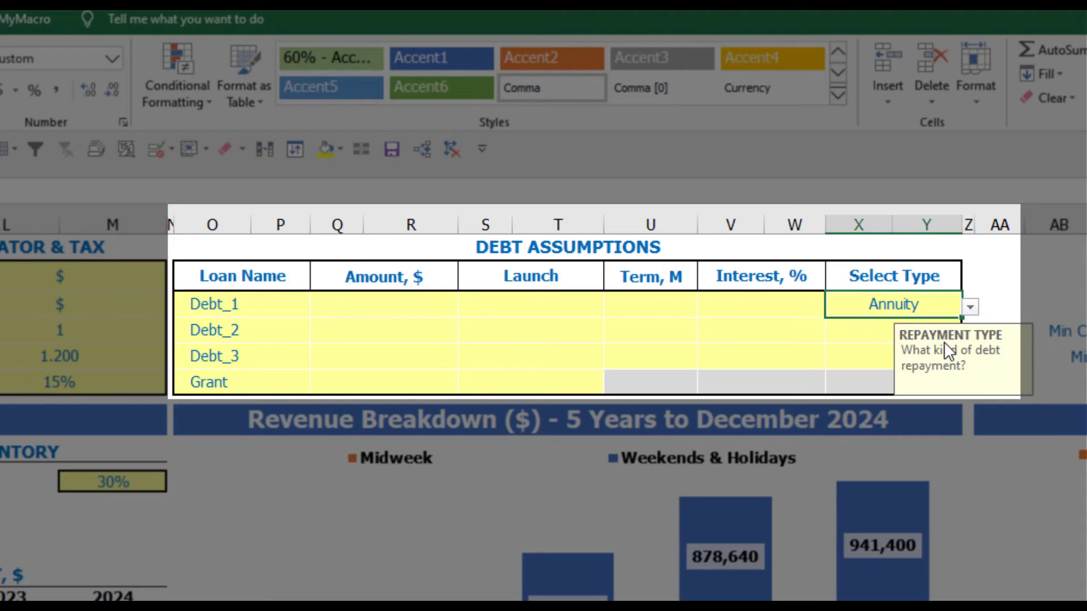
- Set Debt_1's repayment type to Usual and its amount to 1,000,000
click(970, 307)
click(931, 329)
click(429, 305)
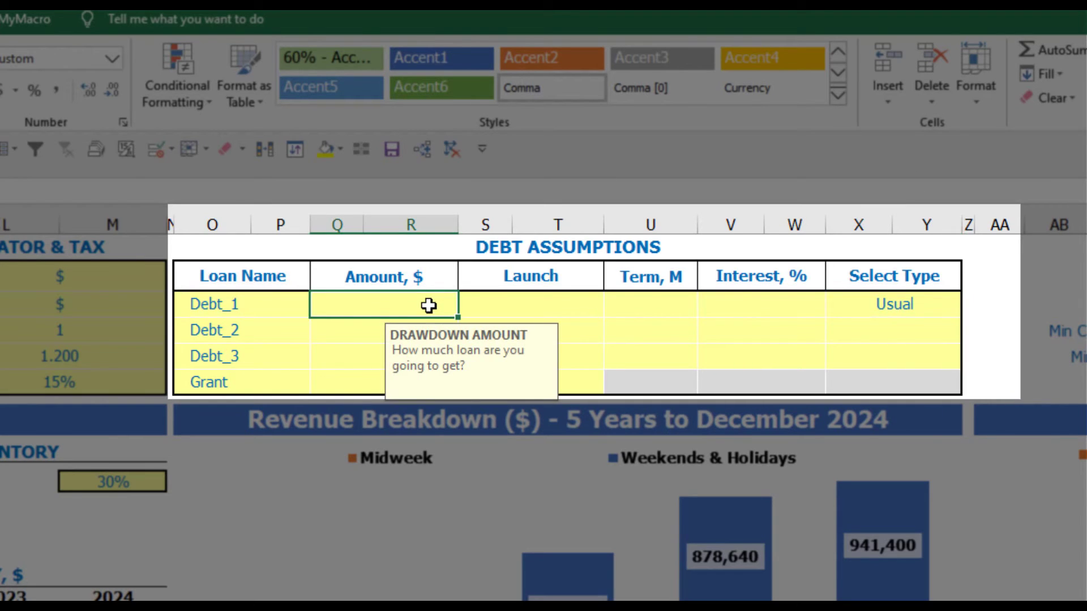
text(1,00)
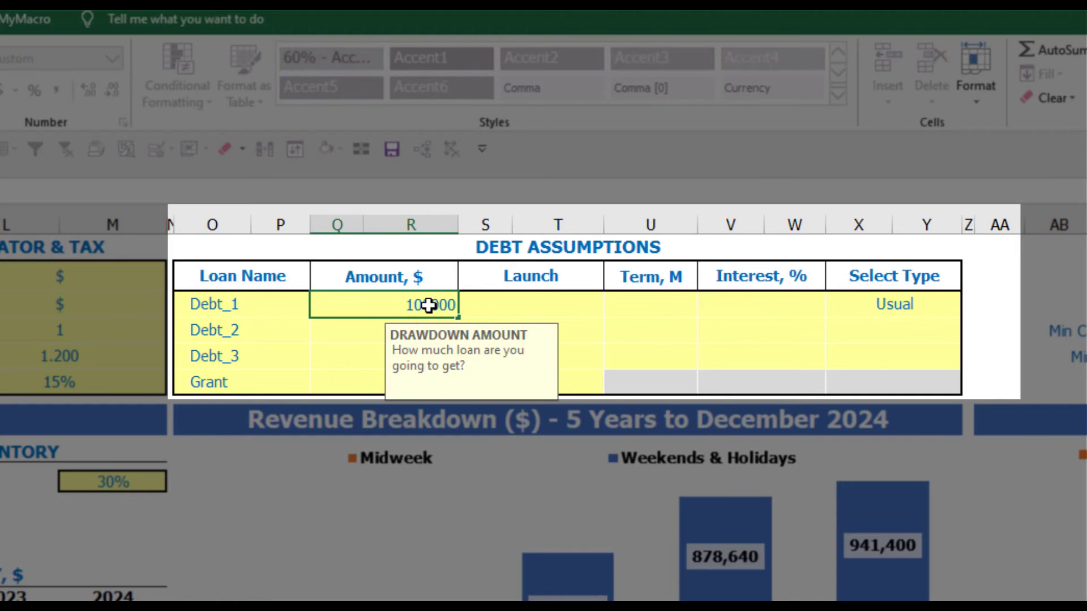
text(0,000)
key(Return)
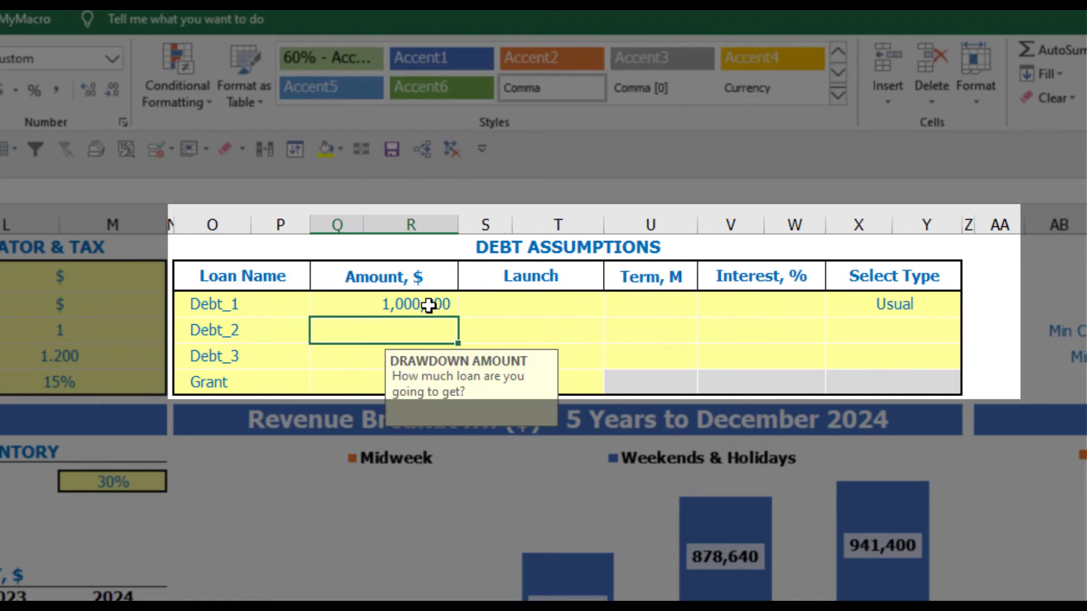
- Set Debt_1's launch date to Feb-20 and its term to 60 months
click(589, 303)
click(613, 306)
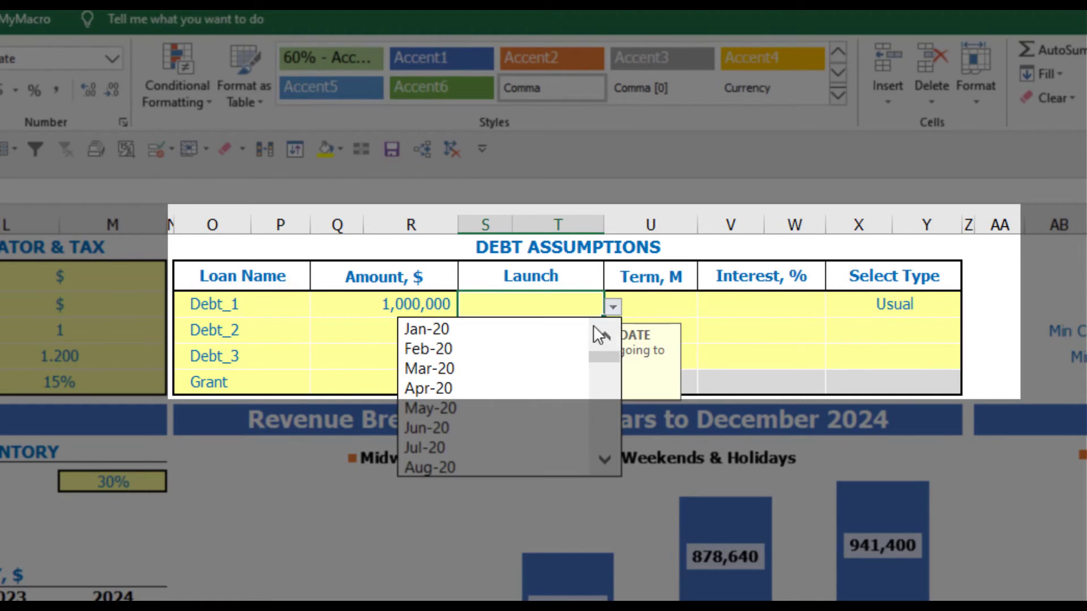
click(563, 347)
click(653, 303)
text(60)
key(Return)
- Set Debt_1's annual interest rate to 5%
click(716, 303)
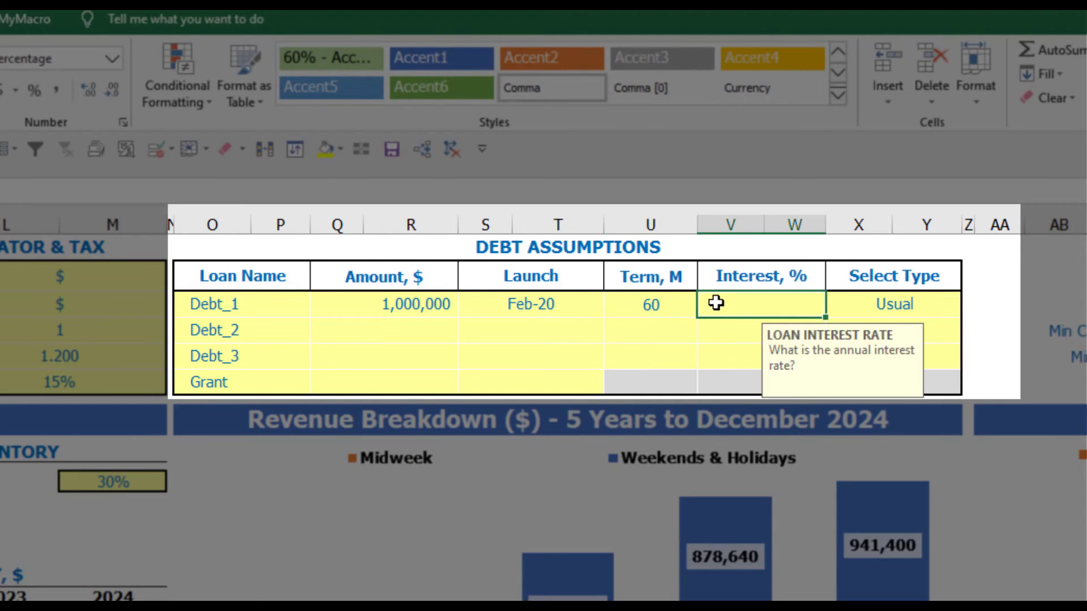
text(5)
key(Return)
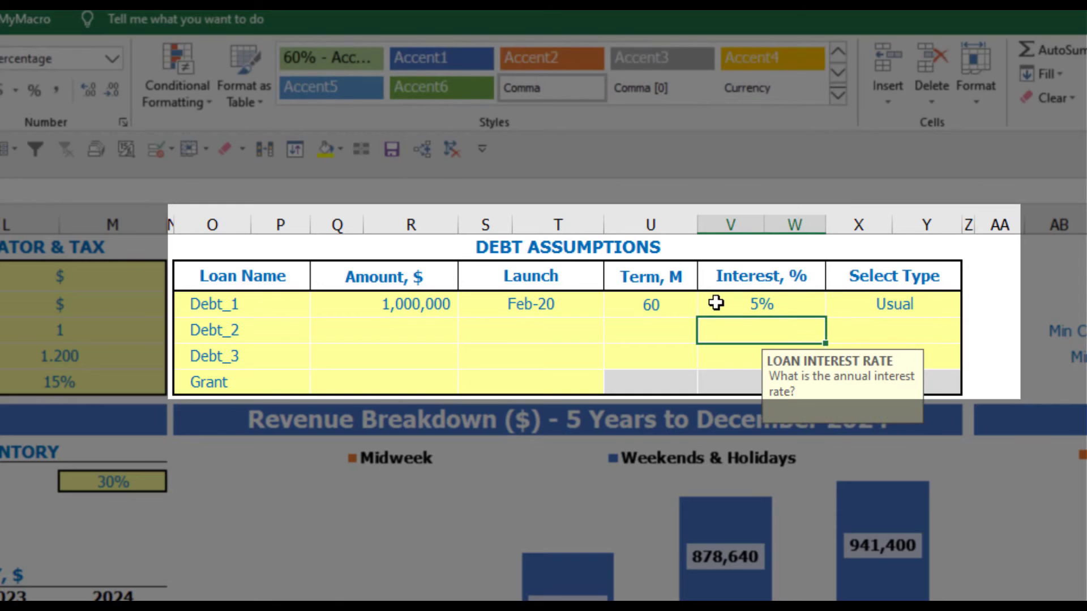
- Set the Grant amount to 500,000 and its launch date to Mar-20 in the debt assumptions
click(401, 386)
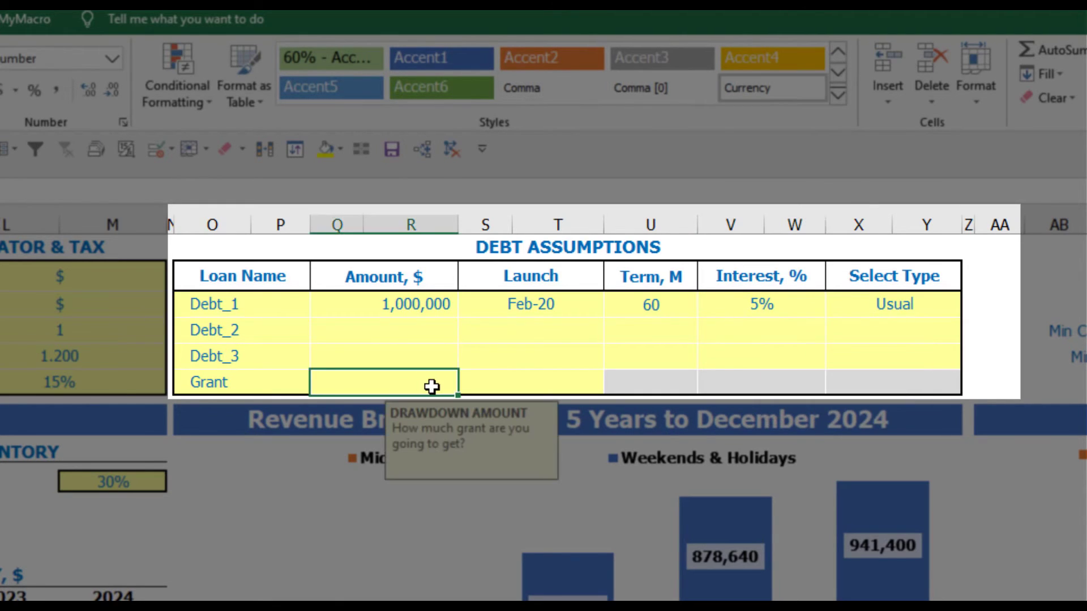
text(5000)
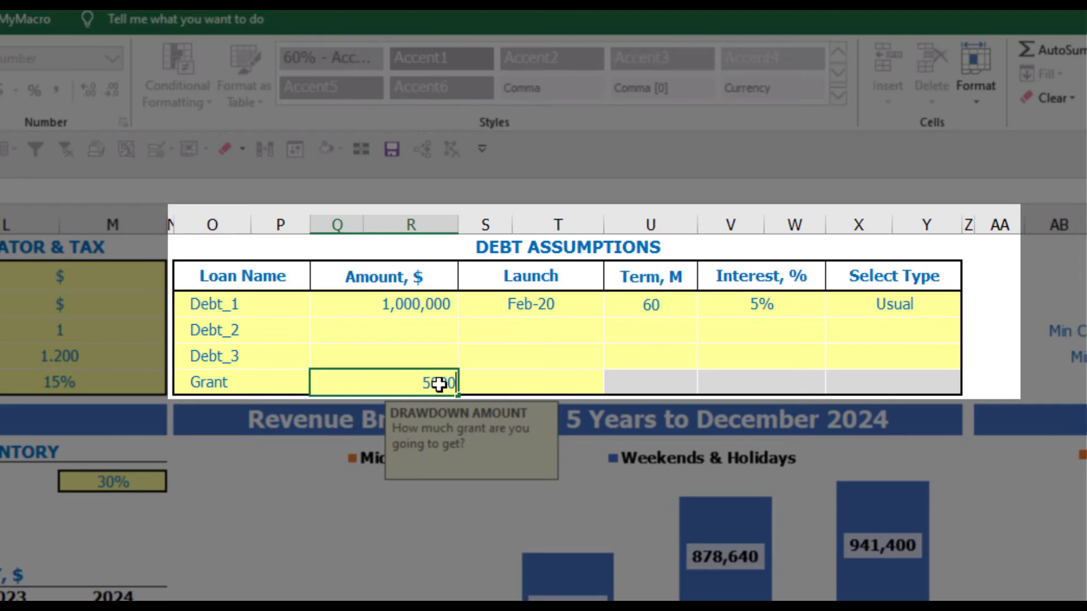
key(Return)
click(558, 383)
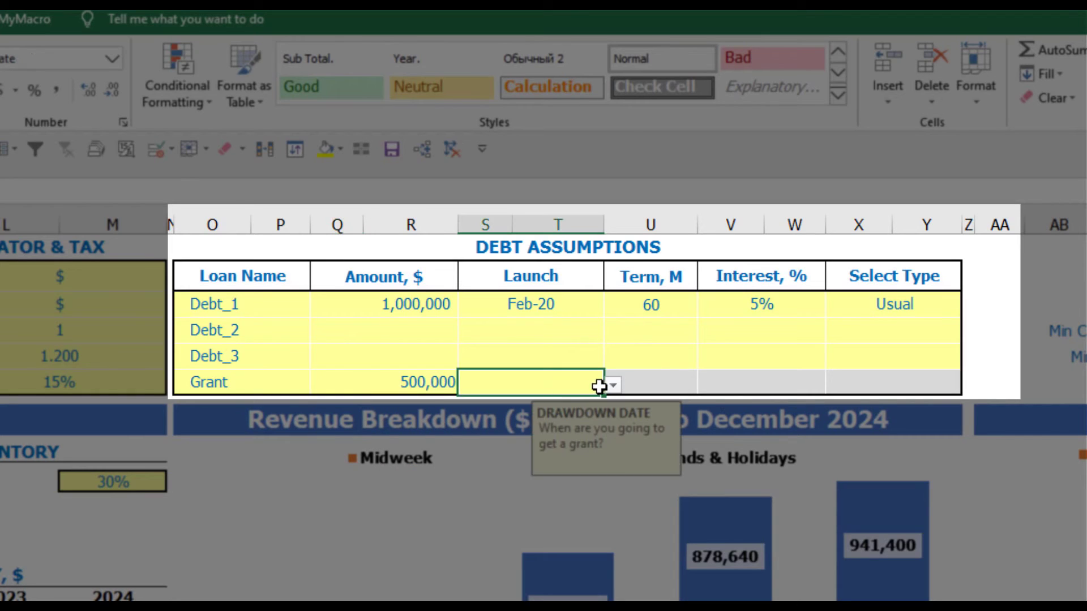
click(613, 386)
click(547, 450)
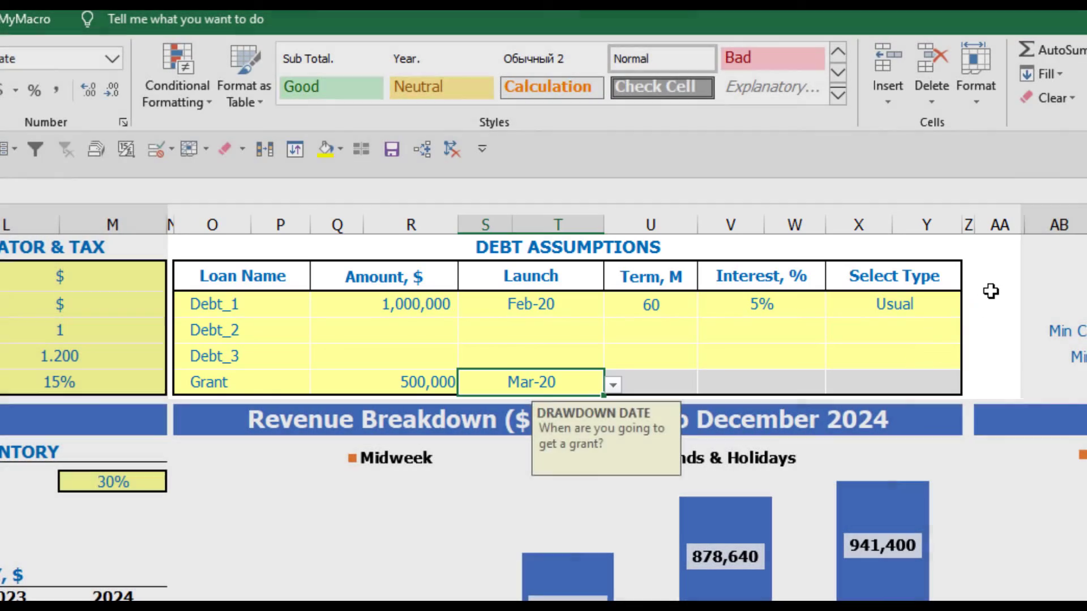
click(991, 291)
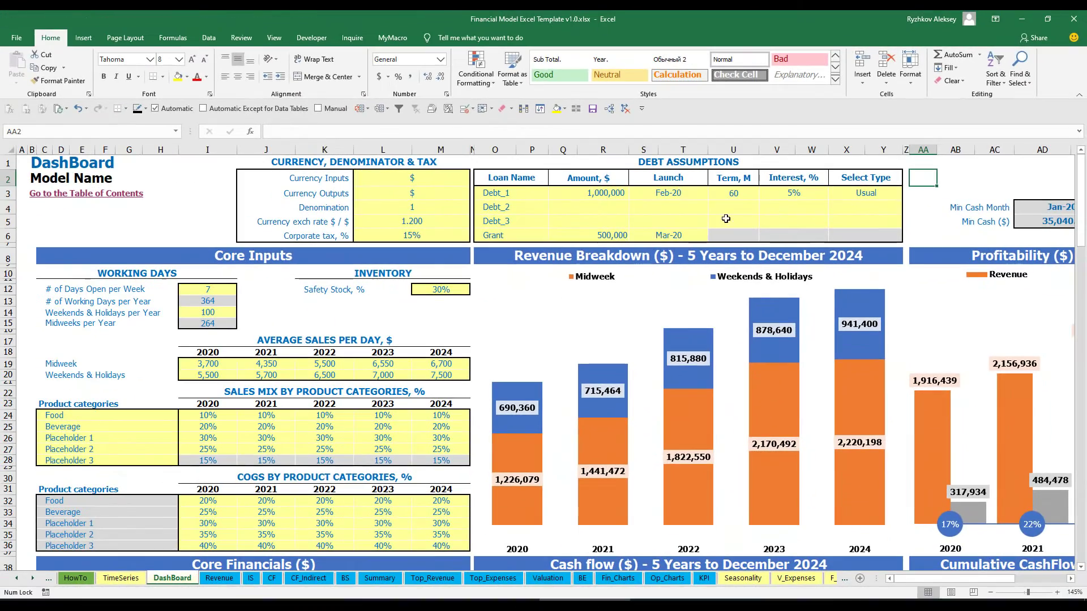
- Examine the monthly balances, repayments and interest expense for each debt and the total debts on the Capital sheet
click(32, 579)
click(32, 579)
click(33, 579)
click(32, 579)
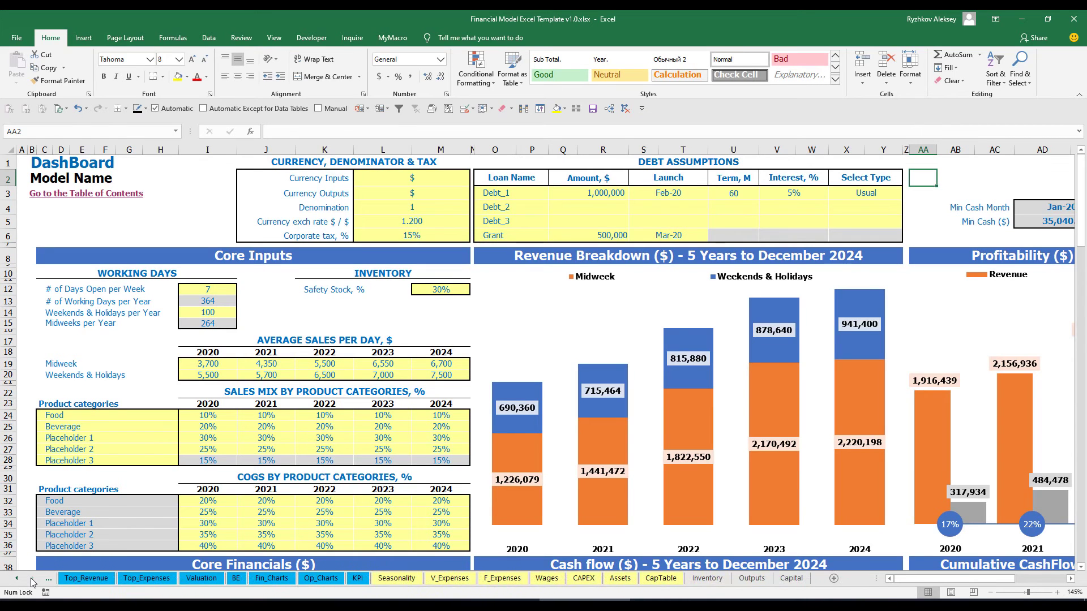
click(792, 578)
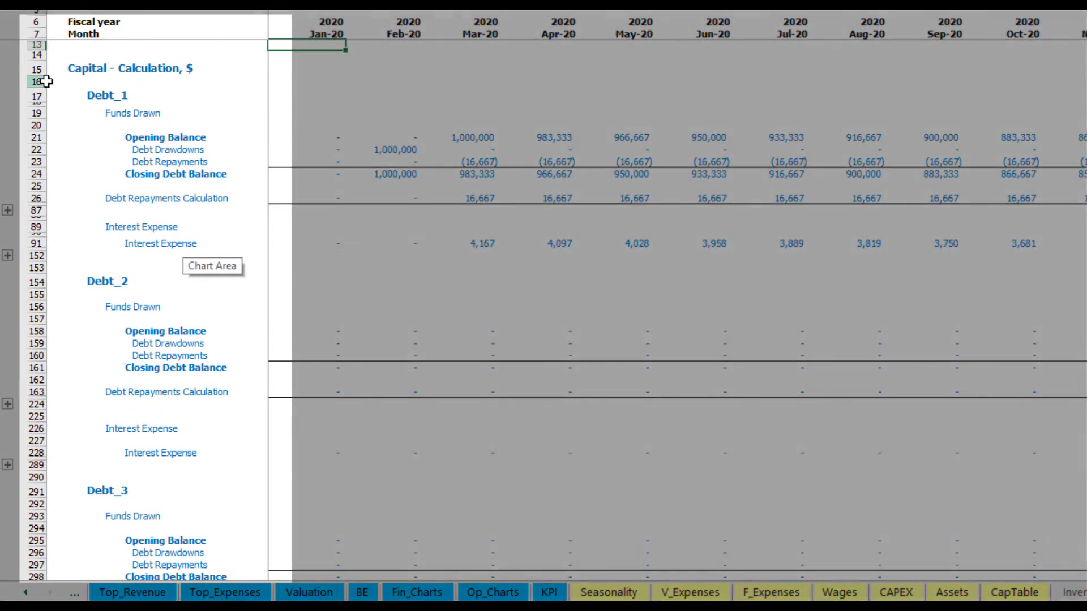
scroll(31, 286, down, 3)
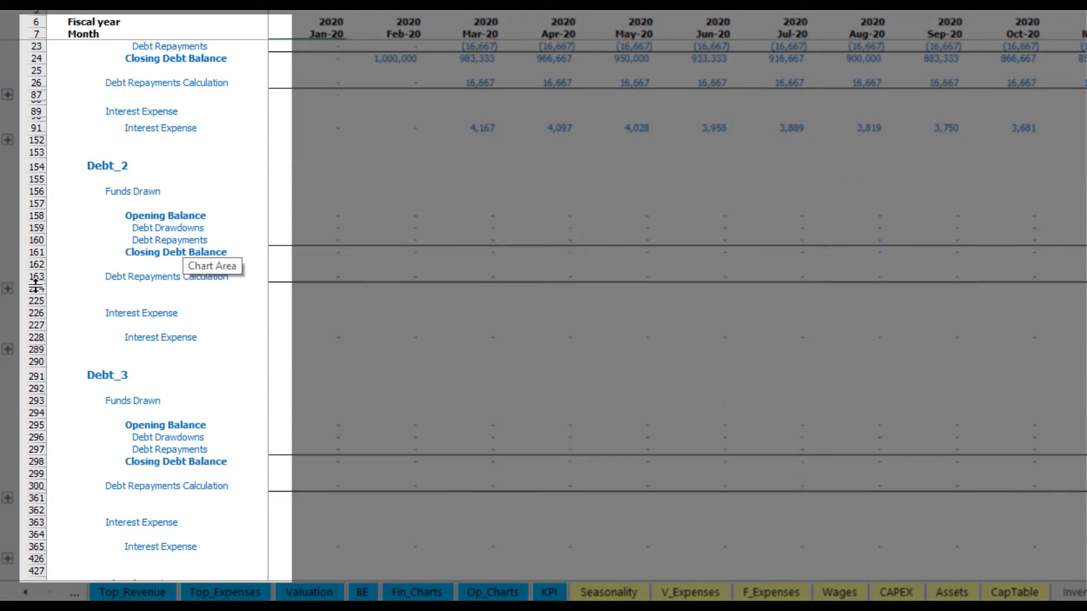
scroll(31, 286, down, 6)
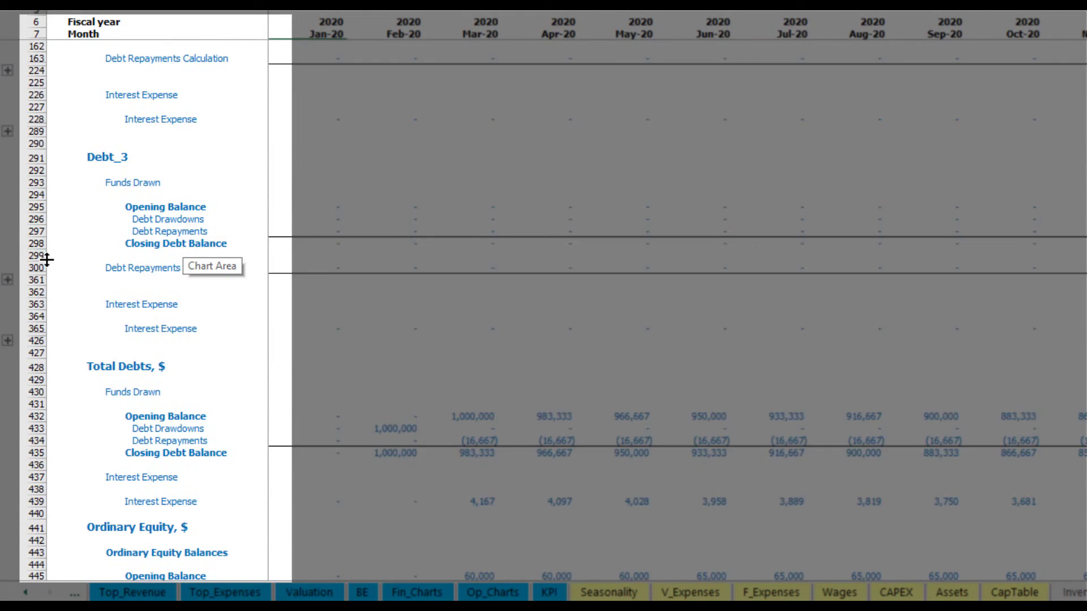
scroll(69, 292, up, 5)
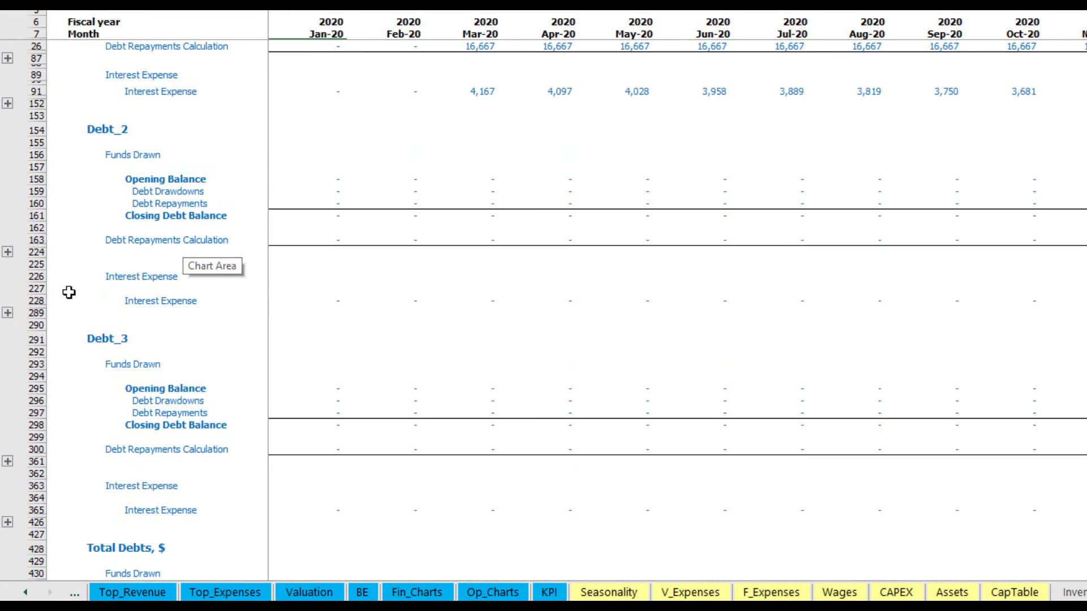
scroll(69, 292, up, 4)
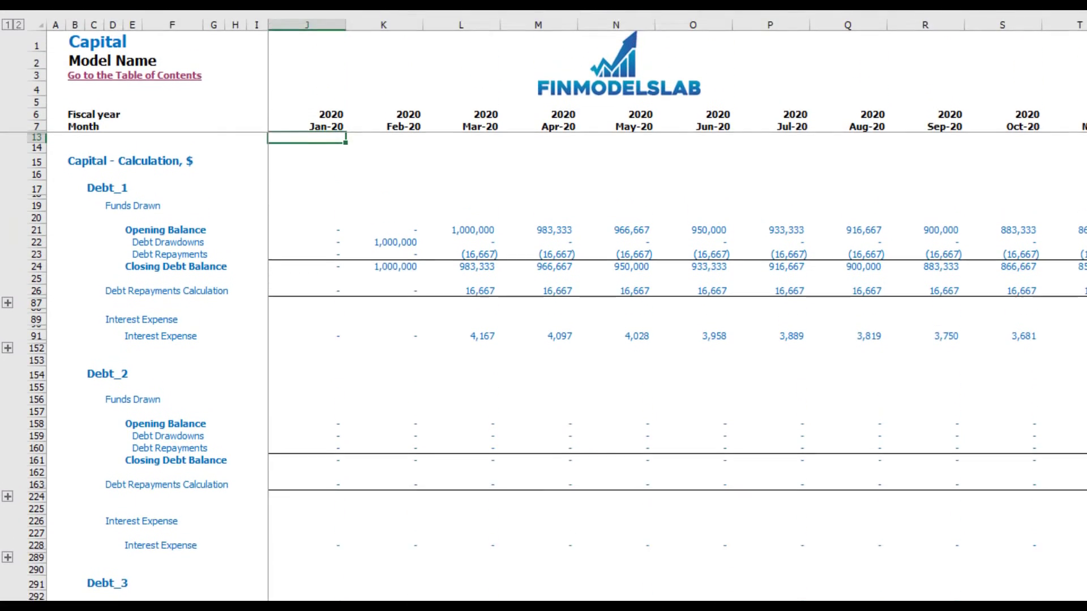
- Trace the debt's interest, drawdowns, repayments and balance through the income statement, cash flow statement and balance sheet
key(ctrl+Page_Up)
click(39, 380)
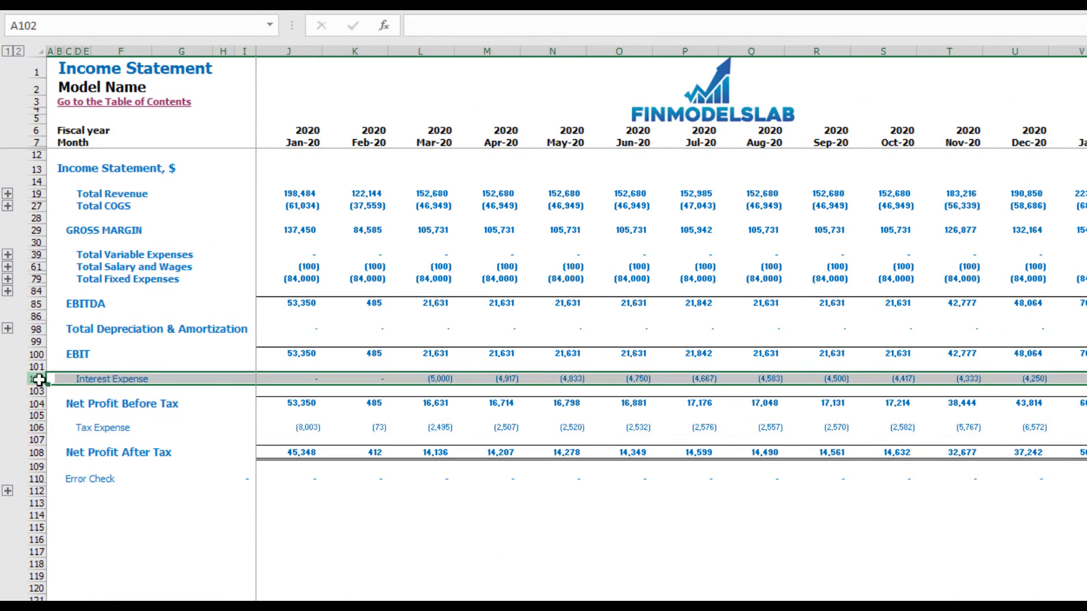
key(ctrl+Page_Down)
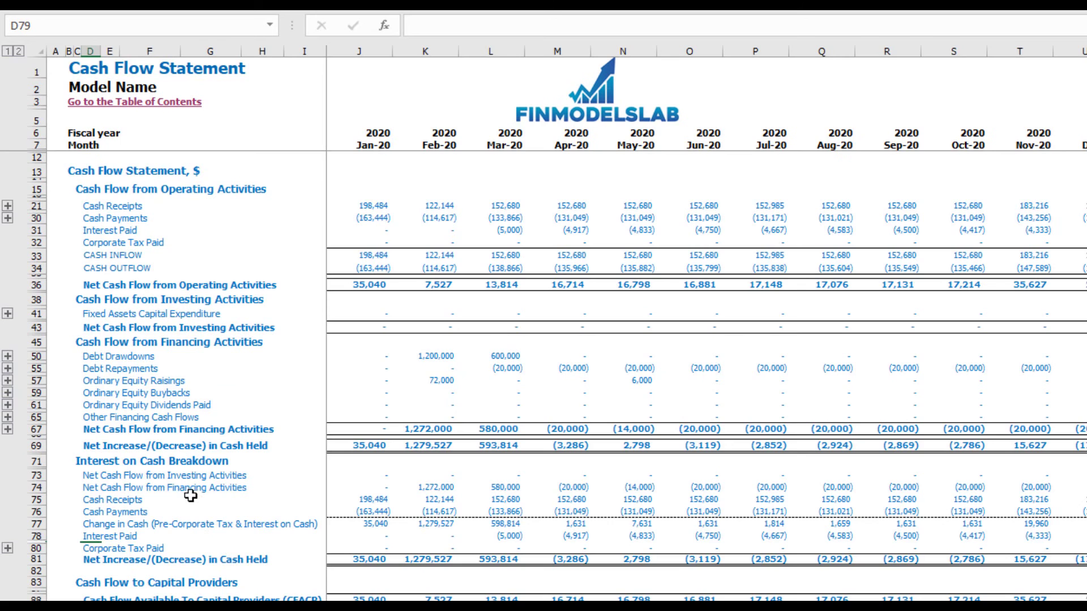
click(41, 234)
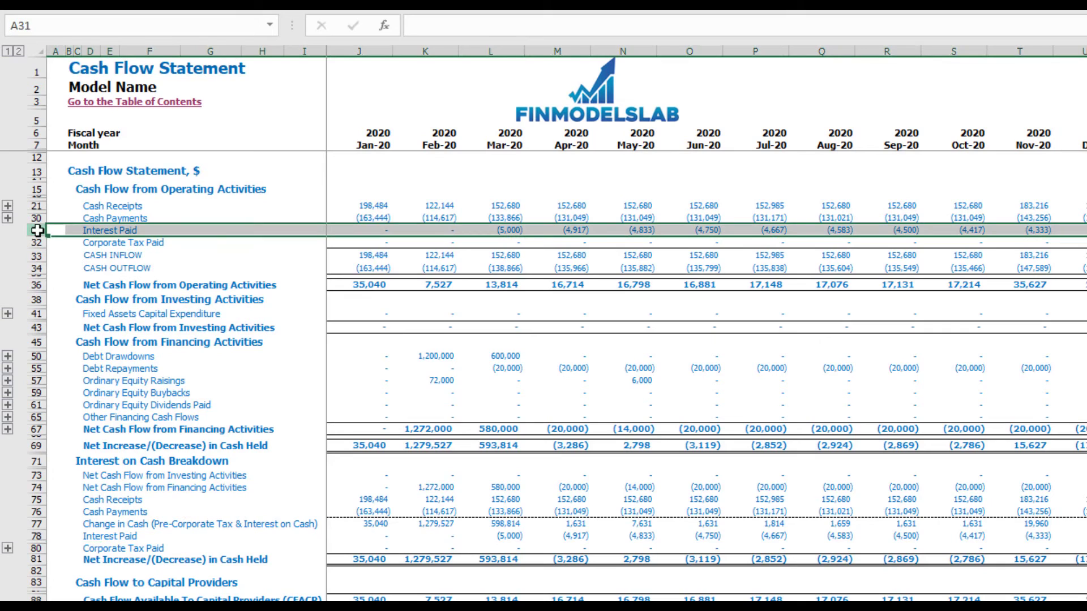
click(37, 356)
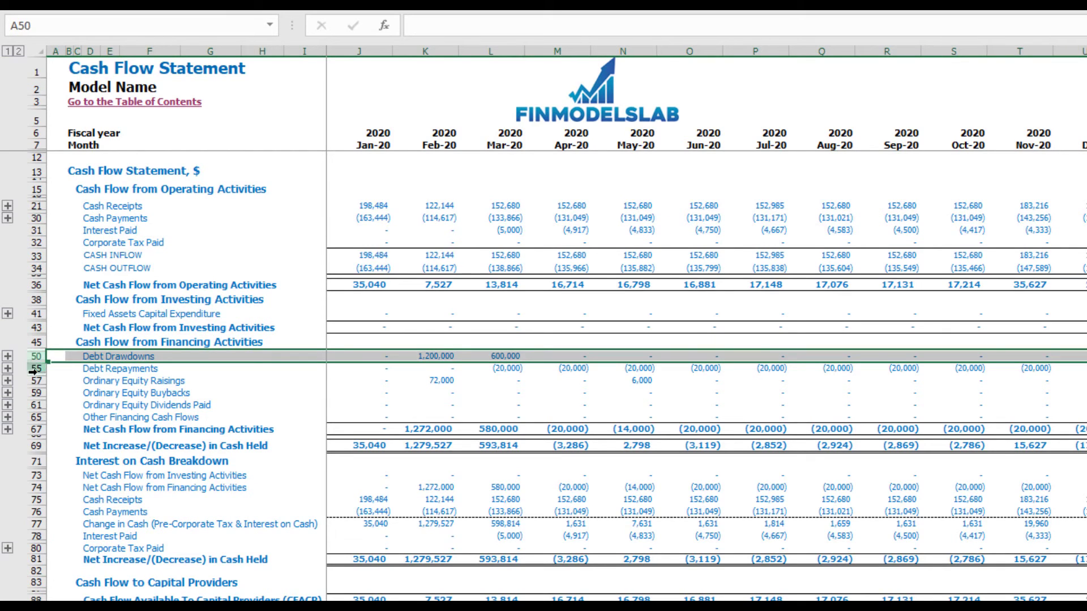
click(37, 369)
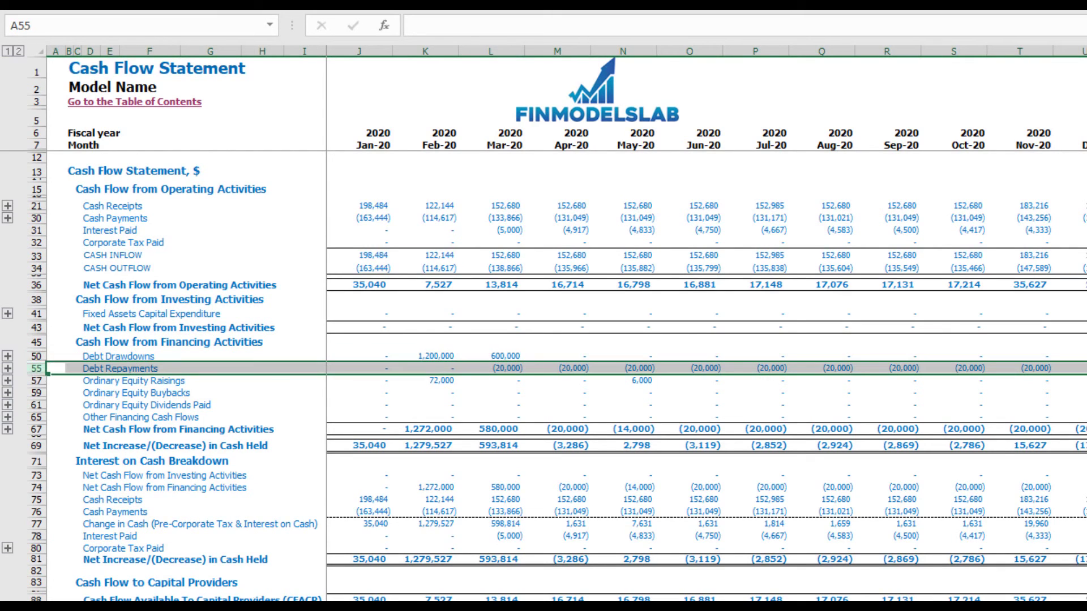
key(ctrl+Page_Down)
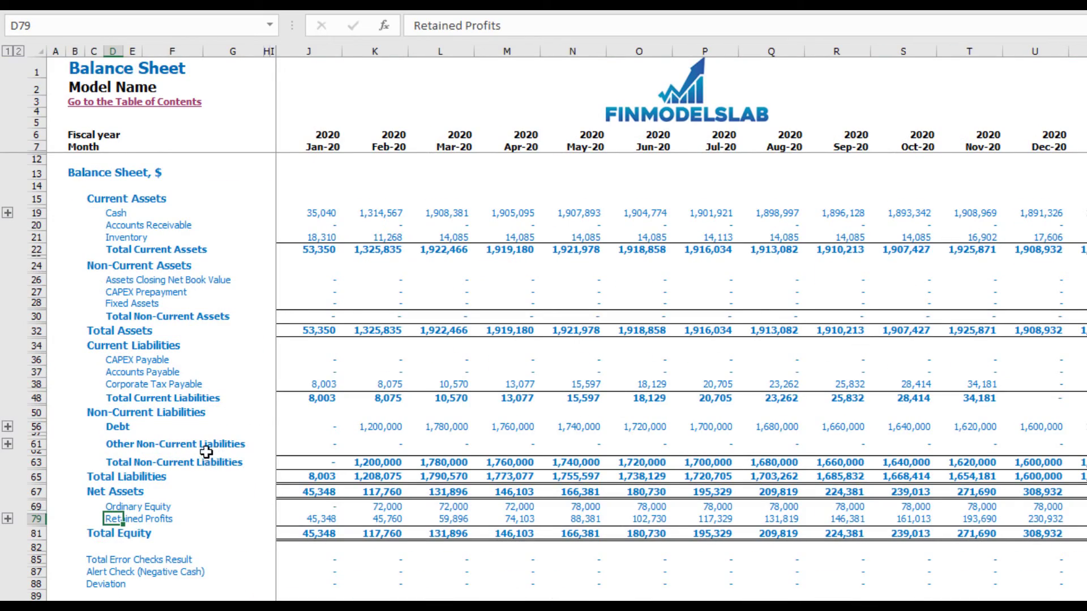
click(35, 427)
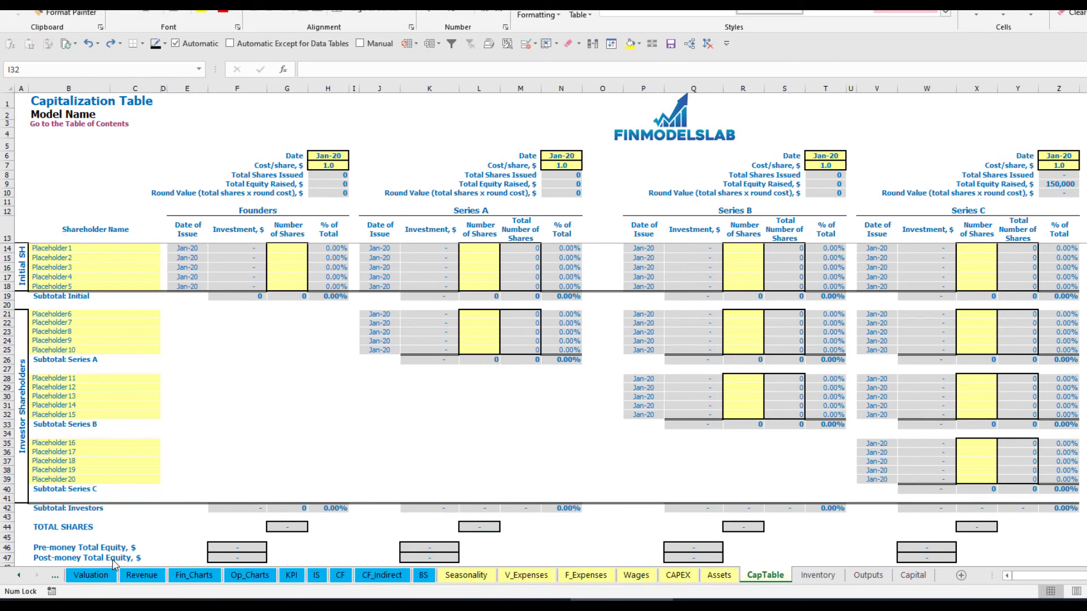
- Name the first two initial shareholders Founder 1 and Founder 2 in the capitalization table
click(54, 247)
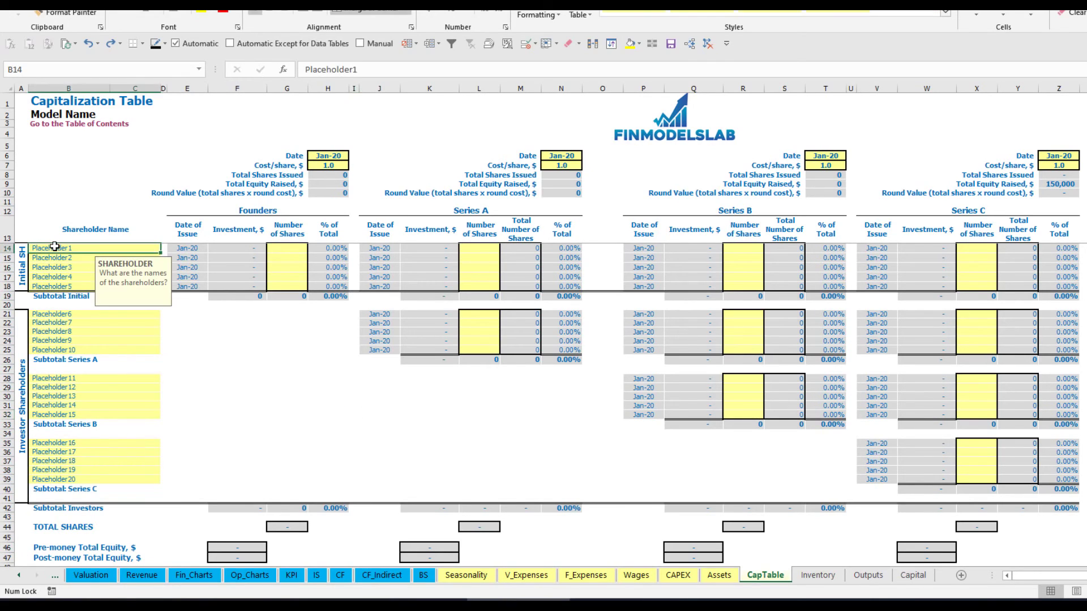
text(Fou)
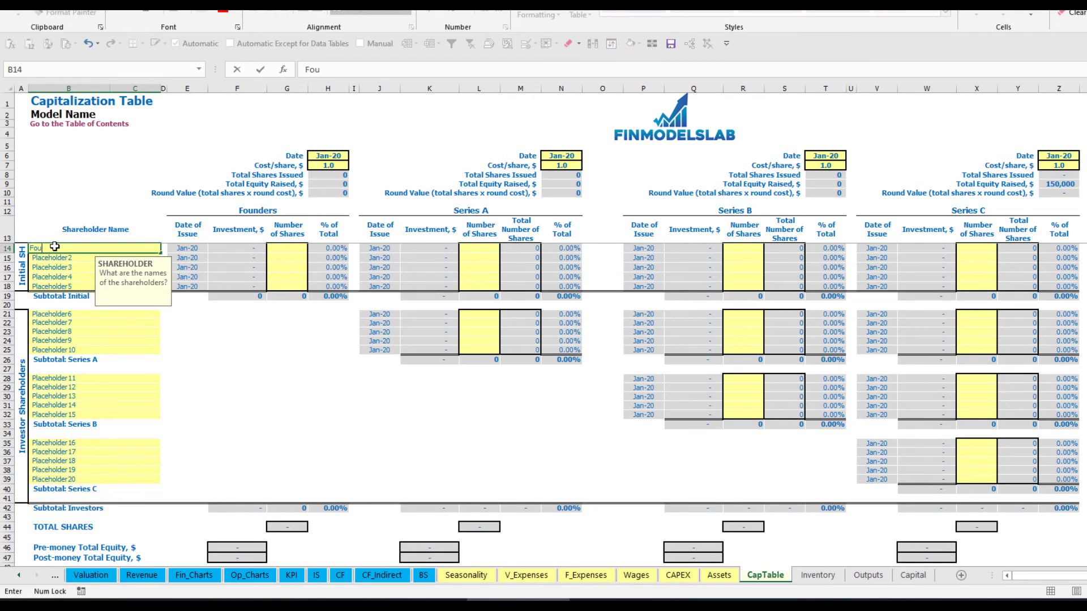
text(nder 1)
key(ctrl+Return)
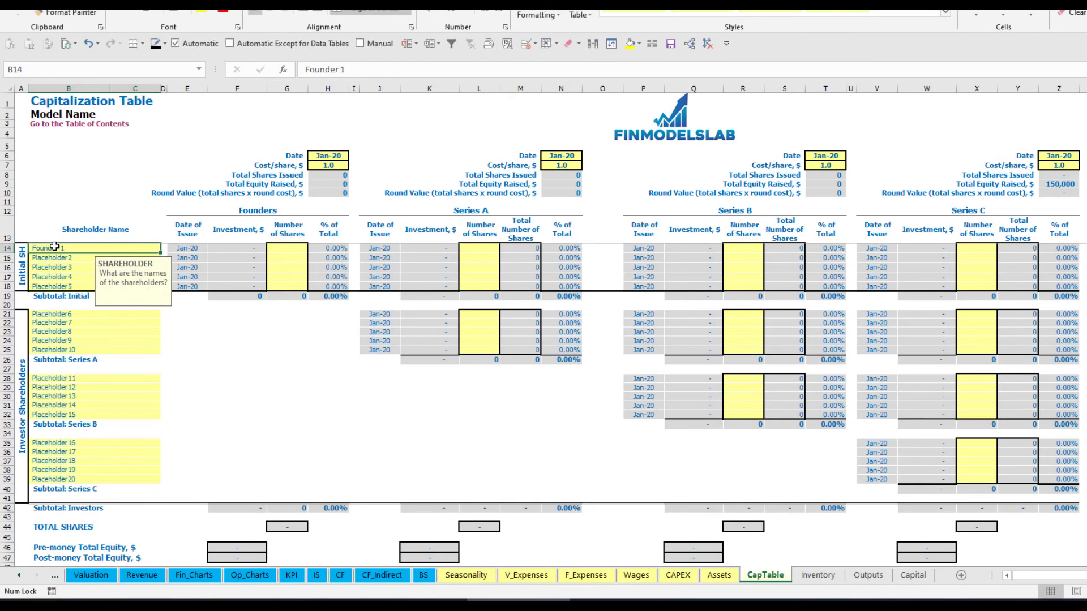
key(ctrl+c)
key(Down)
key(ctrl+v)
key(F2)
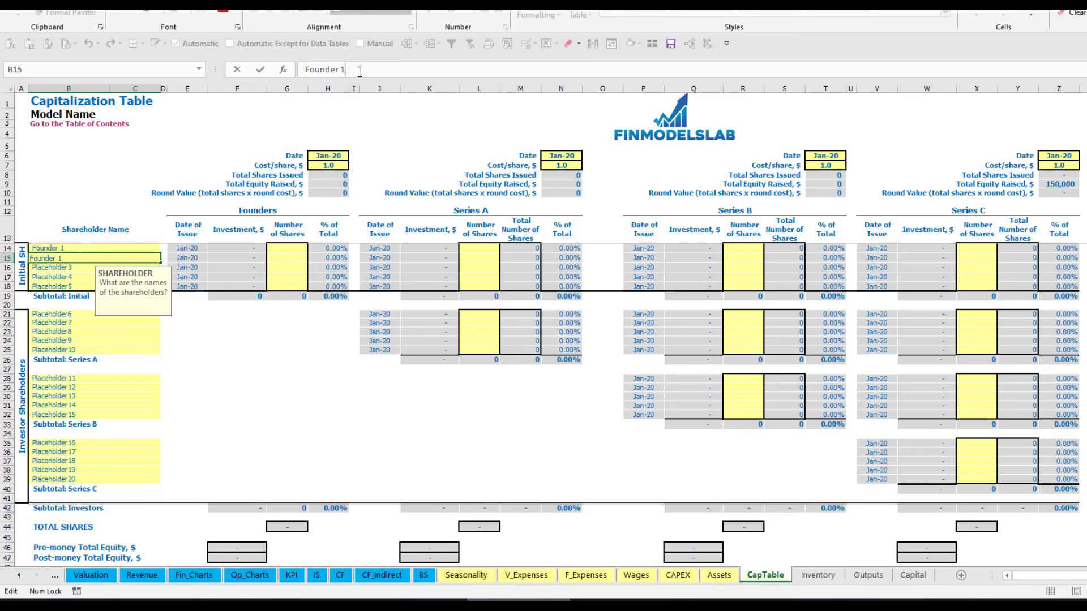
key(BackSpace)
text(2)
key(Return)
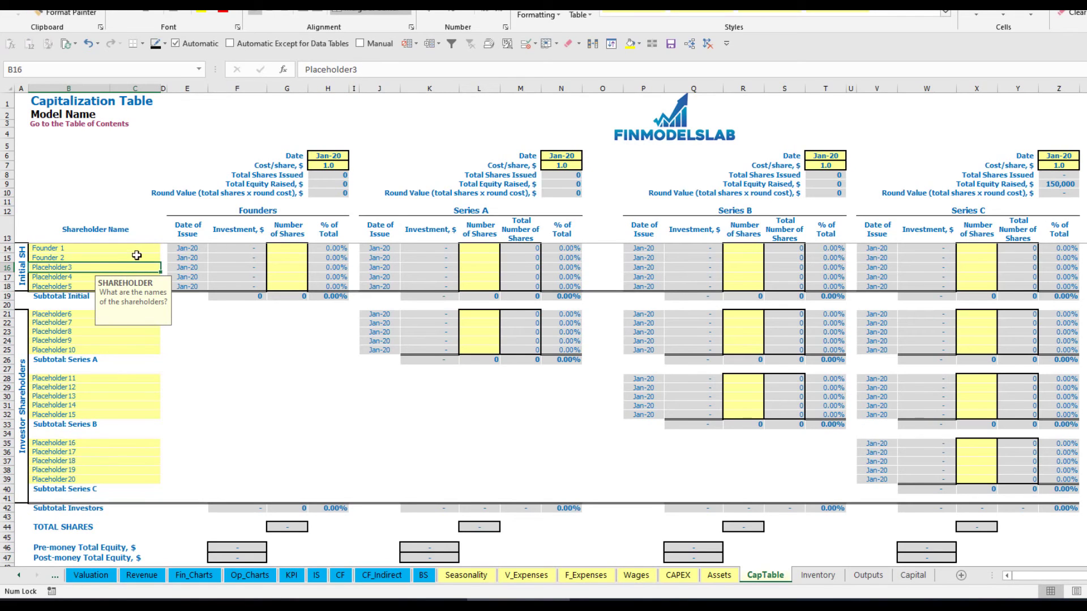
key(Up)
key(Up)
- Set the number of shares in the Founders round to 10,000 for Founder 1 and 20,000 for Founder 2
click(287, 246)
text(10,)
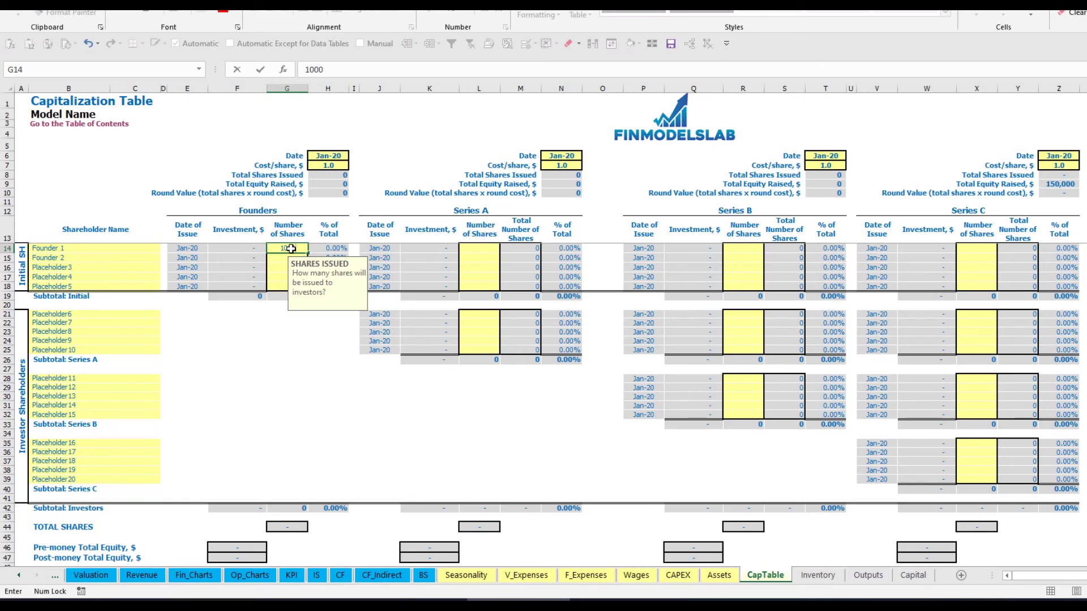
text(000)
key(Return)
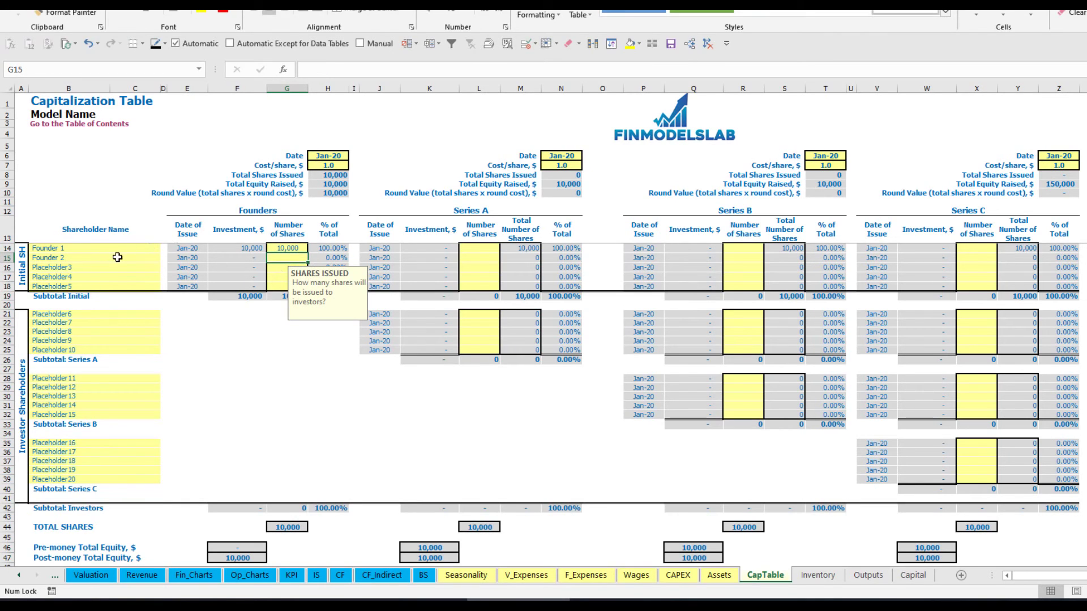
text(20,000)
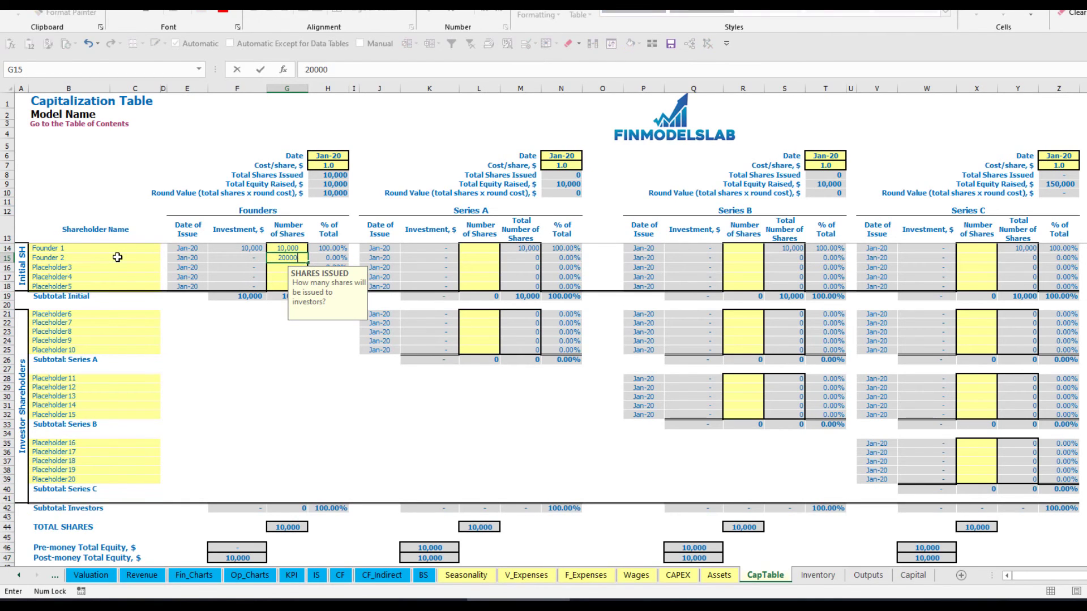
key(Return)
- Set the Founders round's cost per share to 2 and its close date to Feb-20
click(325, 157)
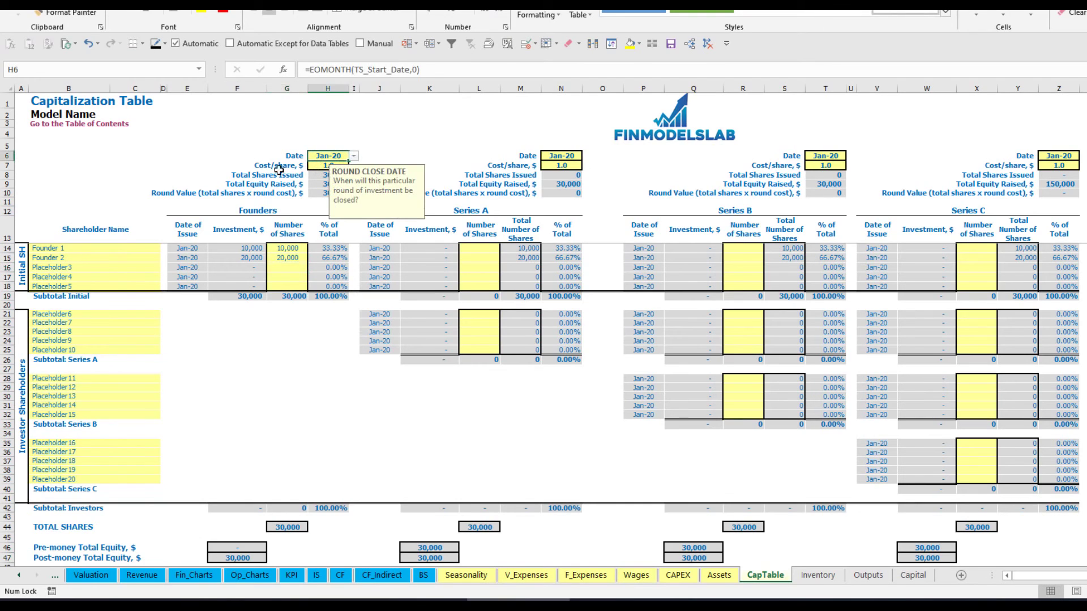
click(318, 168)
text(2)
key(Return)
click(346, 155)
click(352, 155)
click(329, 174)
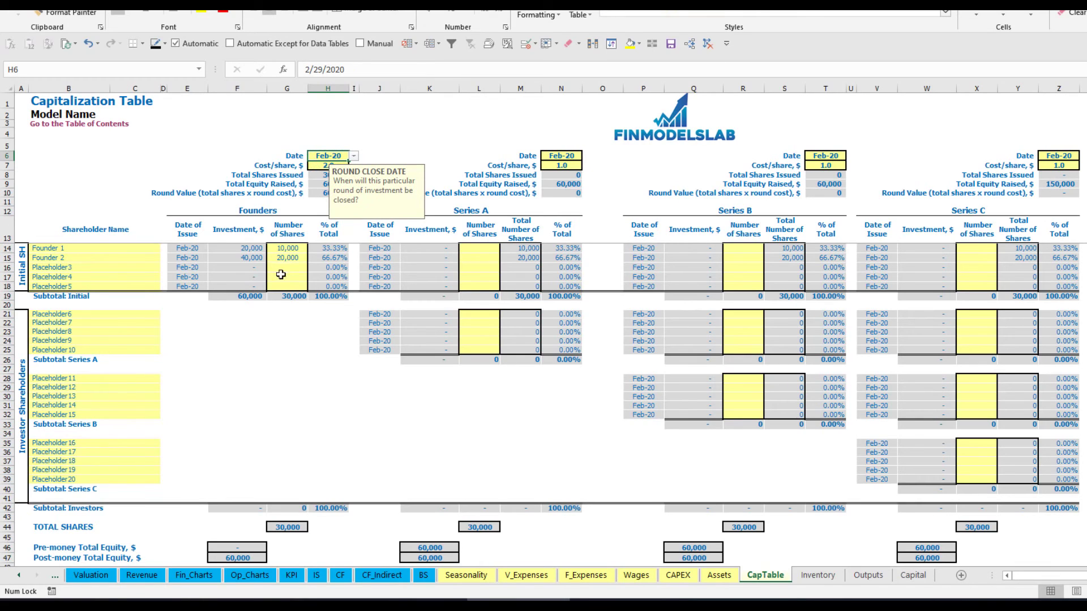
- Examine the founders' investment amounts, initial subtotal, post-money total equity and ownership percentage in the Founders round
click(244, 249)
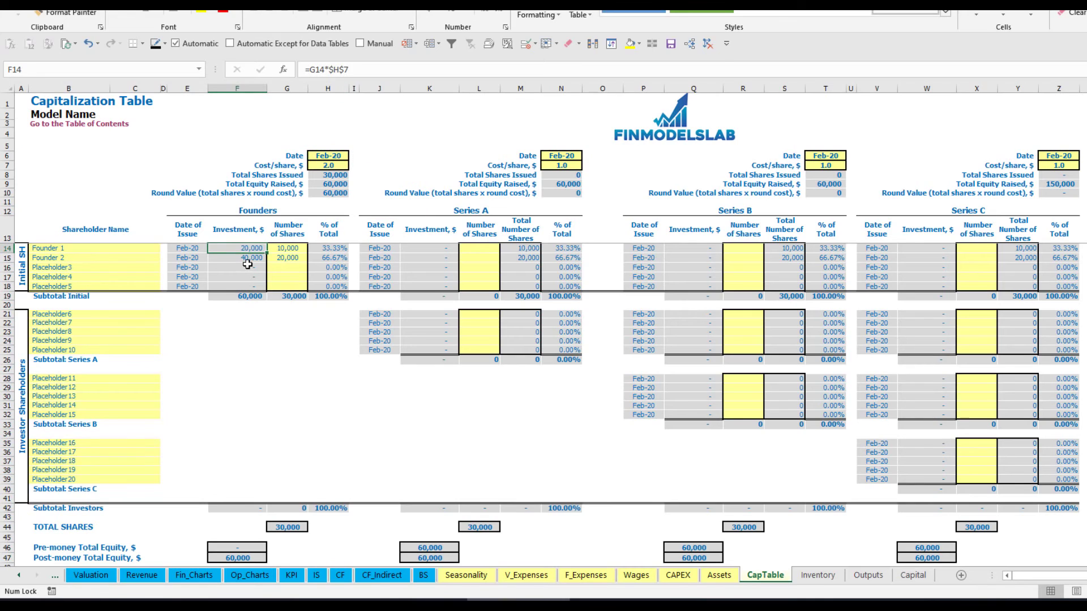
click(243, 259)
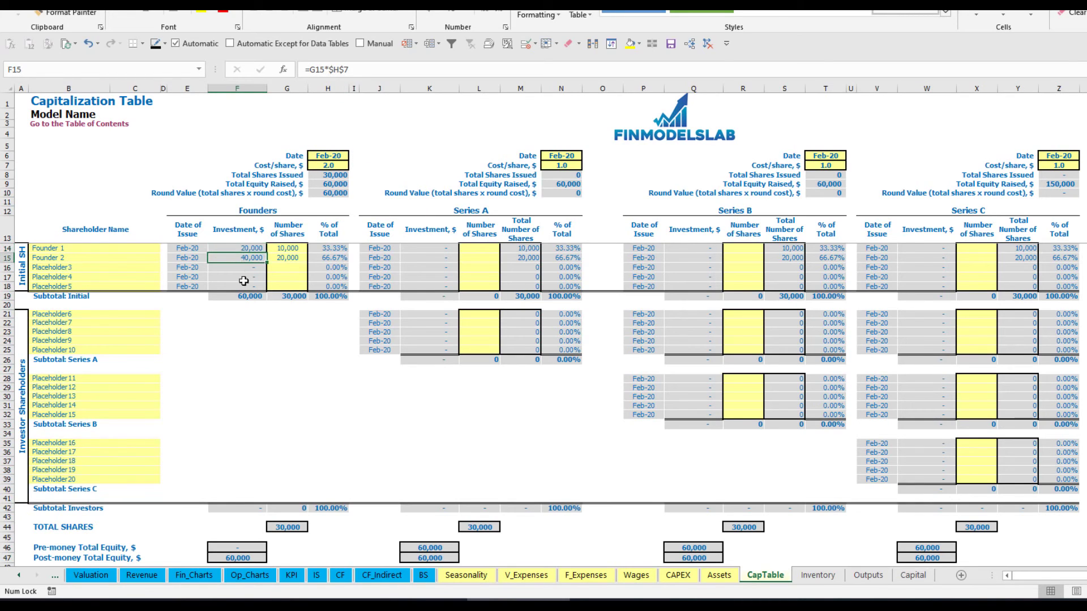
click(243, 296)
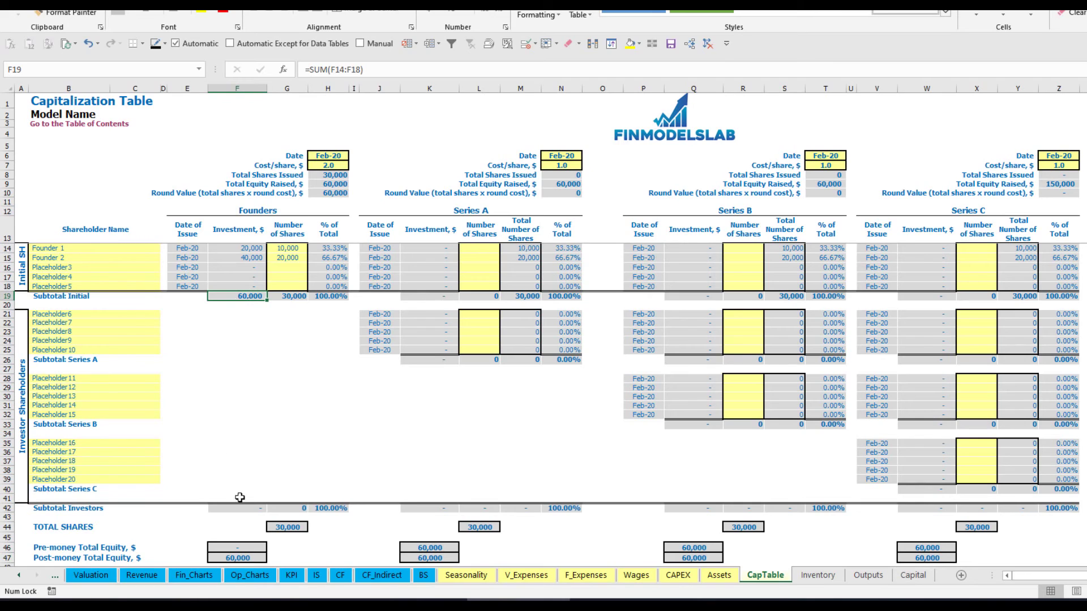
click(7, 558)
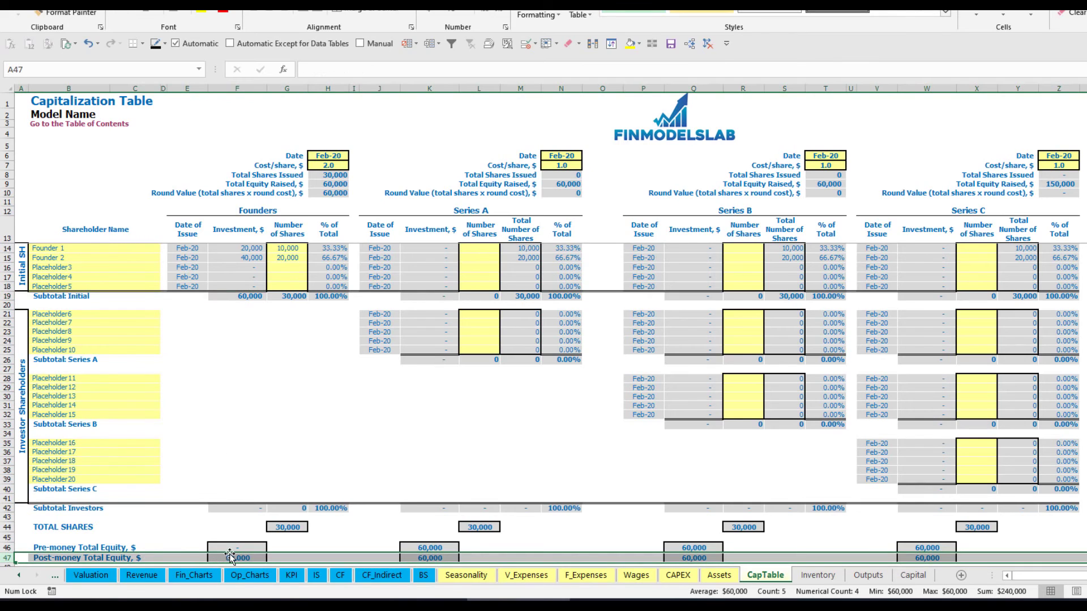
click(334, 249)
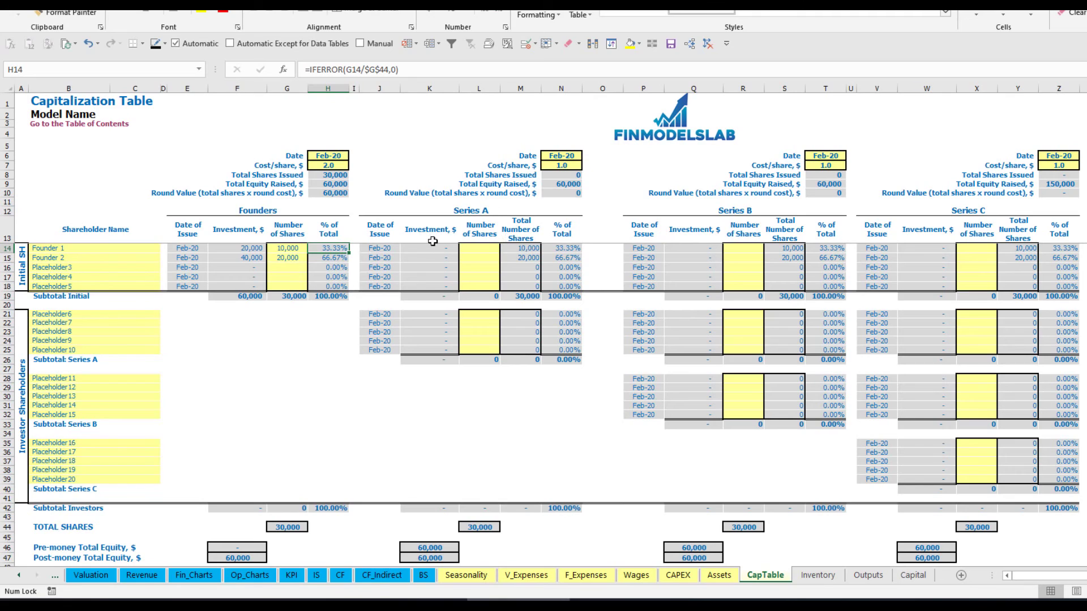
- Name the first Series A investor shareholder Investor 1
click(126, 315)
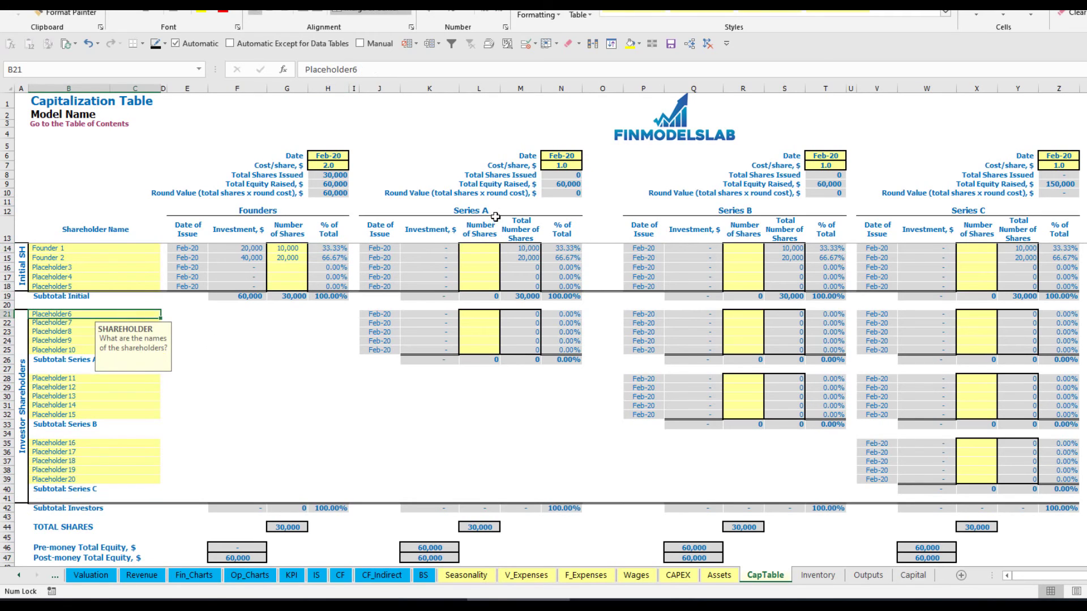
click(495, 213)
click(76, 316)
text(Investor 1)
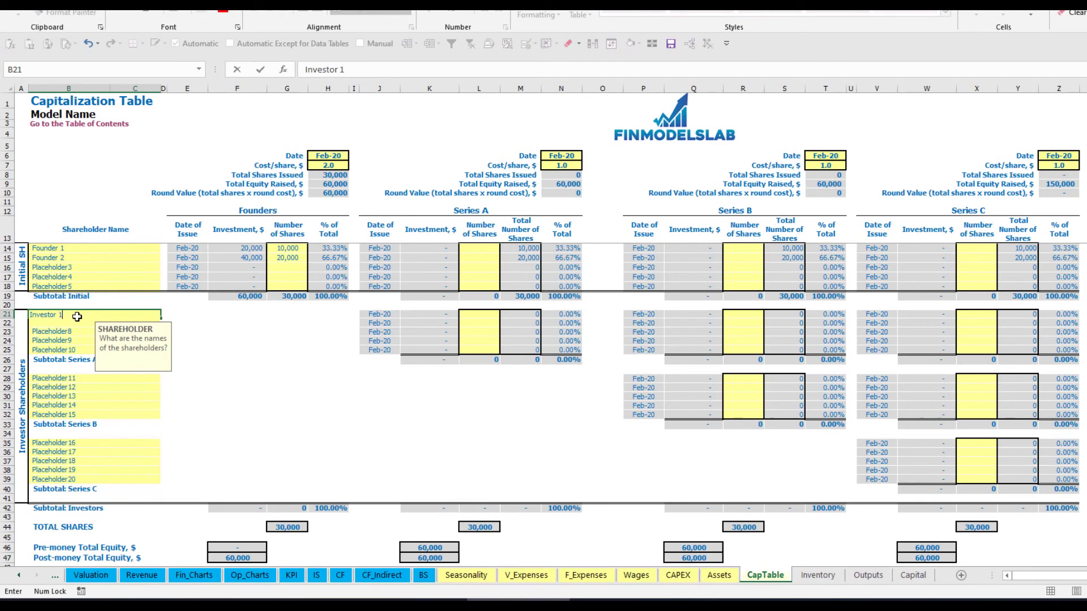
key(Return)
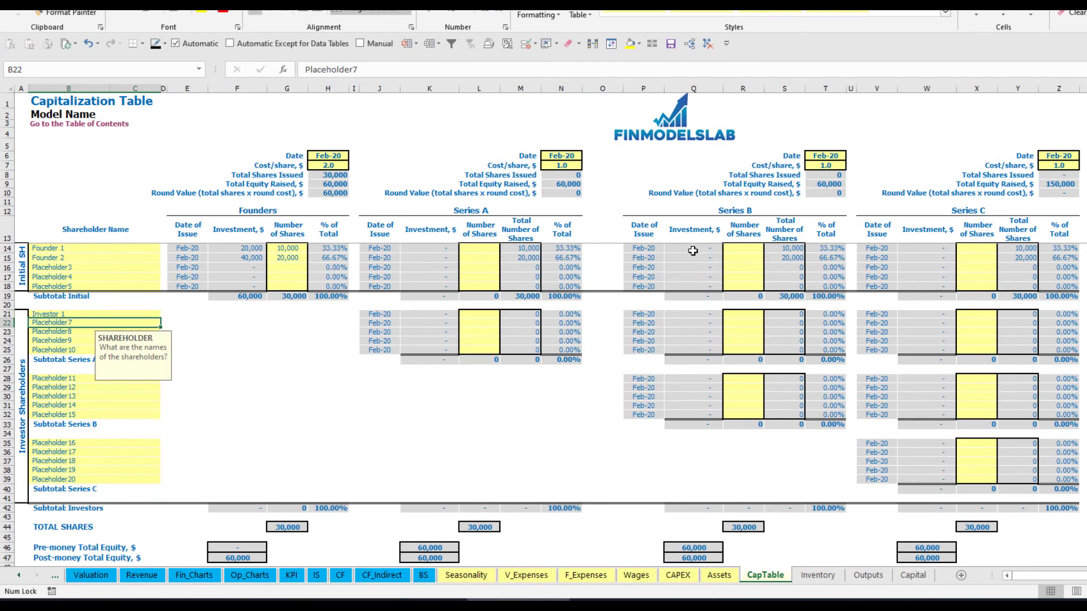
- Set the Series A round's close date to May-20 and its cost per share to 5
click(568, 154)
click(587, 156)
click(561, 194)
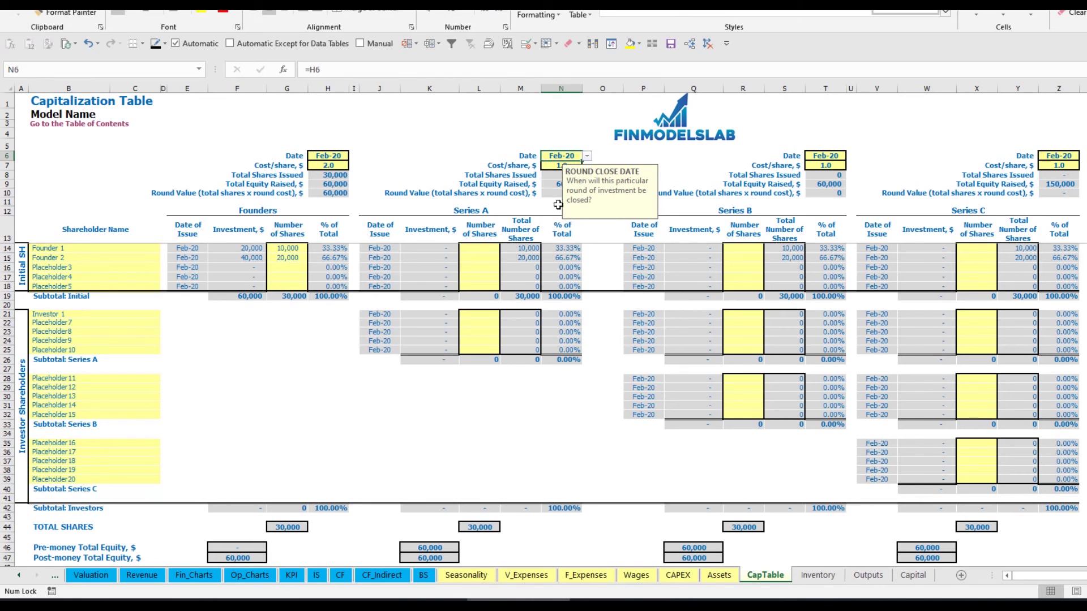
click(555, 166)
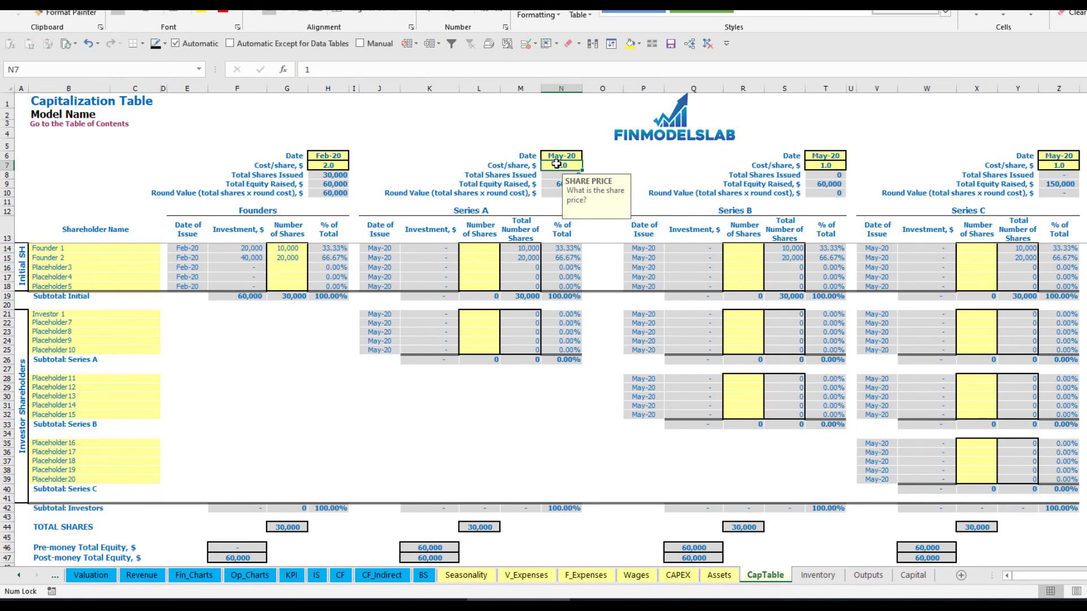
text(5)
key(Return)
- Issue 1,000 Series A shares to Investor 1
click(480, 313)
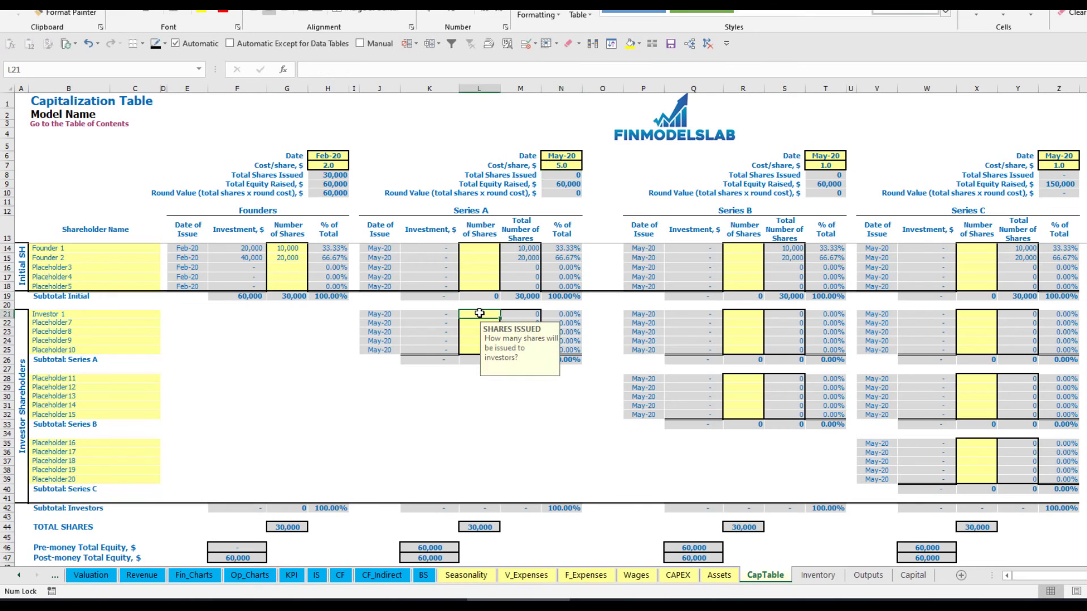
text(1000)
key(Return)
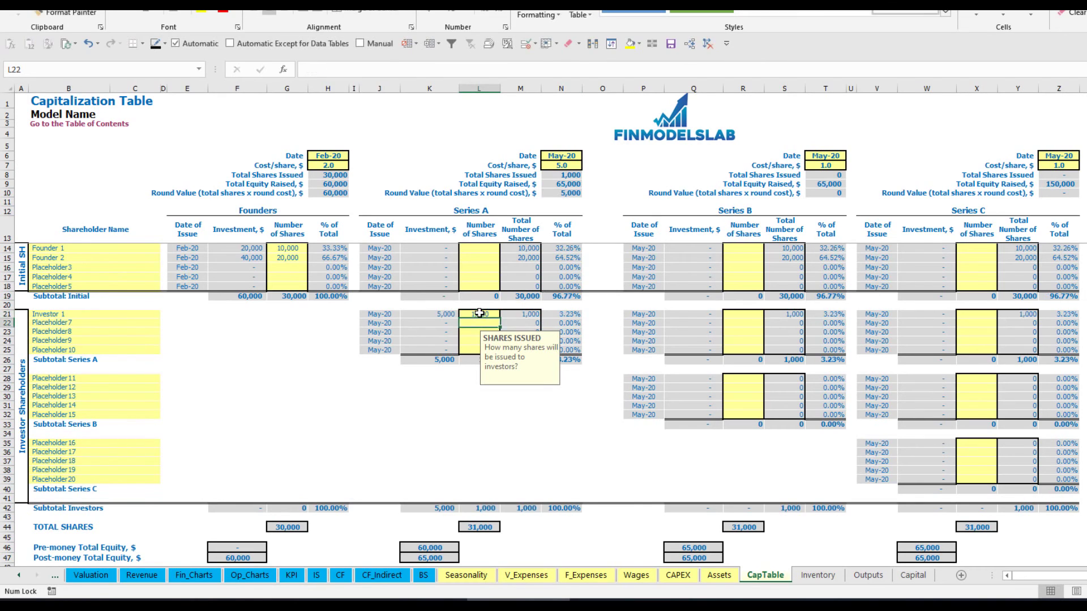
- Examine Investor 1's Series A investment, the pre-money and post-money equity, and the ownership percentages of the investor and both founders
click(433, 403)
click(436, 315)
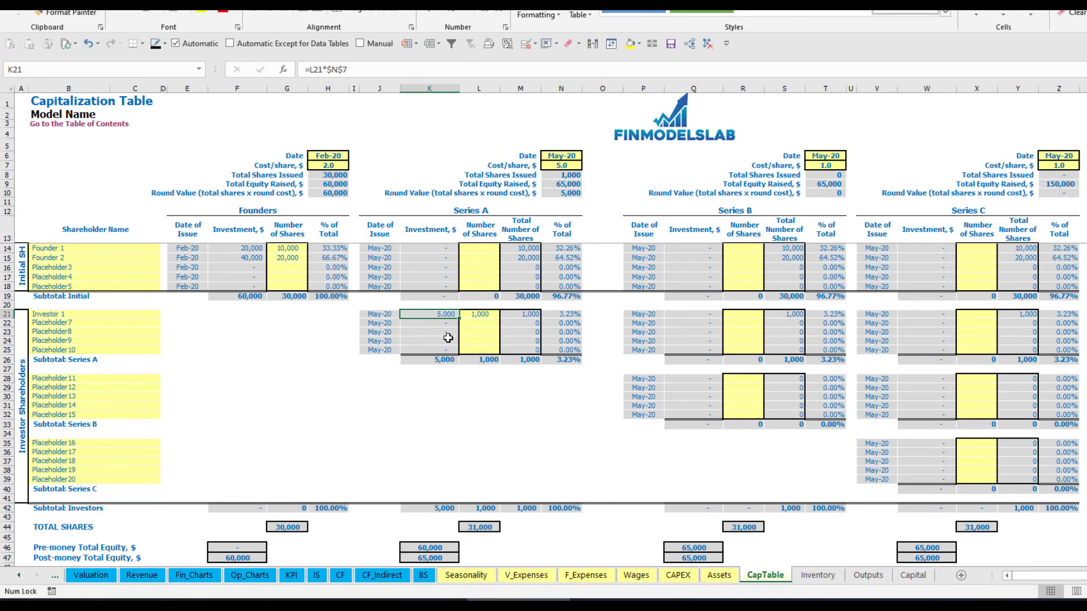
click(421, 545)
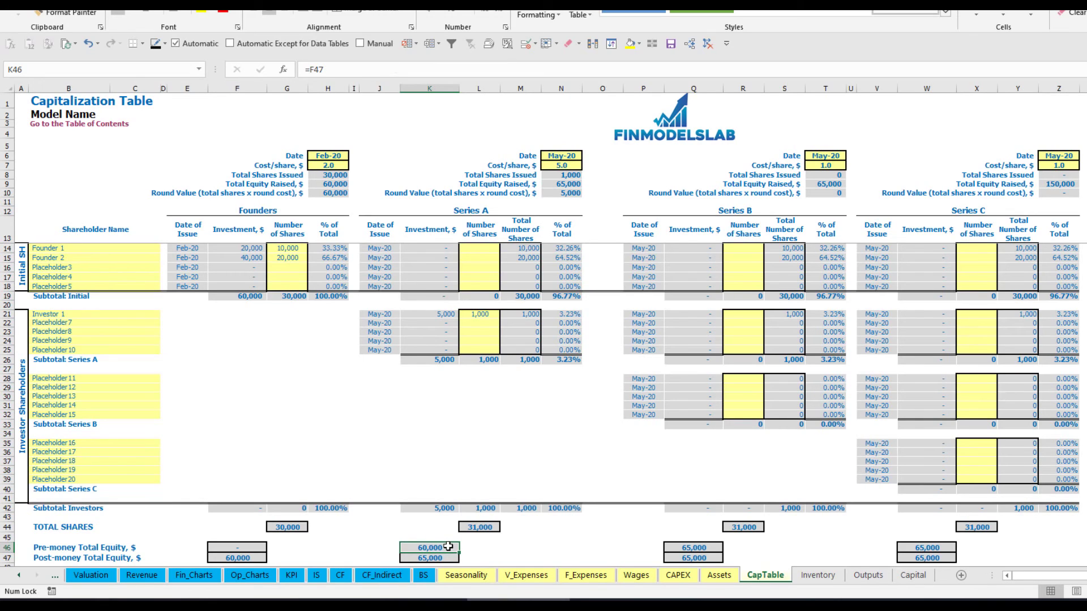
key(Down)
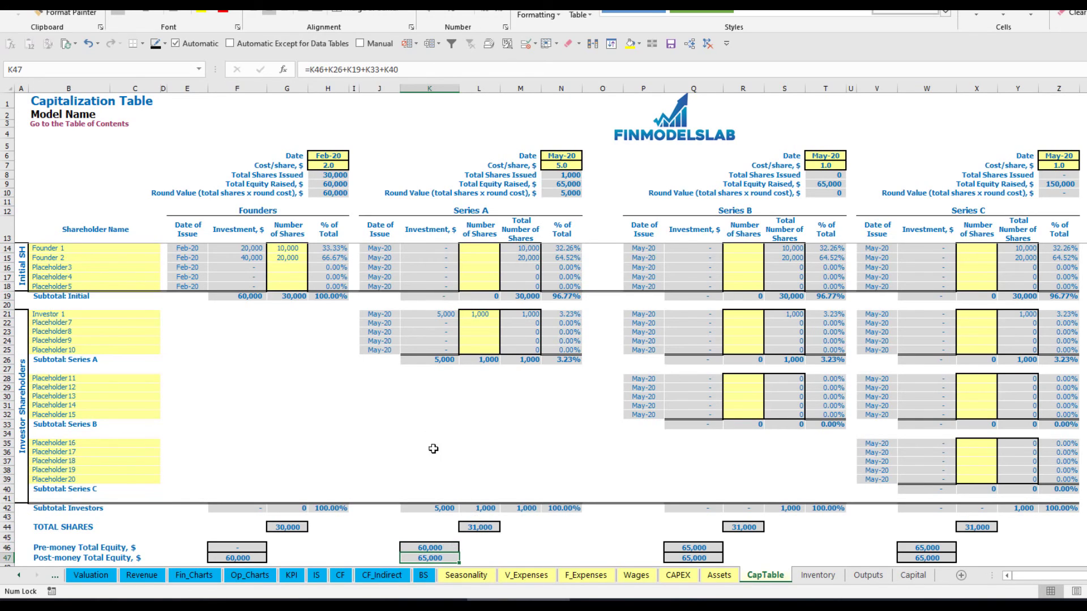
click(550, 313)
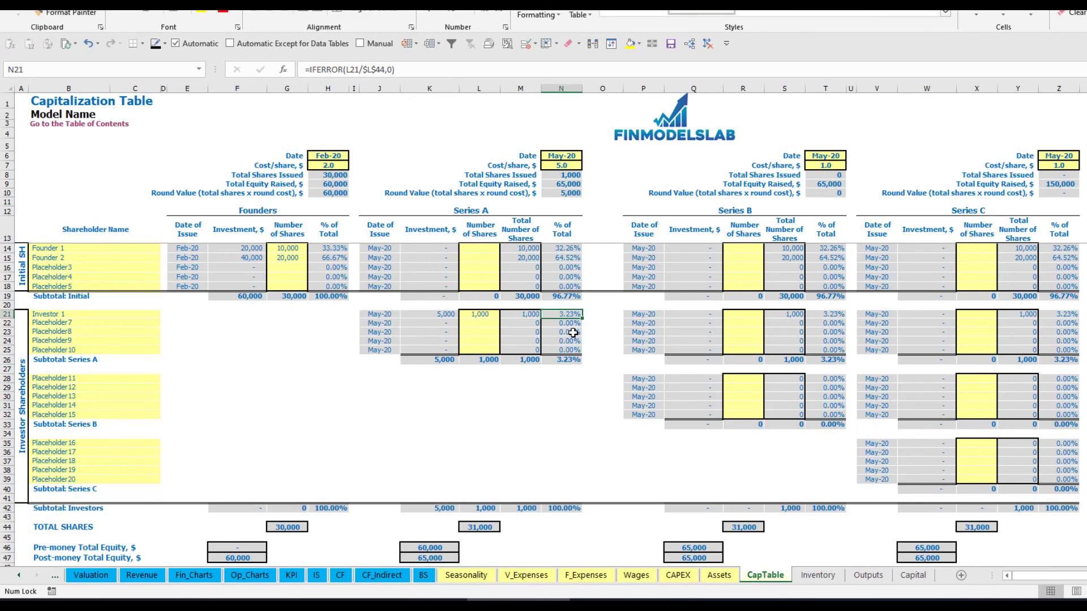
drag(116, 248, 117, 257)
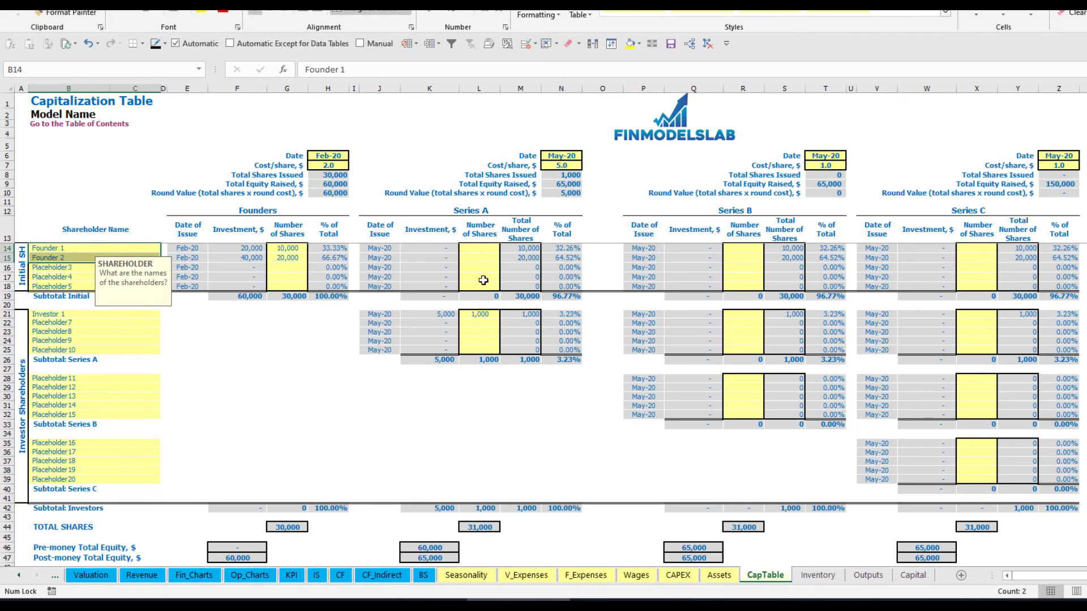
drag(564, 248, 563, 257)
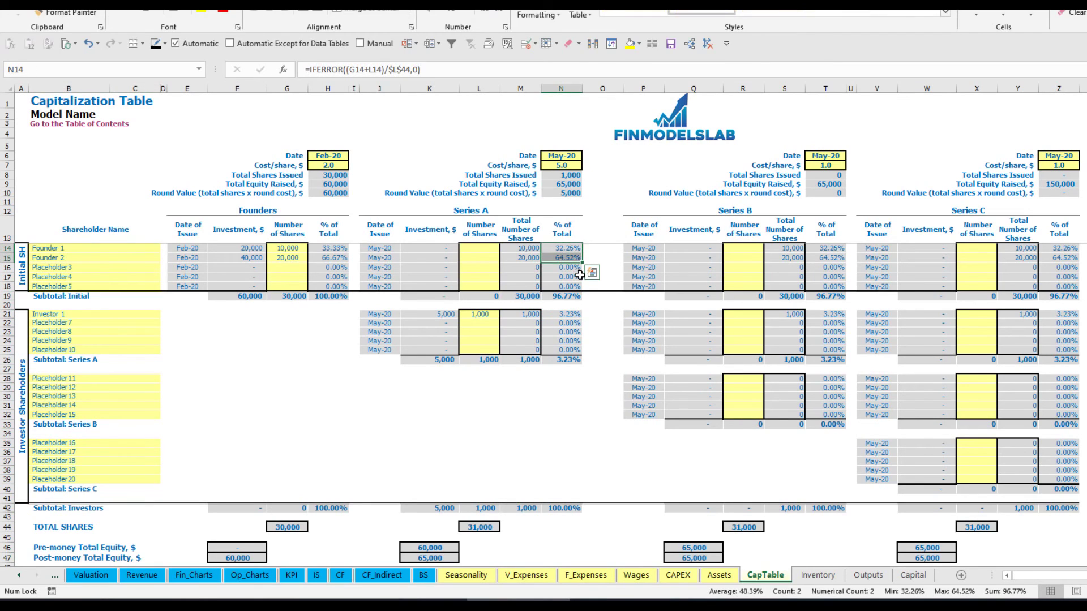
key(shift+Up)
key(Down)
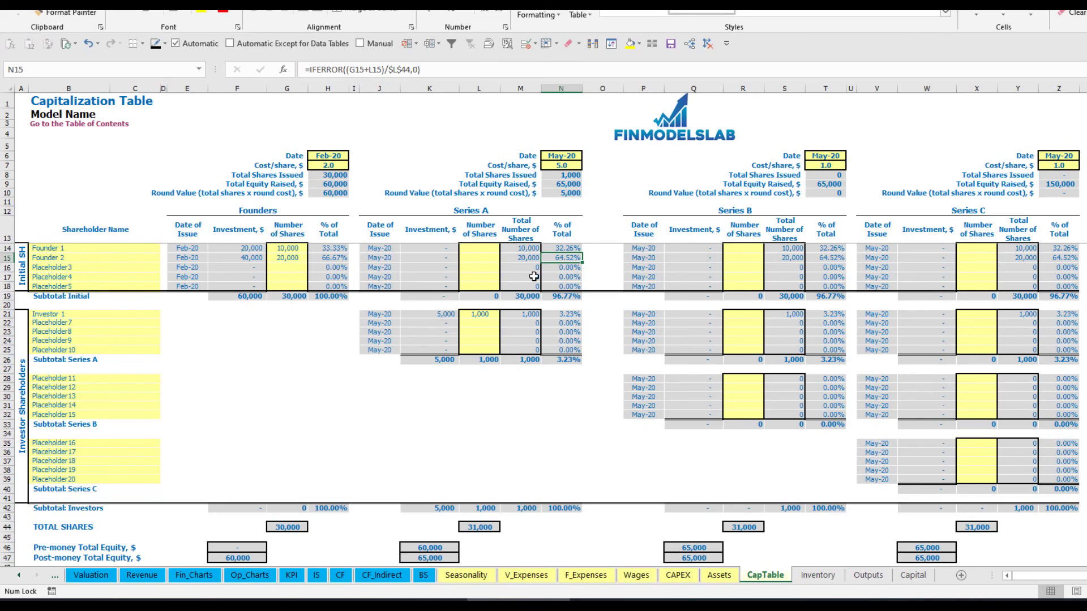
- Review the Series B and Series C shareholder placeholders and the Series A share inputs
click(106, 385)
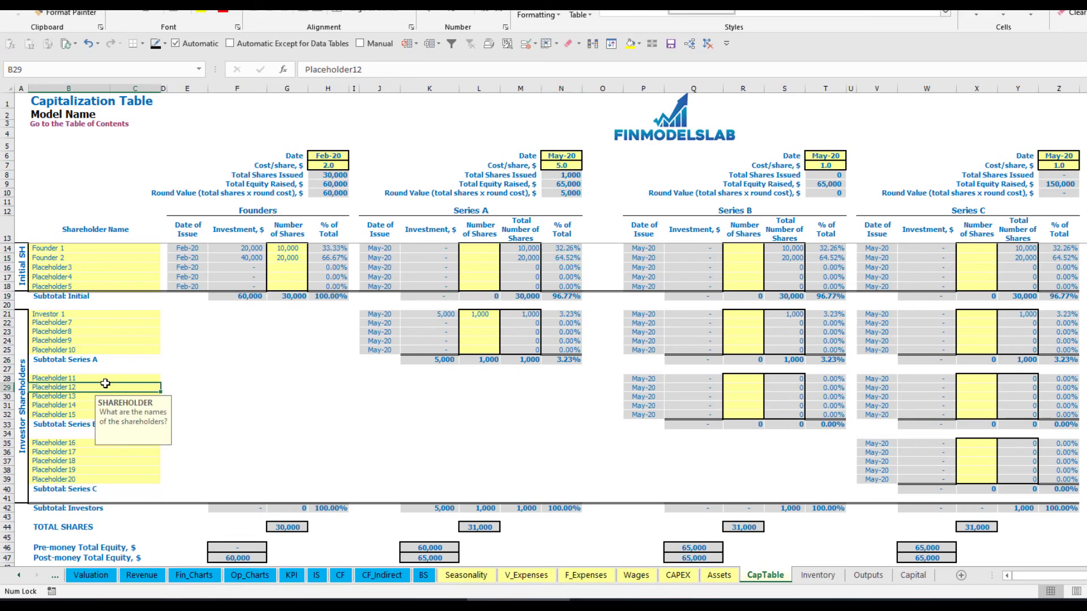
click(93, 445)
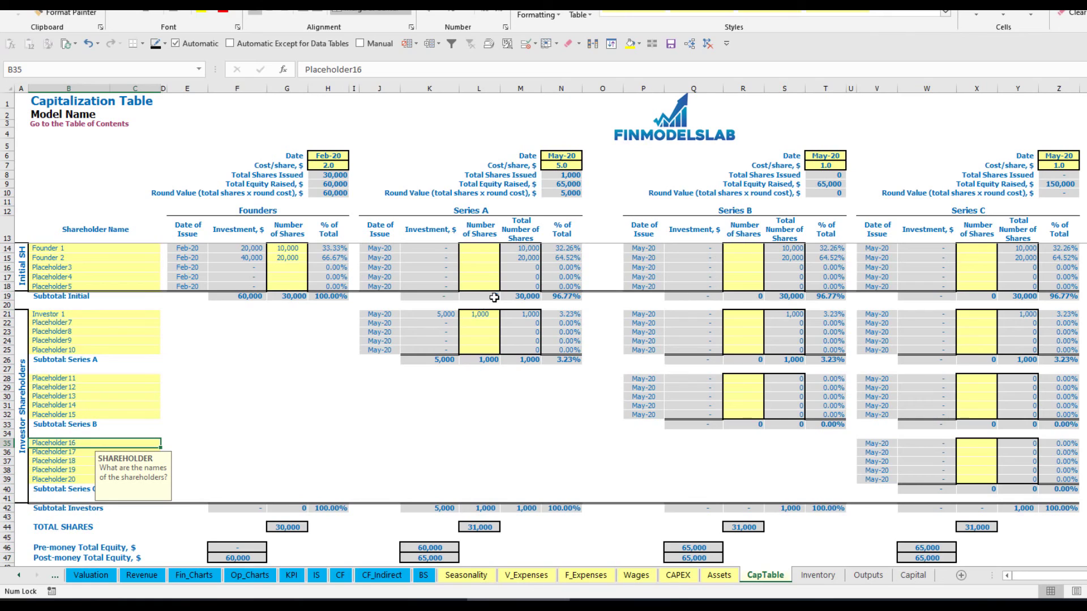
drag(484, 314, 478, 351)
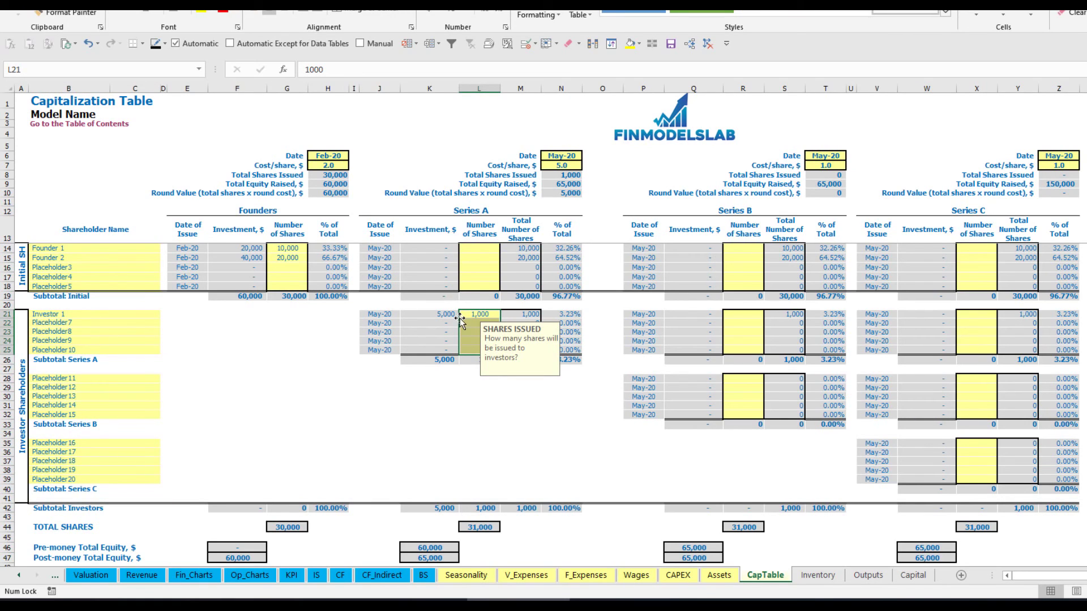
click(496, 398)
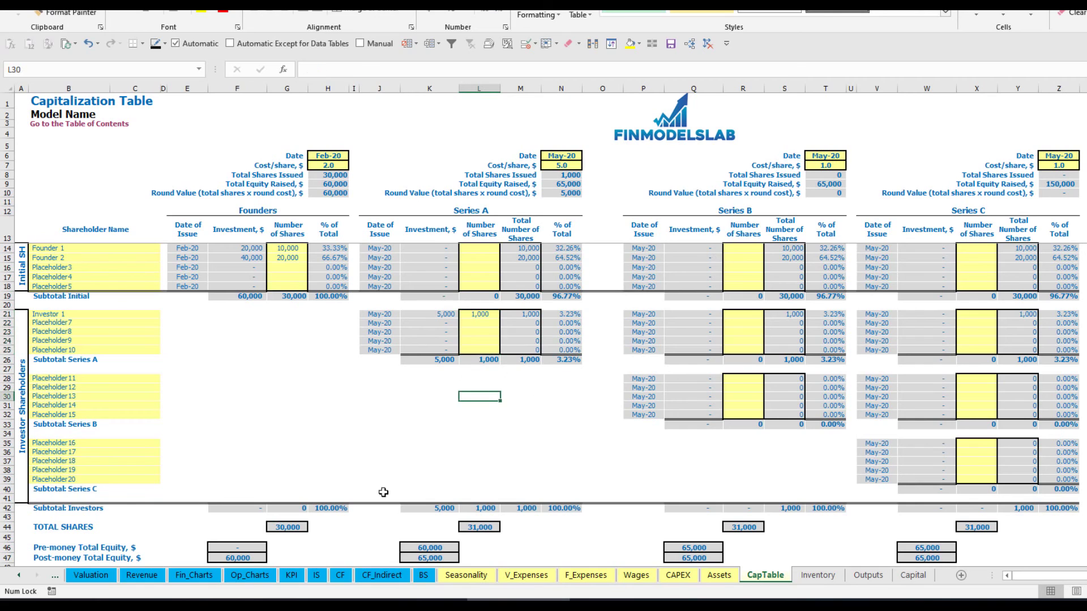
- Check the ordinary equity raisings for February and May 2020 in the cash flow statement and the ordinary equity row in the balance sheet
click(340, 576)
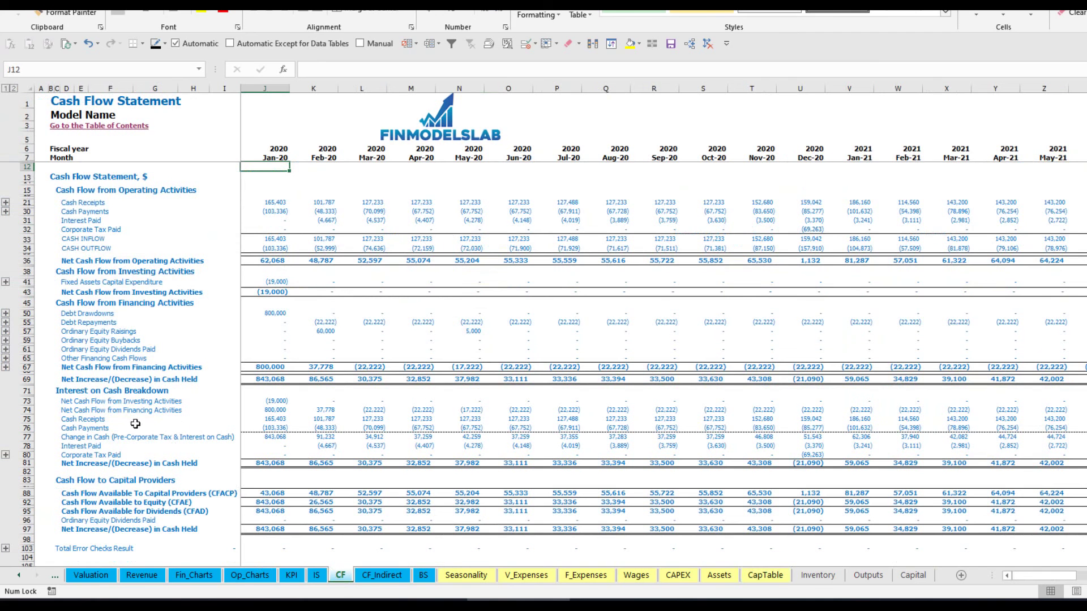
click(29, 331)
click(328, 332)
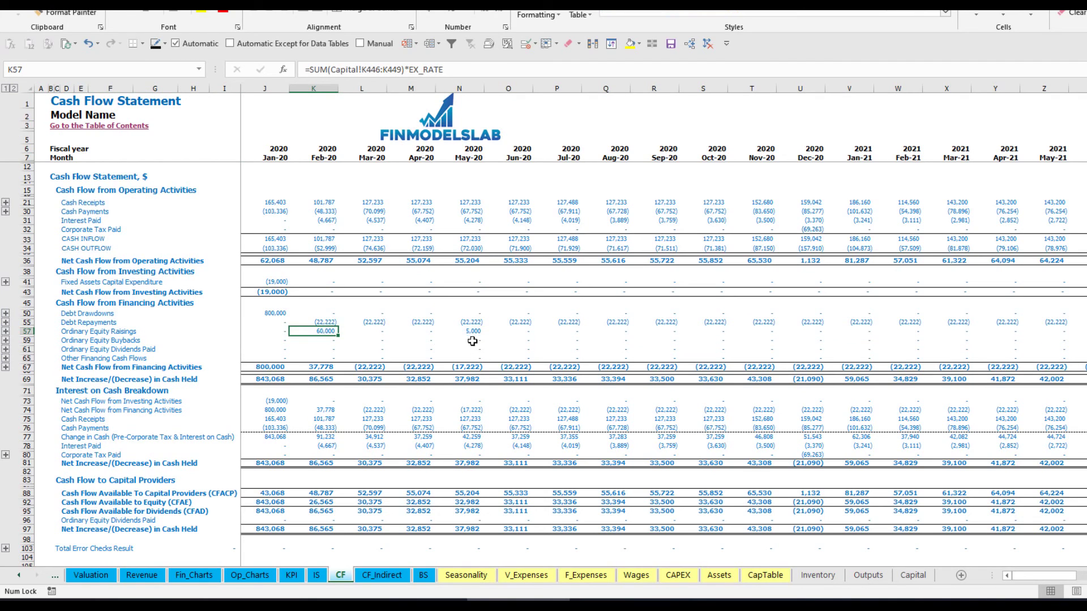
click(470, 333)
click(425, 575)
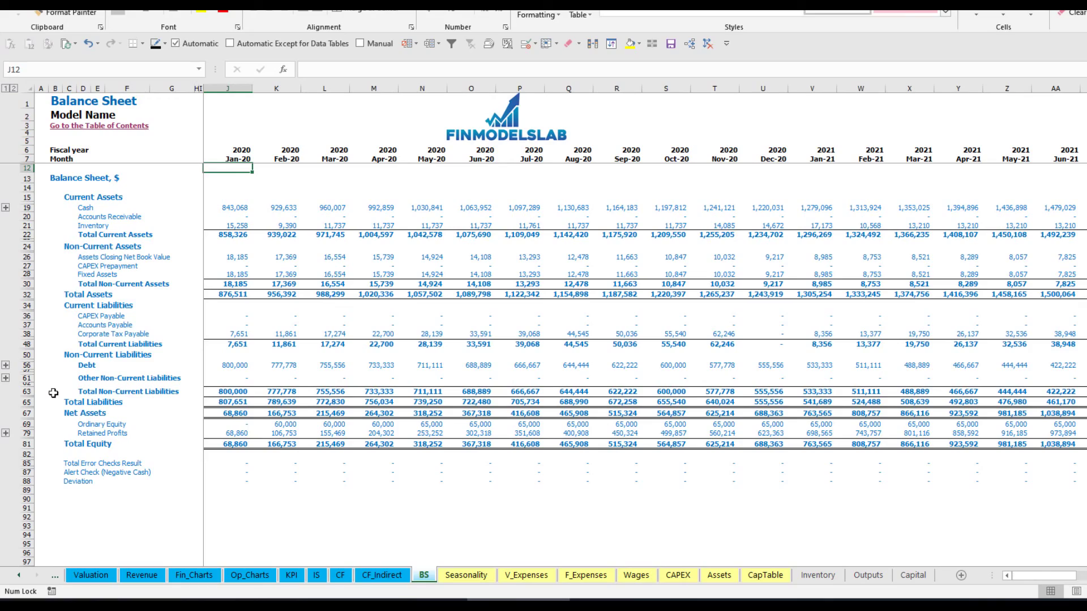
click(26, 424)
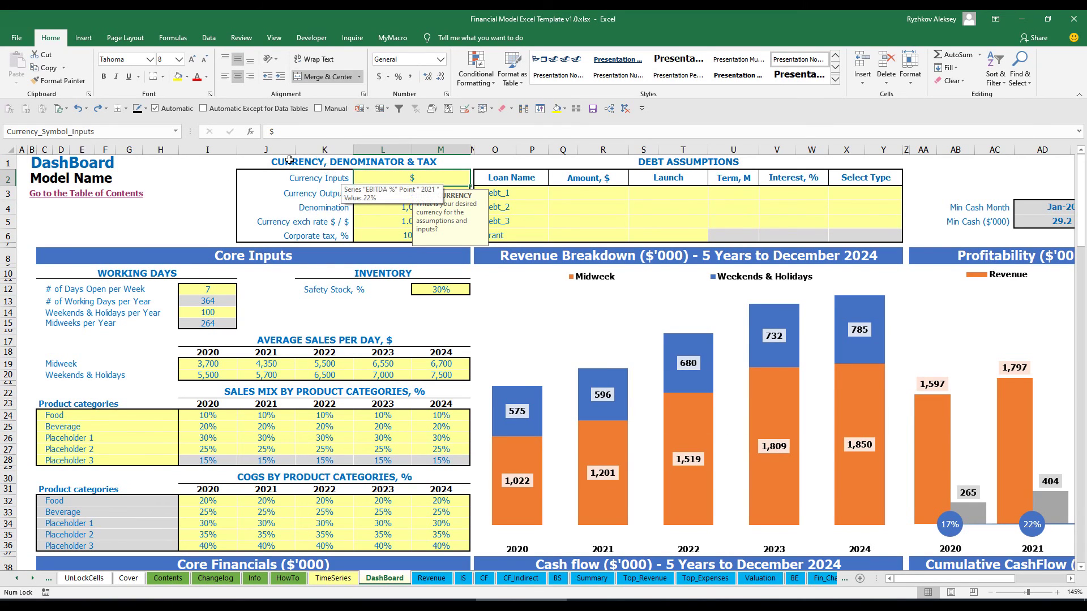
- Set the dashboard's input currency to USD and its output currency to EUR
click(194, 184)
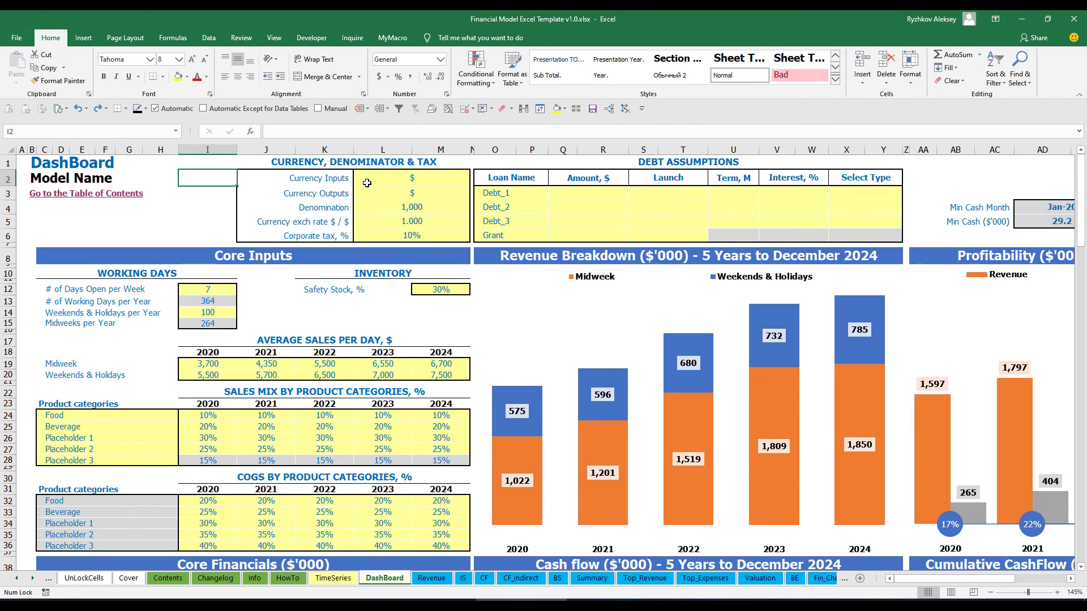
click(398, 180)
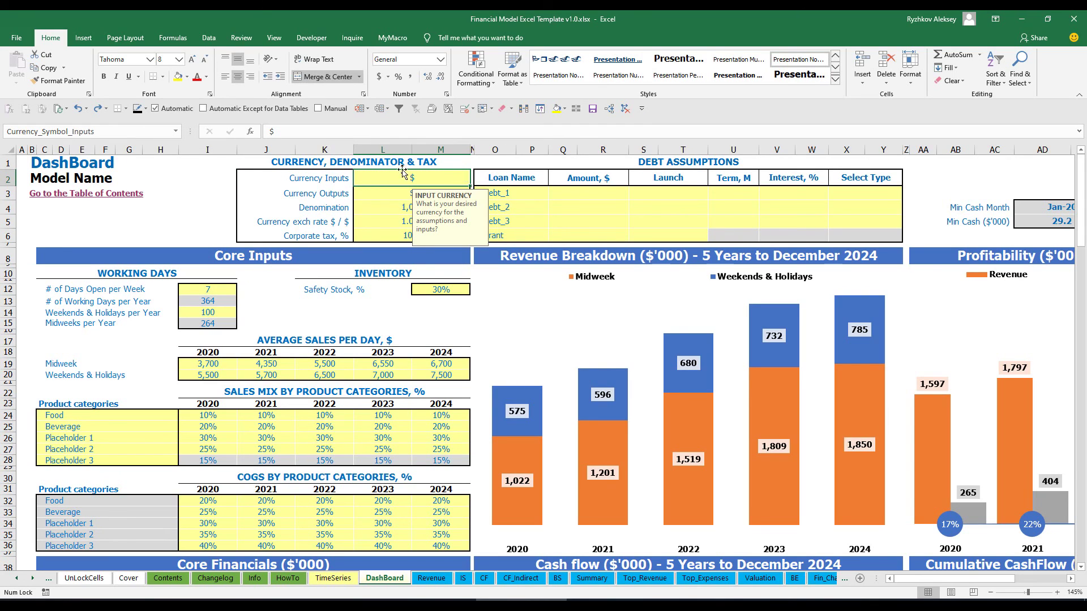
click(370, 196)
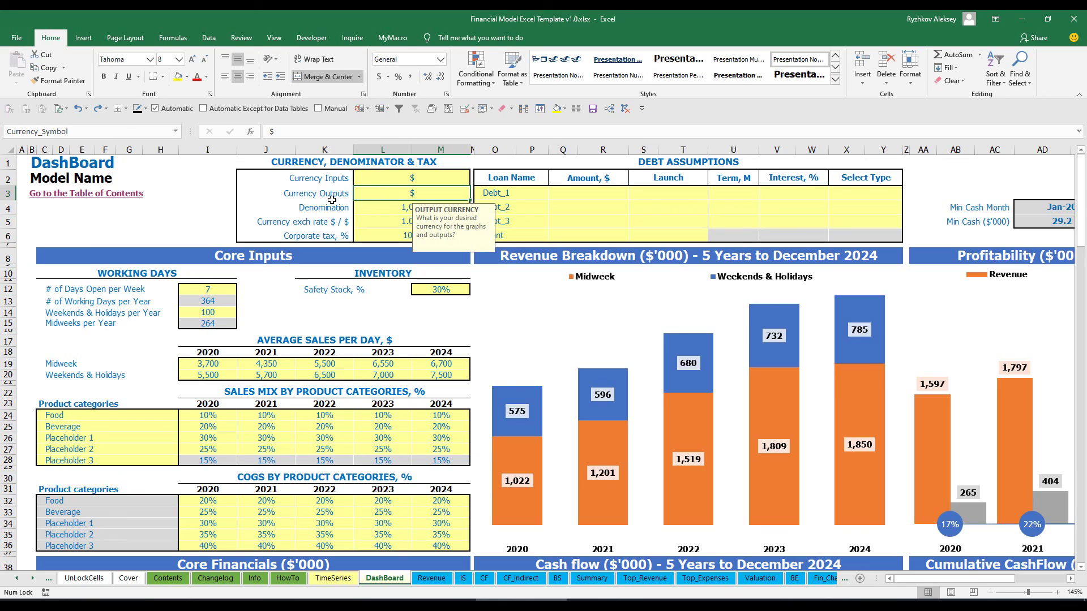
click(401, 179)
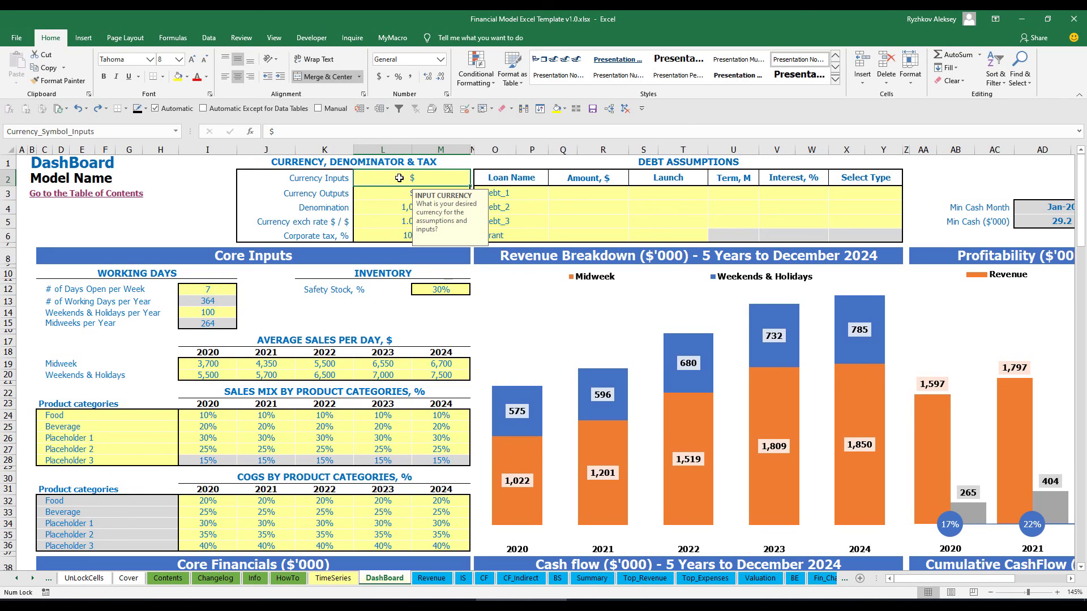
text(USD)
key(Return)
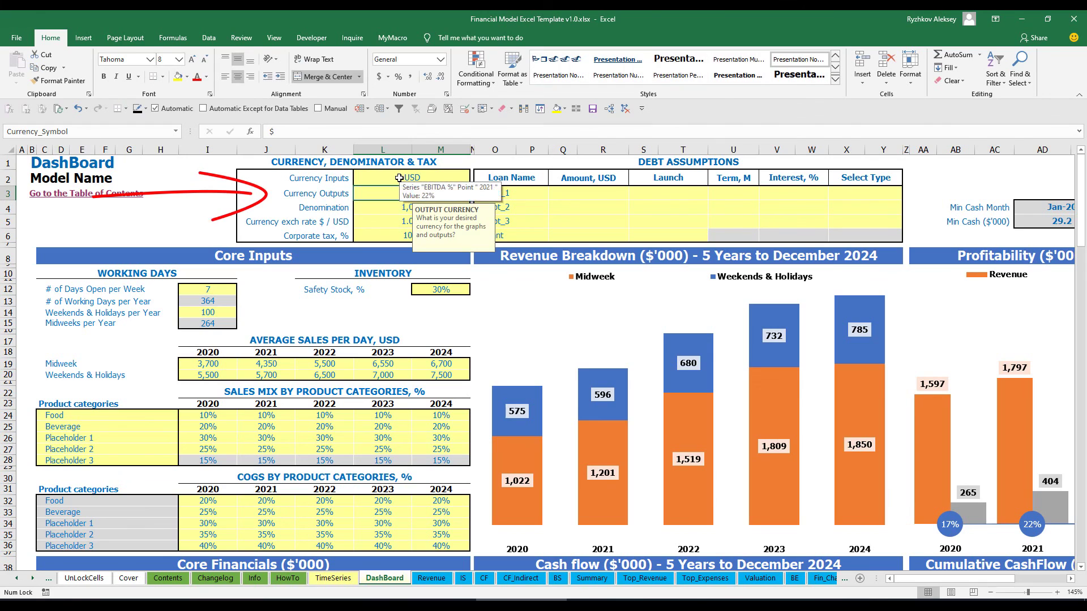
text(EUR)
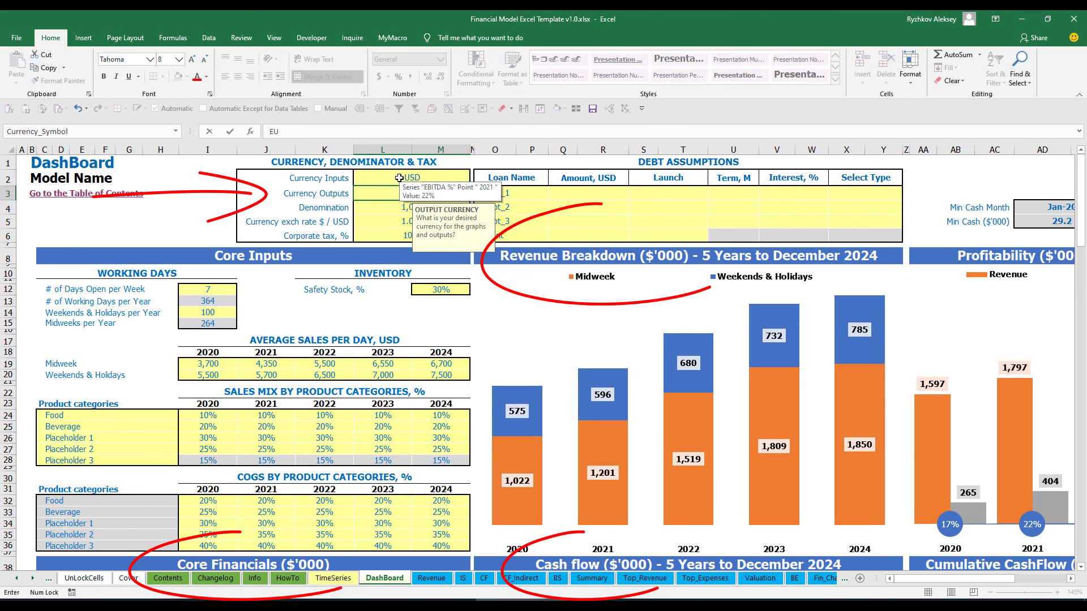
key(Return)
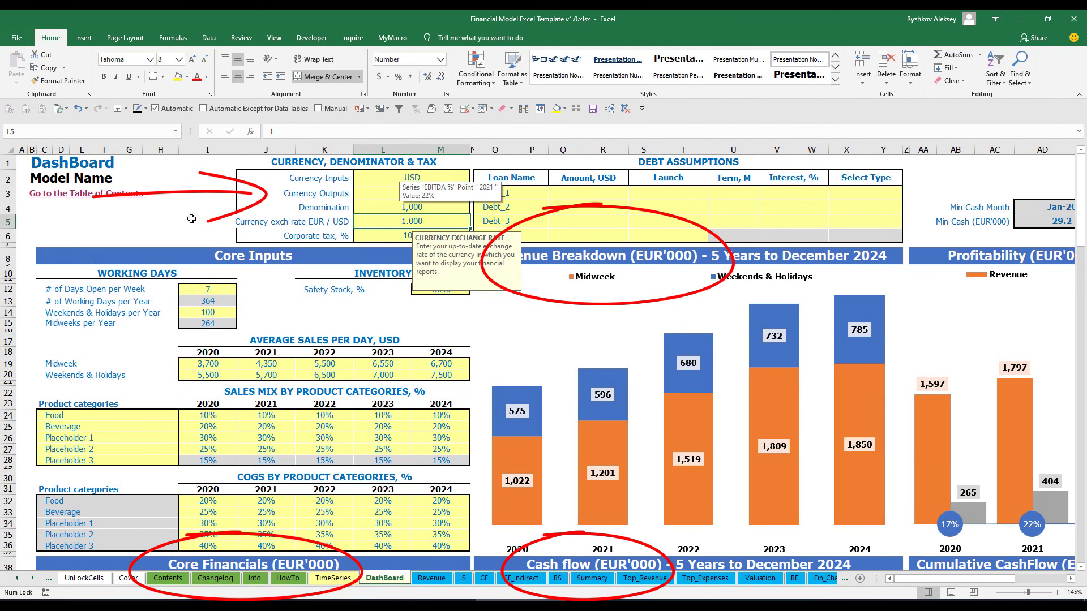
- Set the EUR / USD currency exchange rate on the dashboard to 1.2
click(211, 196)
click(399, 221)
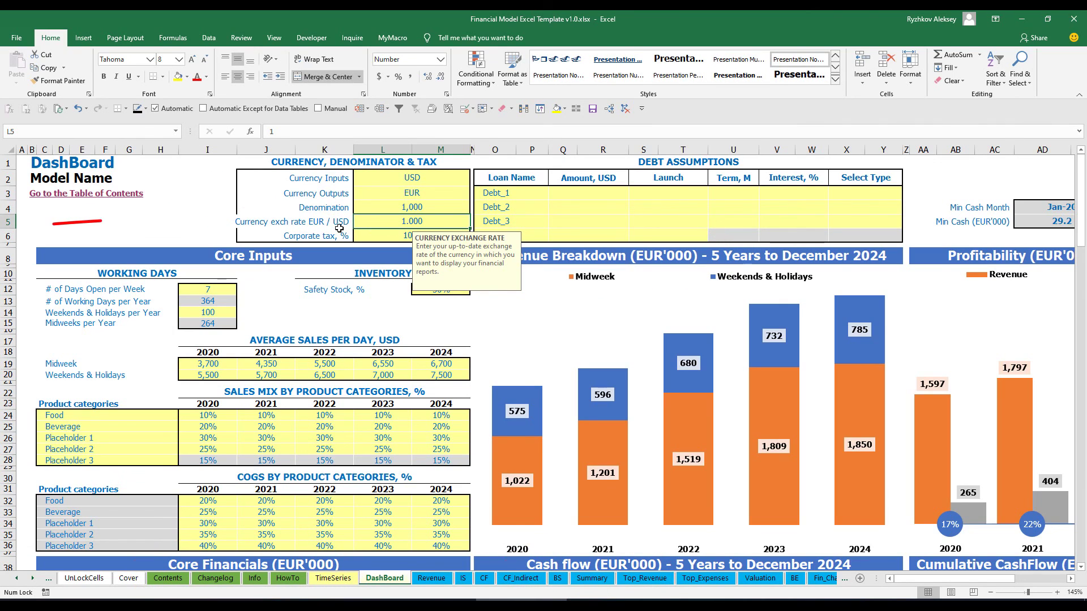
text(1.)
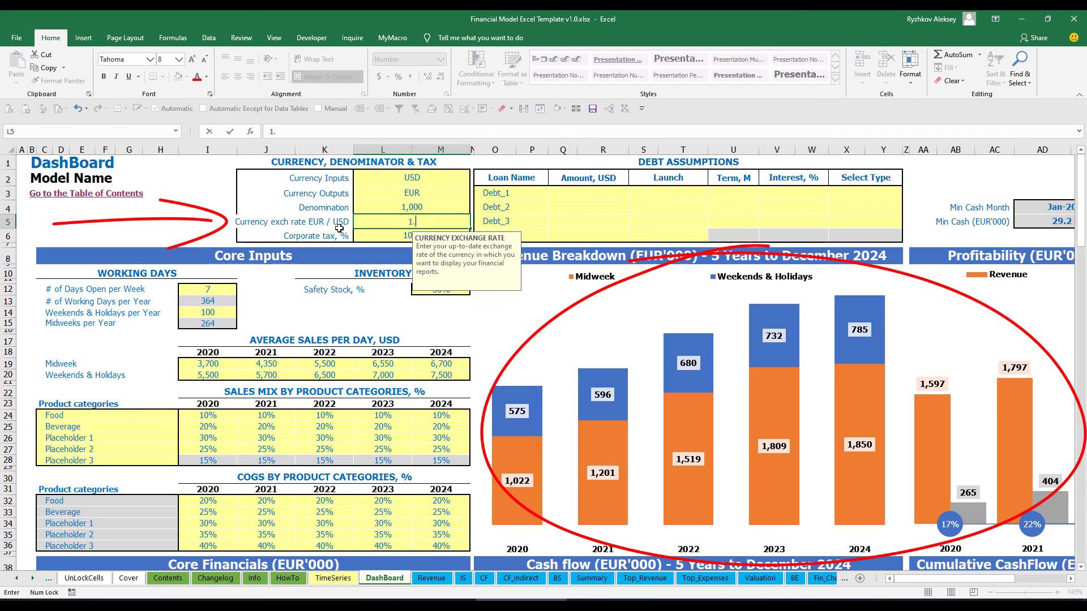
text(2)
key(Return)
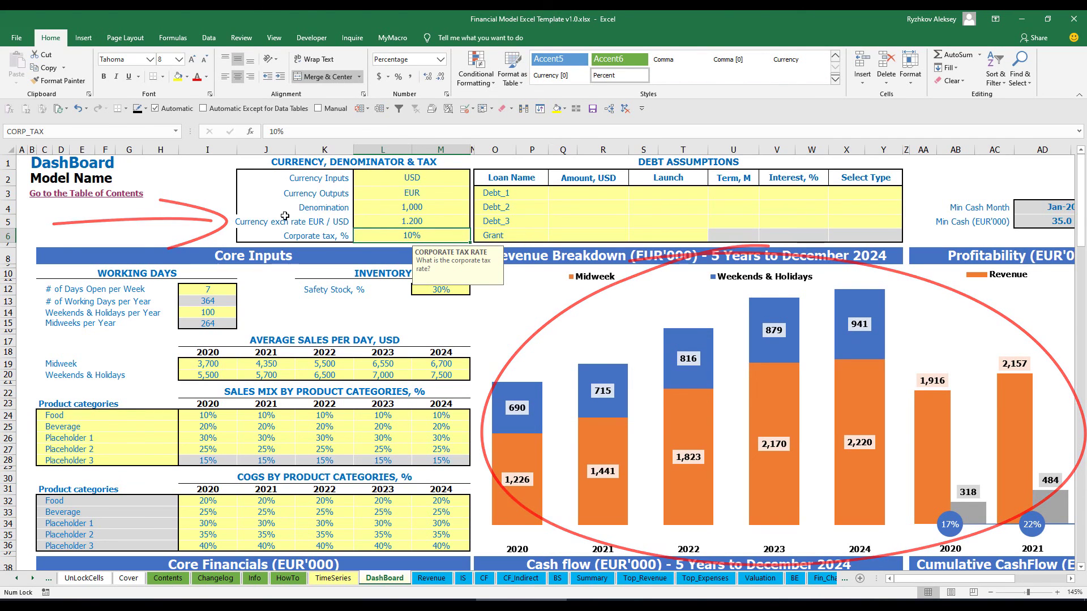
- Review the dashboard's currency, exchange rate and denomination inputs and the income statement headings in the Financial Statements Summary
click(391, 180)
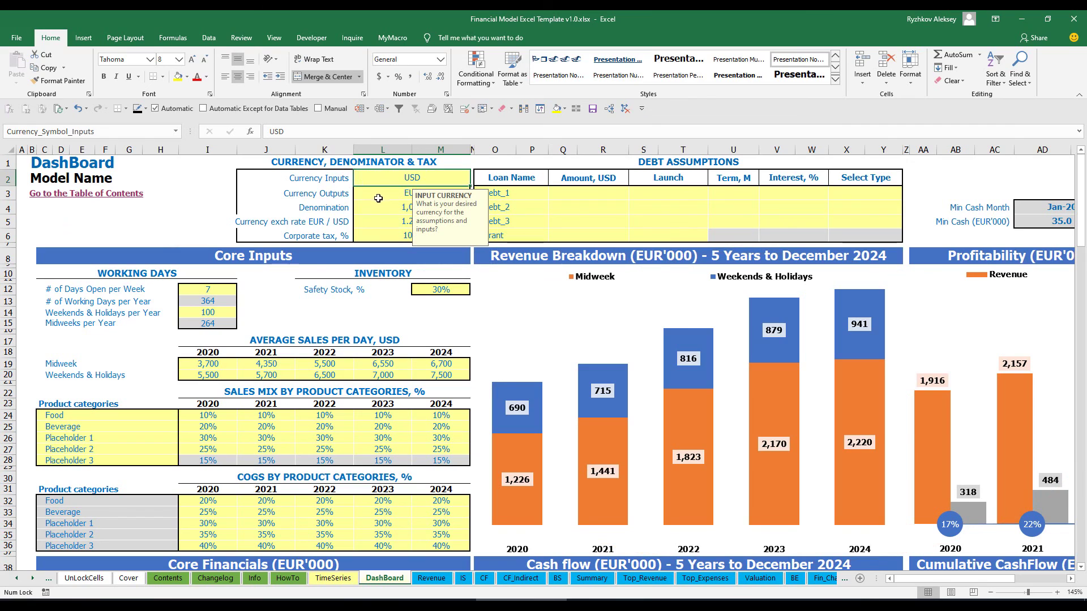
click(378, 198)
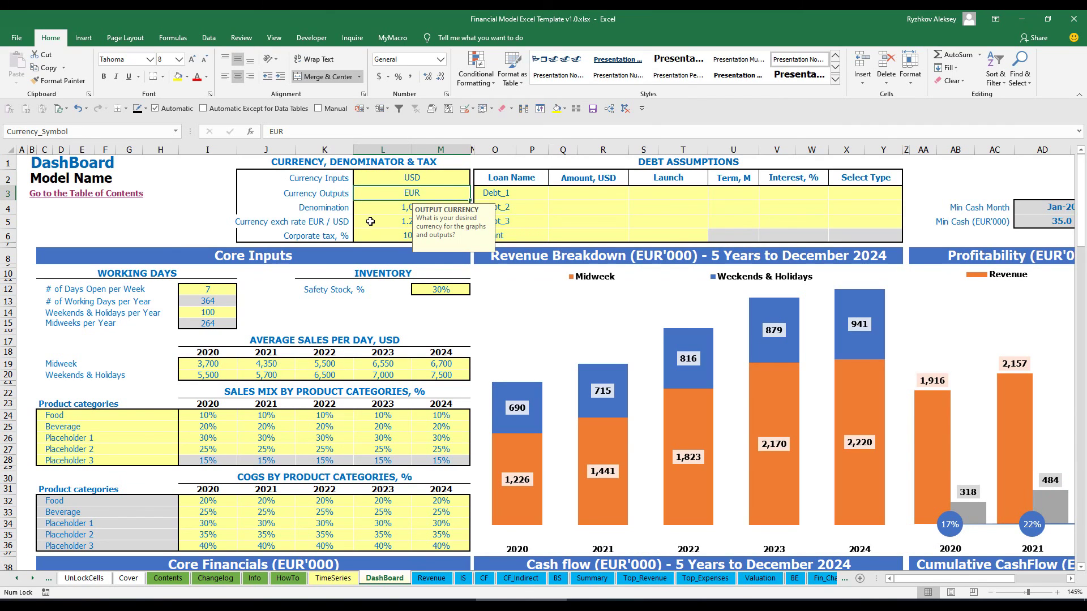
click(370, 221)
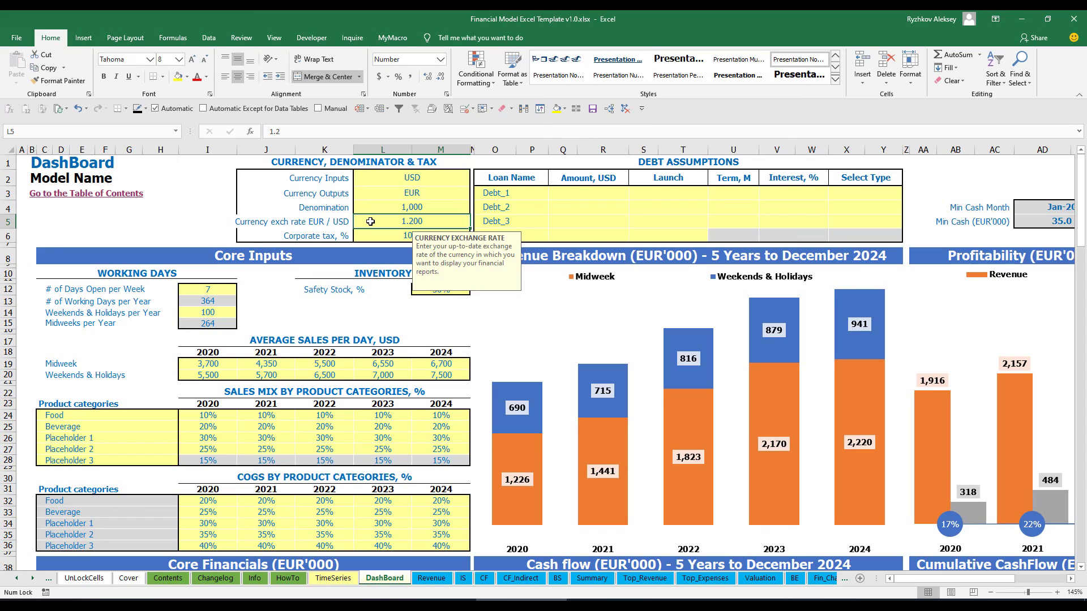
click(389, 206)
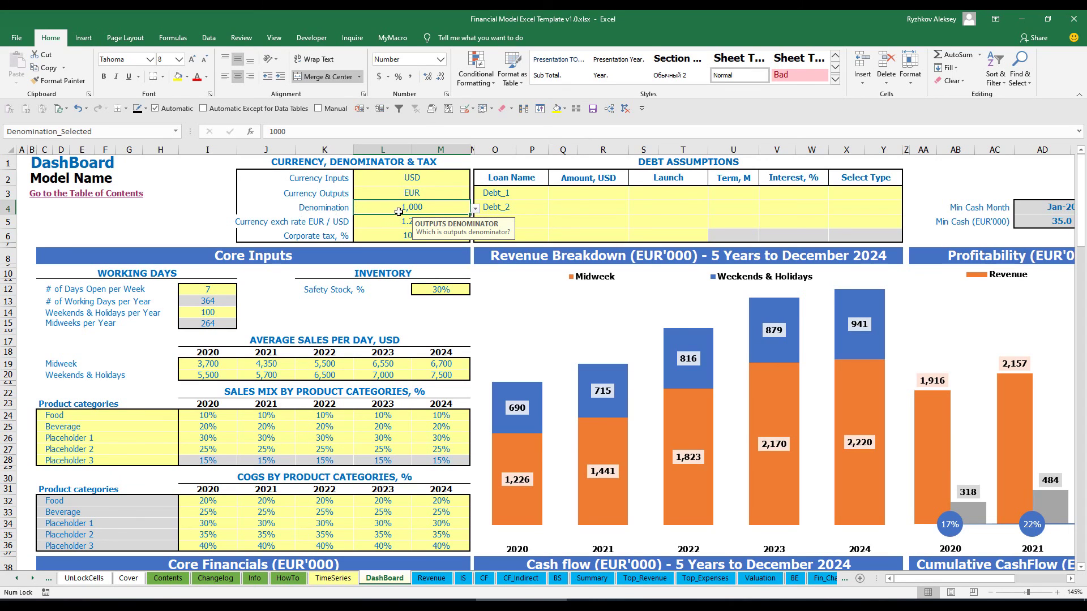
click(592, 578)
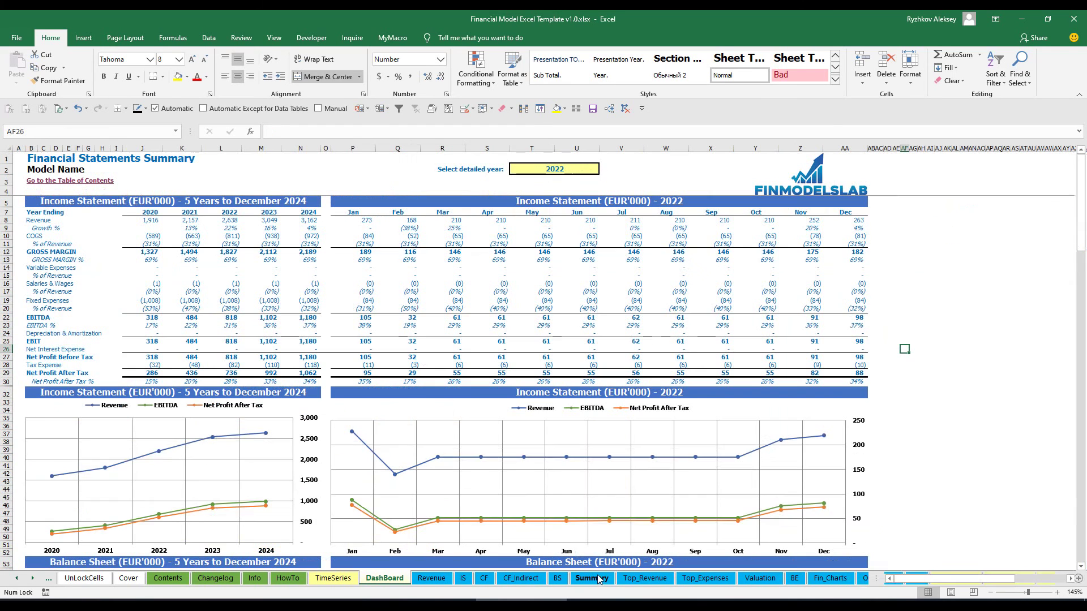
click(602, 200)
click(234, 199)
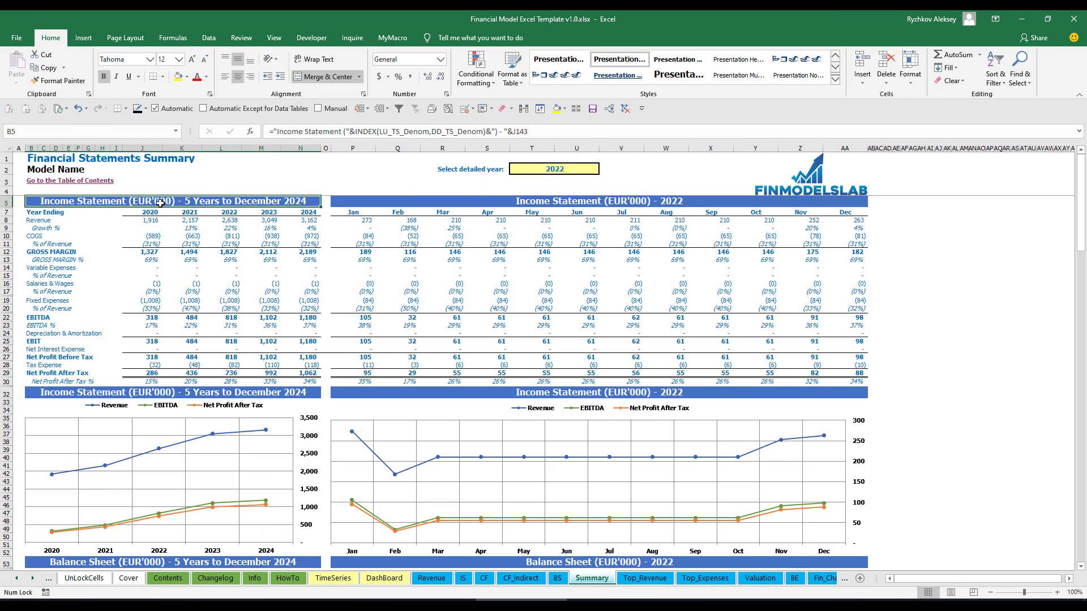
- Set the dashboard's output denomination to 1,000,000 and check how the Financial Statements Summary displays its figures
click(384, 578)
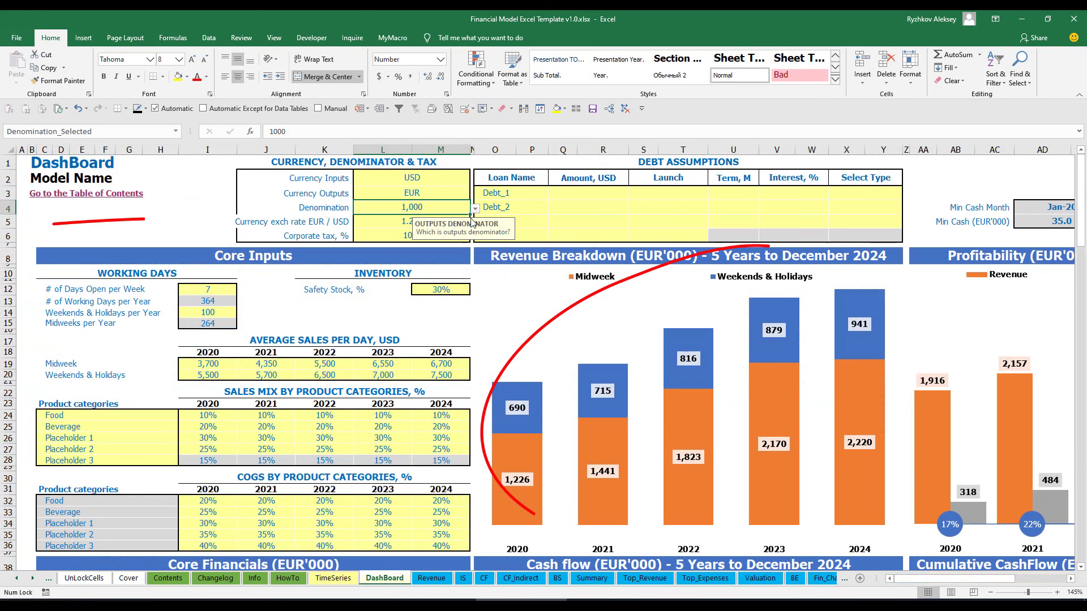
click(475, 208)
click(421, 242)
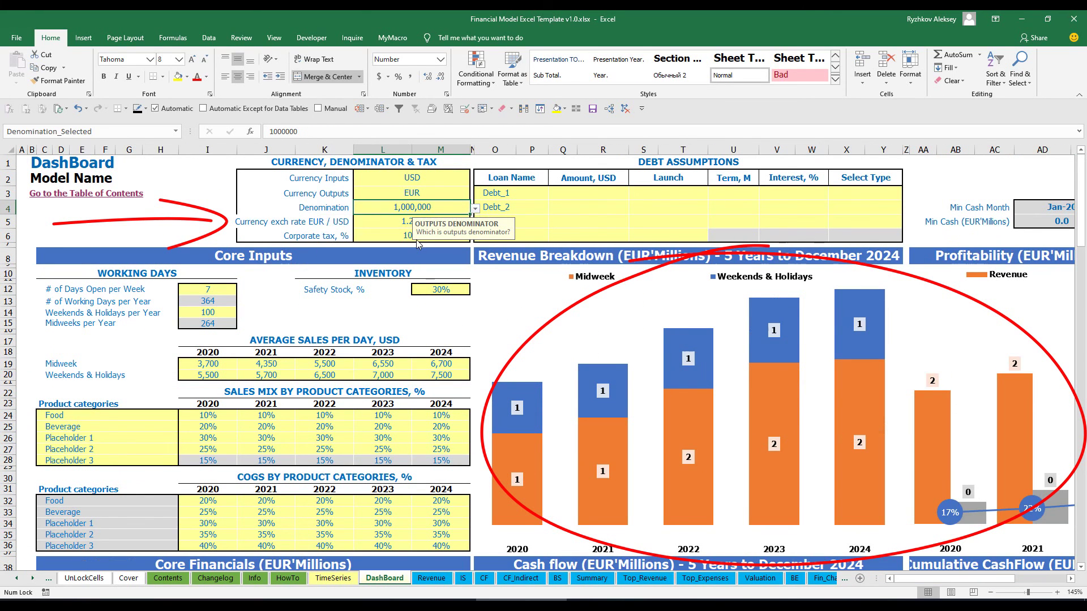
click(591, 578)
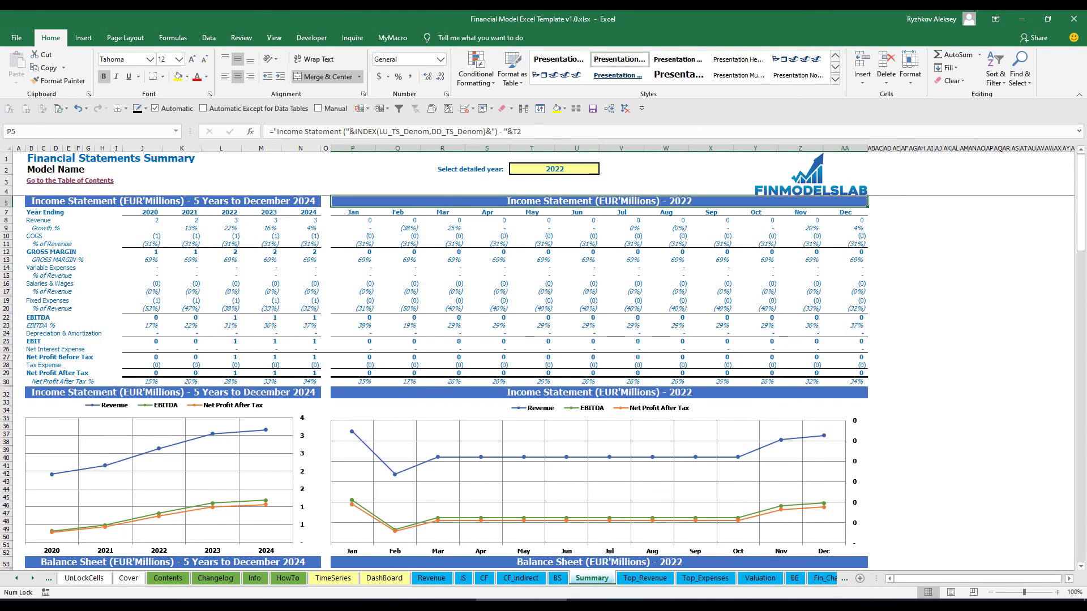
- Set the dashboard's output denomination to 1 and check the figures in the Financial Statements Summary
click(385, 578)
key(alt+Down)
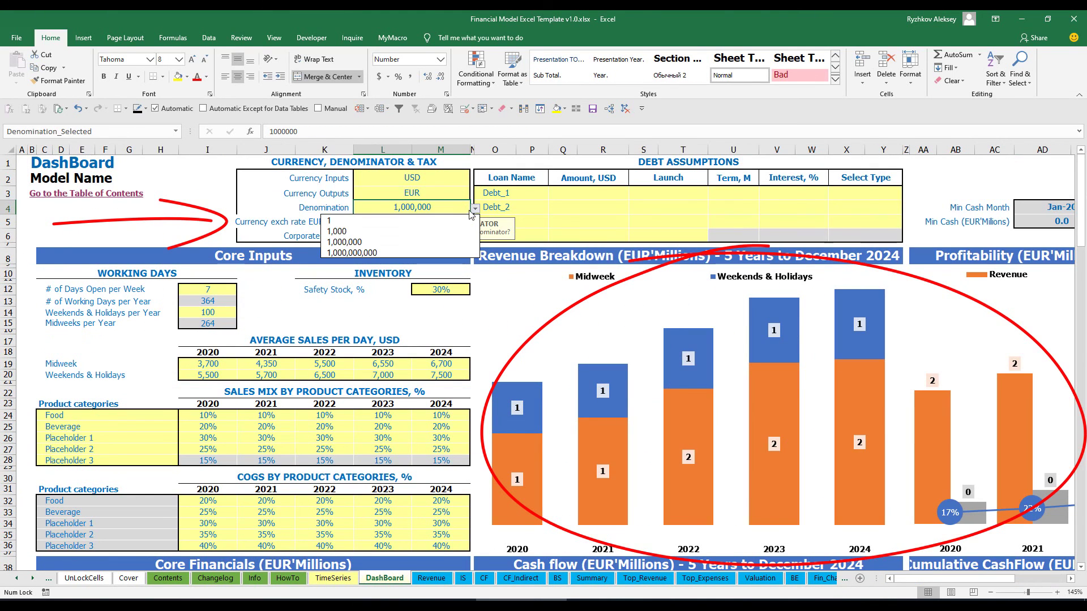
key(Up)
key(Up)
key(Return)
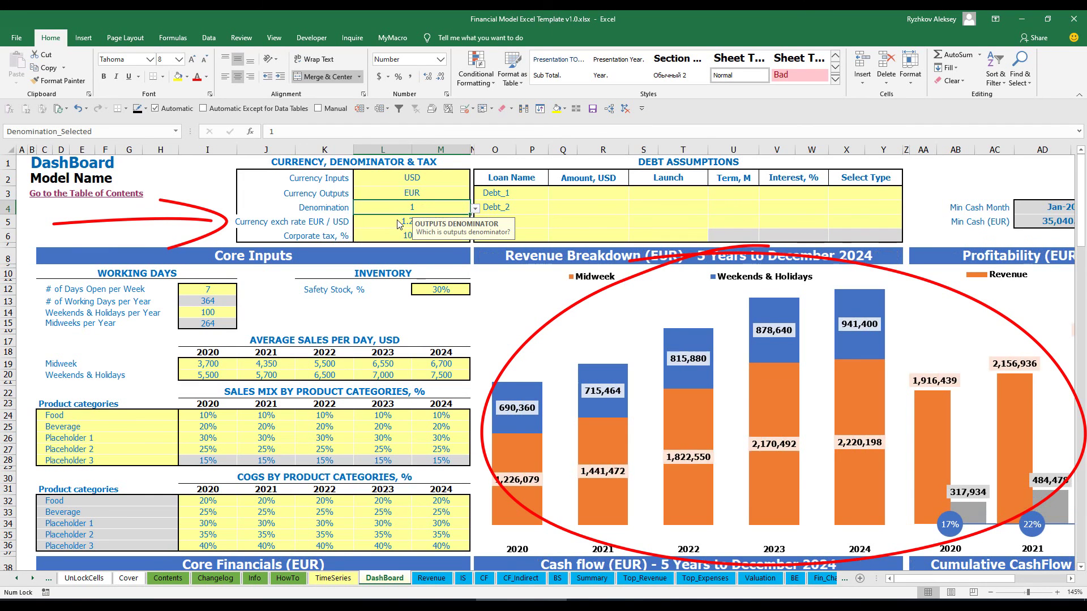
click(589, 581)
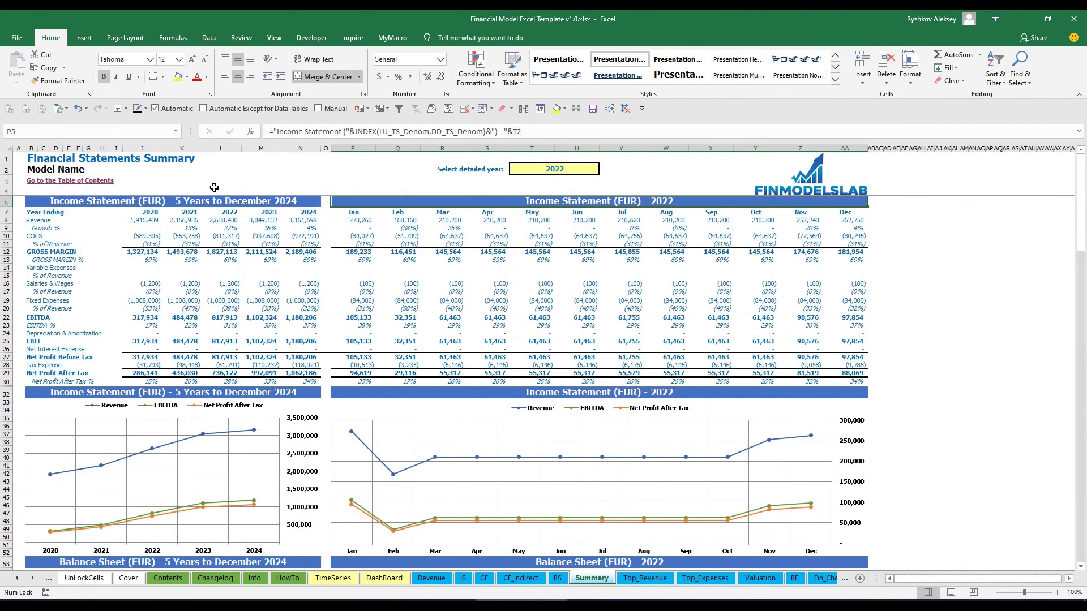
- Set the corporate tax rate on the dashboard to 15% and check the tax expense row in the income statement
click(378, 582)
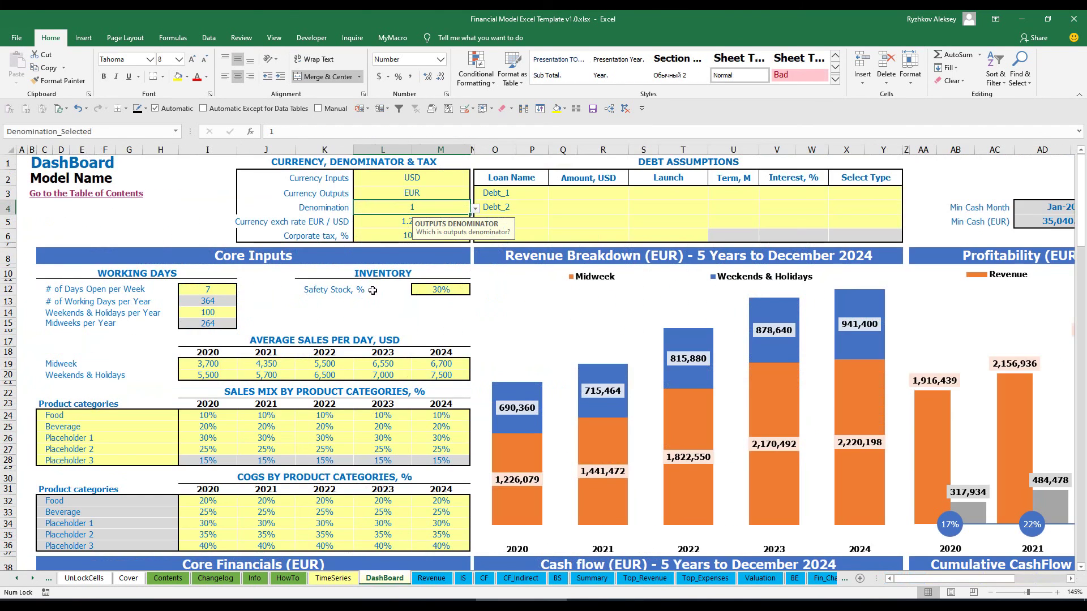
click(388, 230)
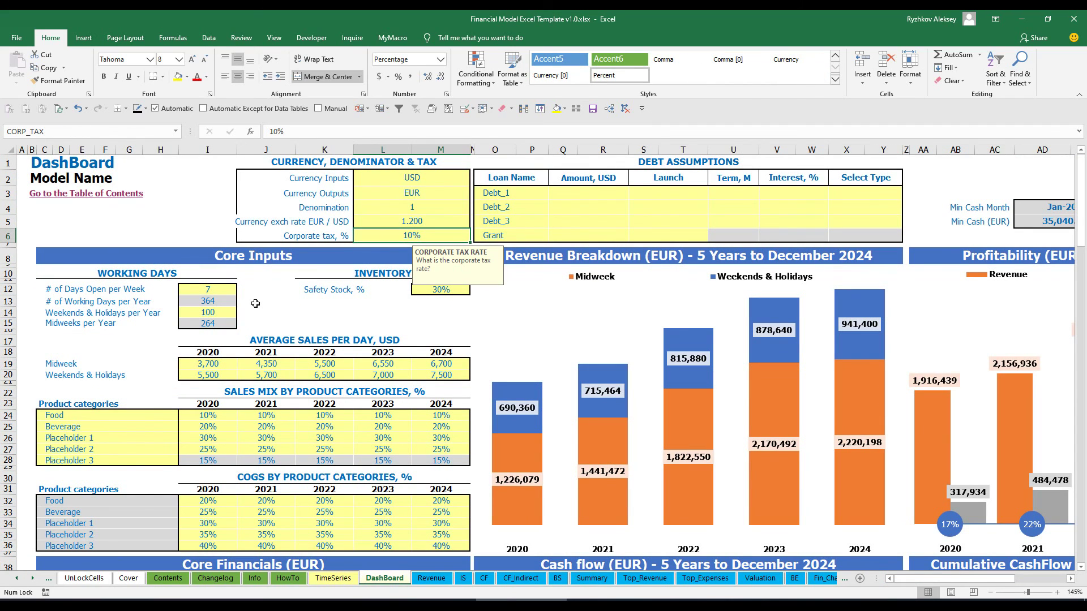
text(15)
key(Return)
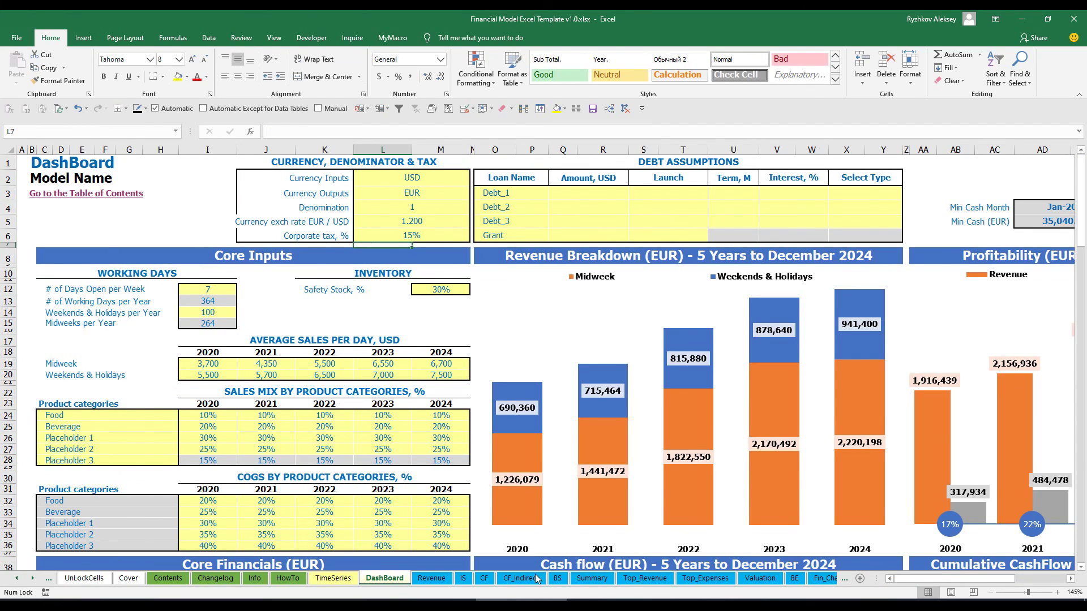
click(463, 579)
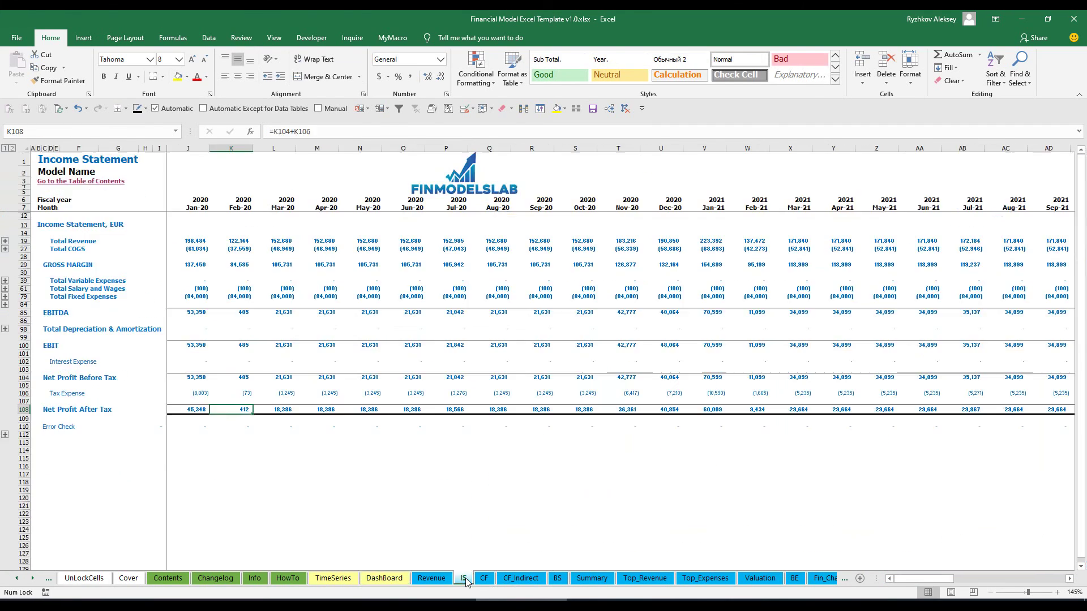
click(23, 393)
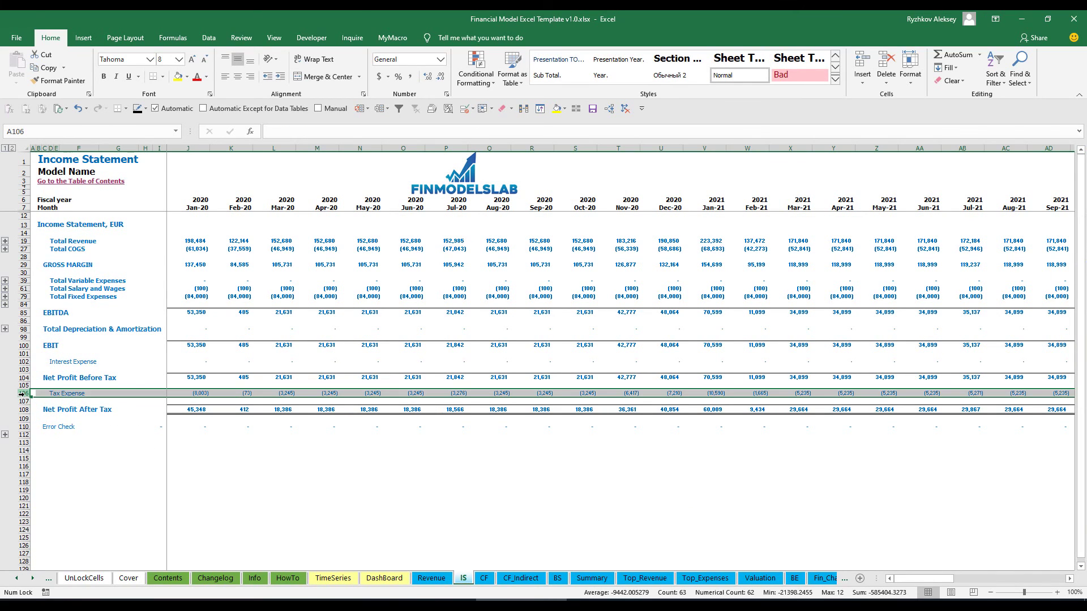